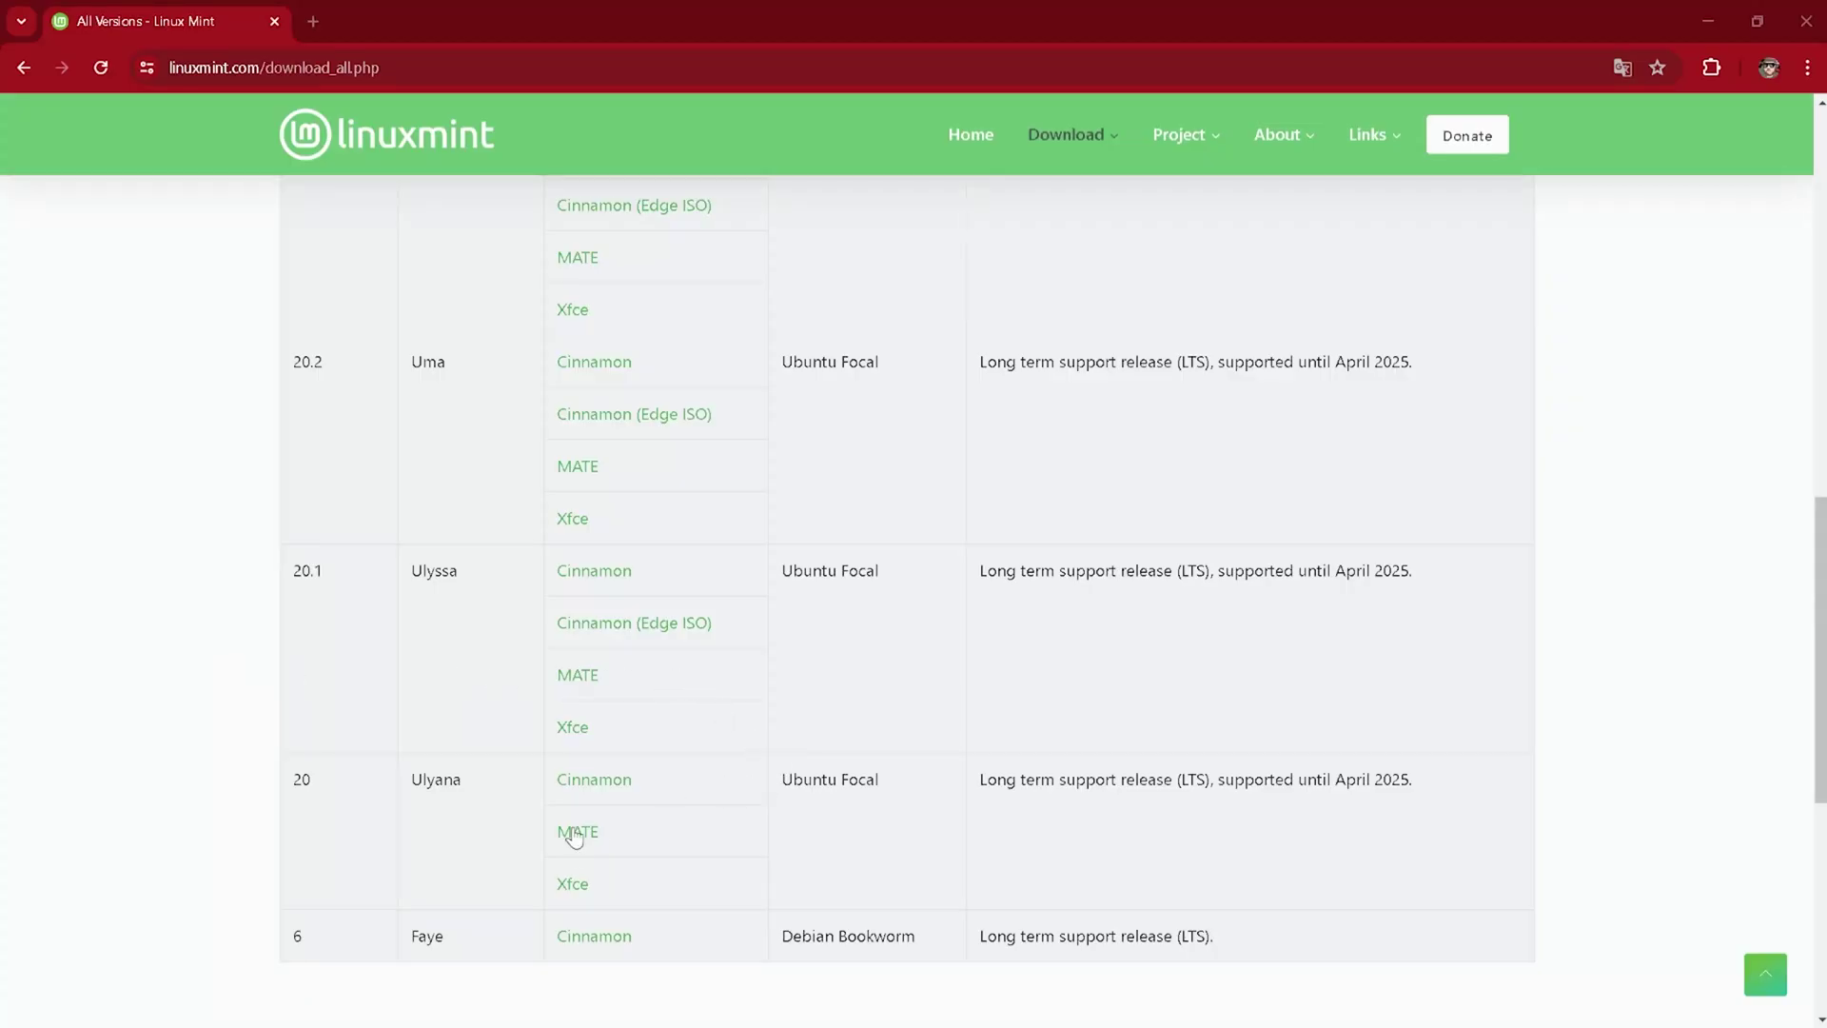
Open the Linux Mint 20 'Ulyana' Xfce page and download its ISO from the Cicku mirror
left_click(570, 894)
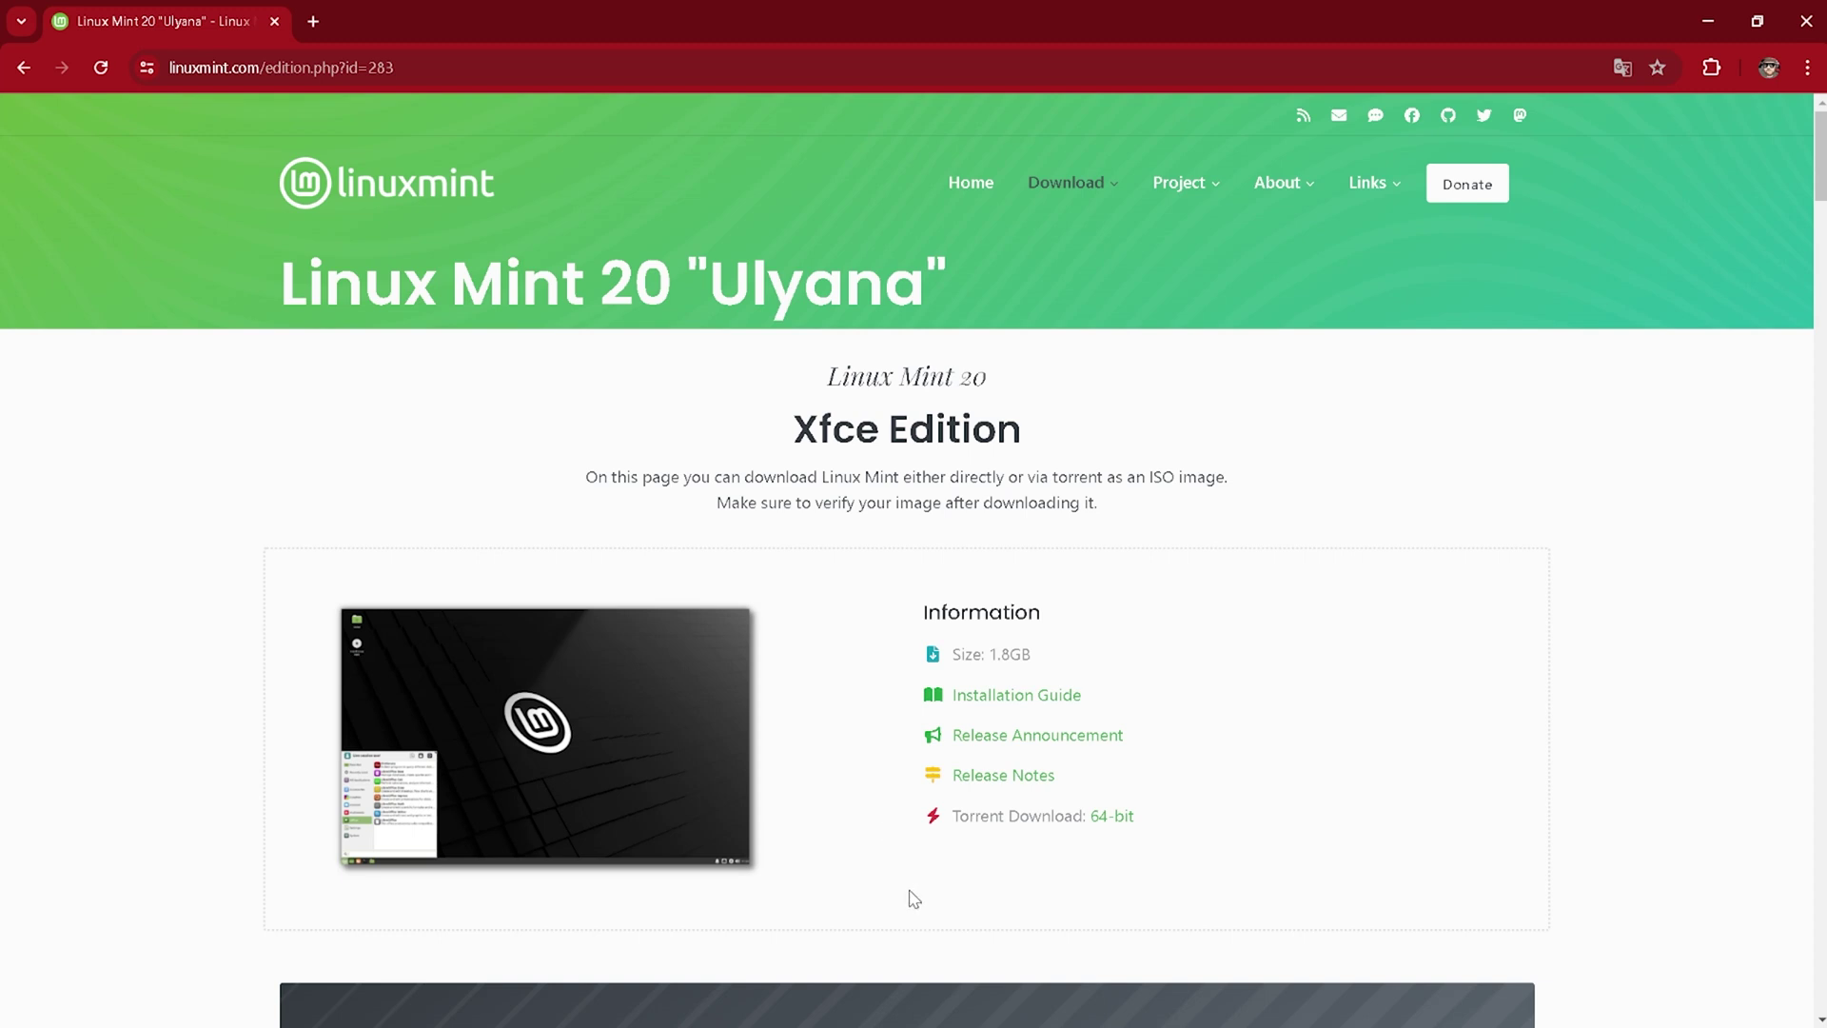
scroll(900, 875, "down", 3)
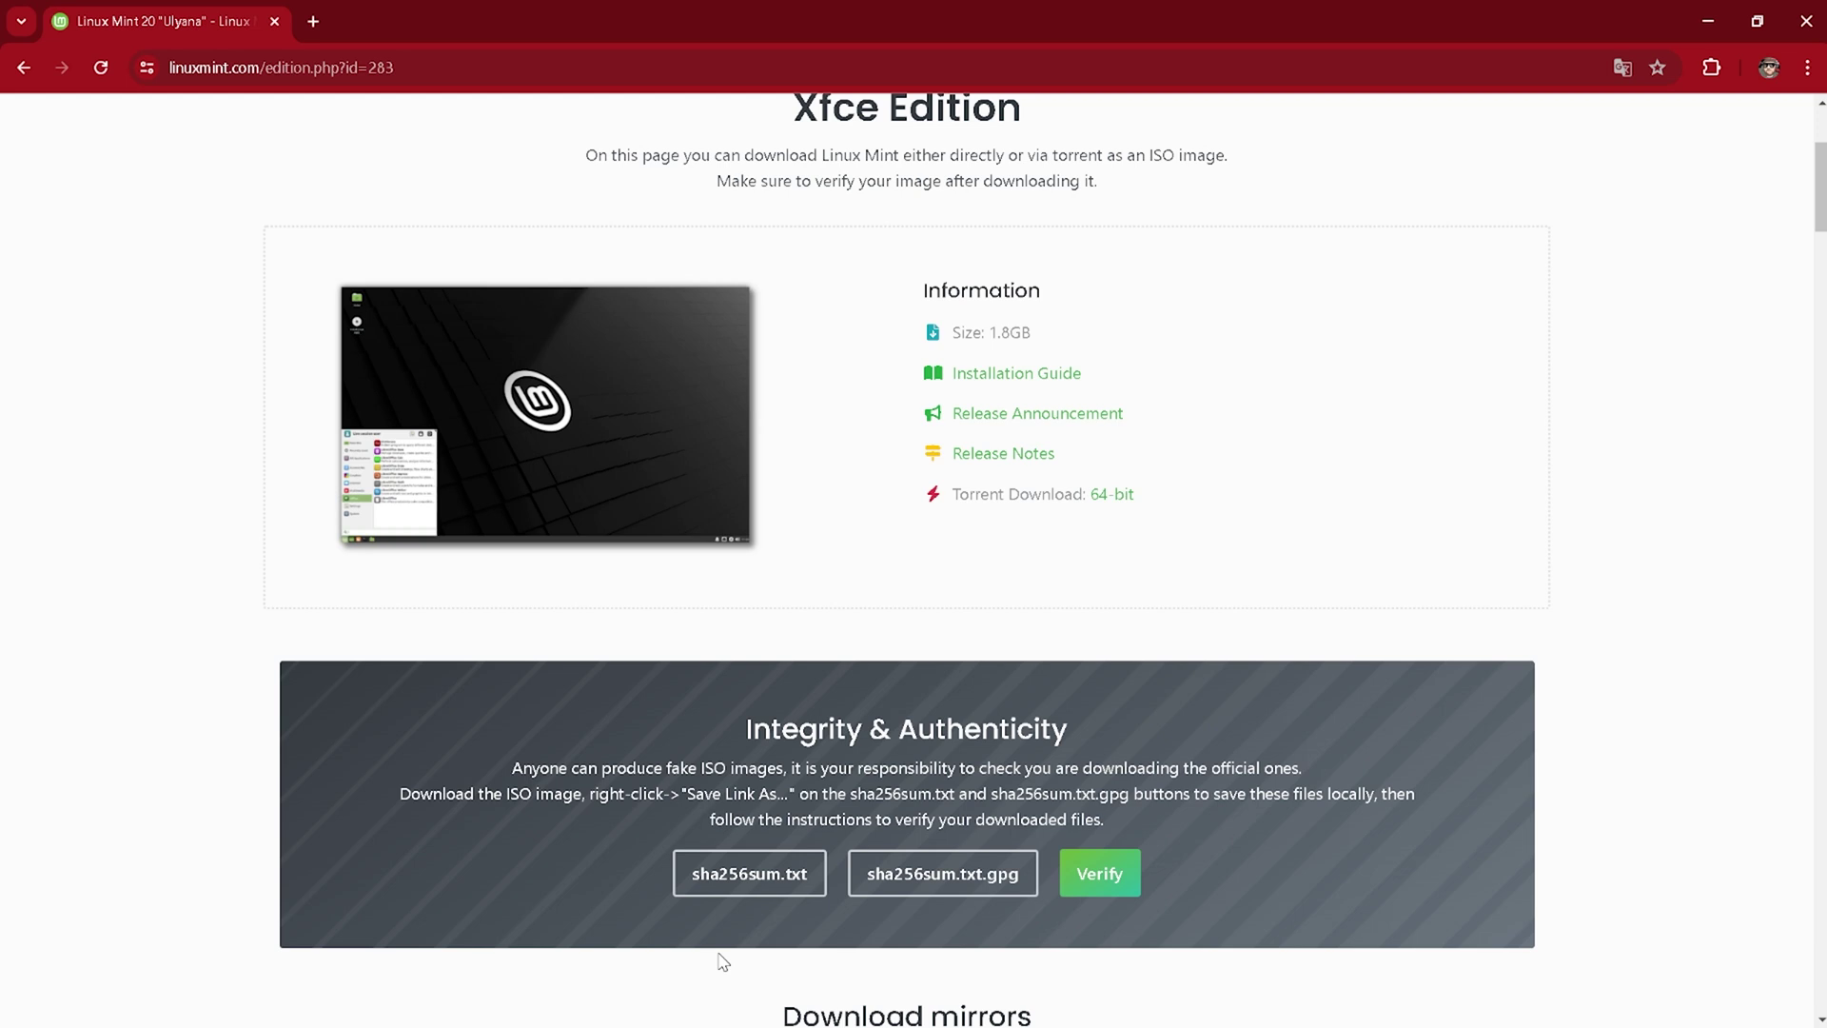
scroll(721, 960, "down", 5)
scroll(701, 761, "down", 1)
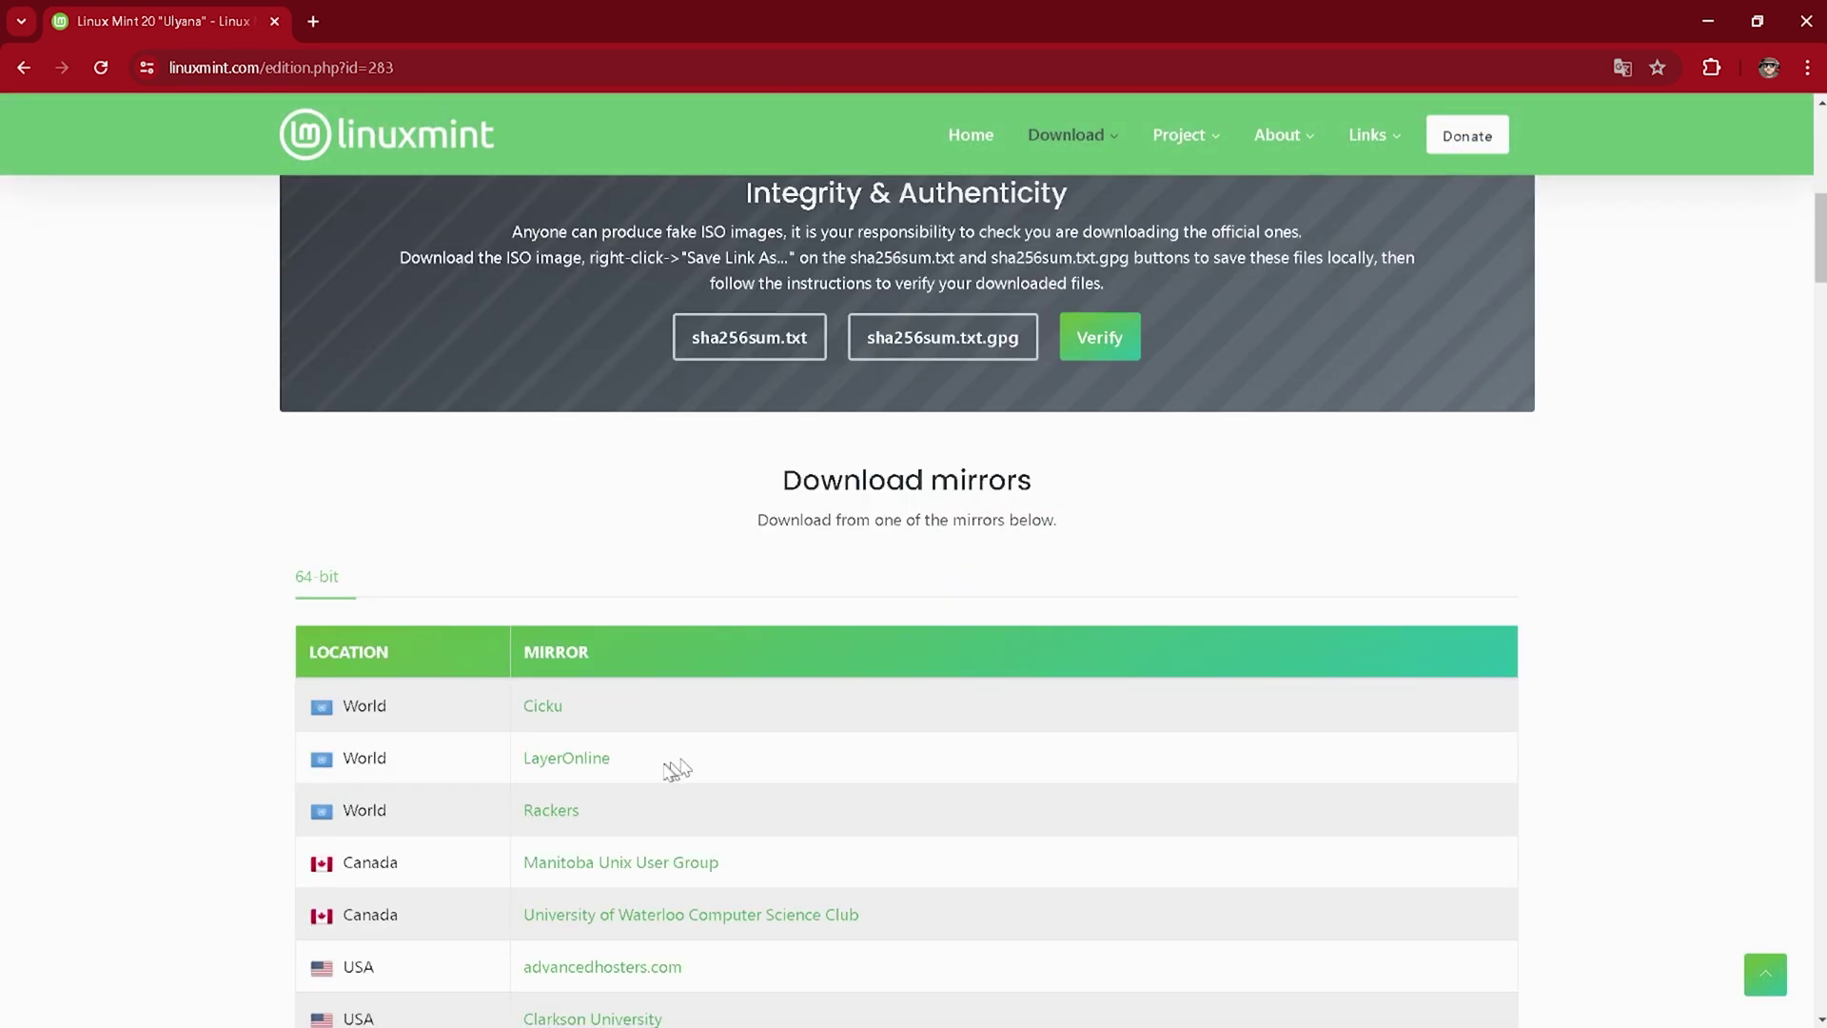
left_click(549, 715)
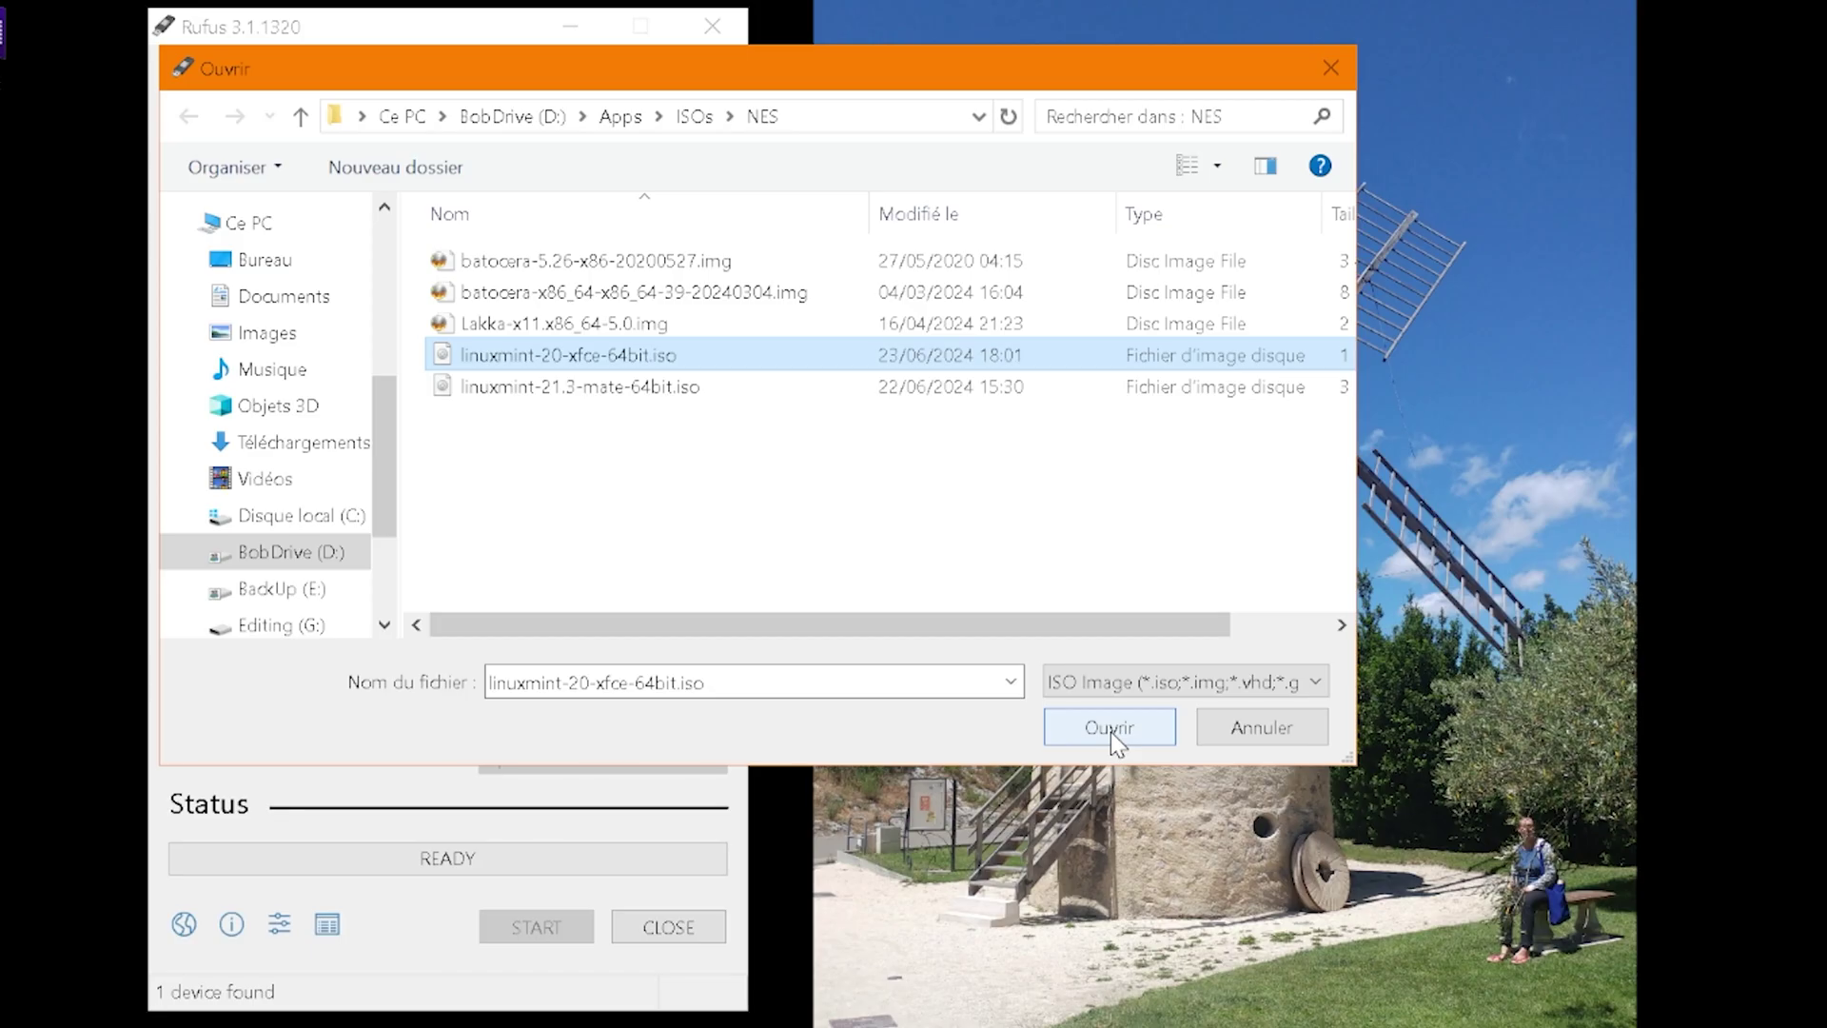
Write linuxmint-20-xfce-64bit.iso in ISO mode to the 32GB stick, accepting the Syslinux download and erase warning
left_click(1110, 732)
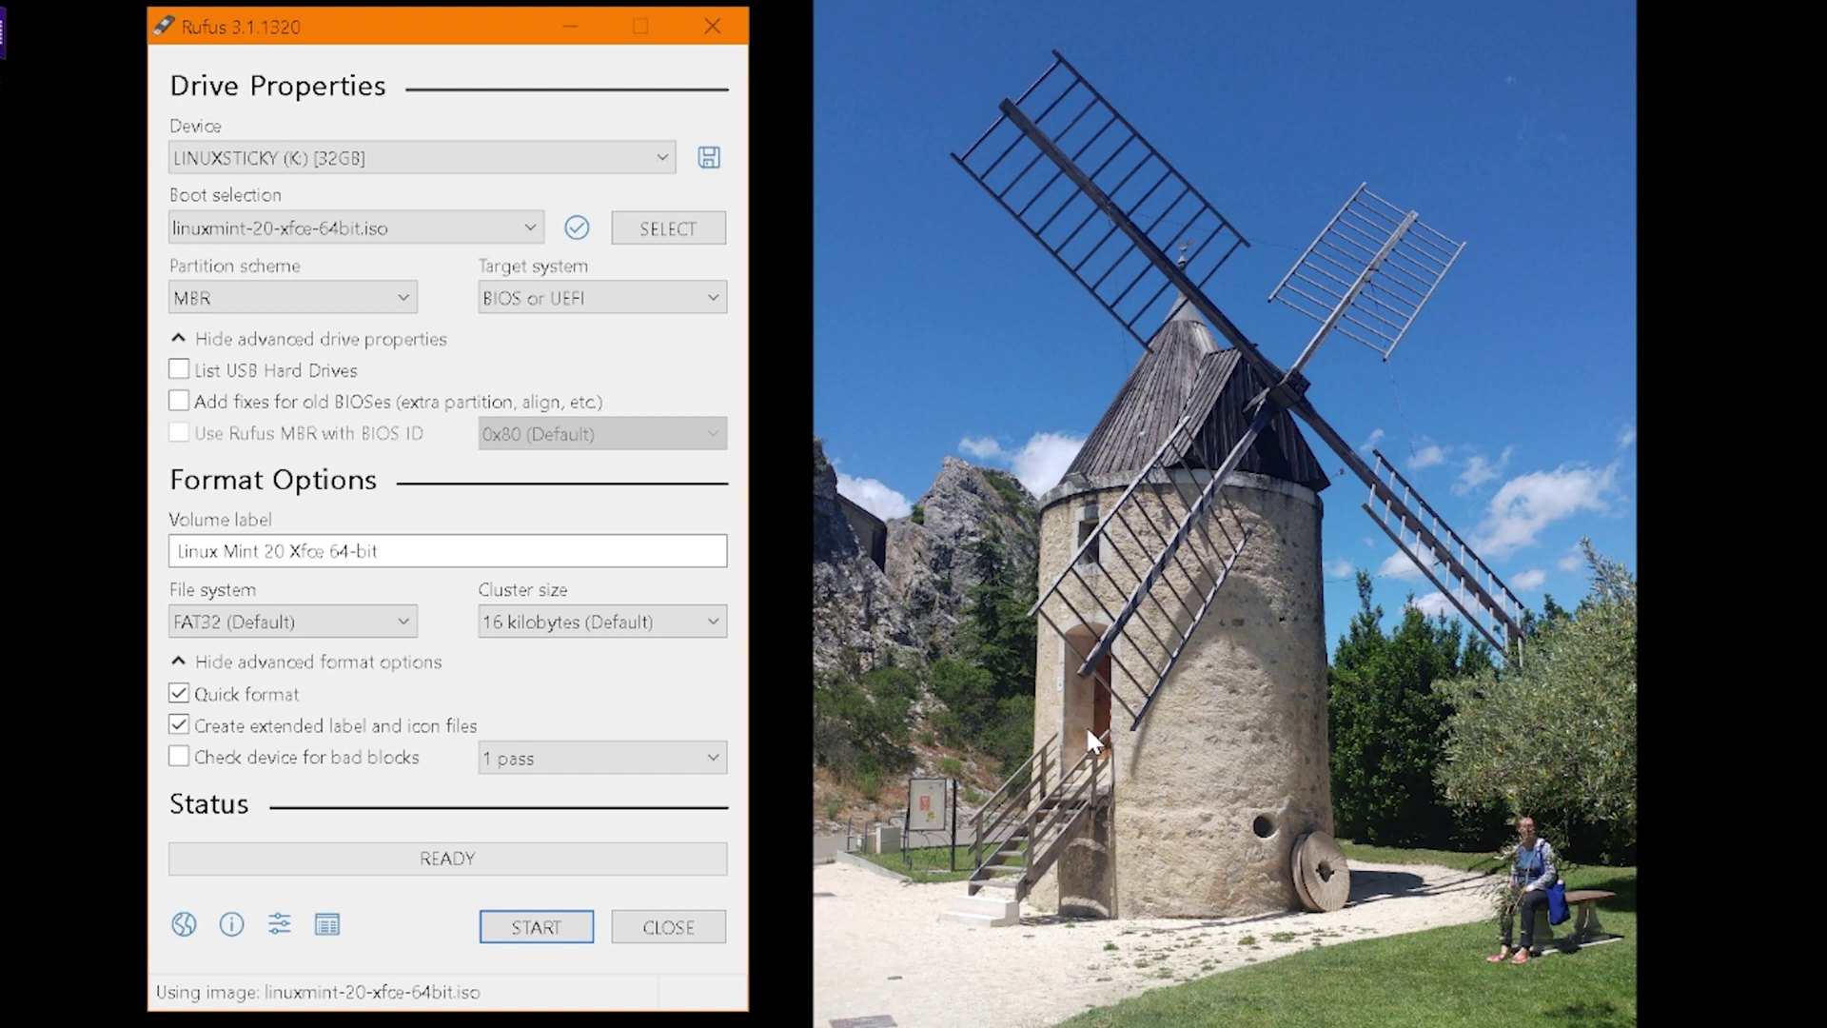
left_click(536, 927)
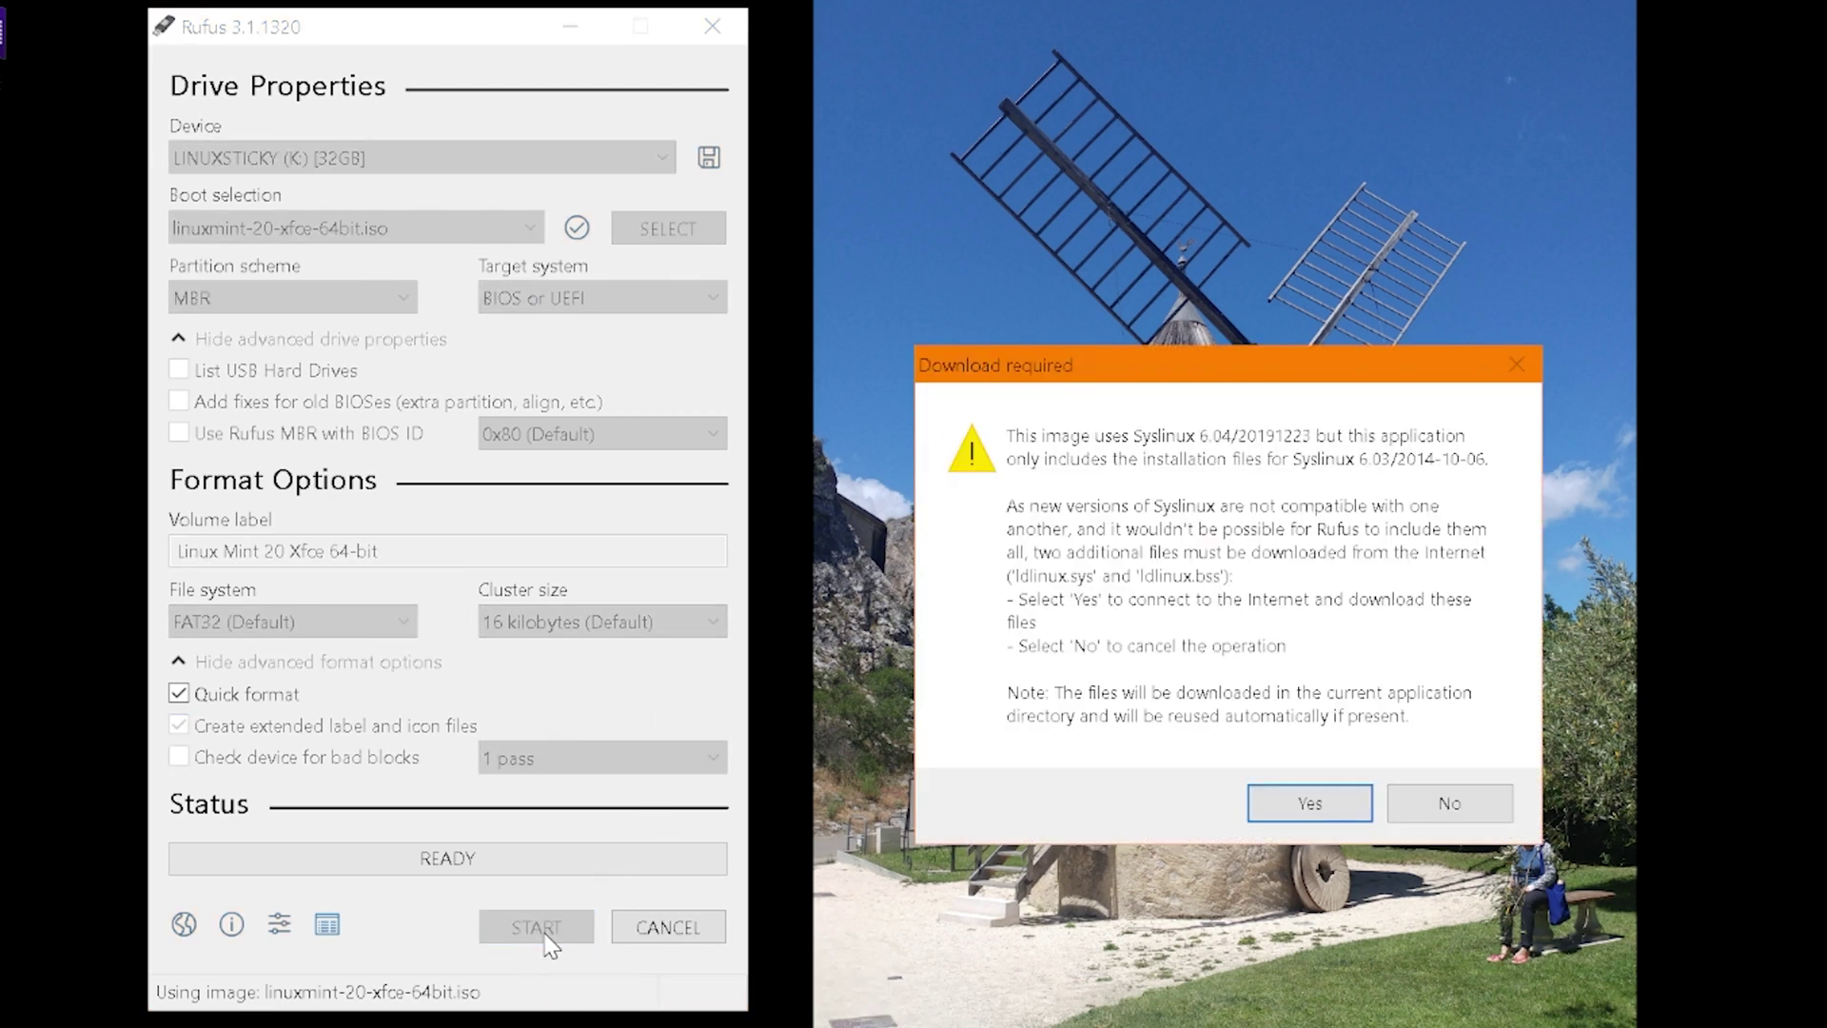
left_click(1310, 806)
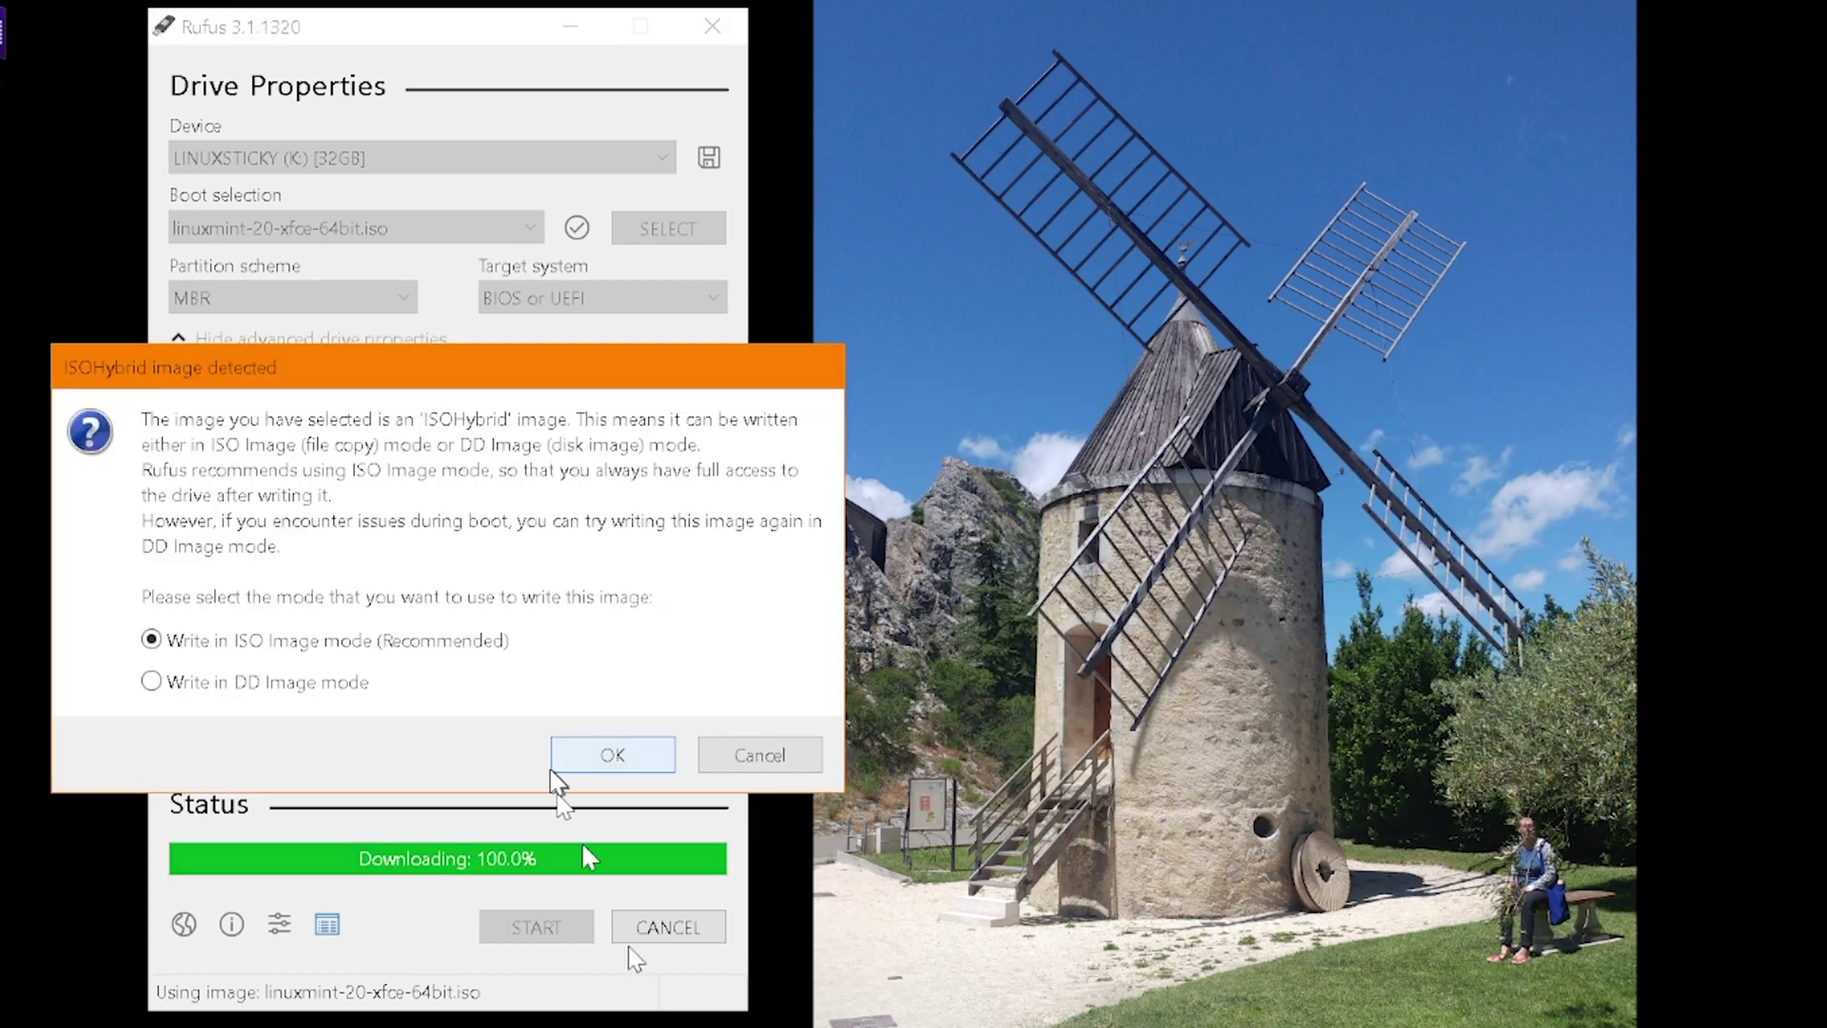
left_click(592, 765)
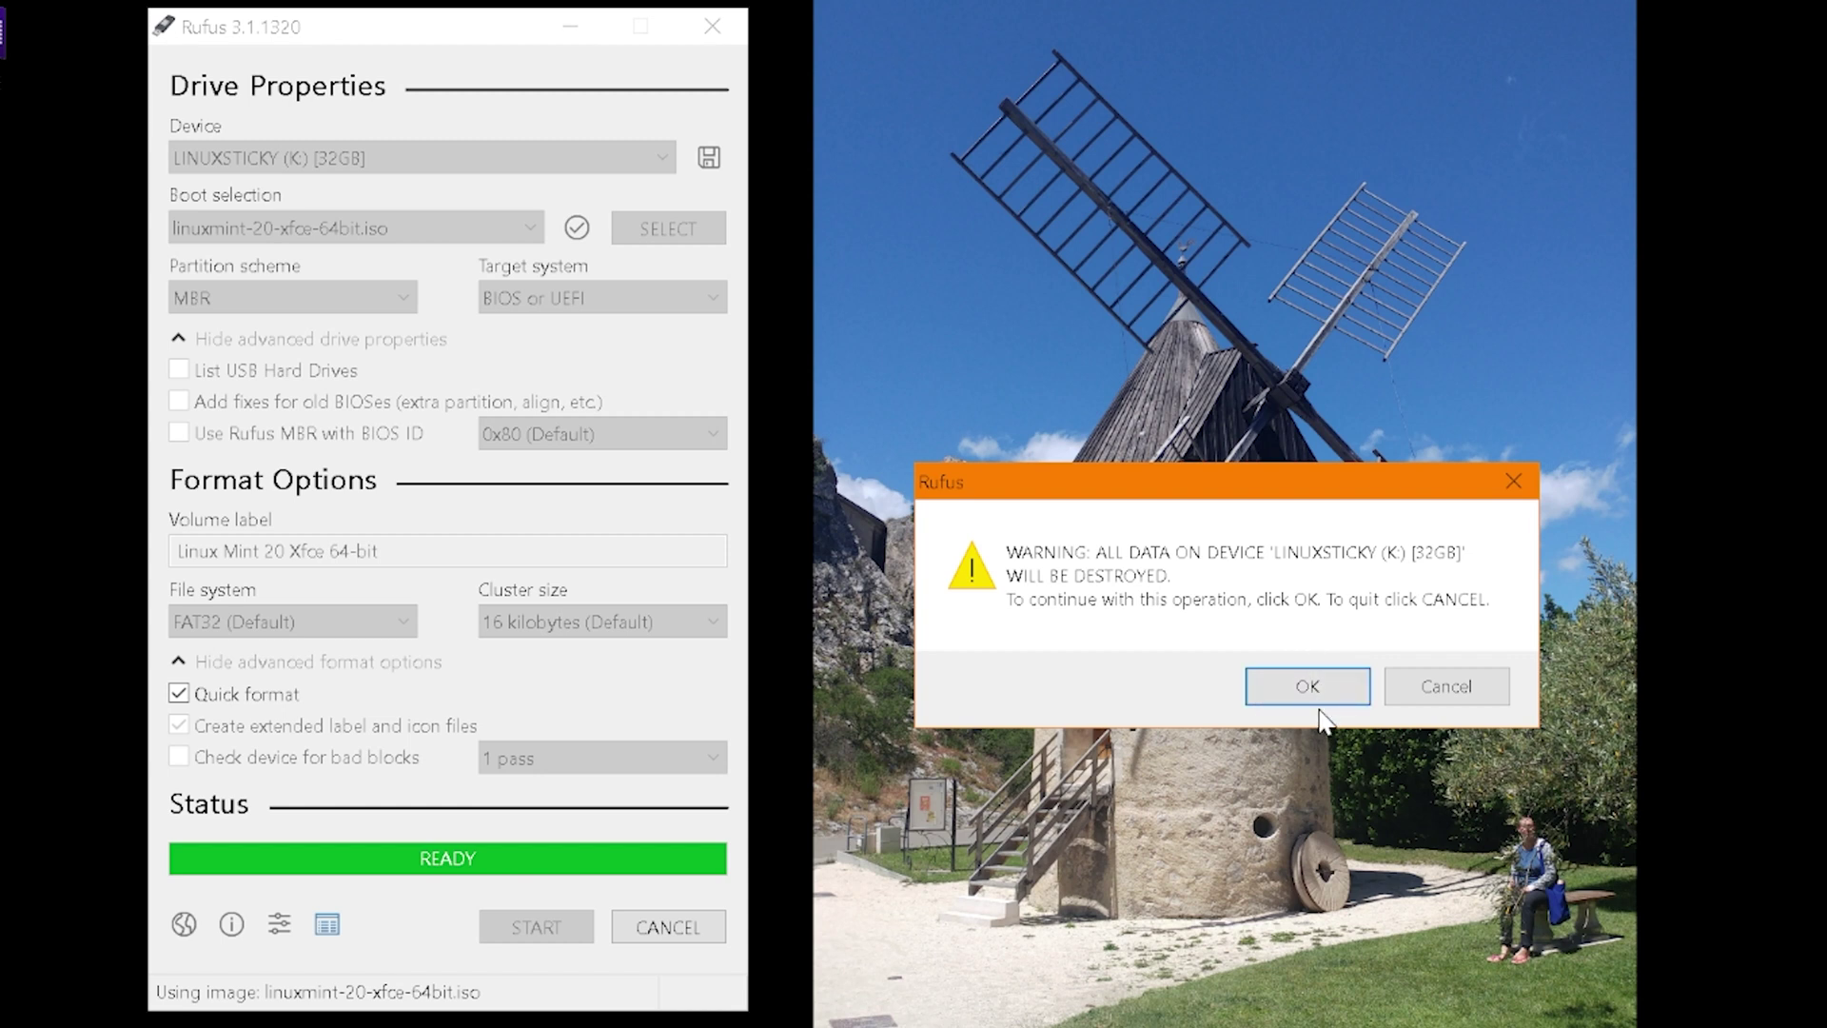
left_click(1322, 704)
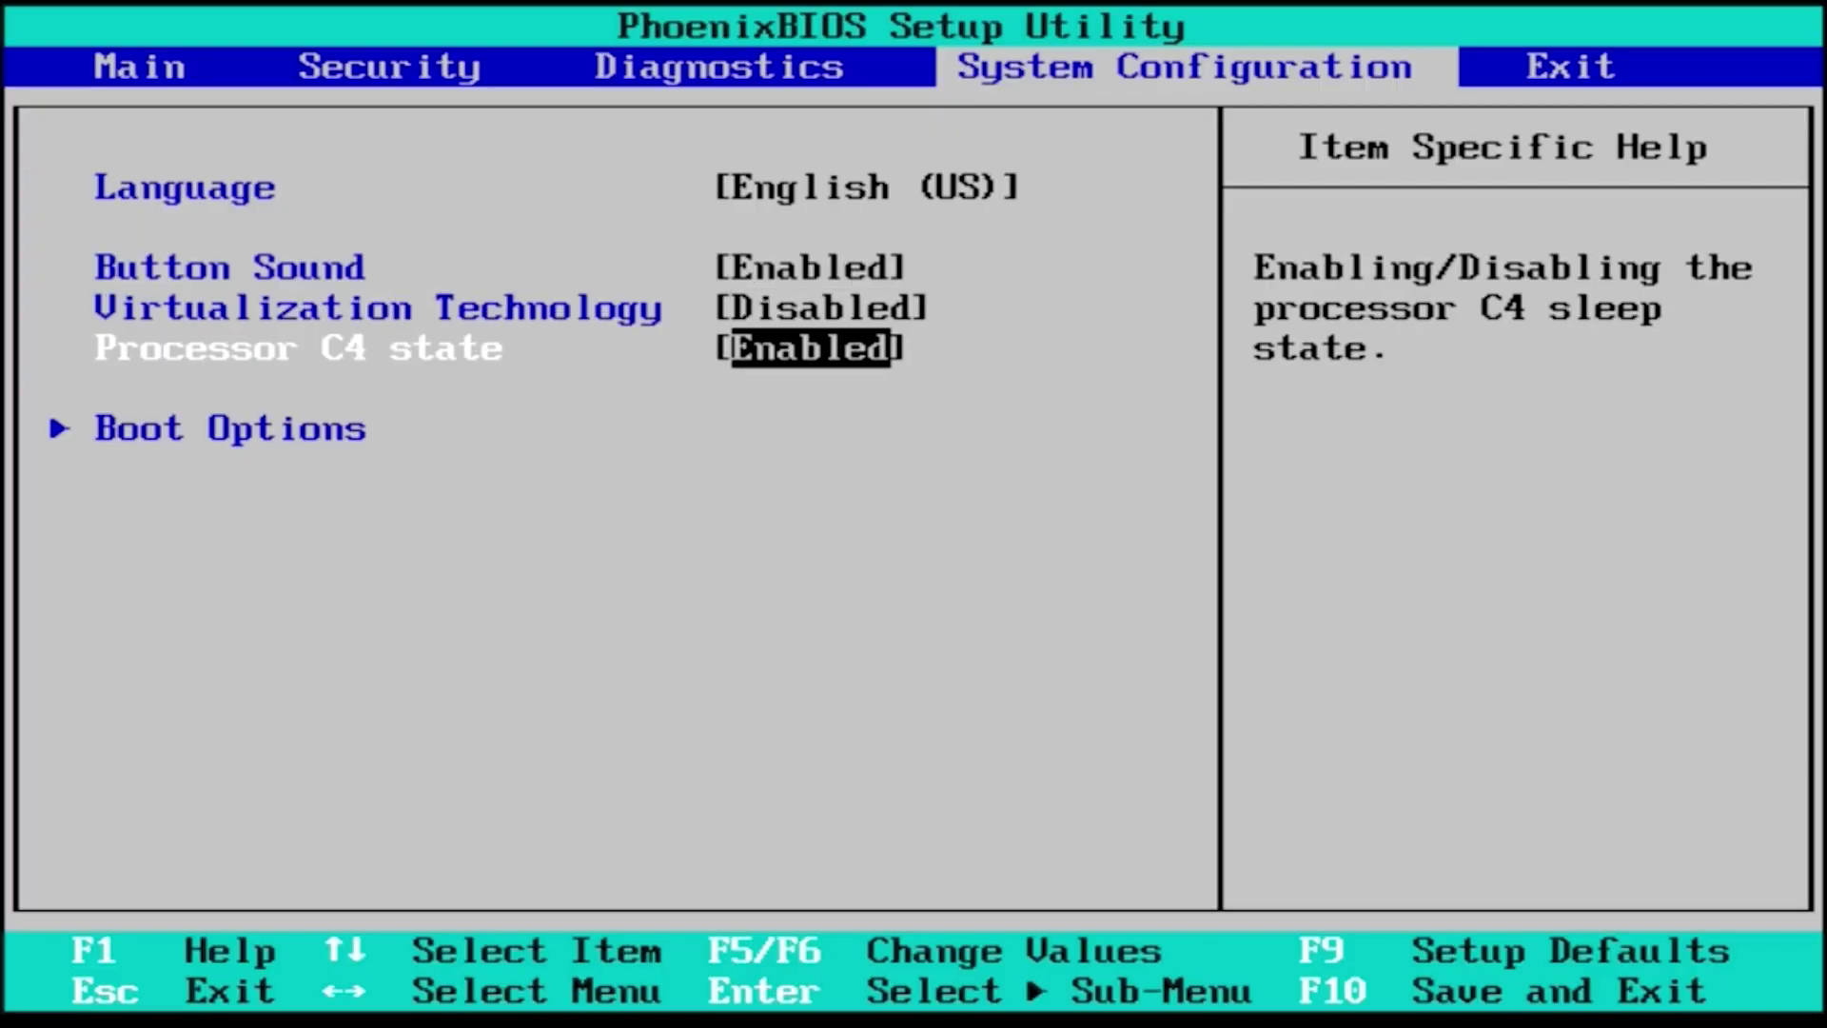
Move USB Hard Drive to the top of the PhoenixBIOS boot order, then save and restart
key("Down")
key("Return")
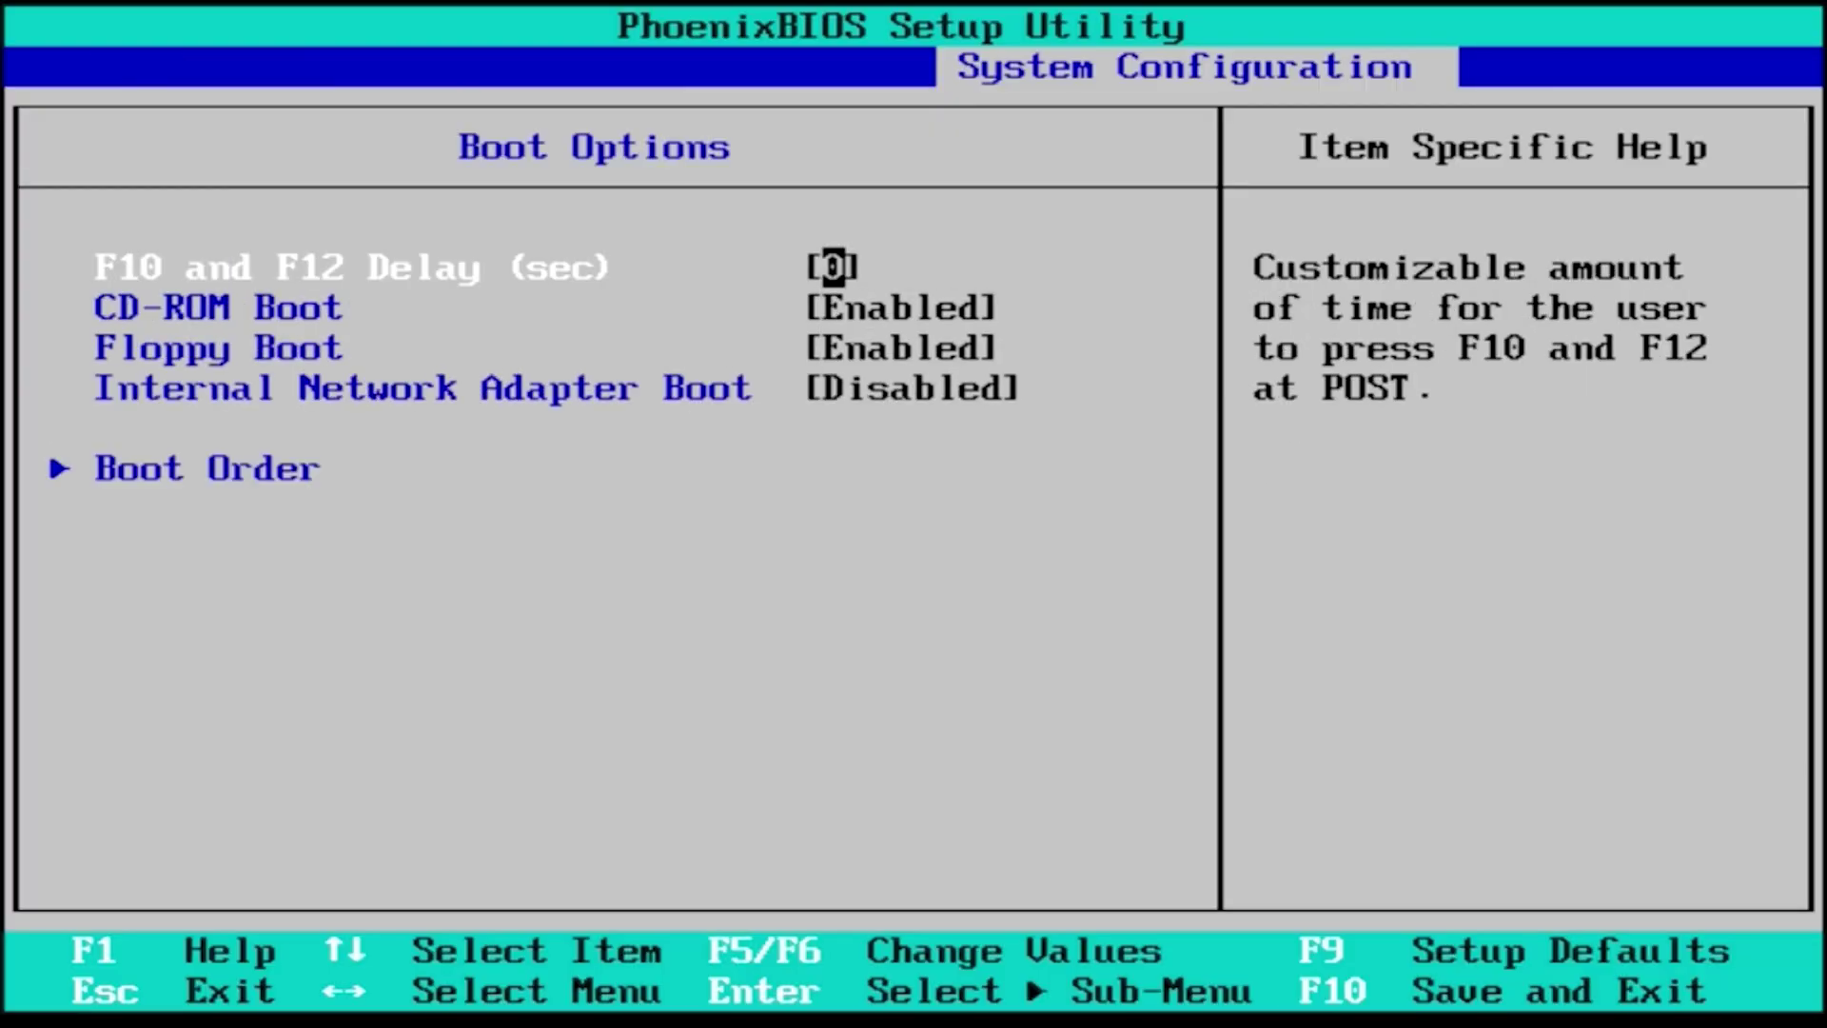
key("Down")
key("Down")
key("Down")
key("Down")
key("Return")
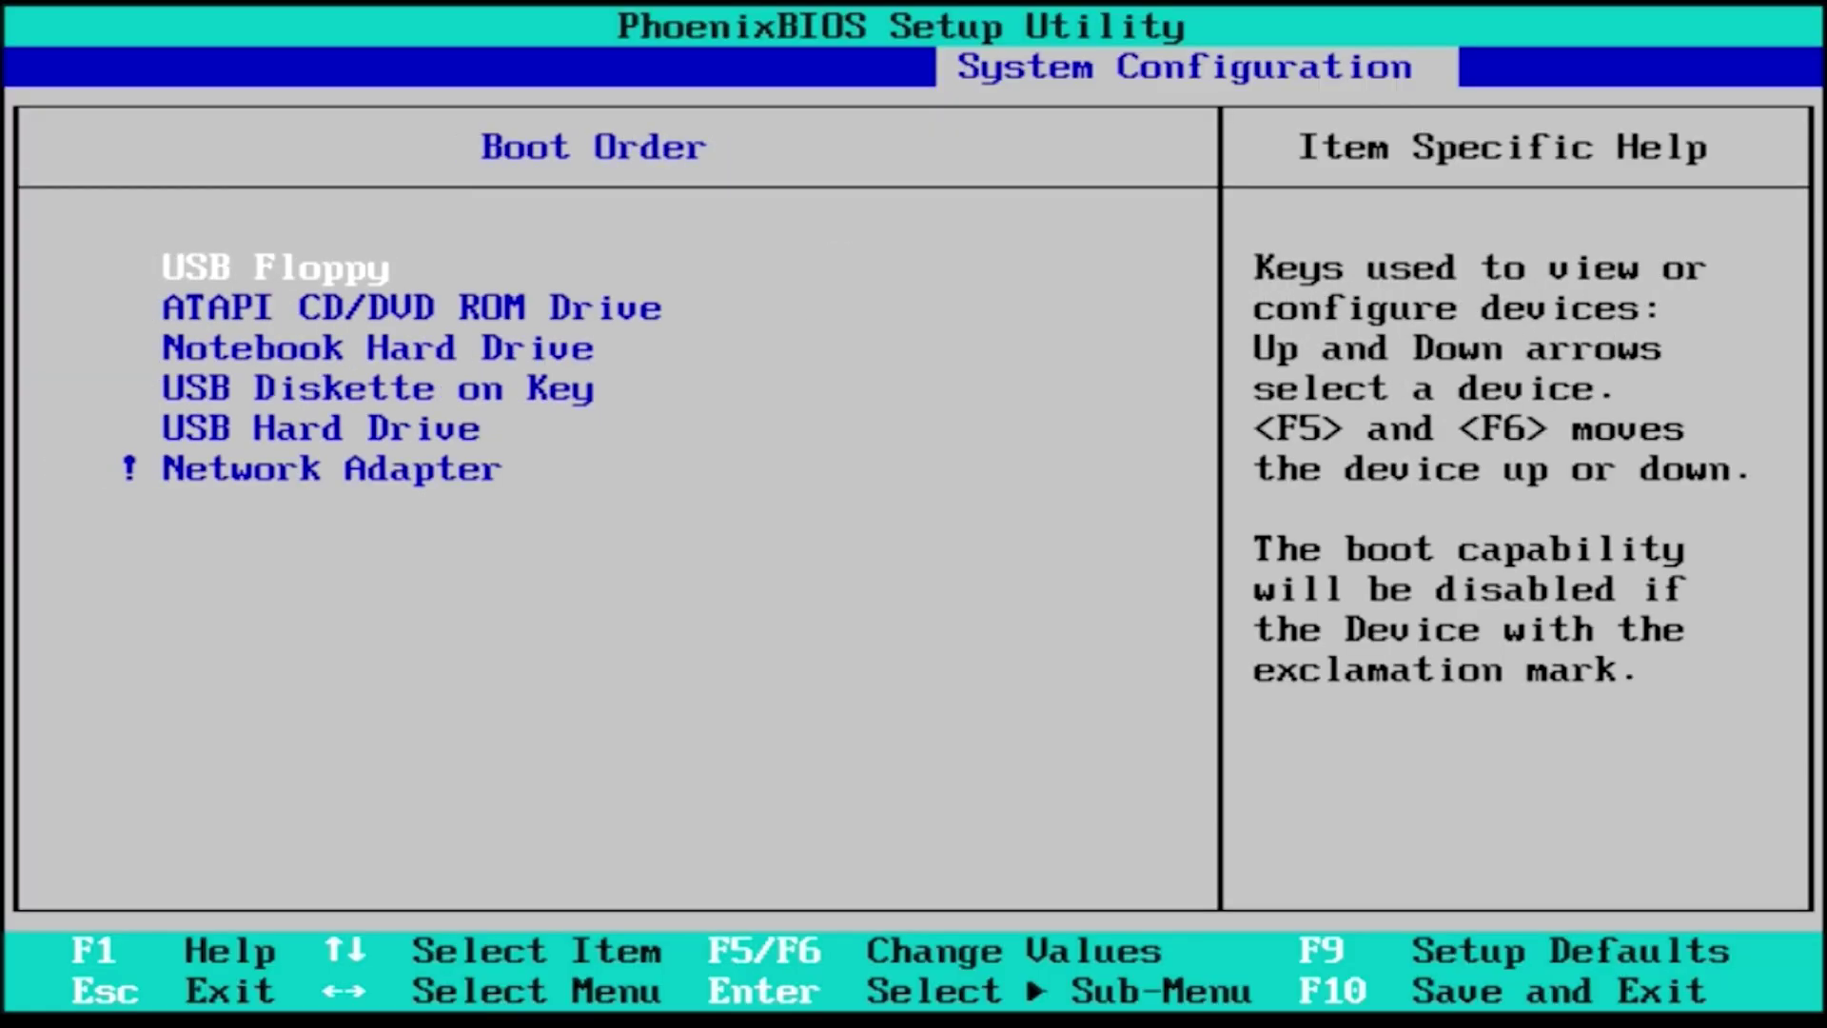
key("Down")
key("Down")
key("Down")
key("F6")
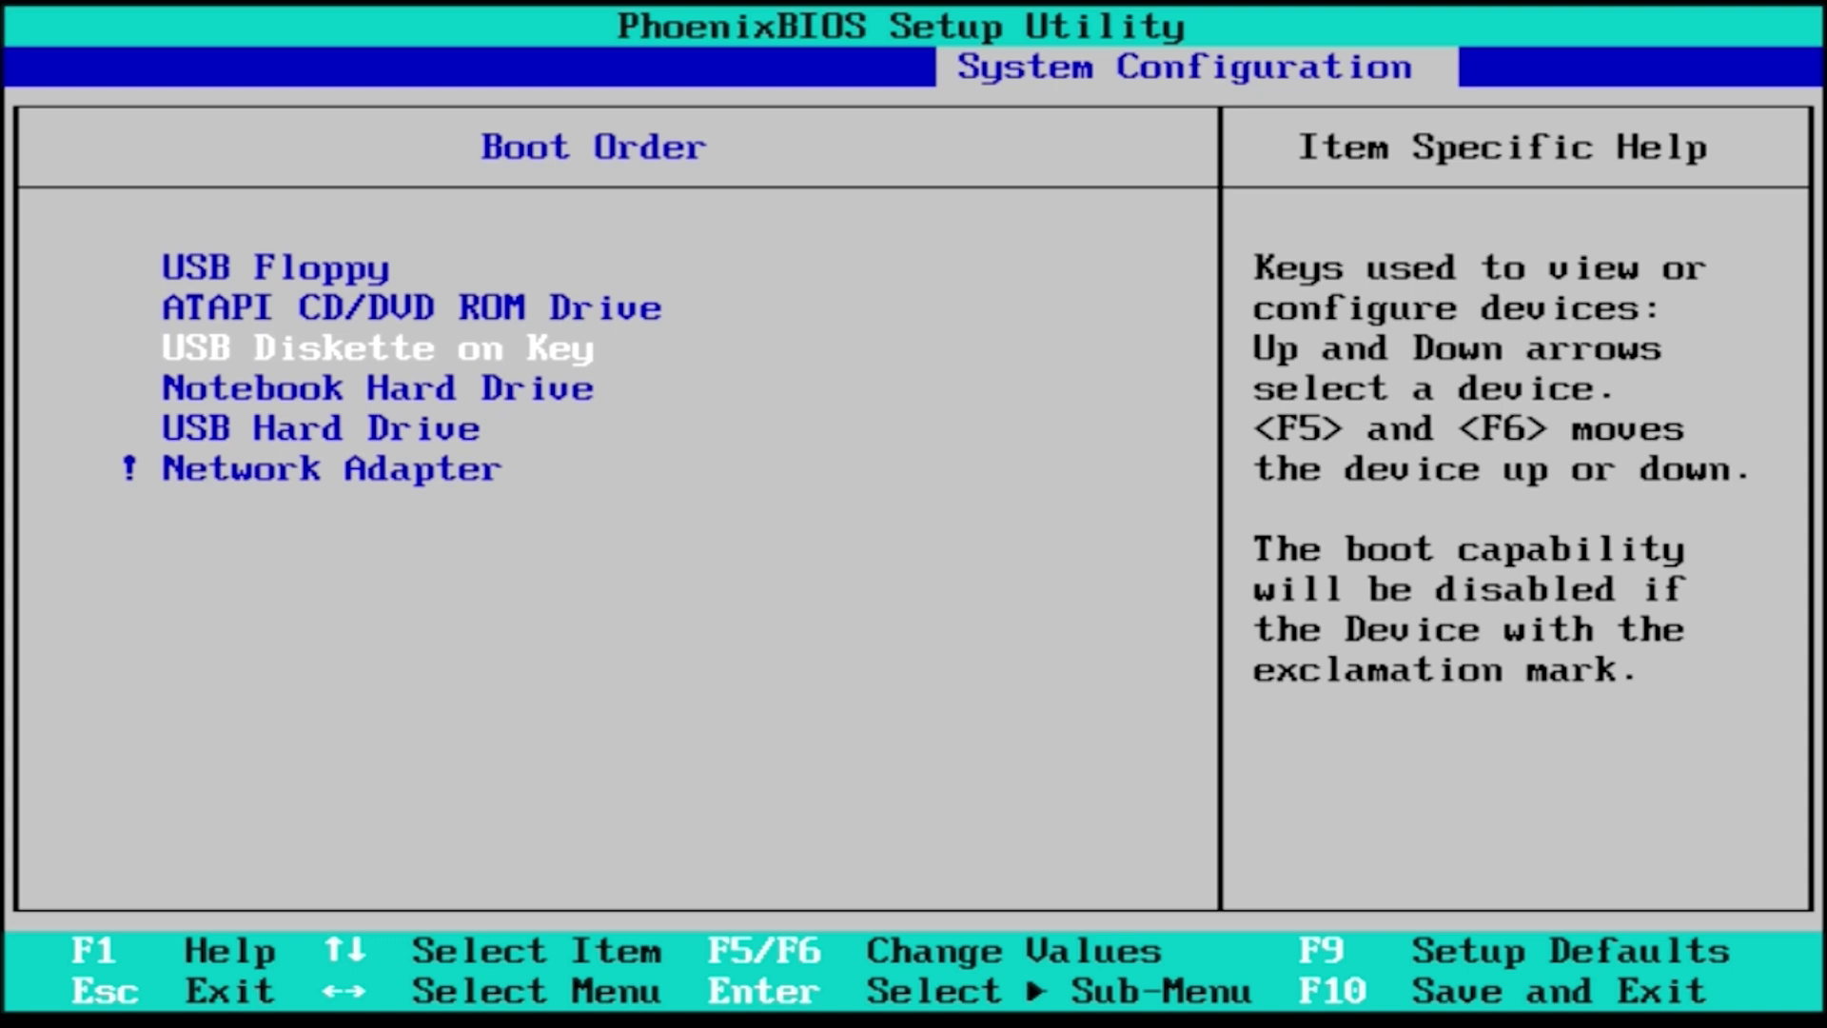
key("F6")
key("F6")
key("Down")
key("Down")
key("Down")
key("Down")
key("F6")
key("F6")
key("F6")
key("F6")
key("F10")
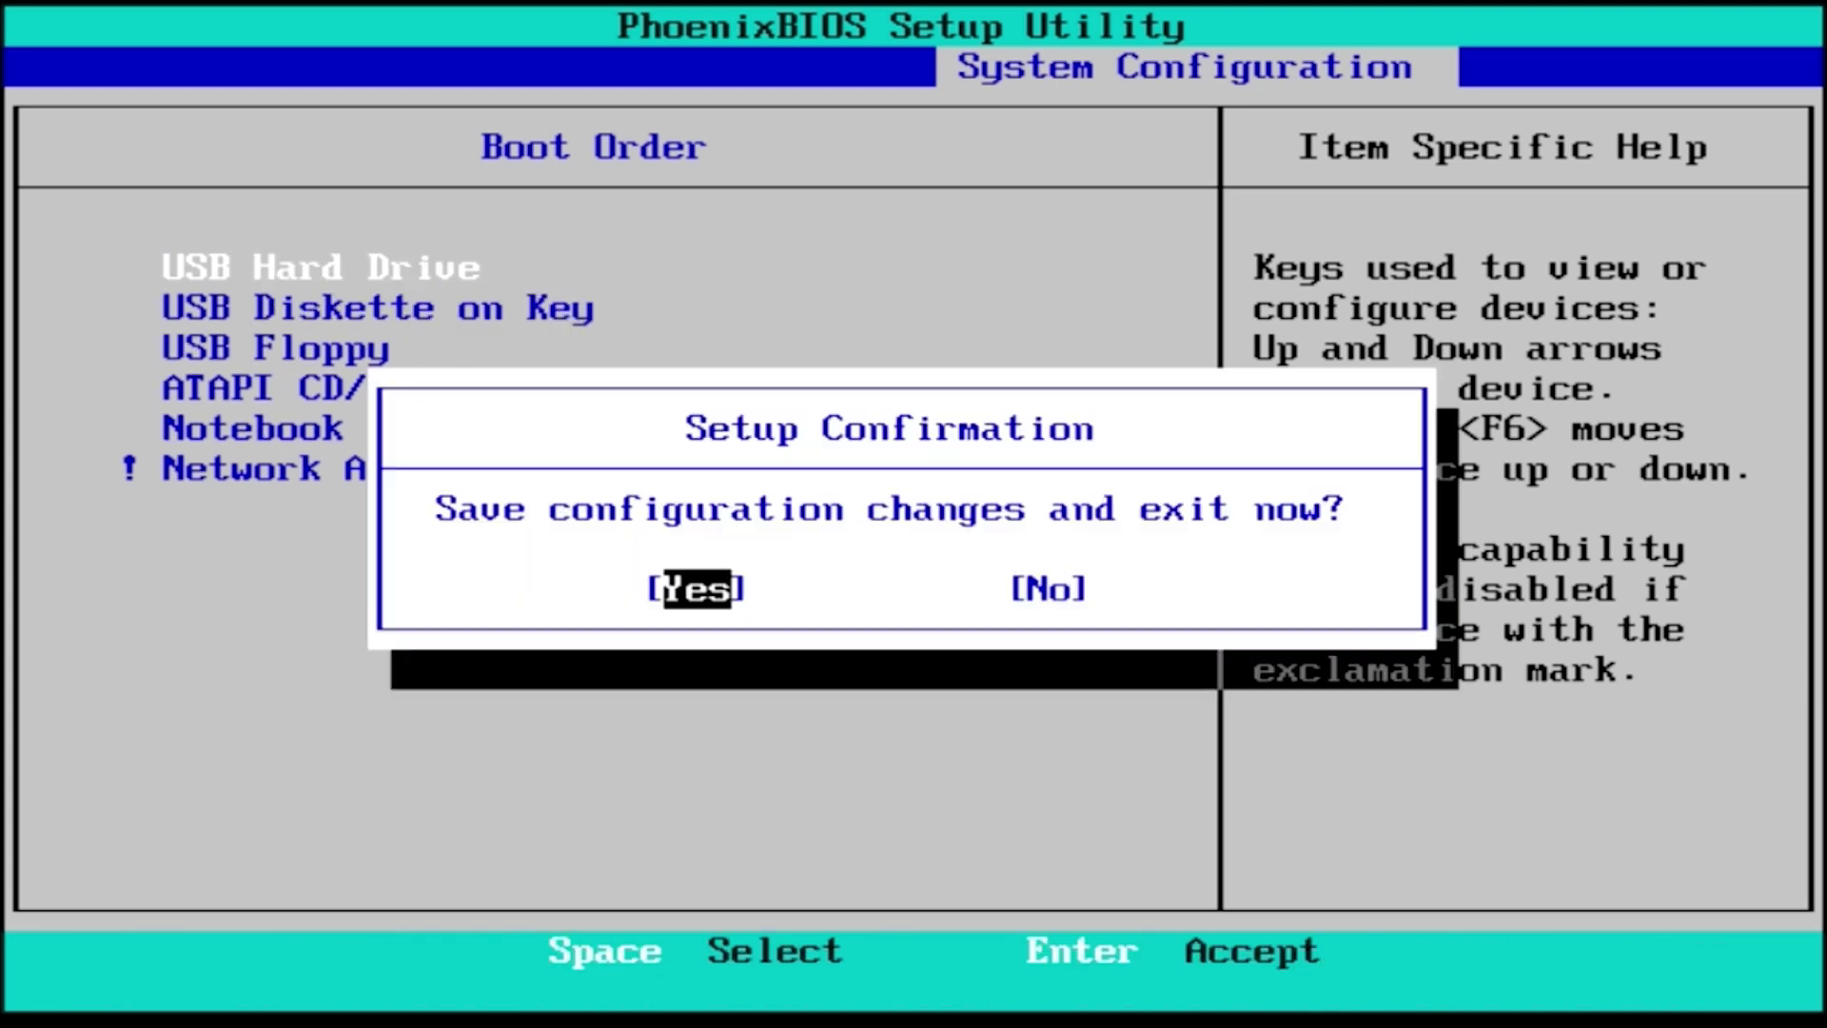
key("Return")
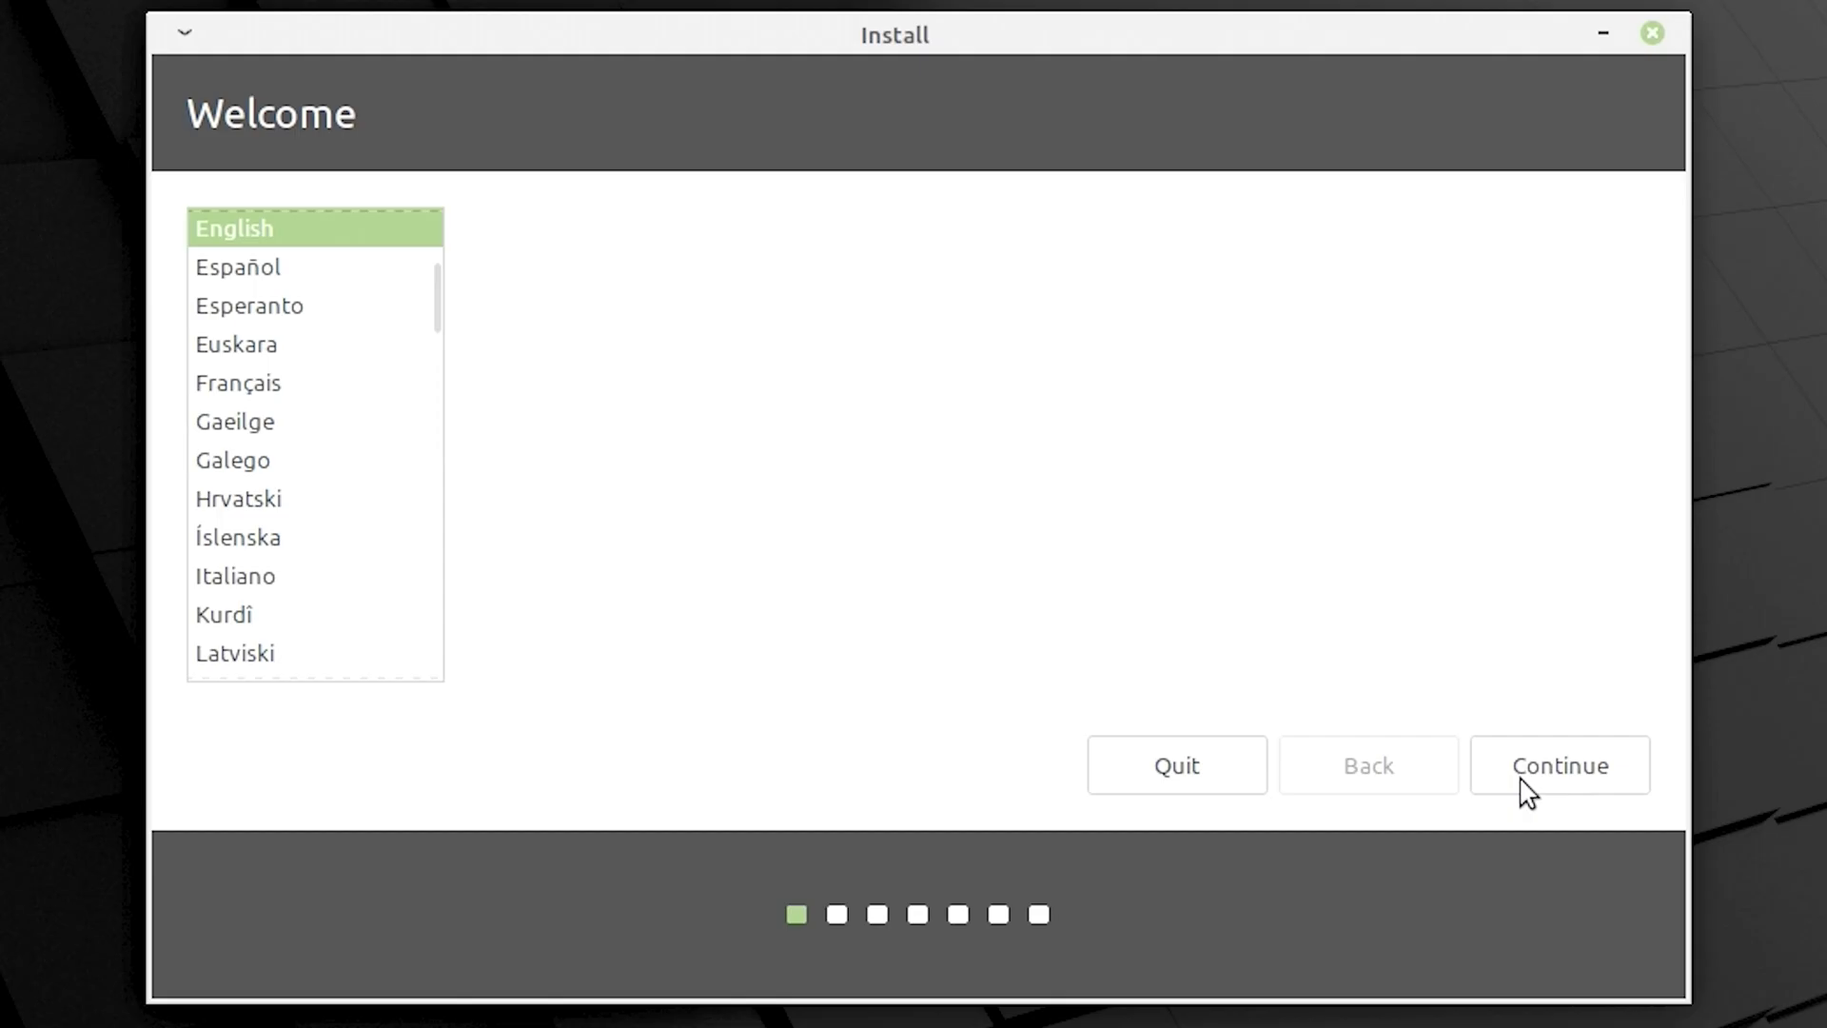
Start the installer with the English (US) keyboard, no Wi-Fi, and multimedia codecs enabled
left_click(1520, 775)
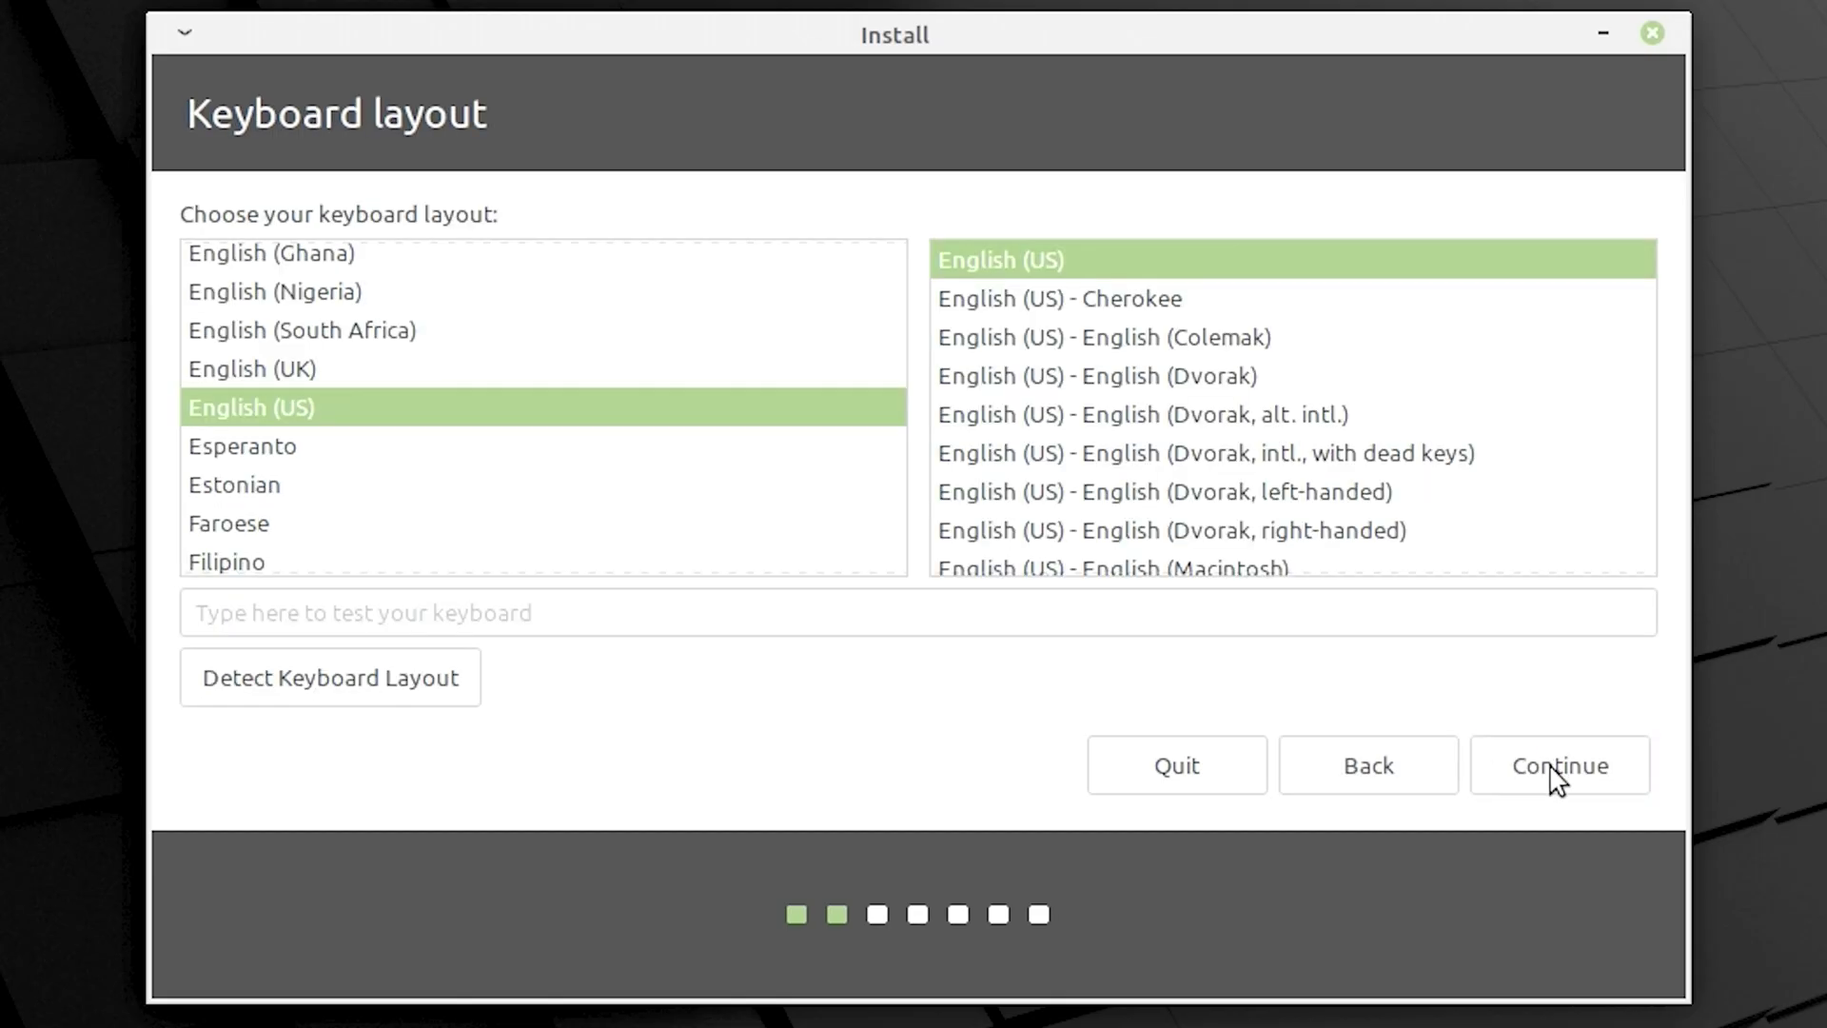
left_click(1546, 768)
left_click(1504, 772)
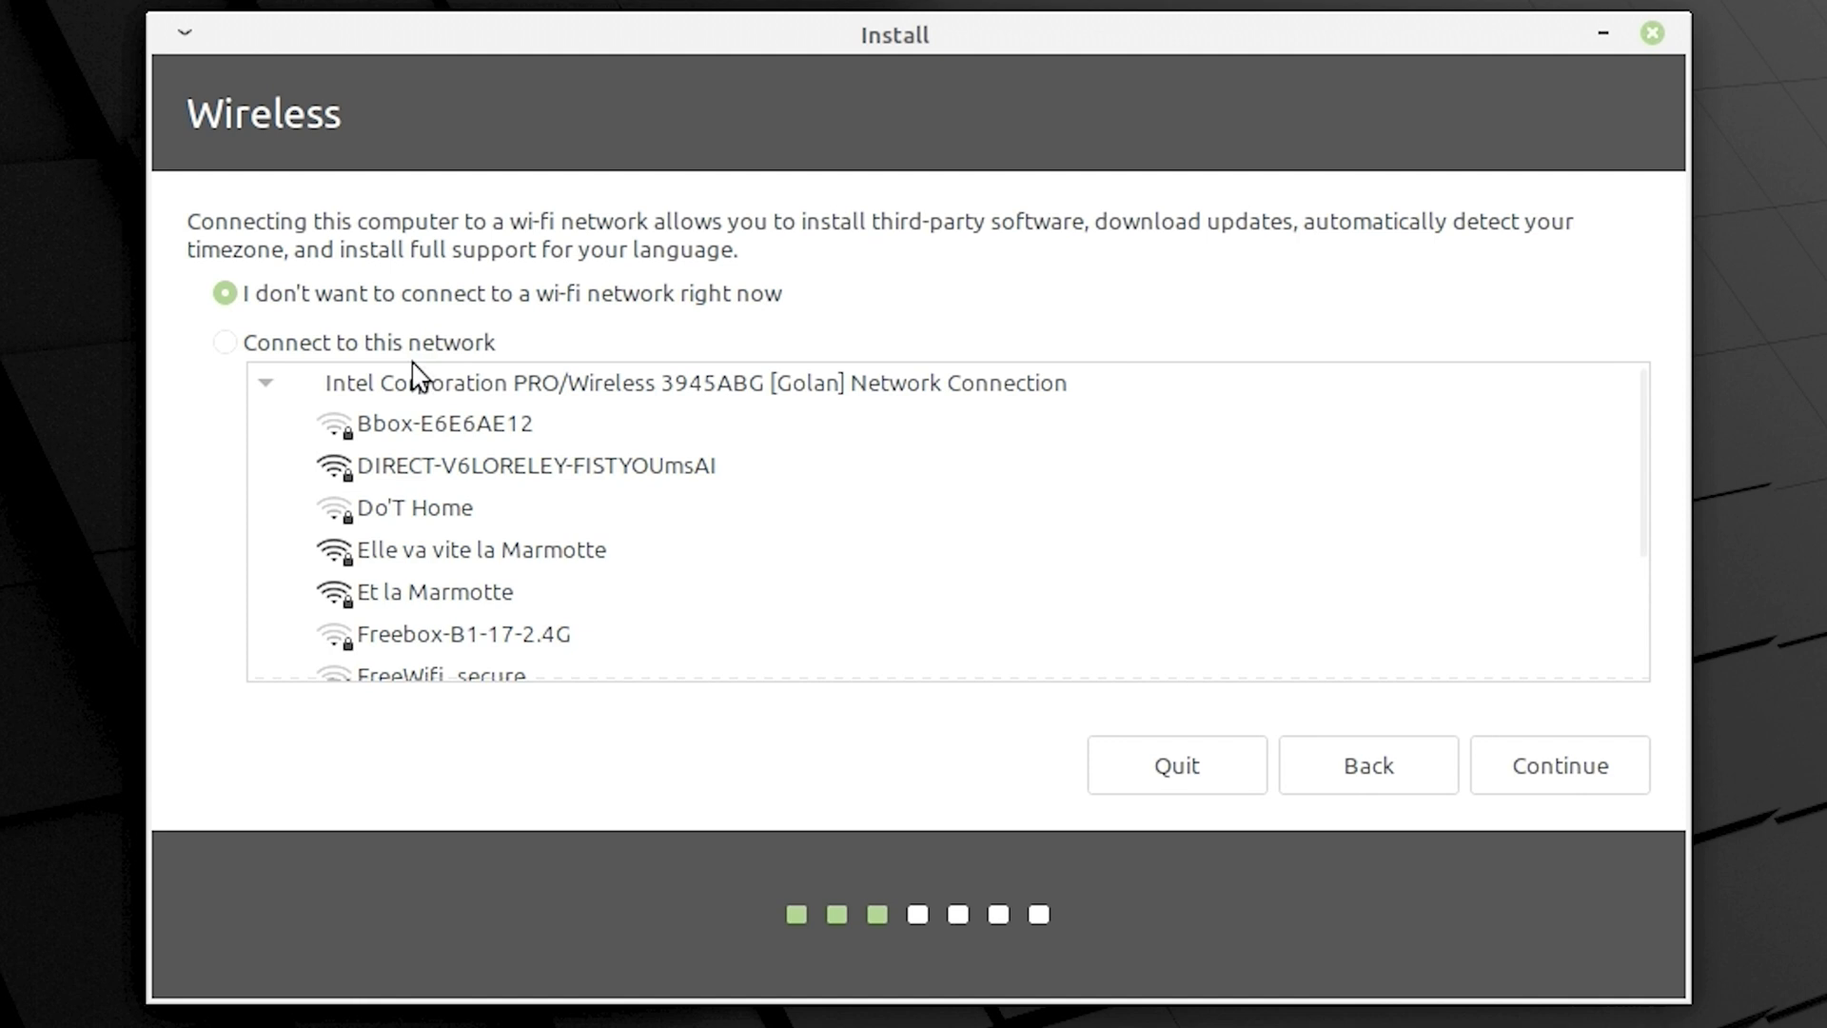
left_click(204, 226)
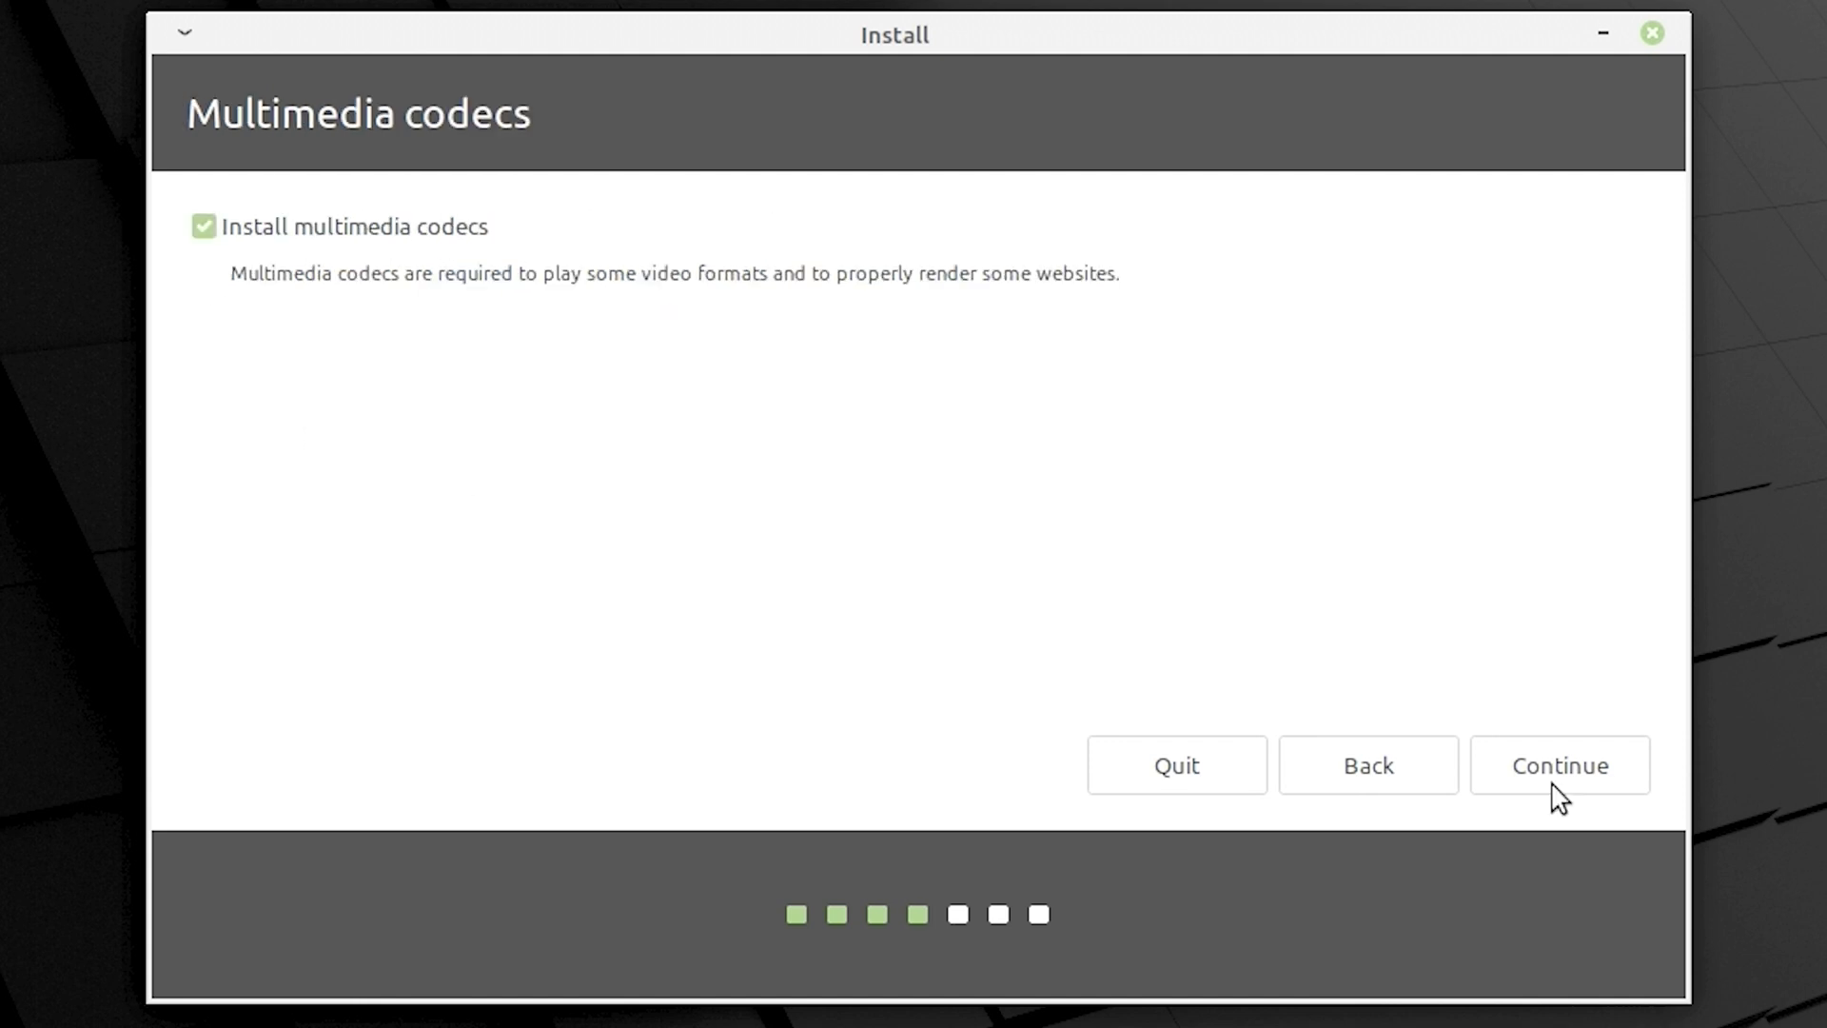
left_click(1552, 784)
Choose Erase and reinstall, set the Paris time zone, and fill in the user account details
left_click(255, 436)
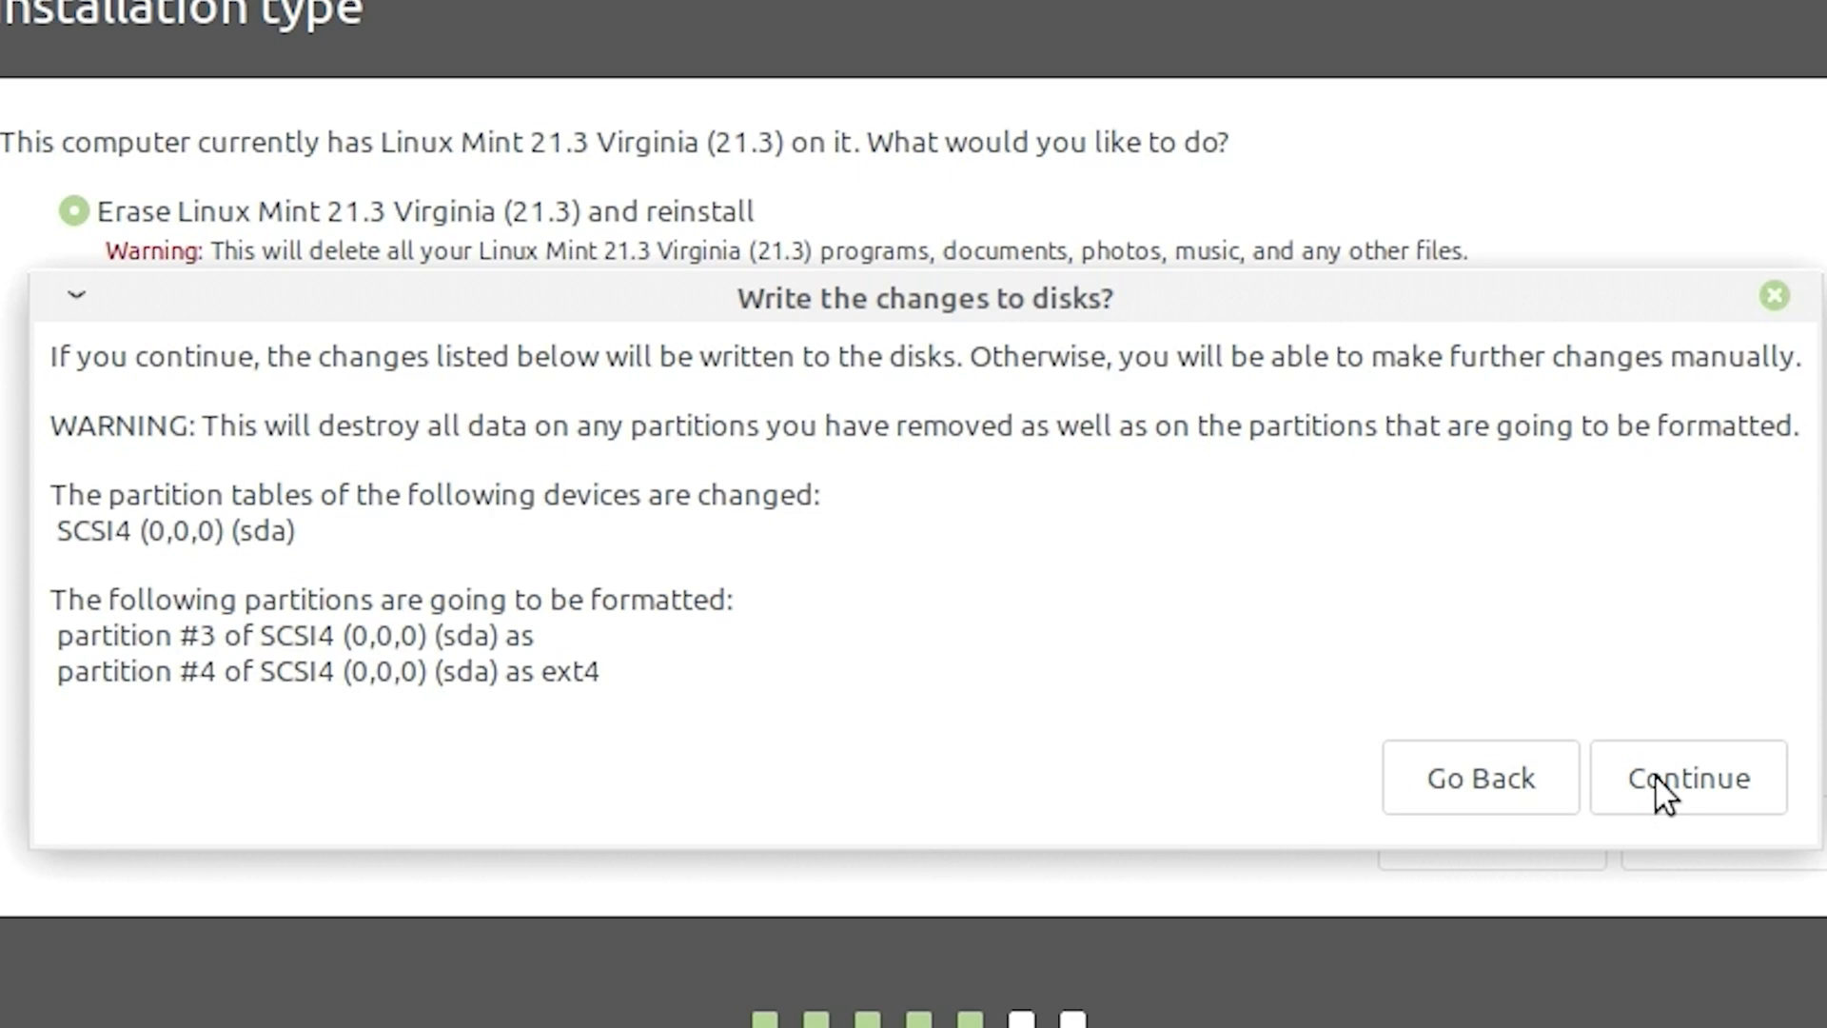
left_click(1662, 793)
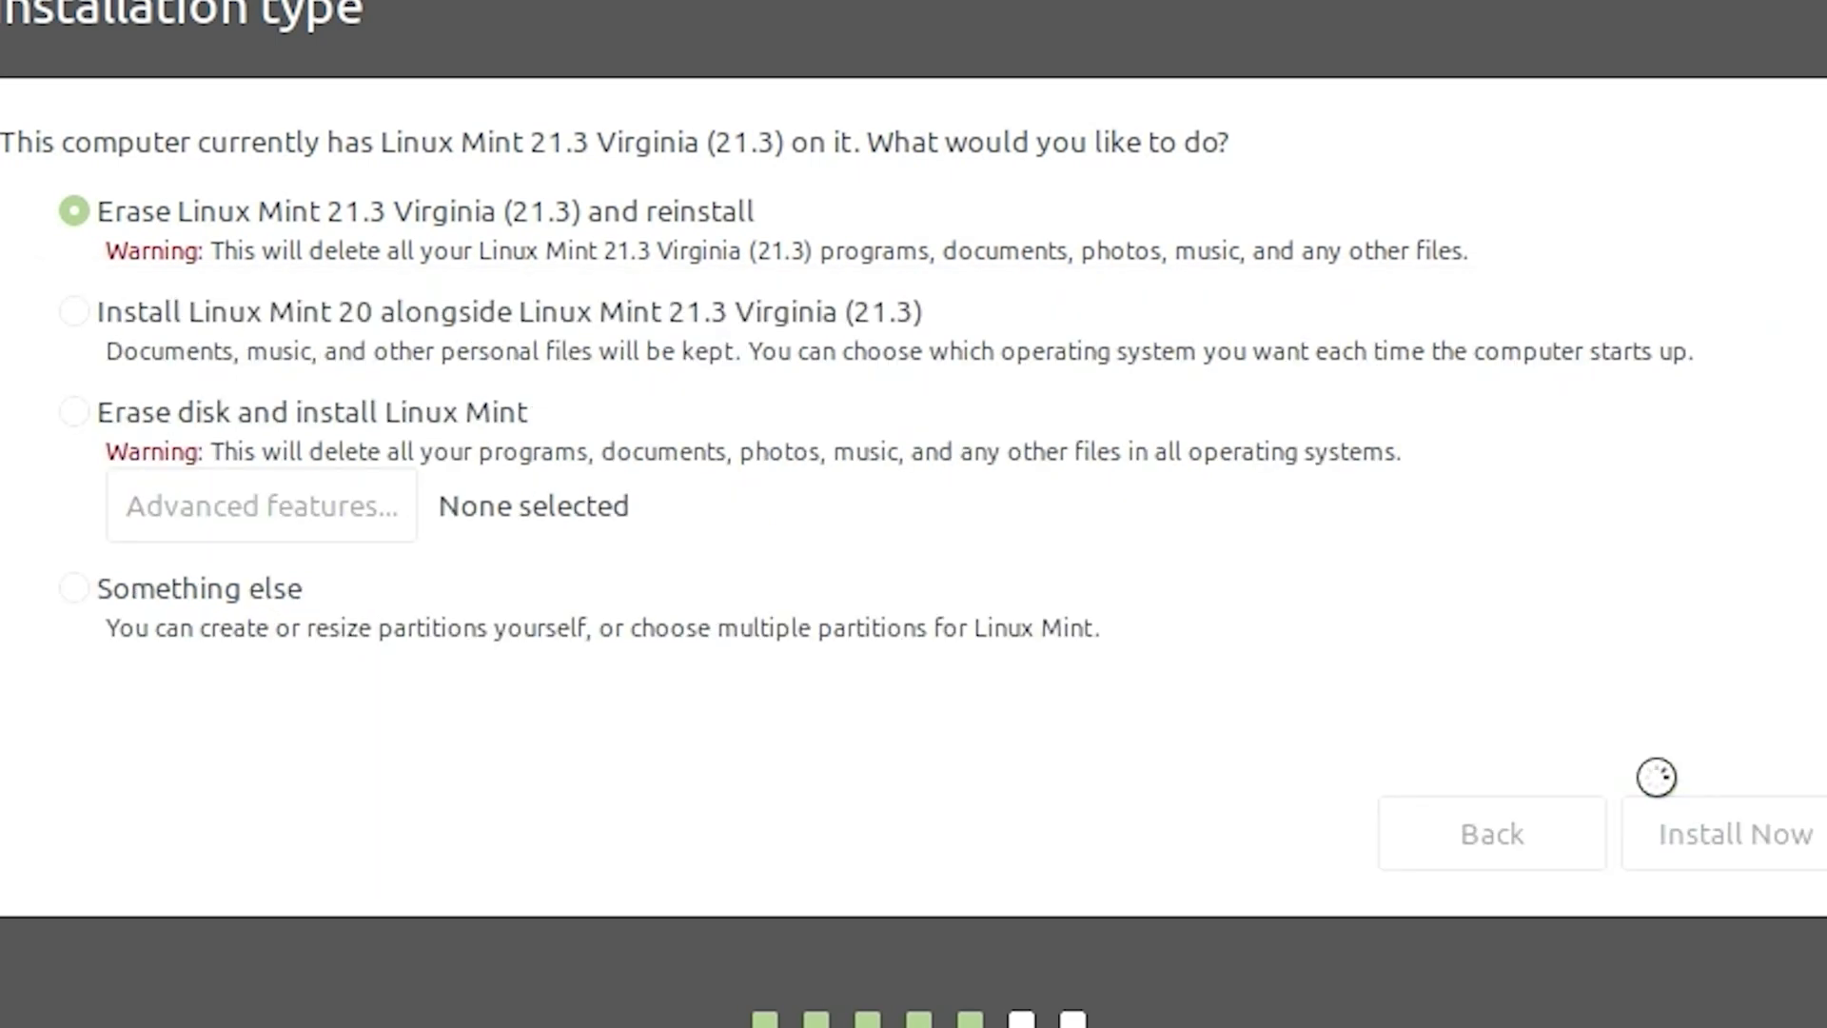
left_click(891, 356)
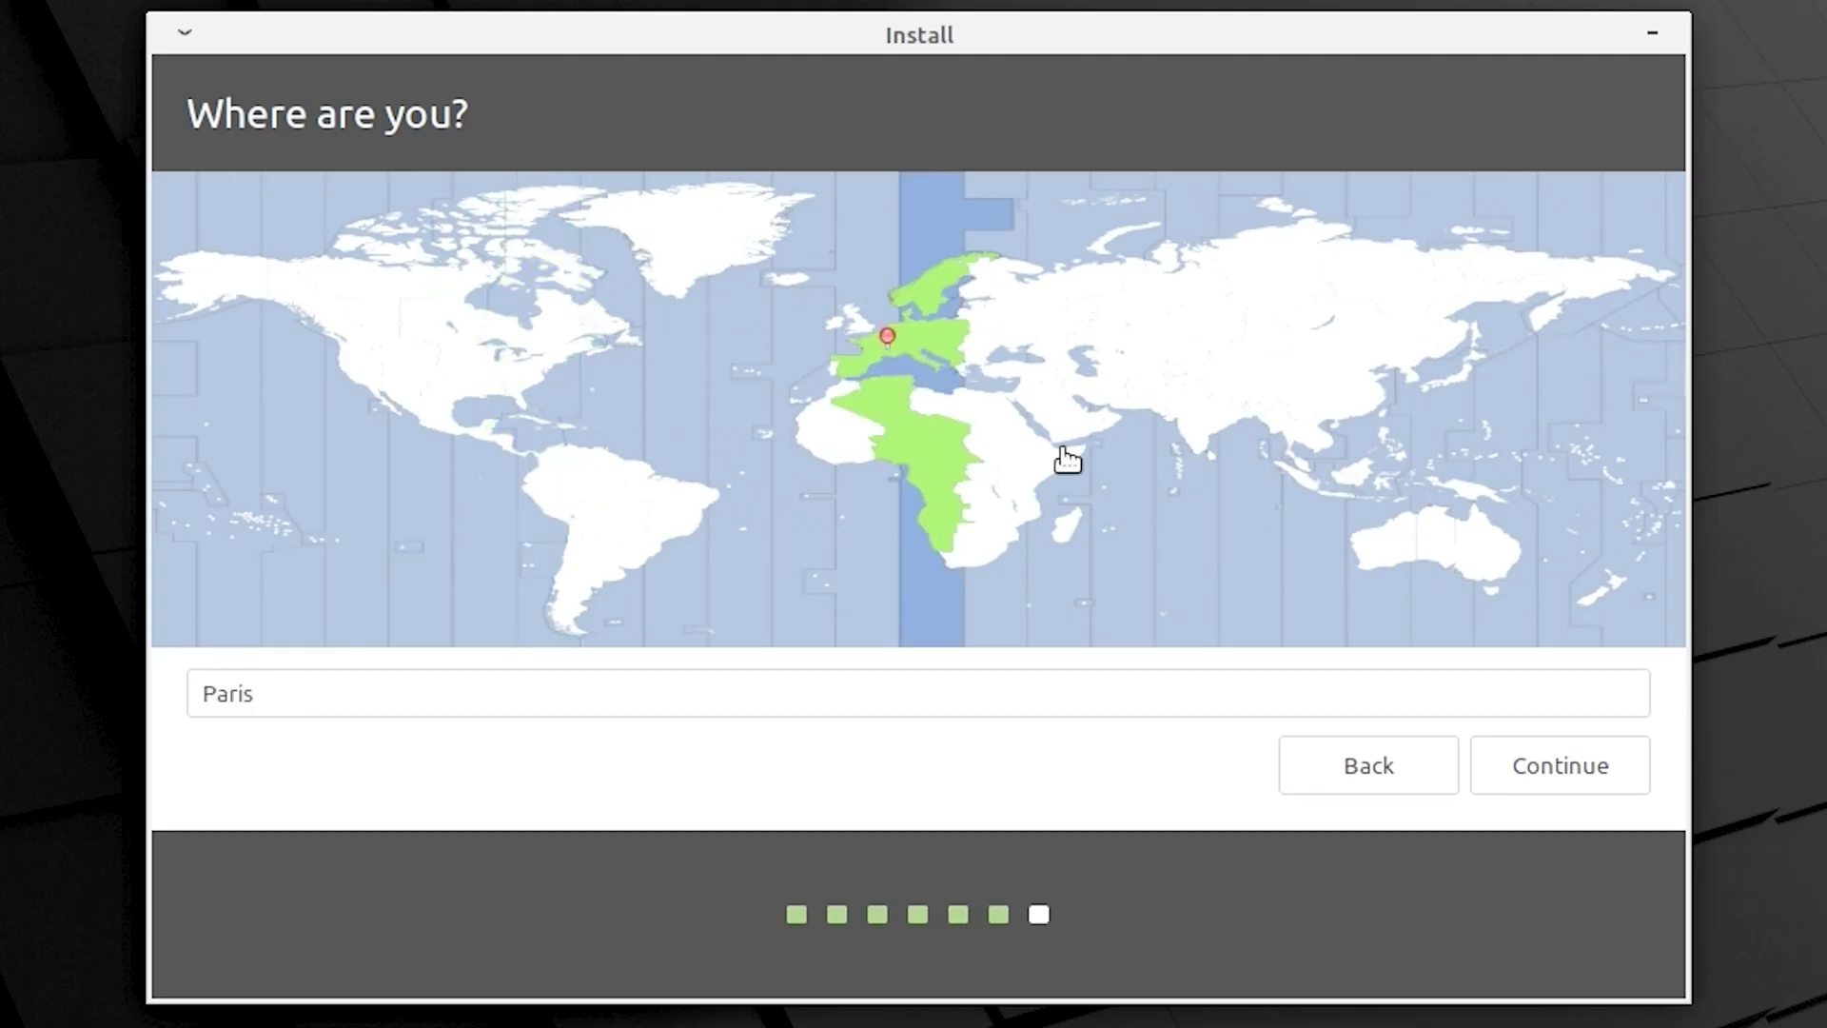
left_click(1504, 764)
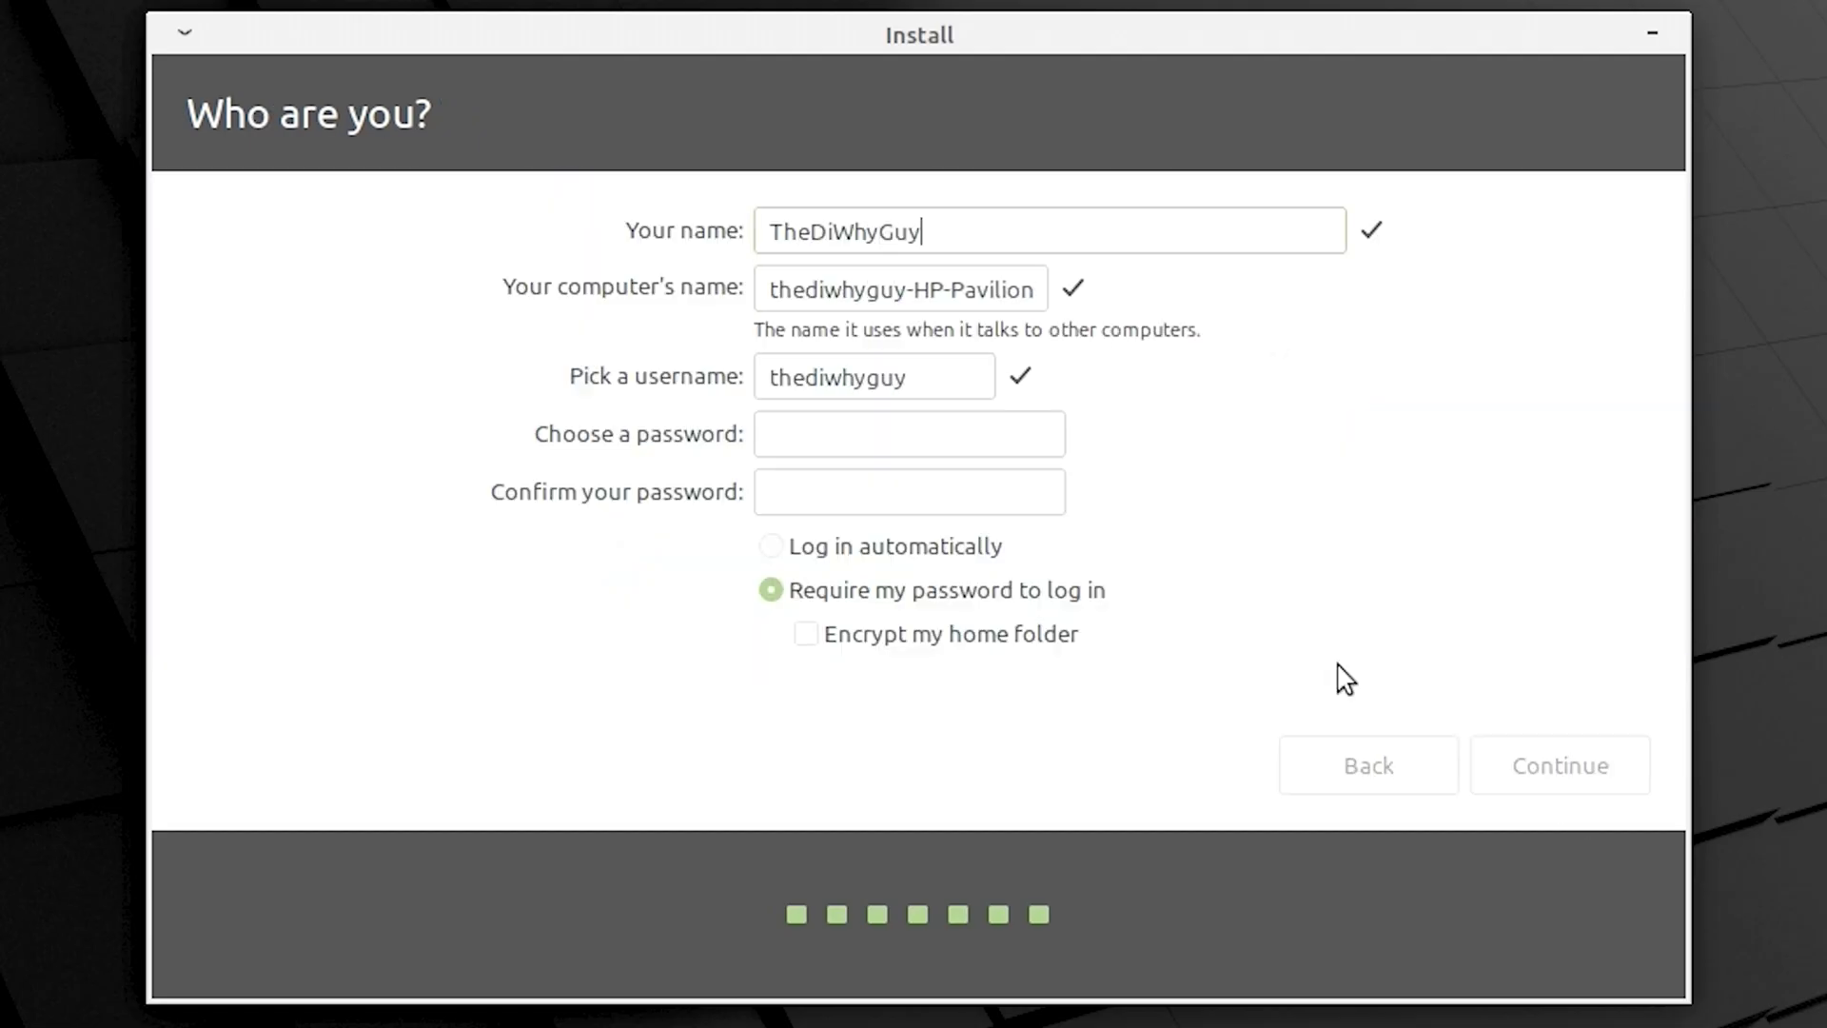
key("Tab")
type("DiWhyNES")
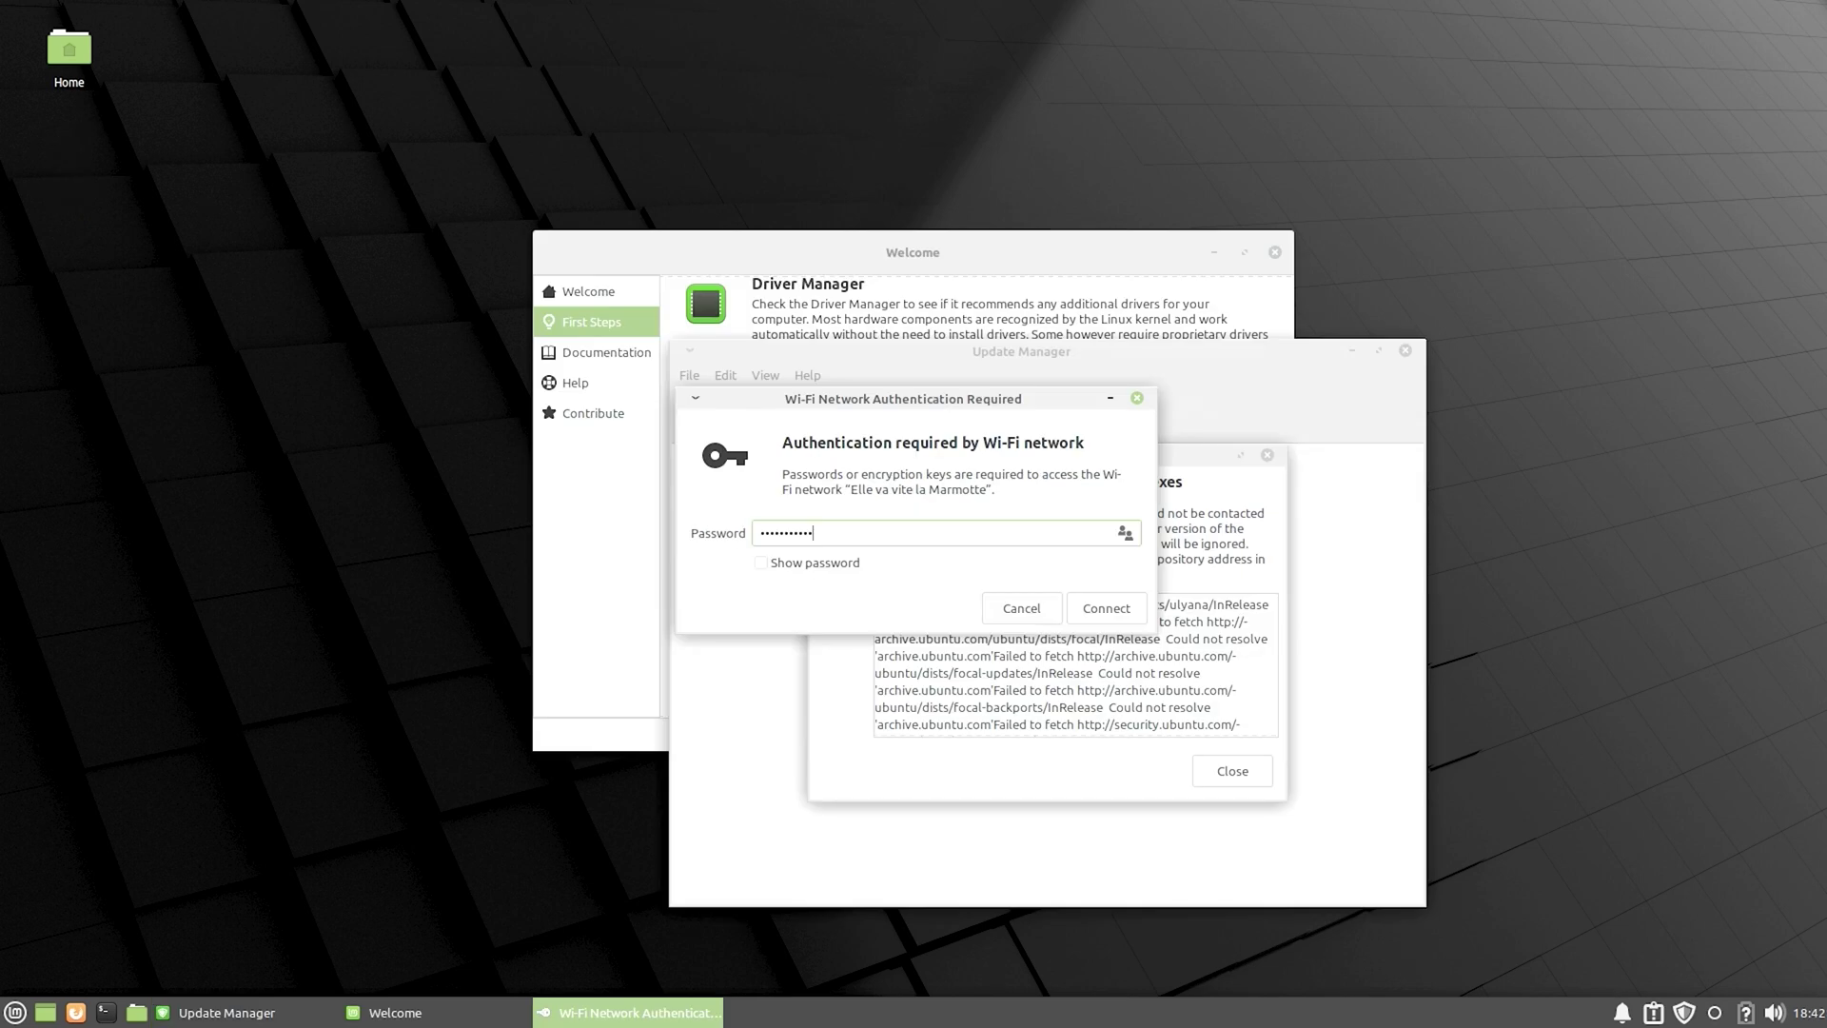
Dismiss the Wi-Fi prompt, then install all updates with their extra packages after authenticating
left_click(1104, 605)
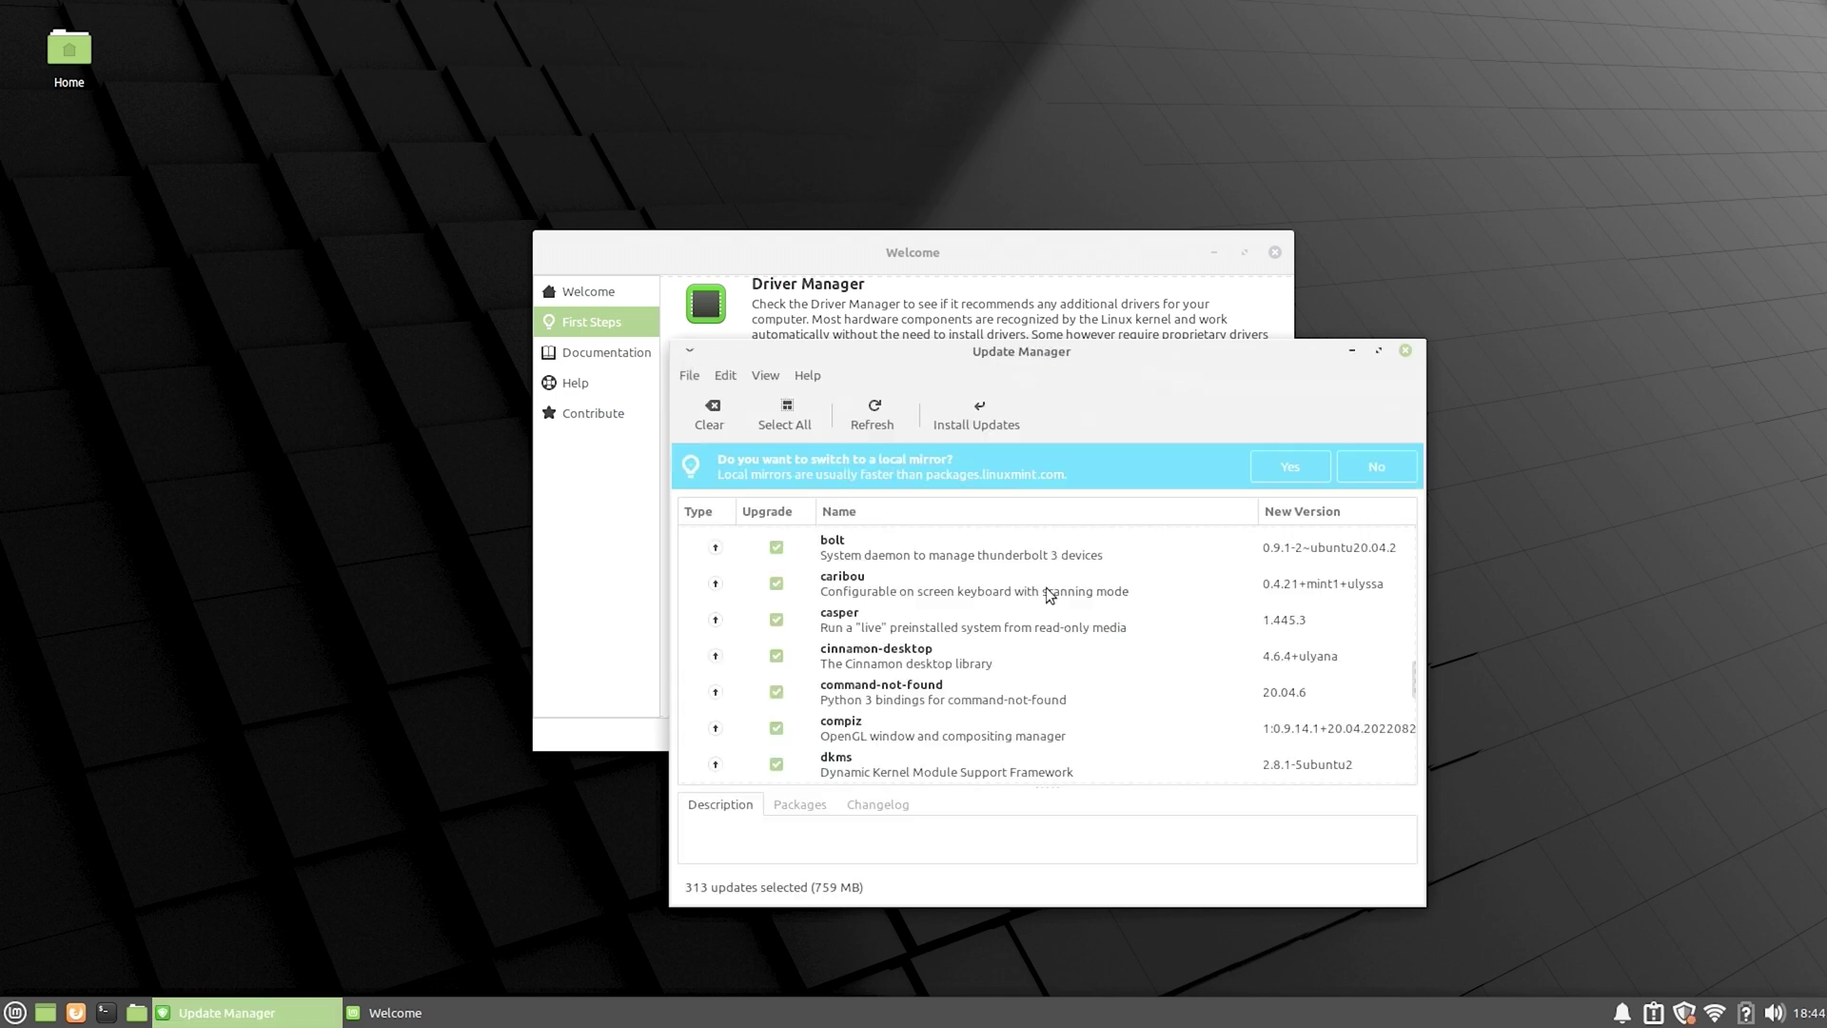
scroll(1048, 592, "down", 3)
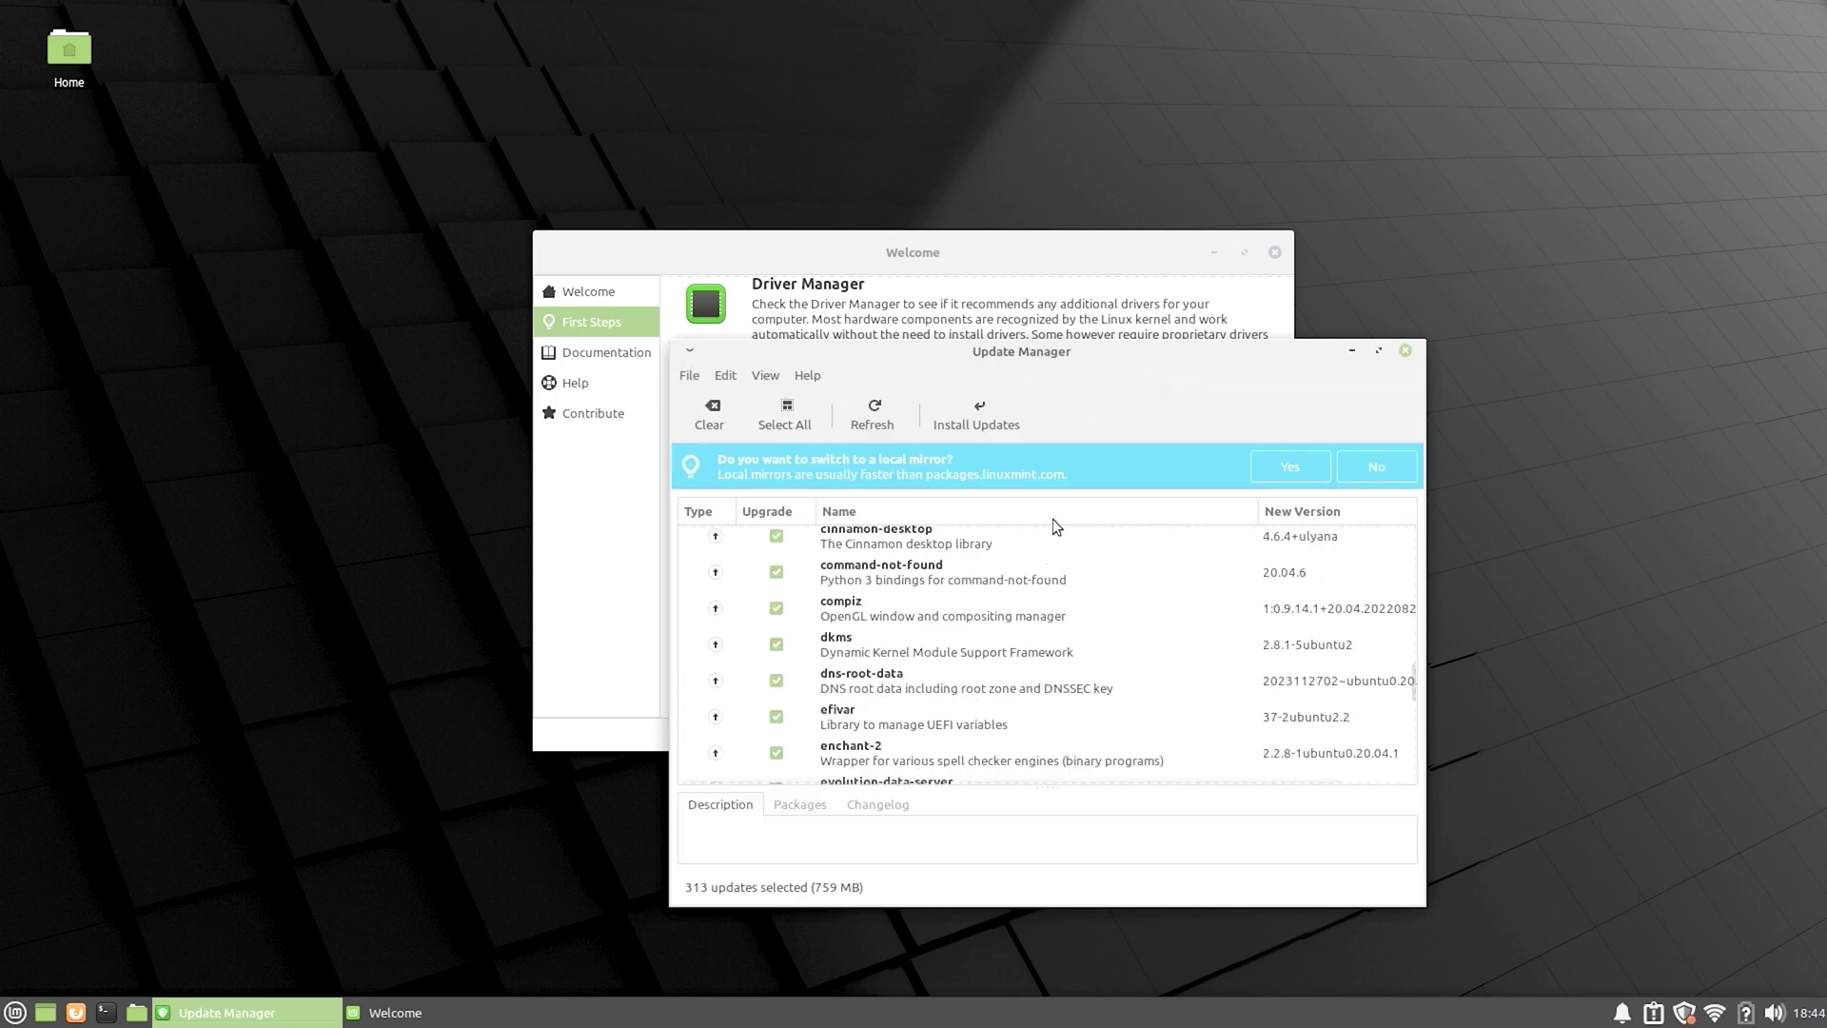
left_click(985, 433)
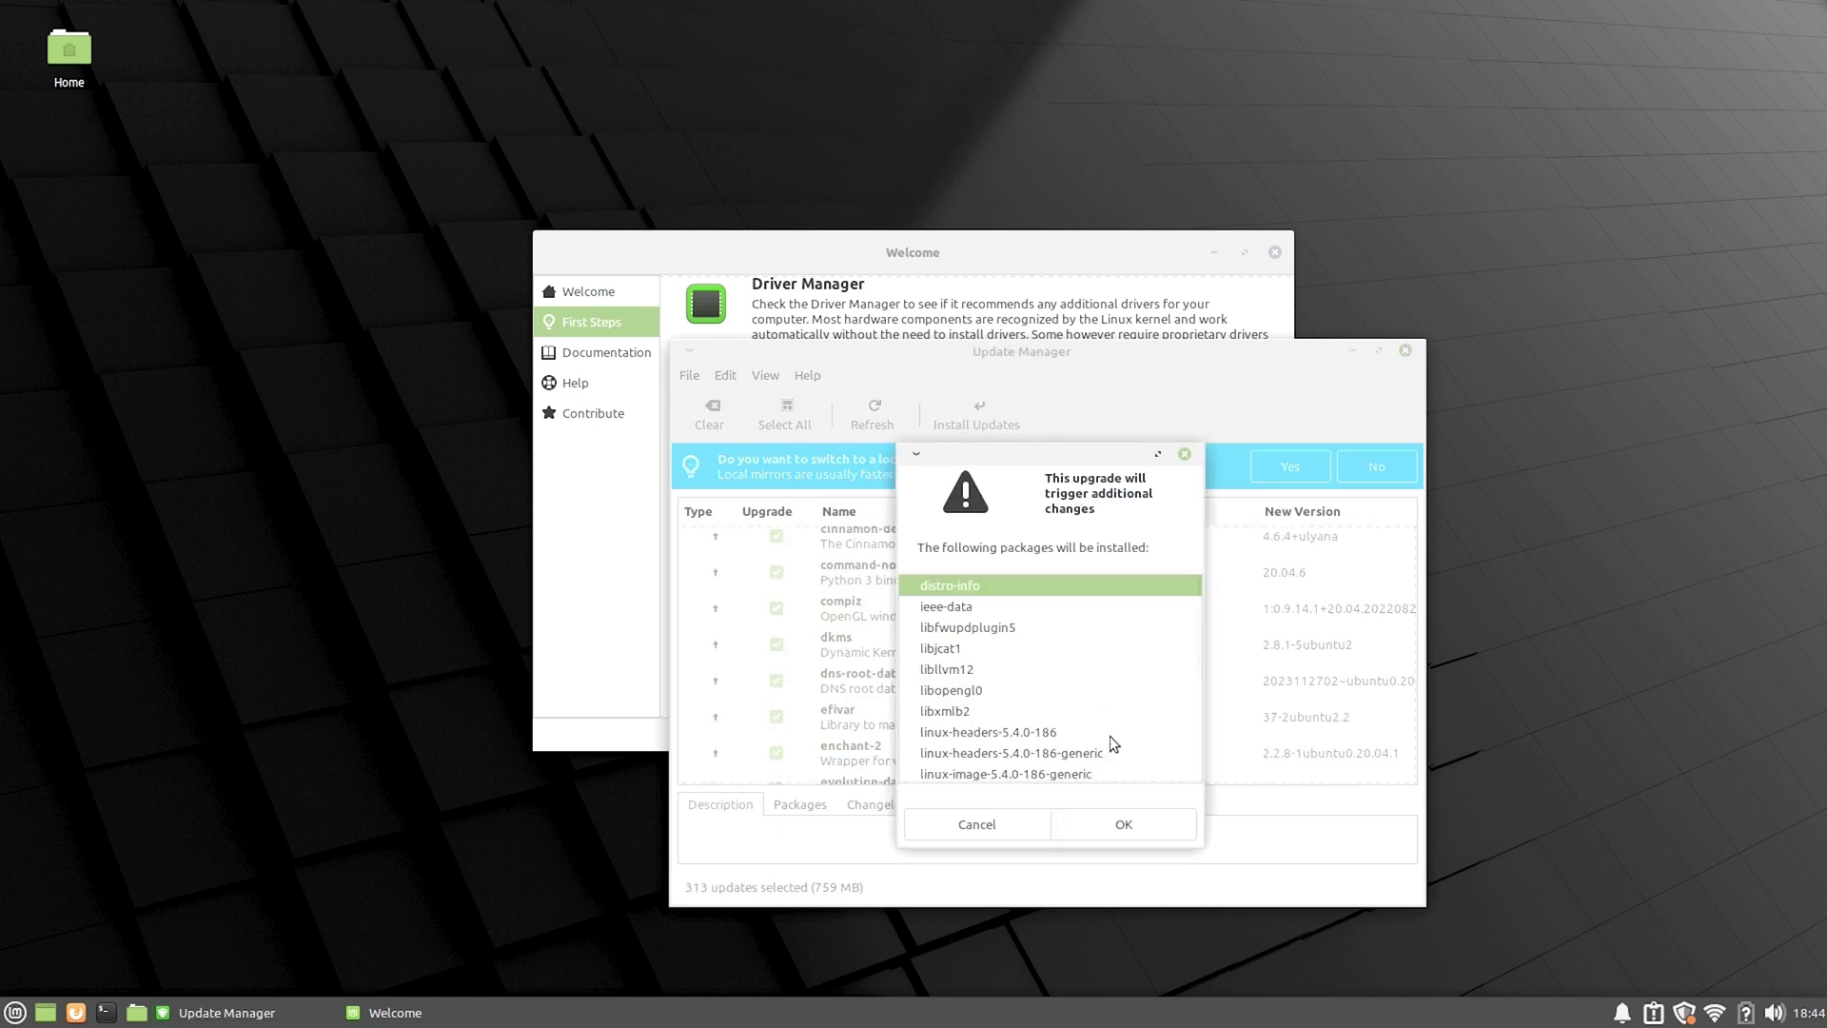
left_click(1140, 830)
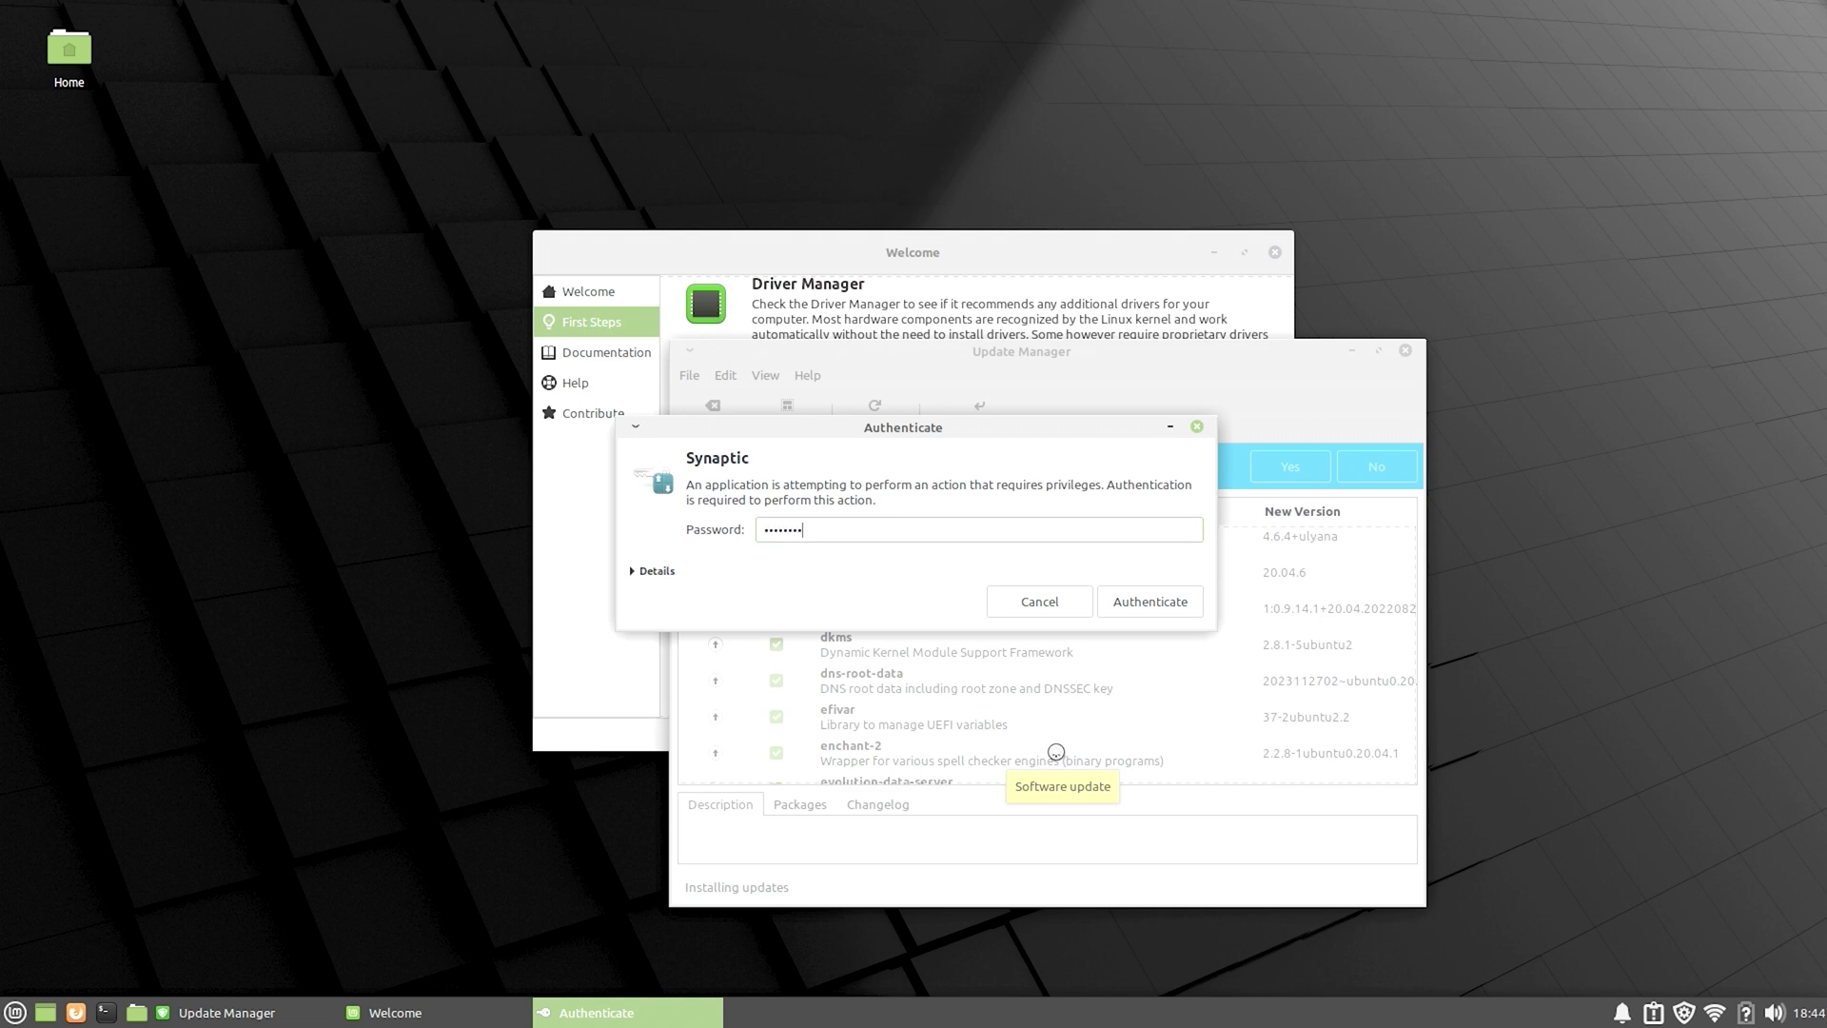
key("Return")
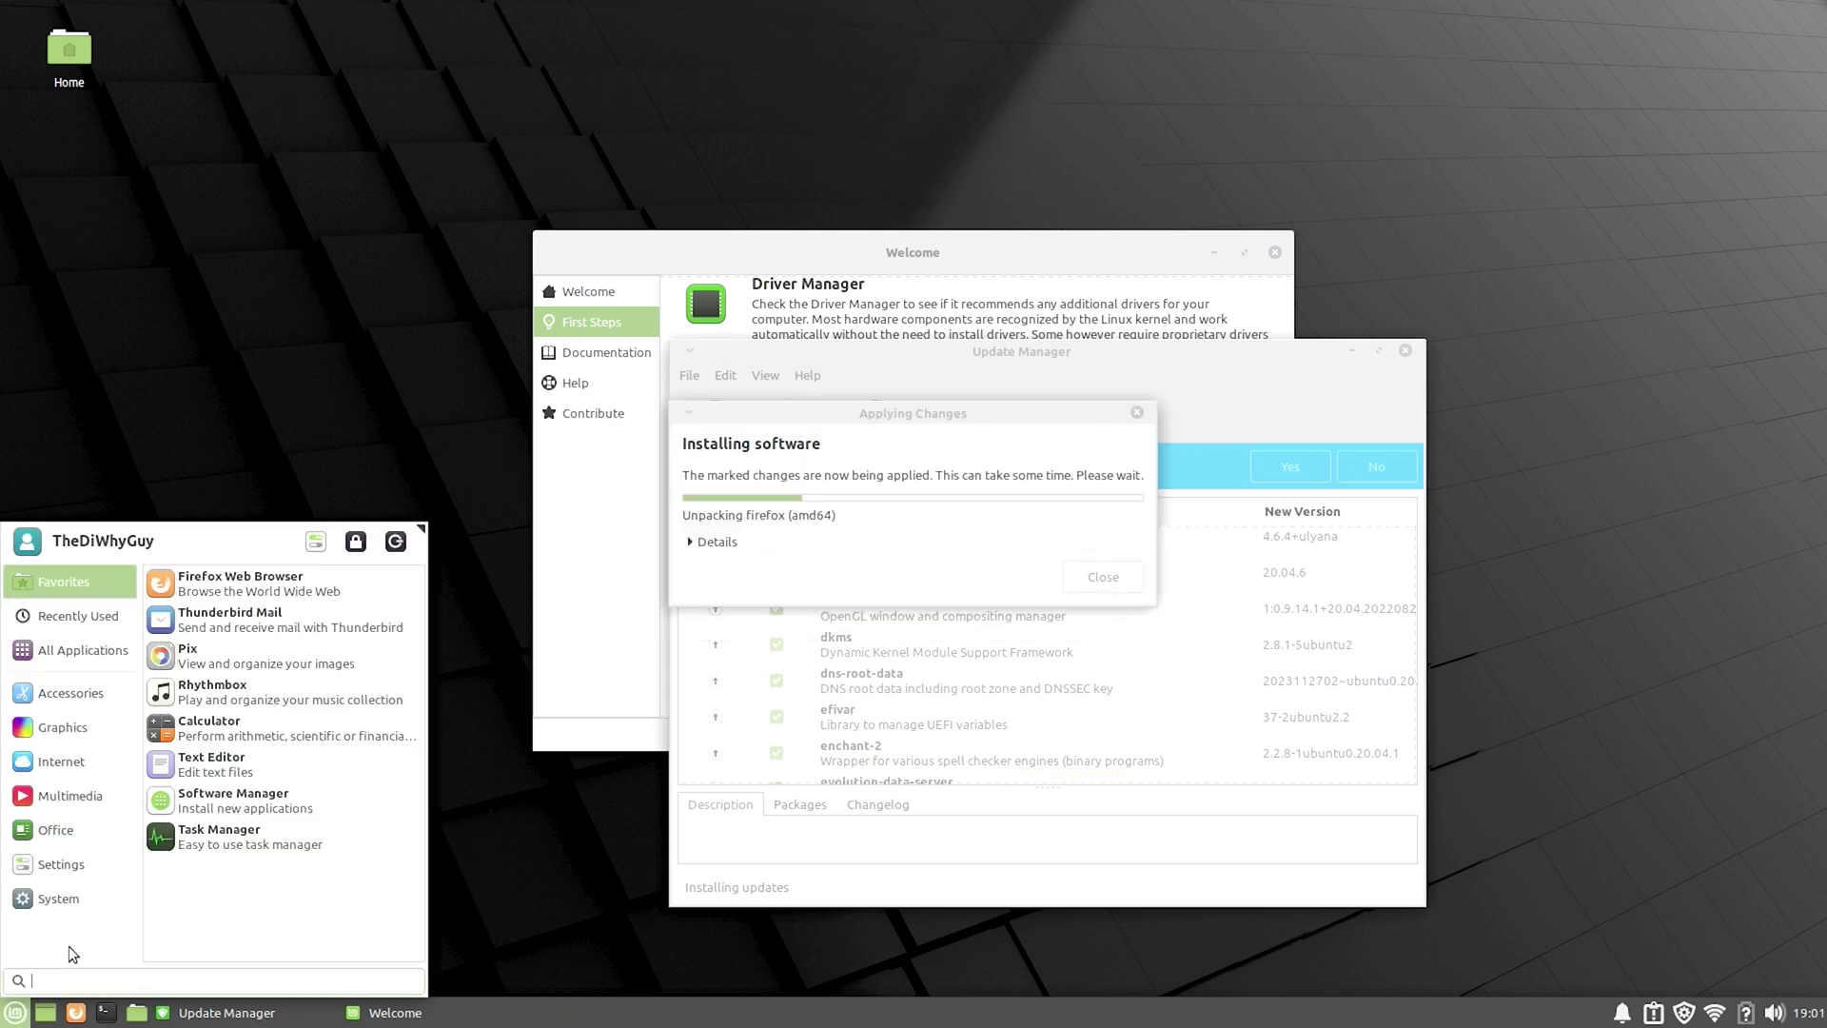
Open Task Manager, close the Welcome window, and resize and reposition Task Manager to monitor progress
left_click(228, 837)
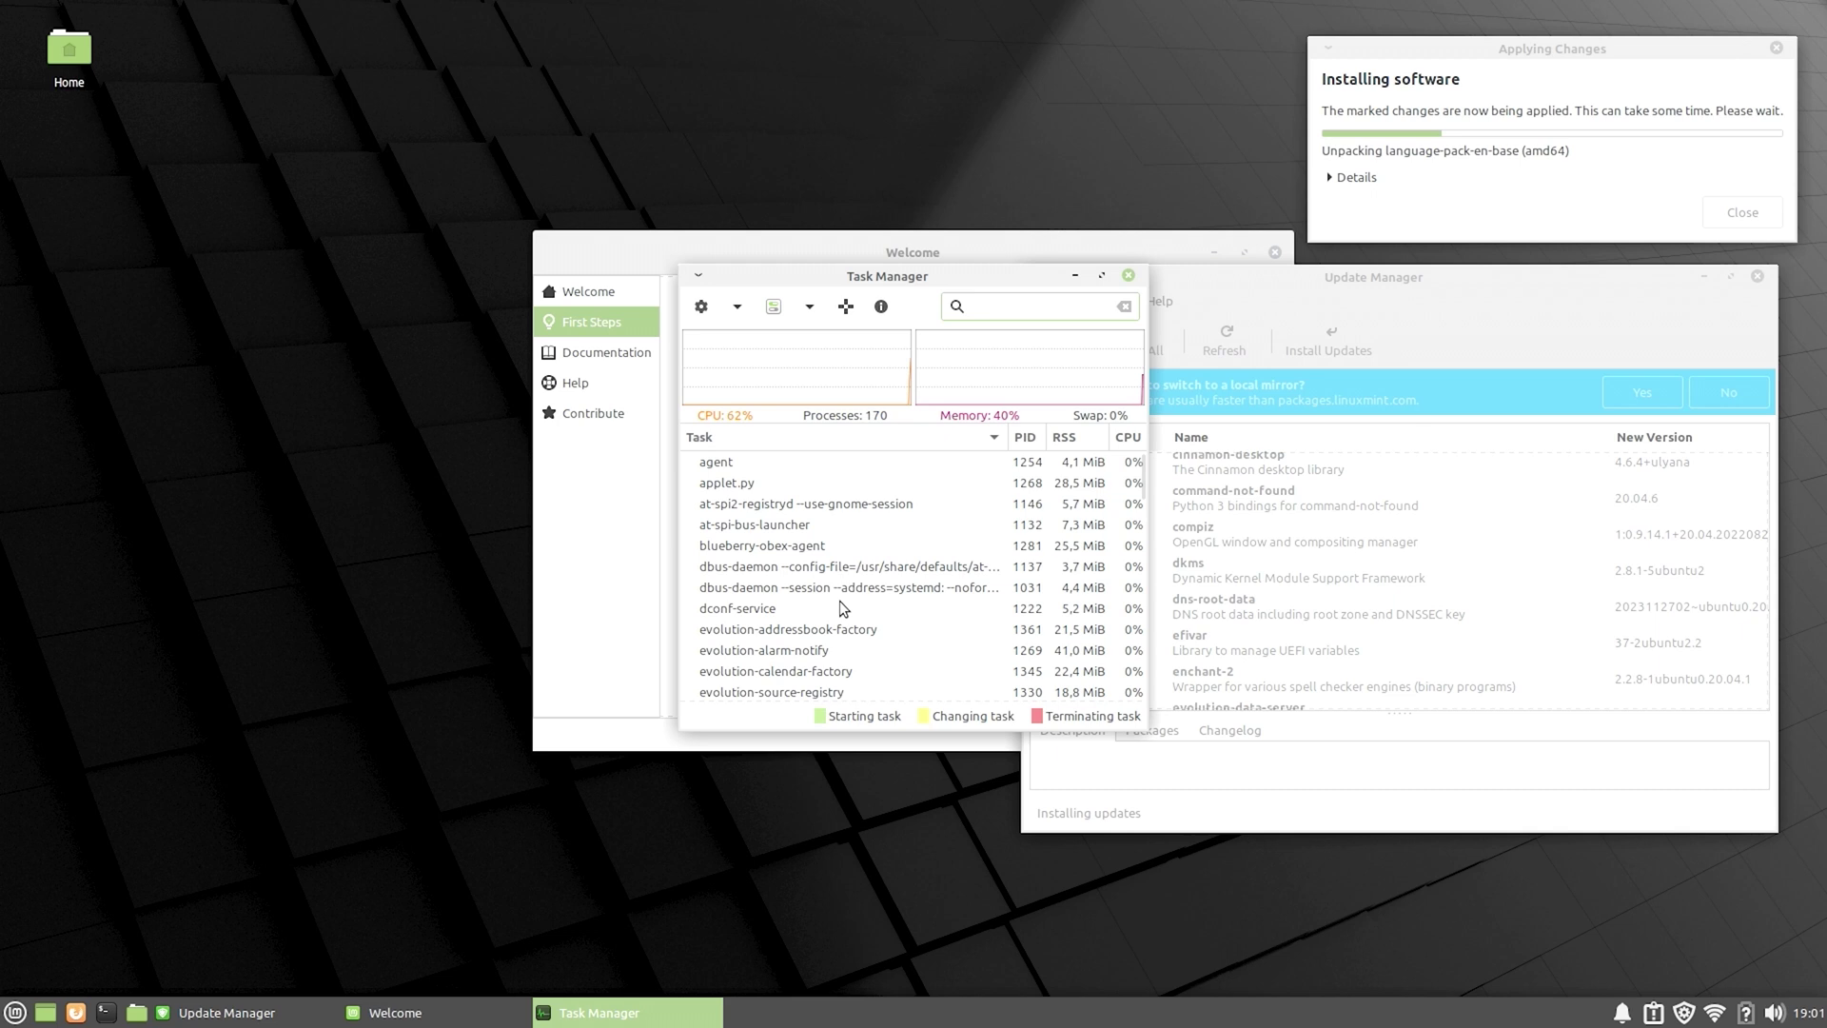
left_click_drag(856, 276, 514, 239)
left_click(395, 1012)
key("alt+F4")
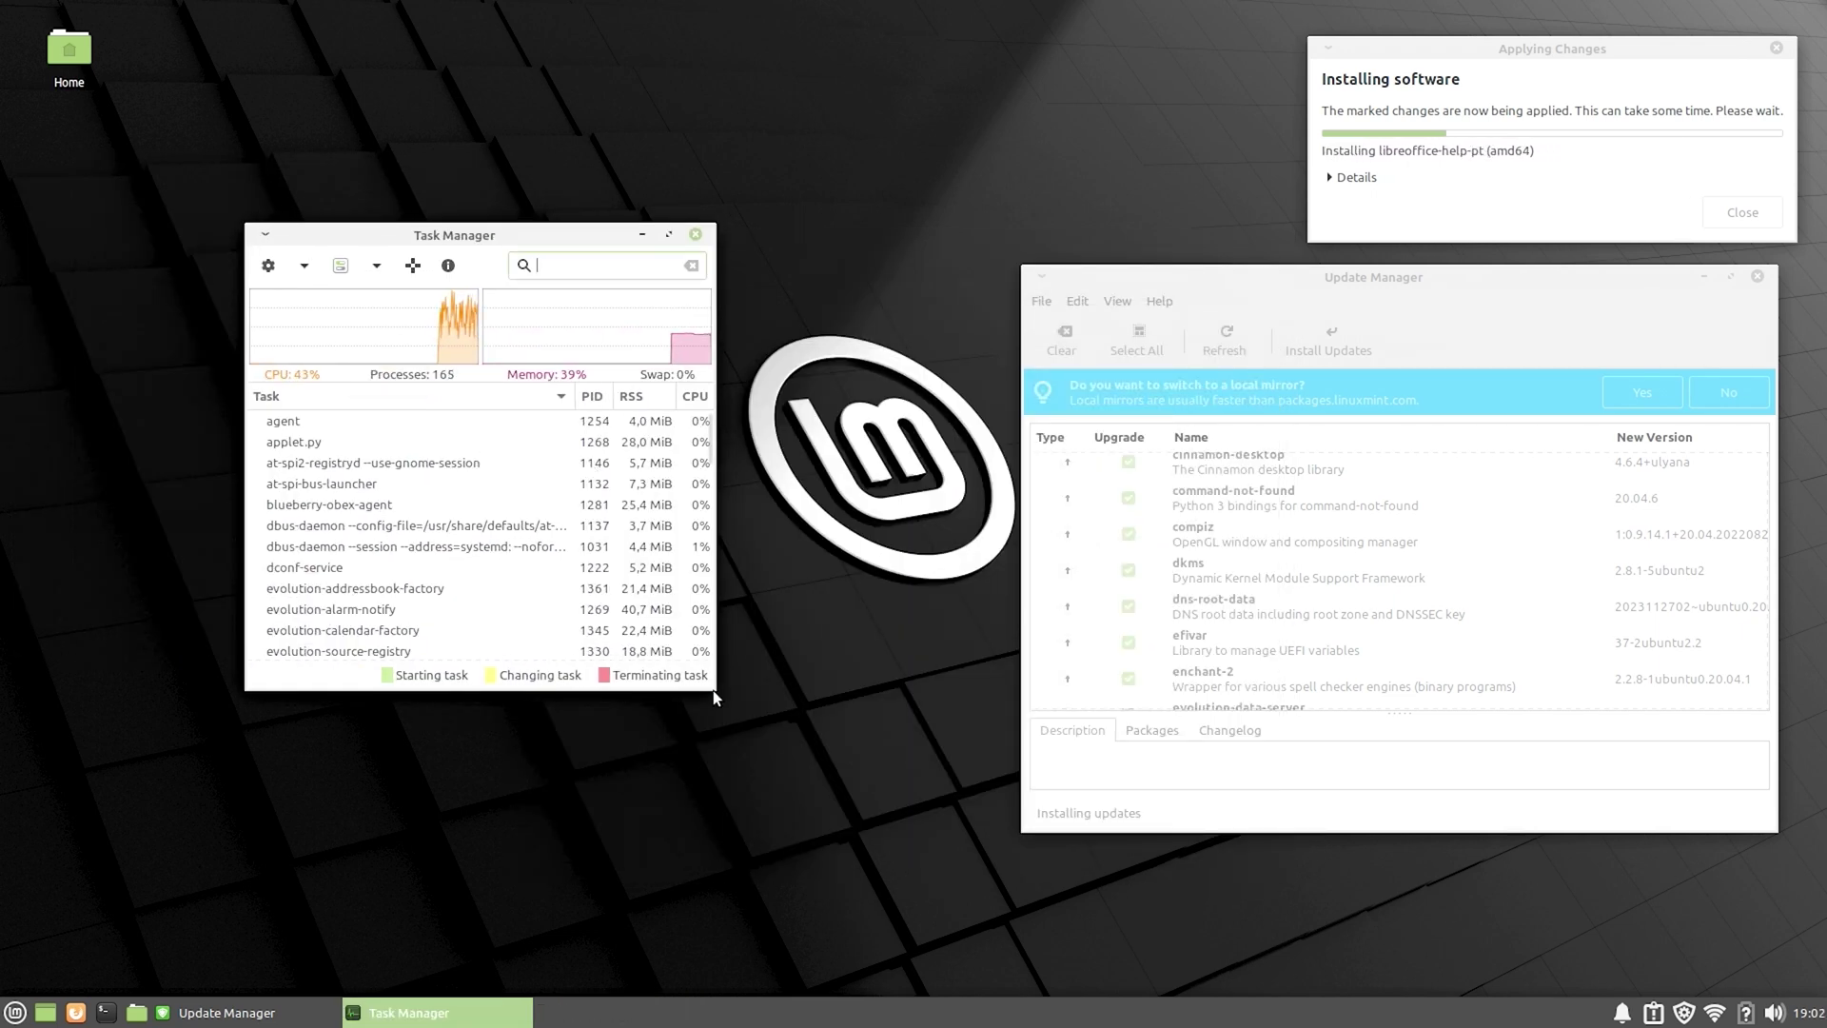
left_click_drag(715, 691, 905, 848)
left_click_drag(644, 234, 465, 205)
left_click_drag(1552, 49, 1318, 49)
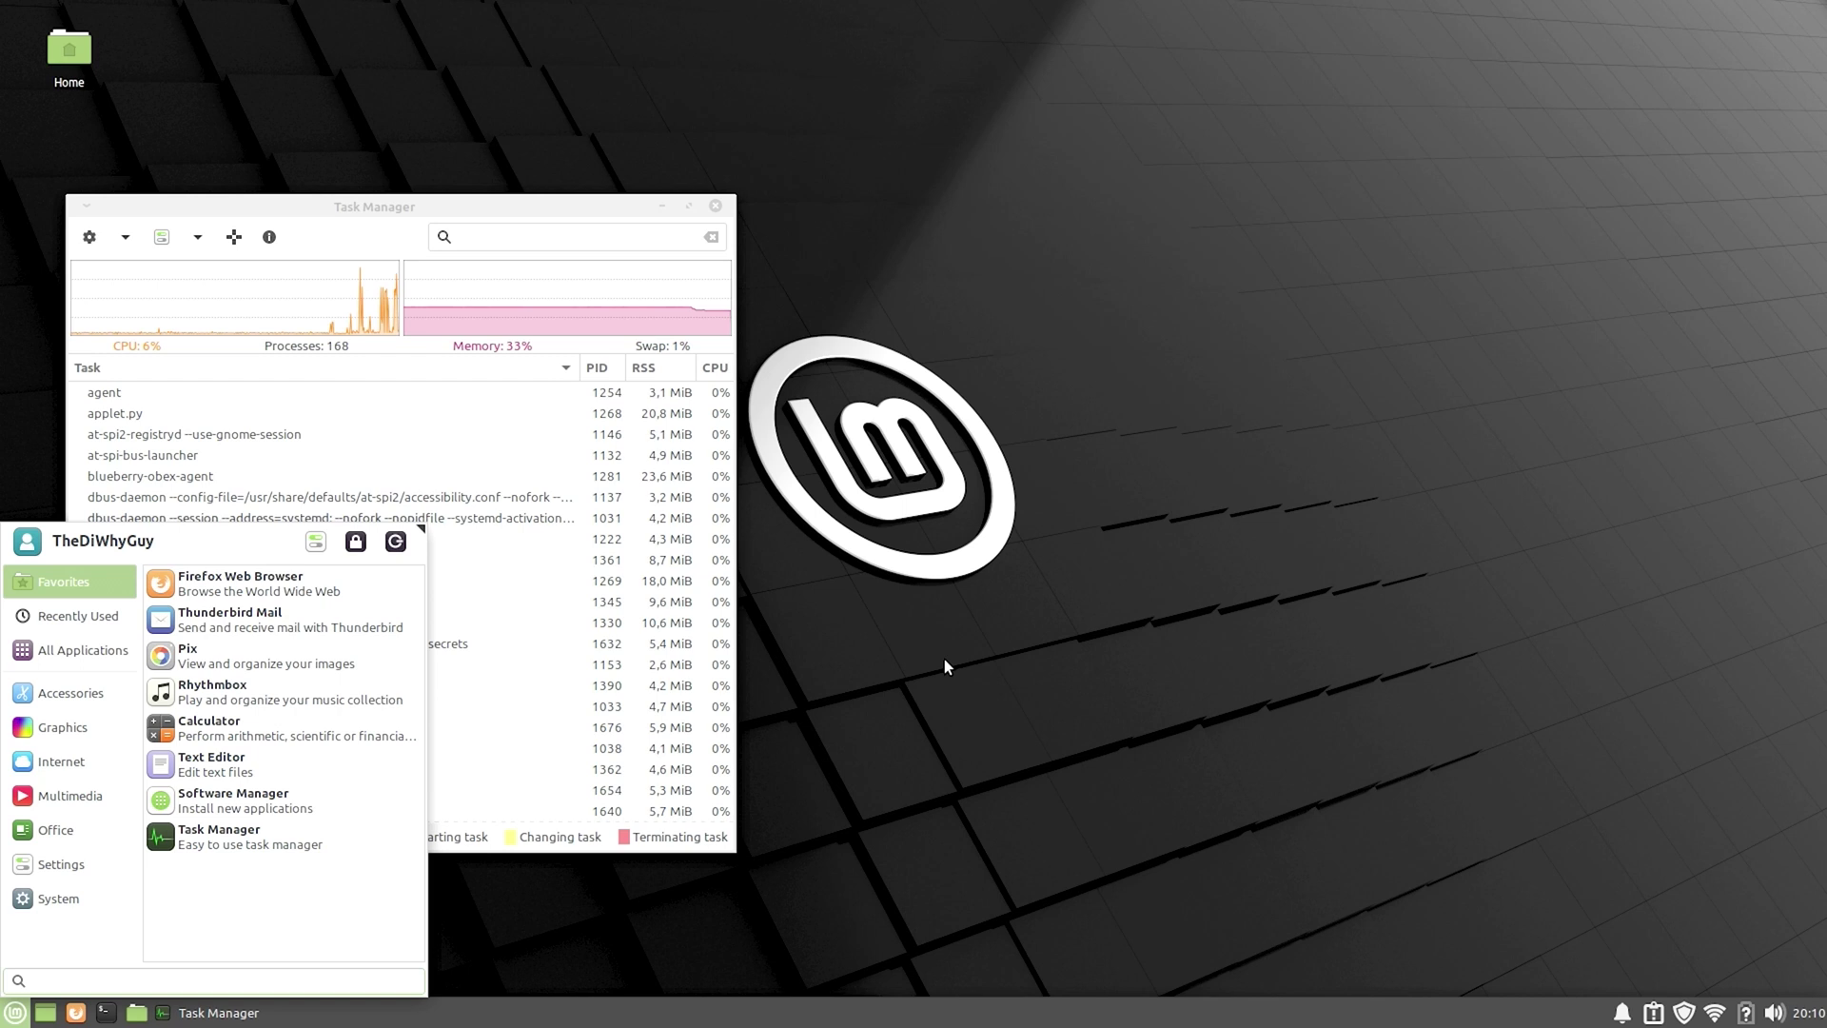
Launch Driver Manager and apply the recommended nvidia-340 driver for the GeForce 8400M GS
type("isk")
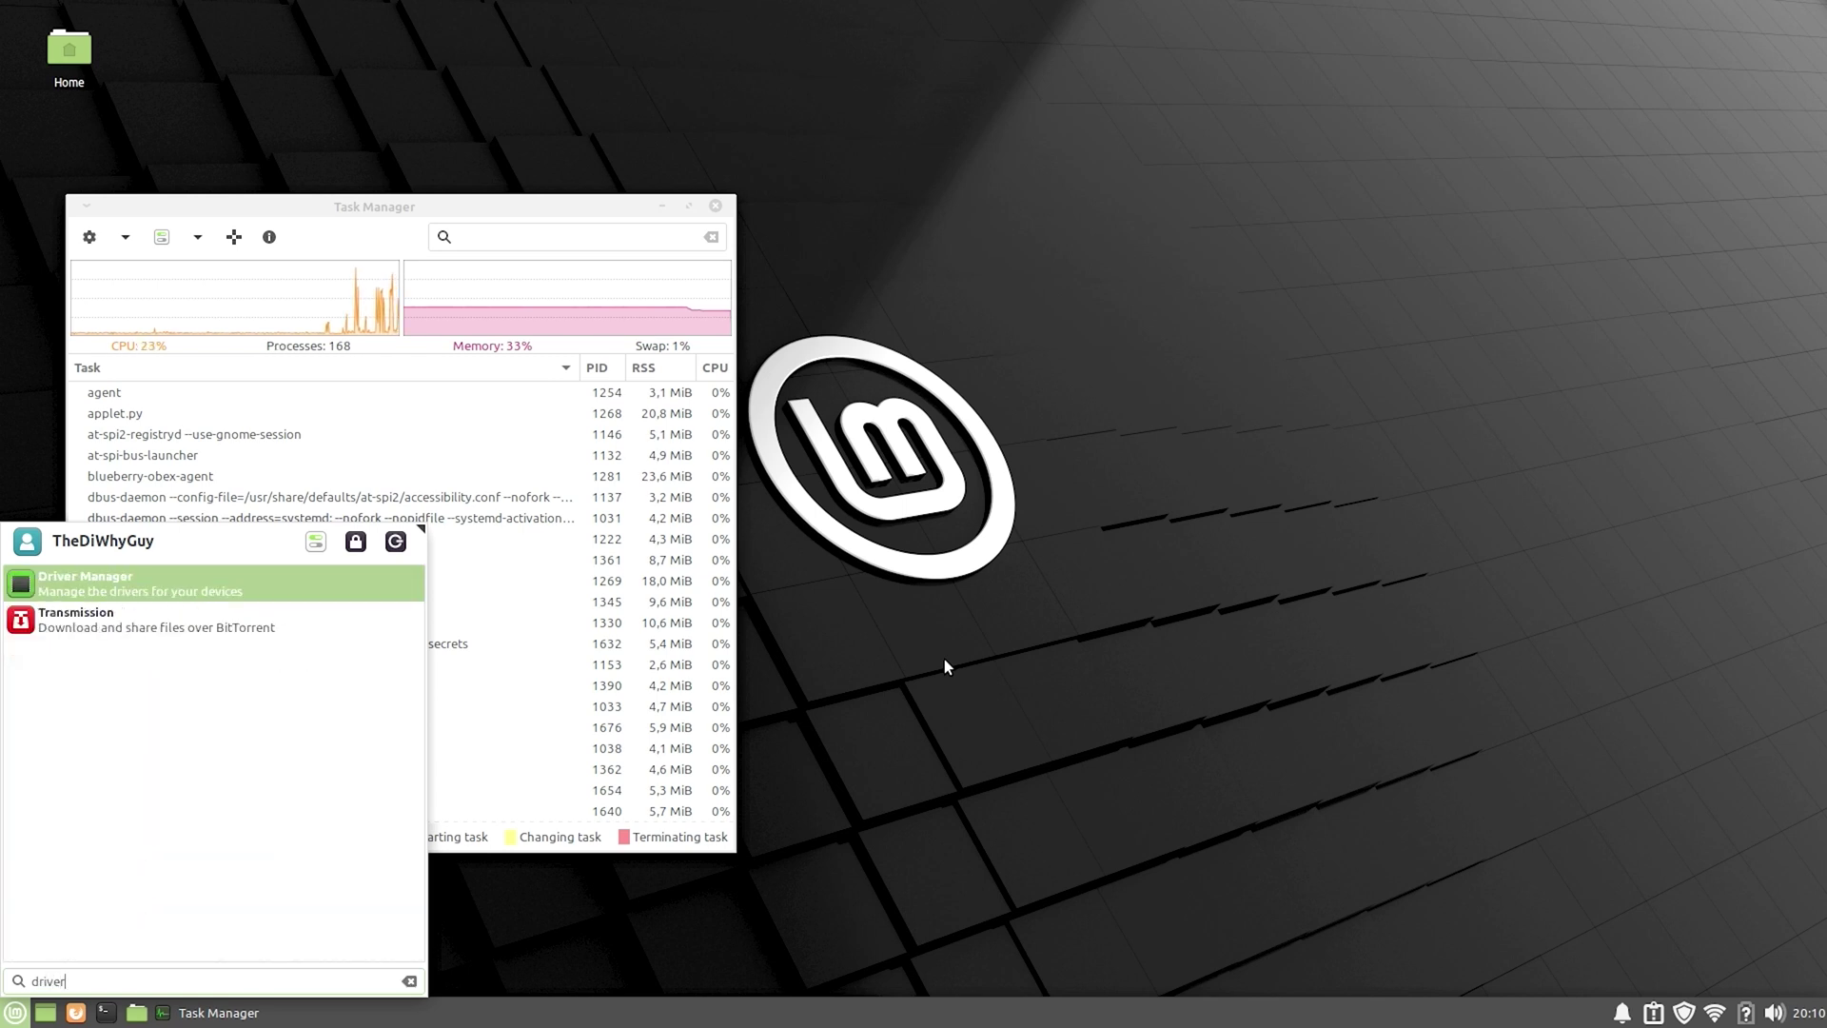
key("Escape")
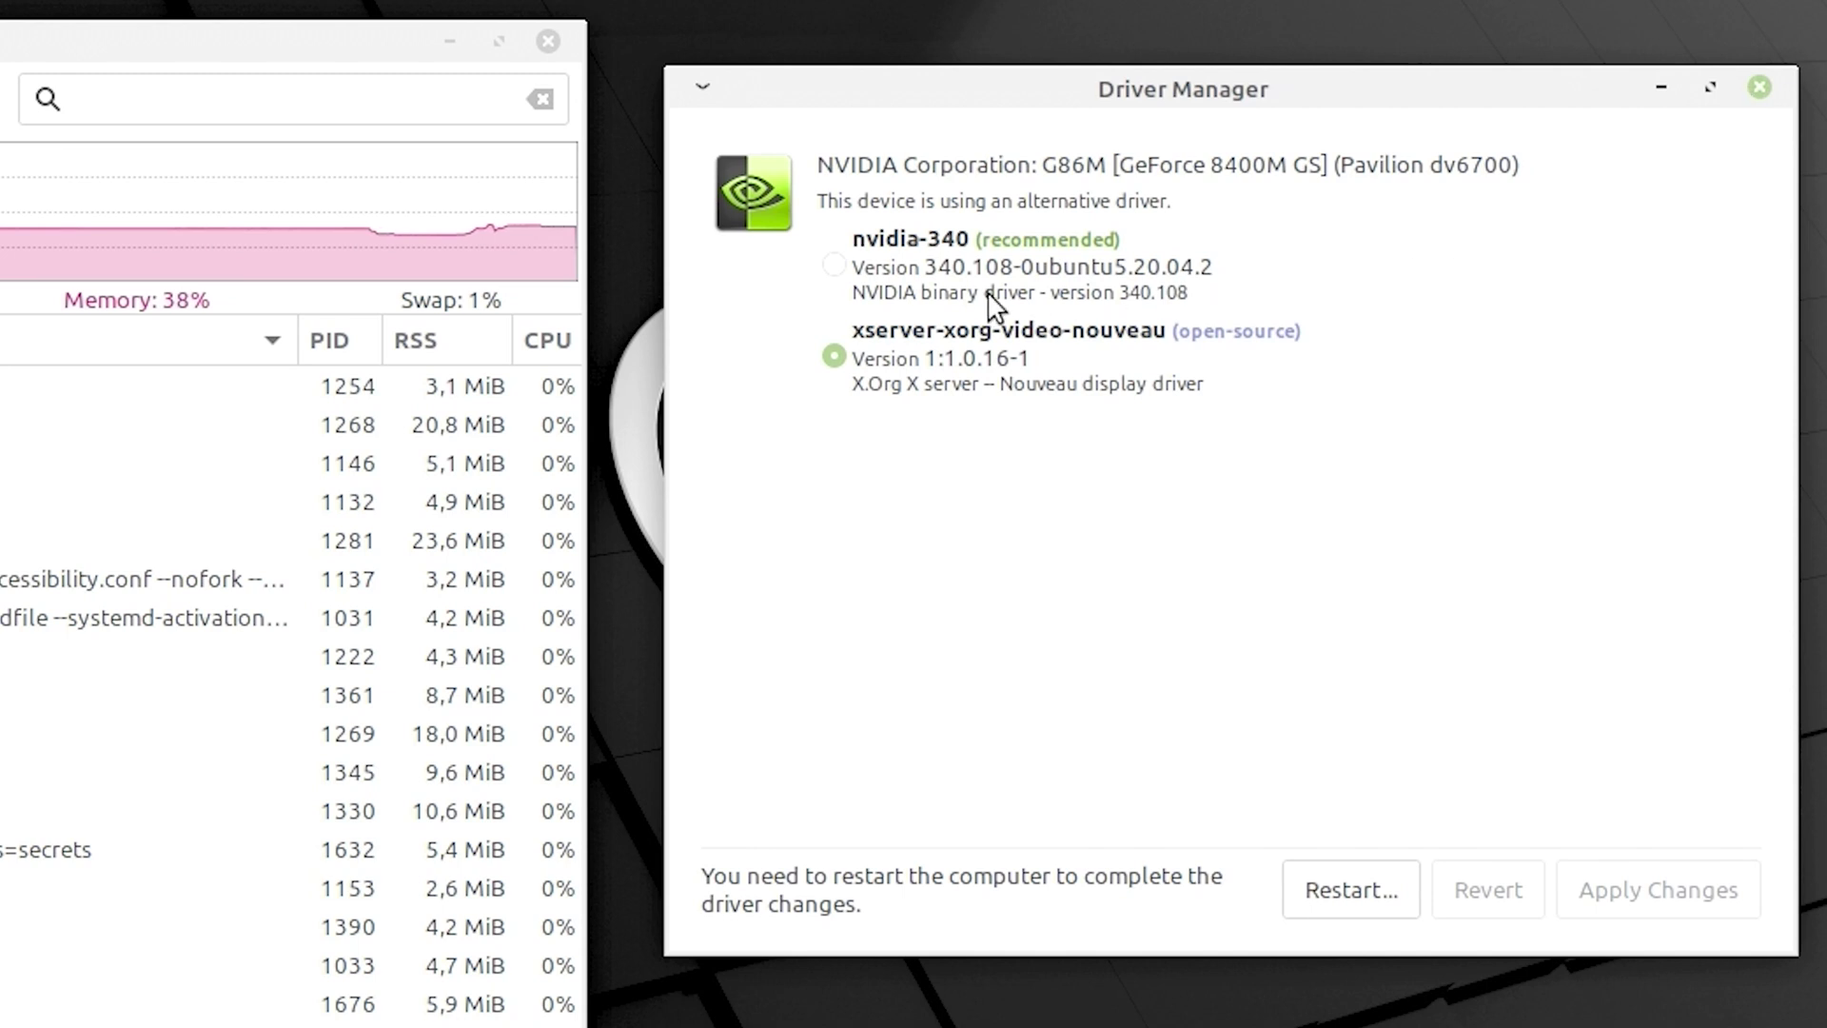
left_click(834, 269)
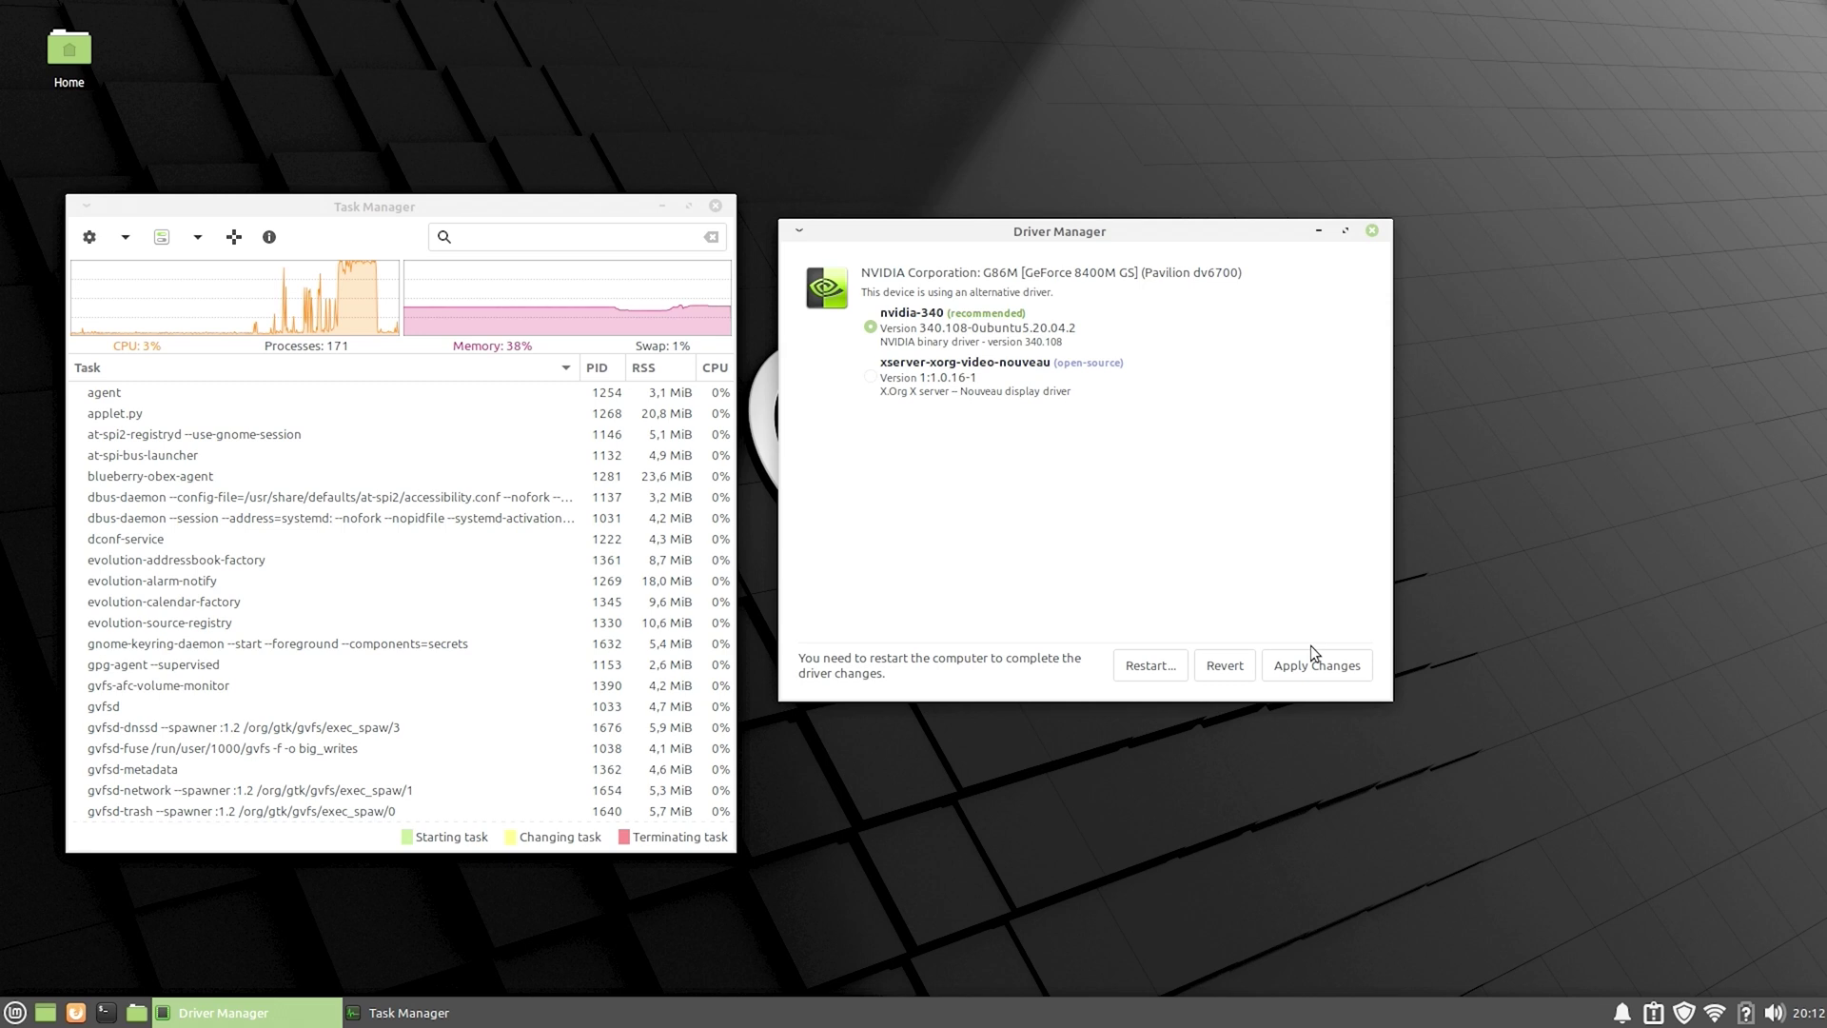
left_click(1647, 891)
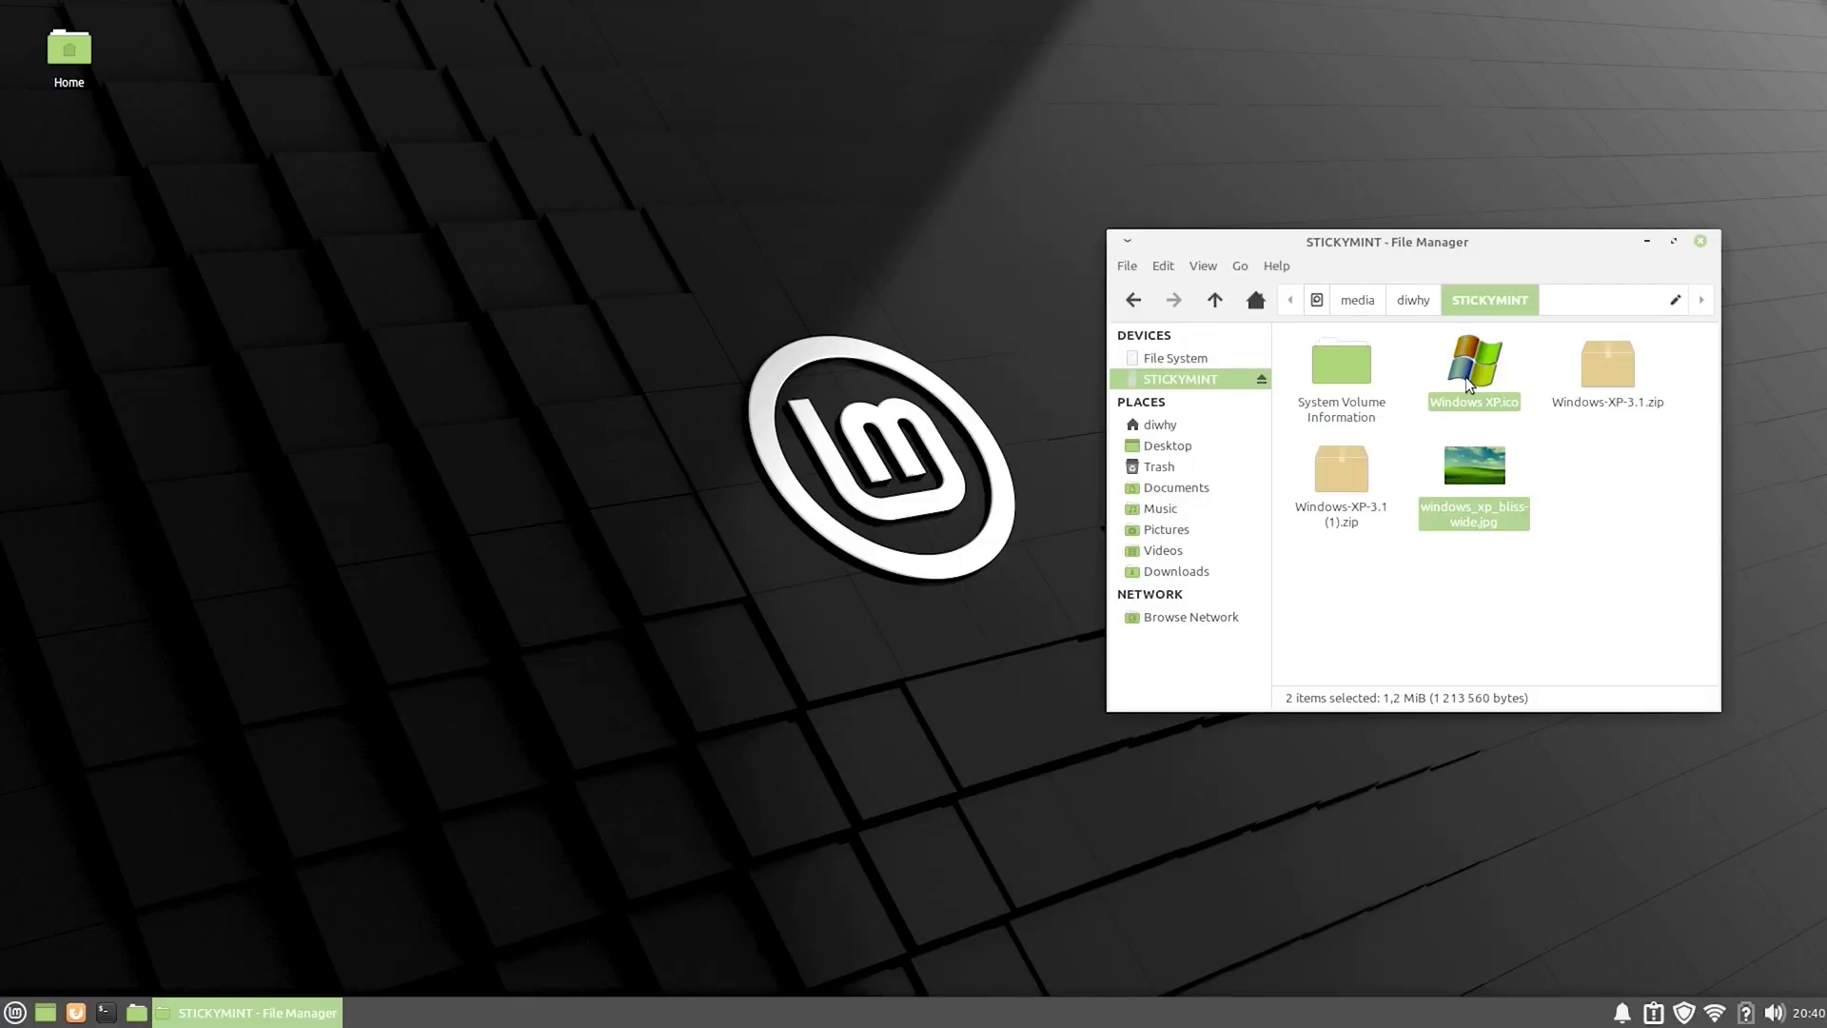
Copy Windows XP.ico and windows_xp_bliss-wide.jpg into Pictures, then open Documents in a window moved left
left_click_drag(1468, 383, 1205, 532)
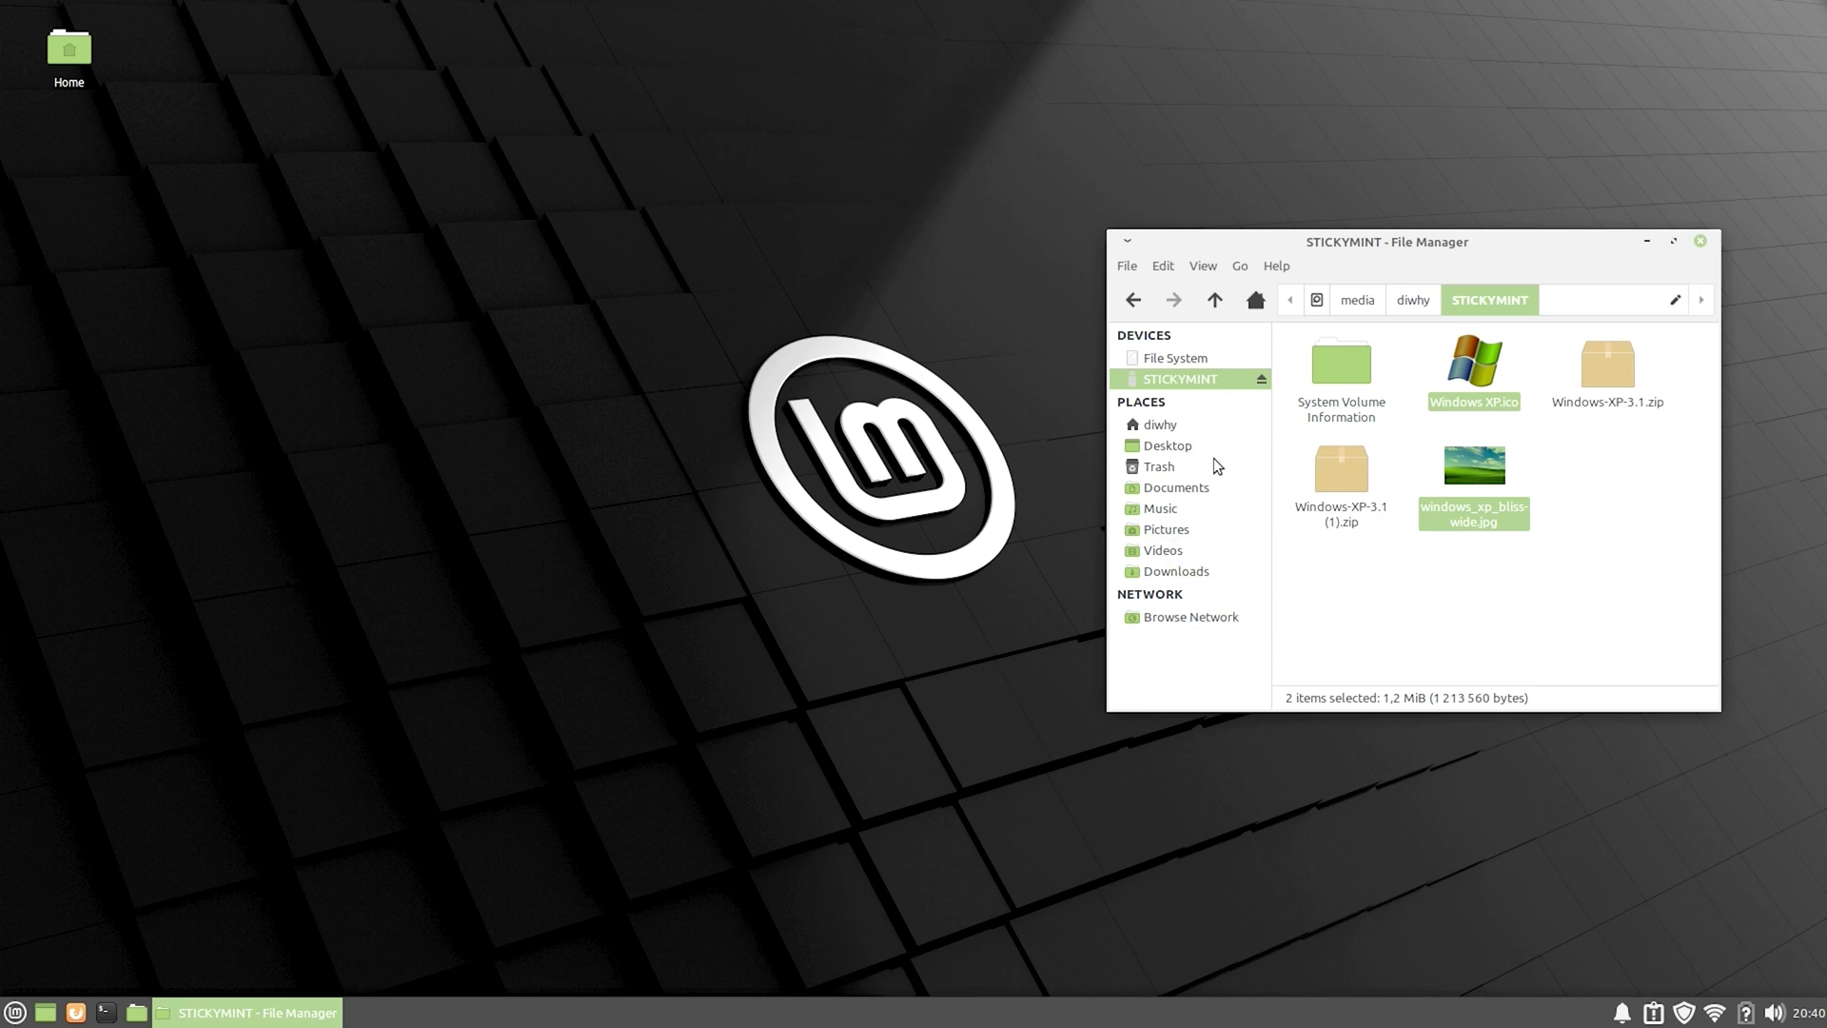
left_click(1173, 492)
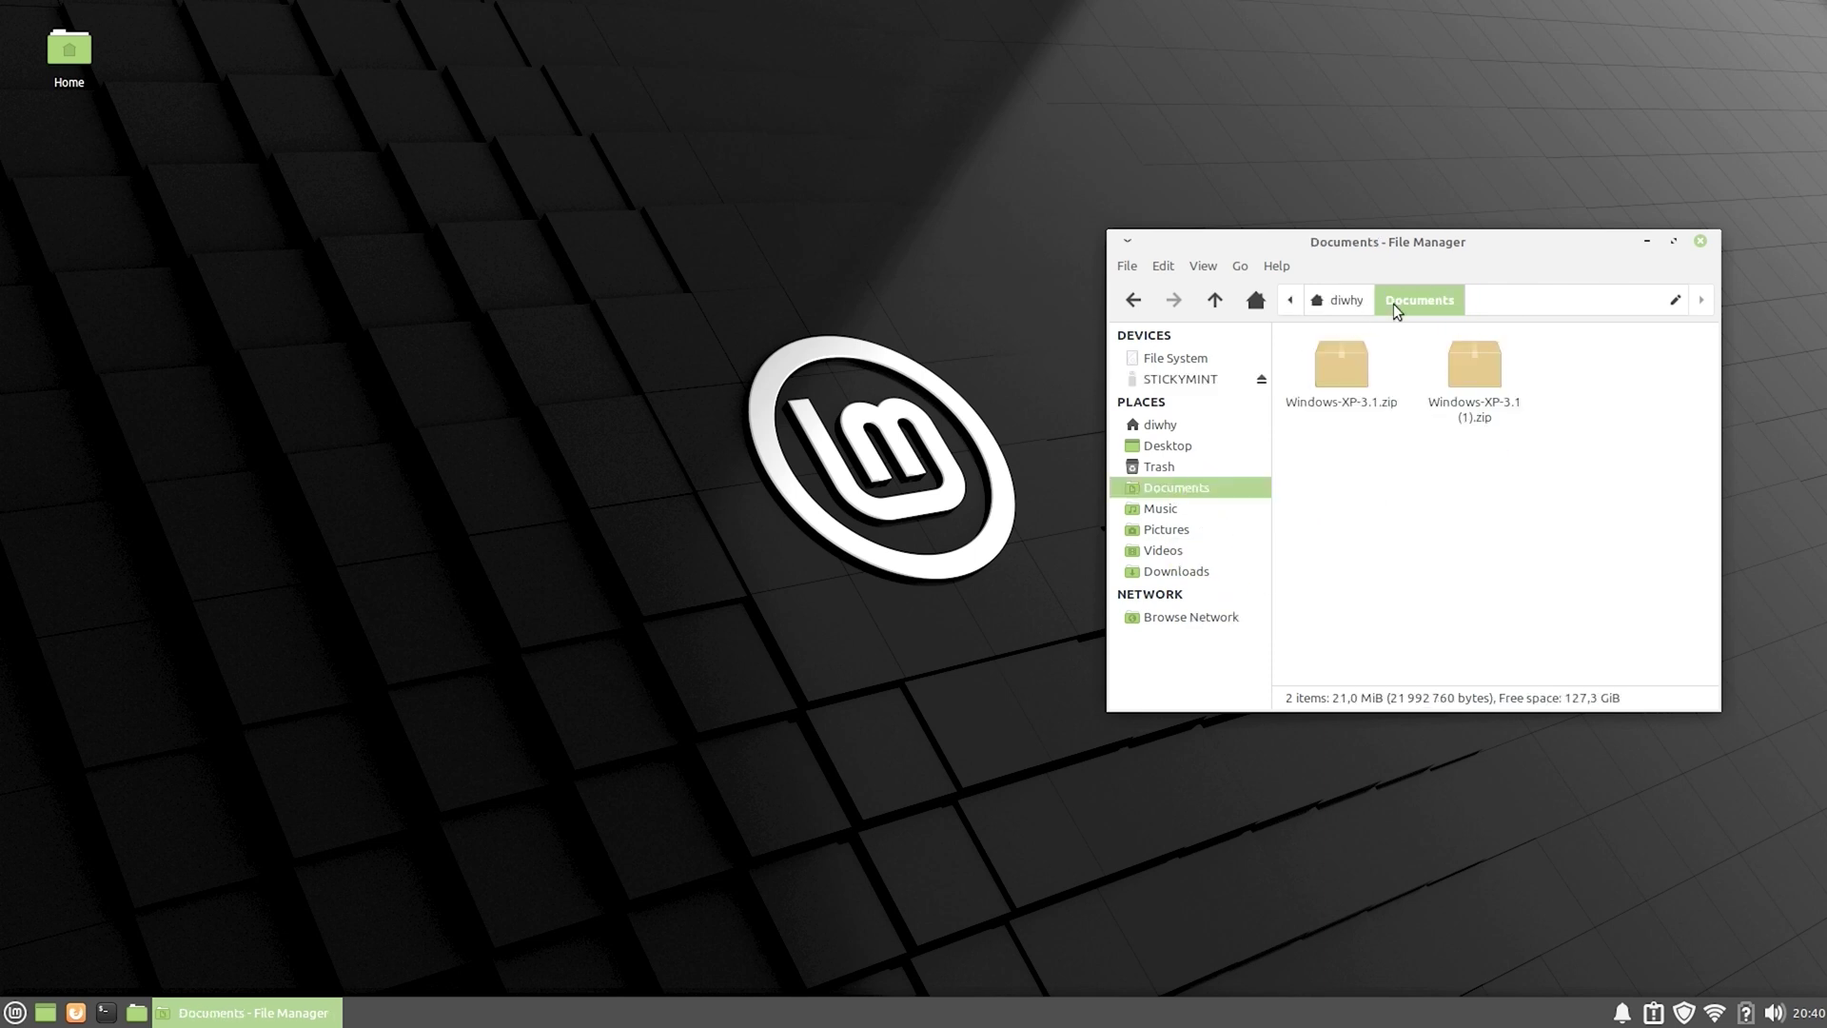
left_click_drag(1530, 247, 578, 174)
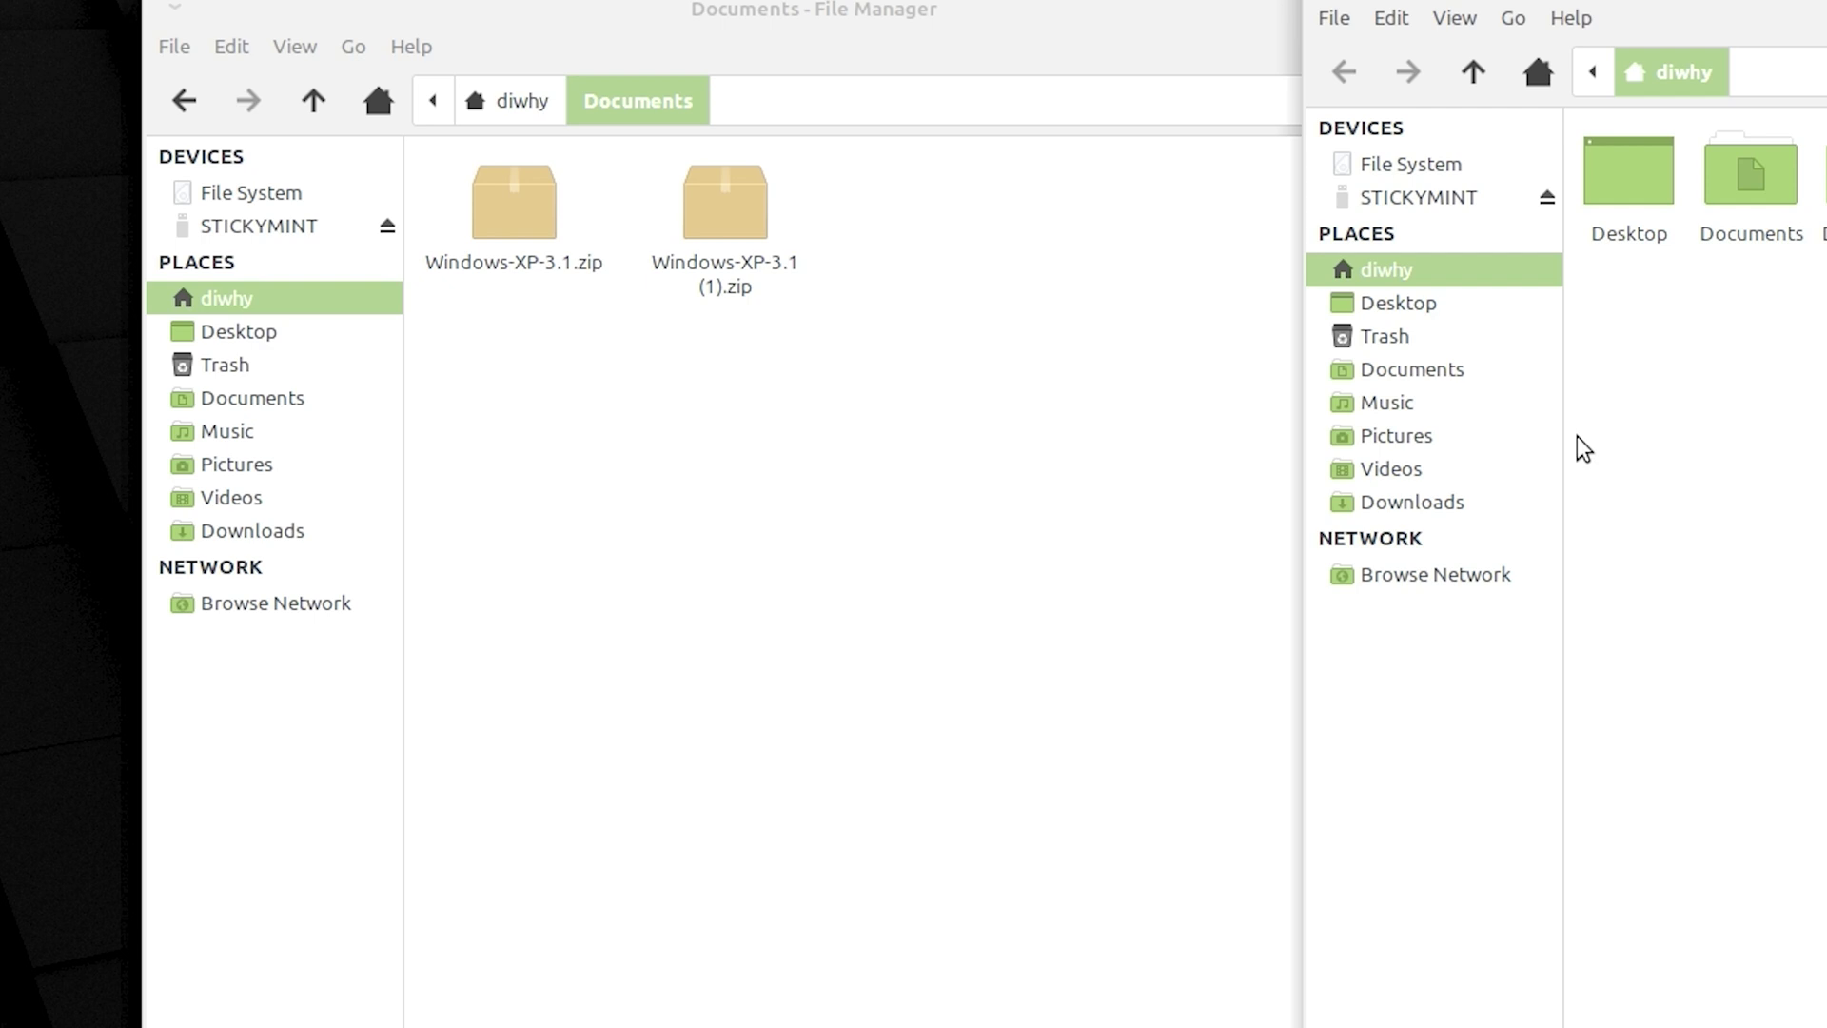
Show hidden files in the home folder
left_click(1334, 25)
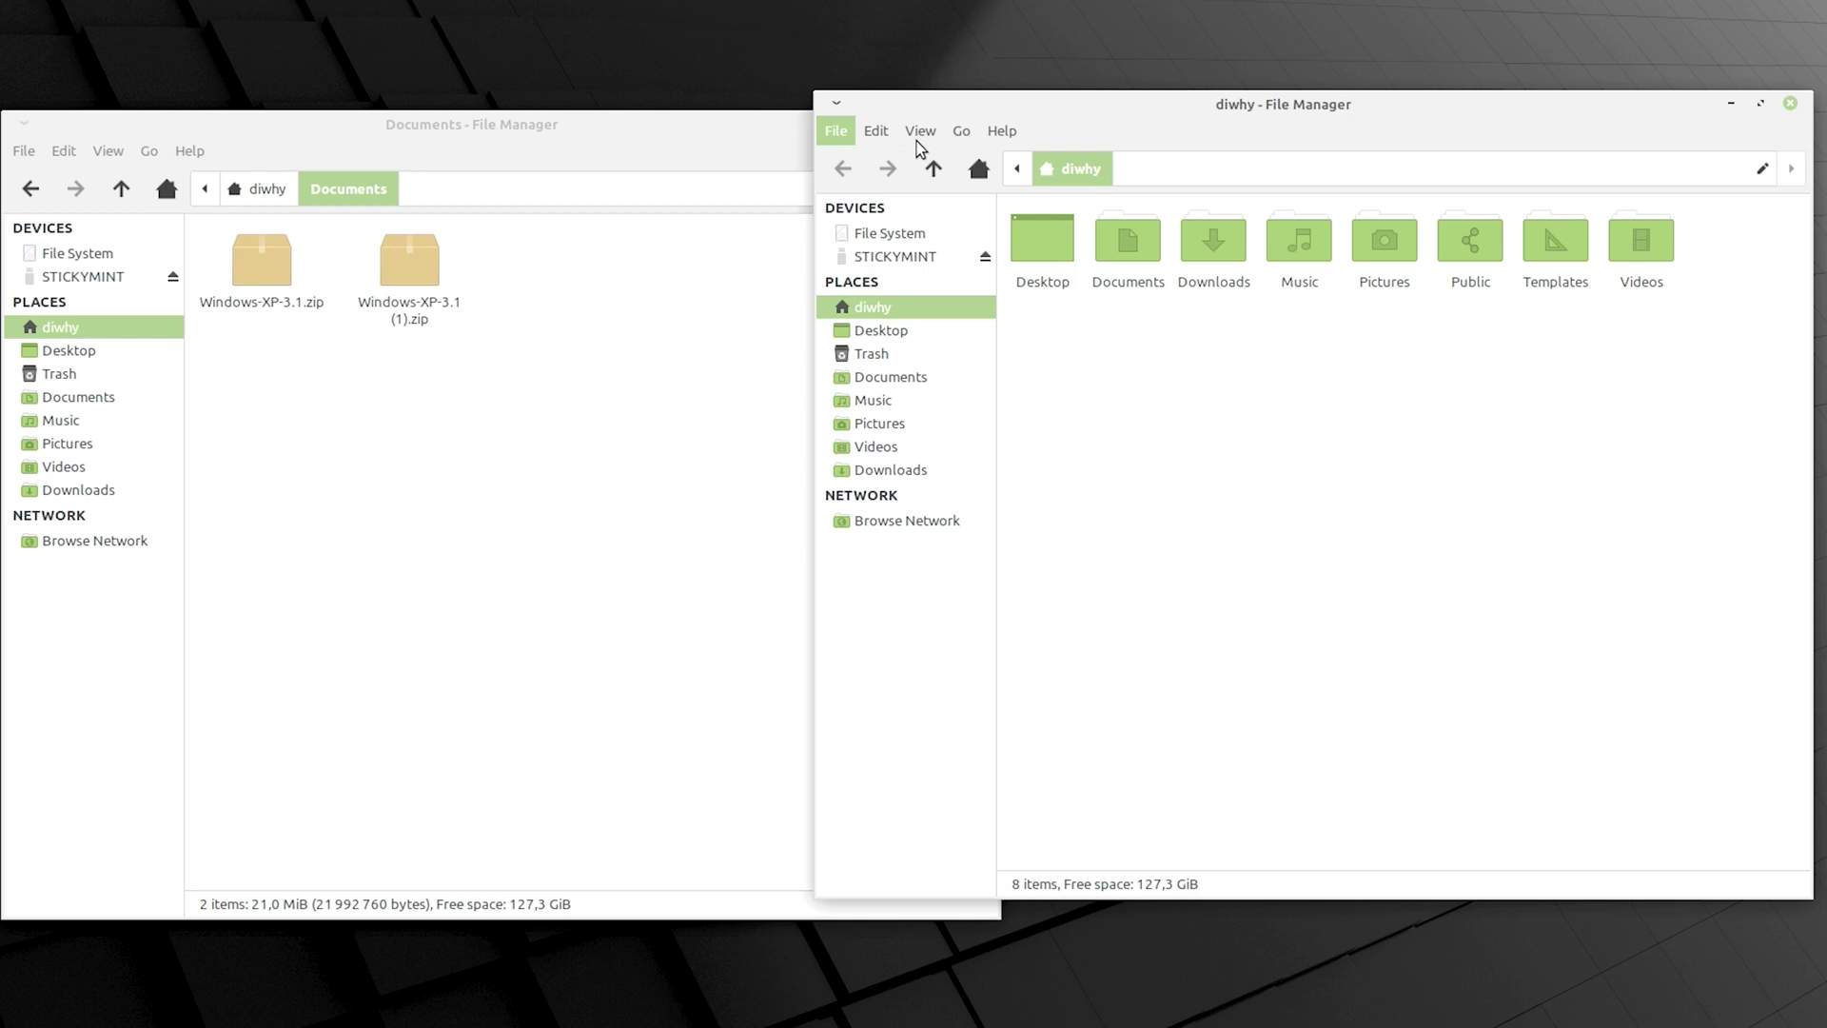
left_click(1454, 17)
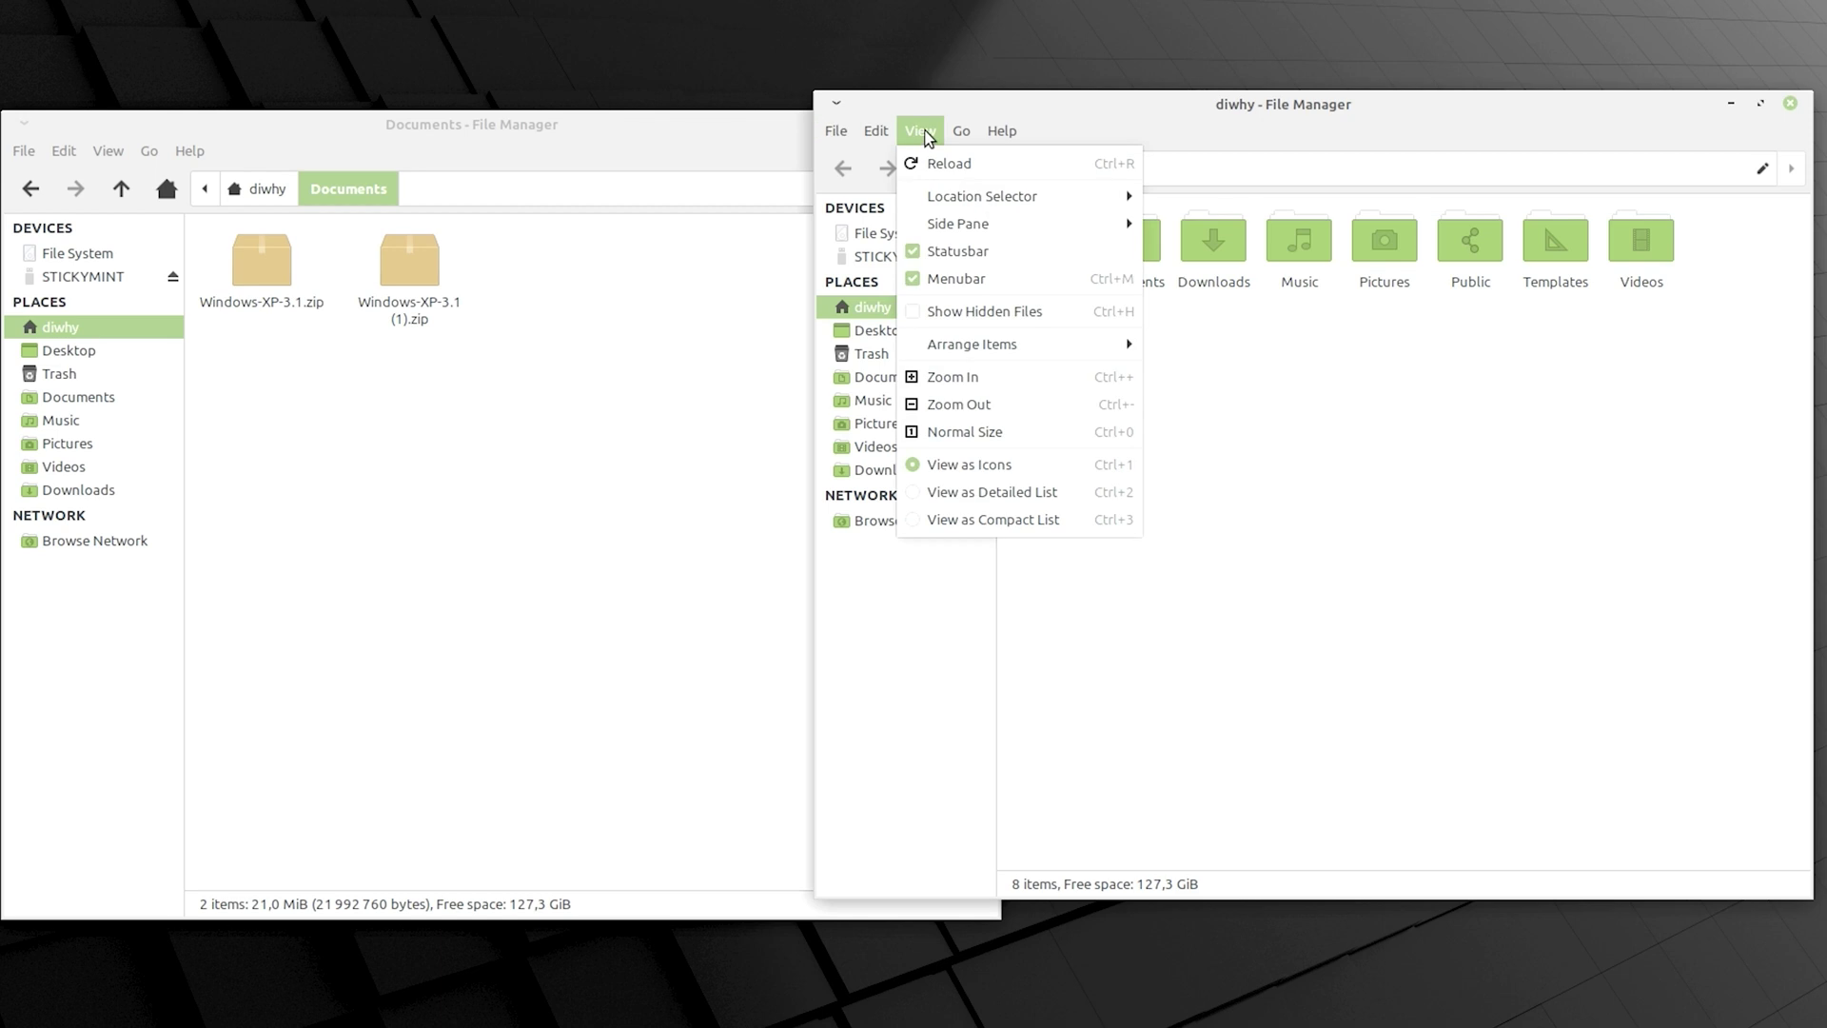
left_click(977, 309)
Create the .themes and .icons folders in the home folder
right_click(1397, 422)
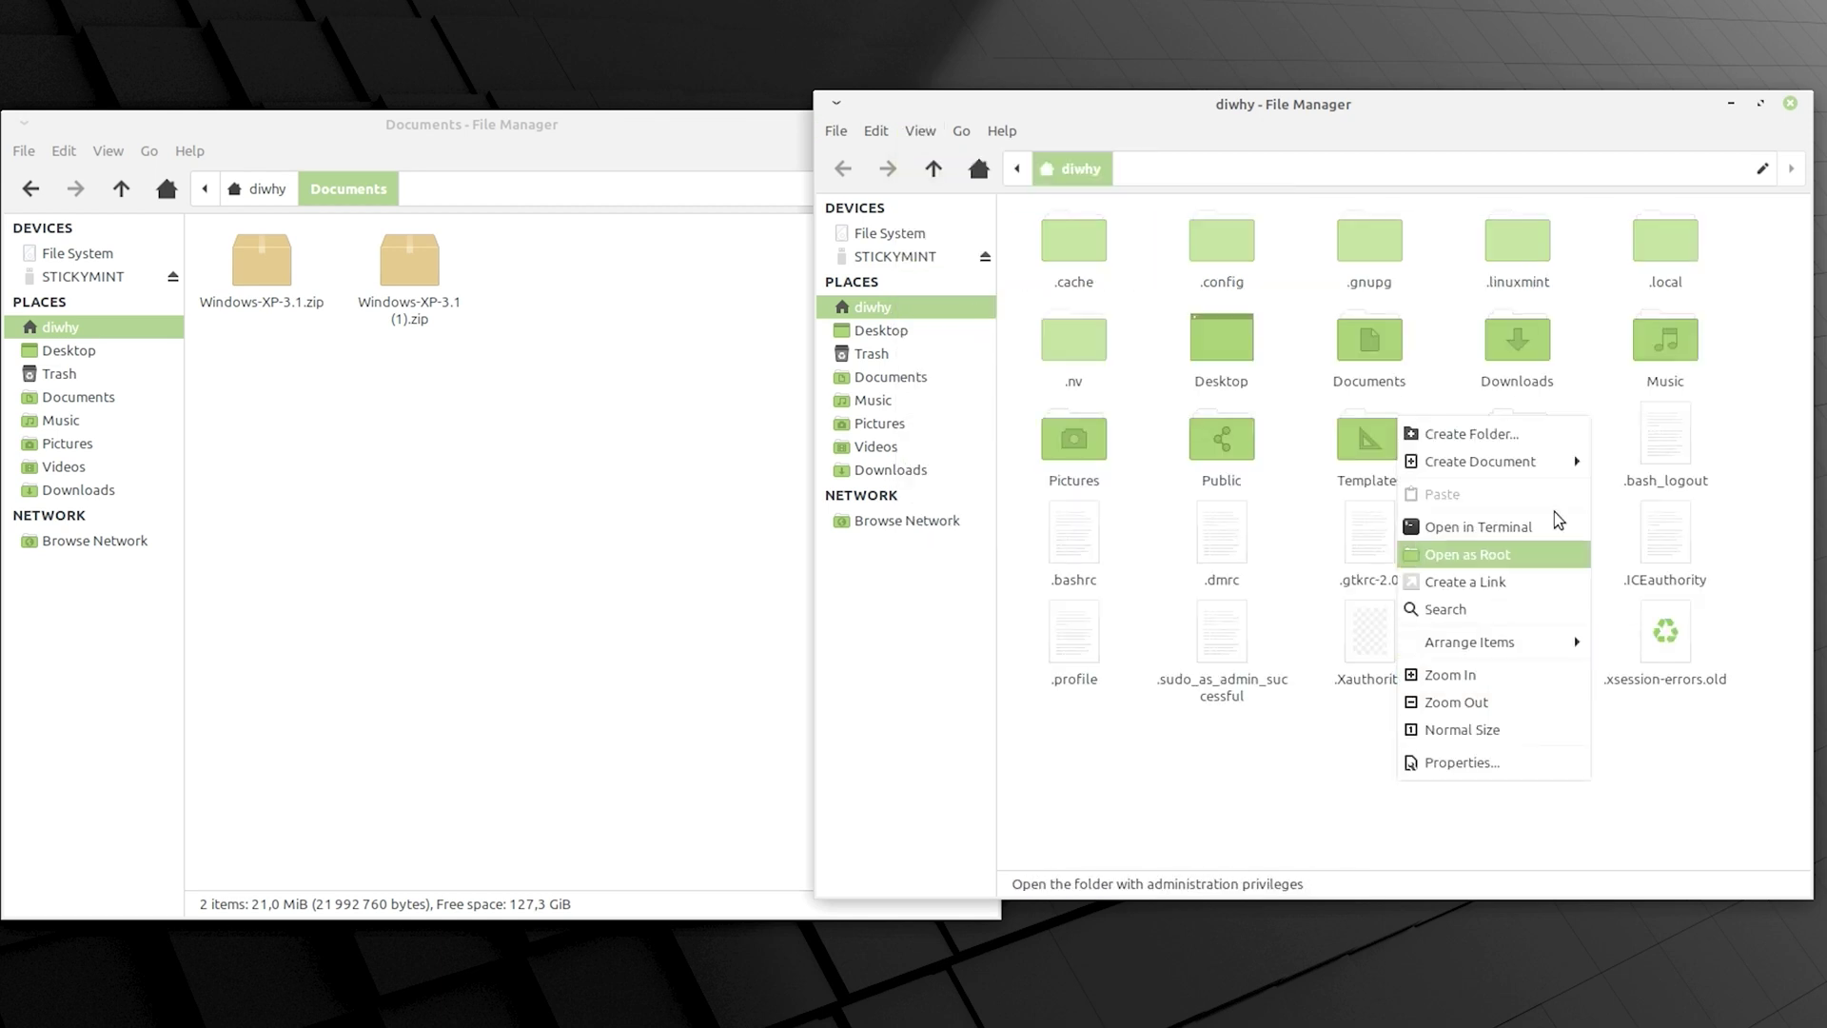
left_click(1484, 434)
type(".themes")
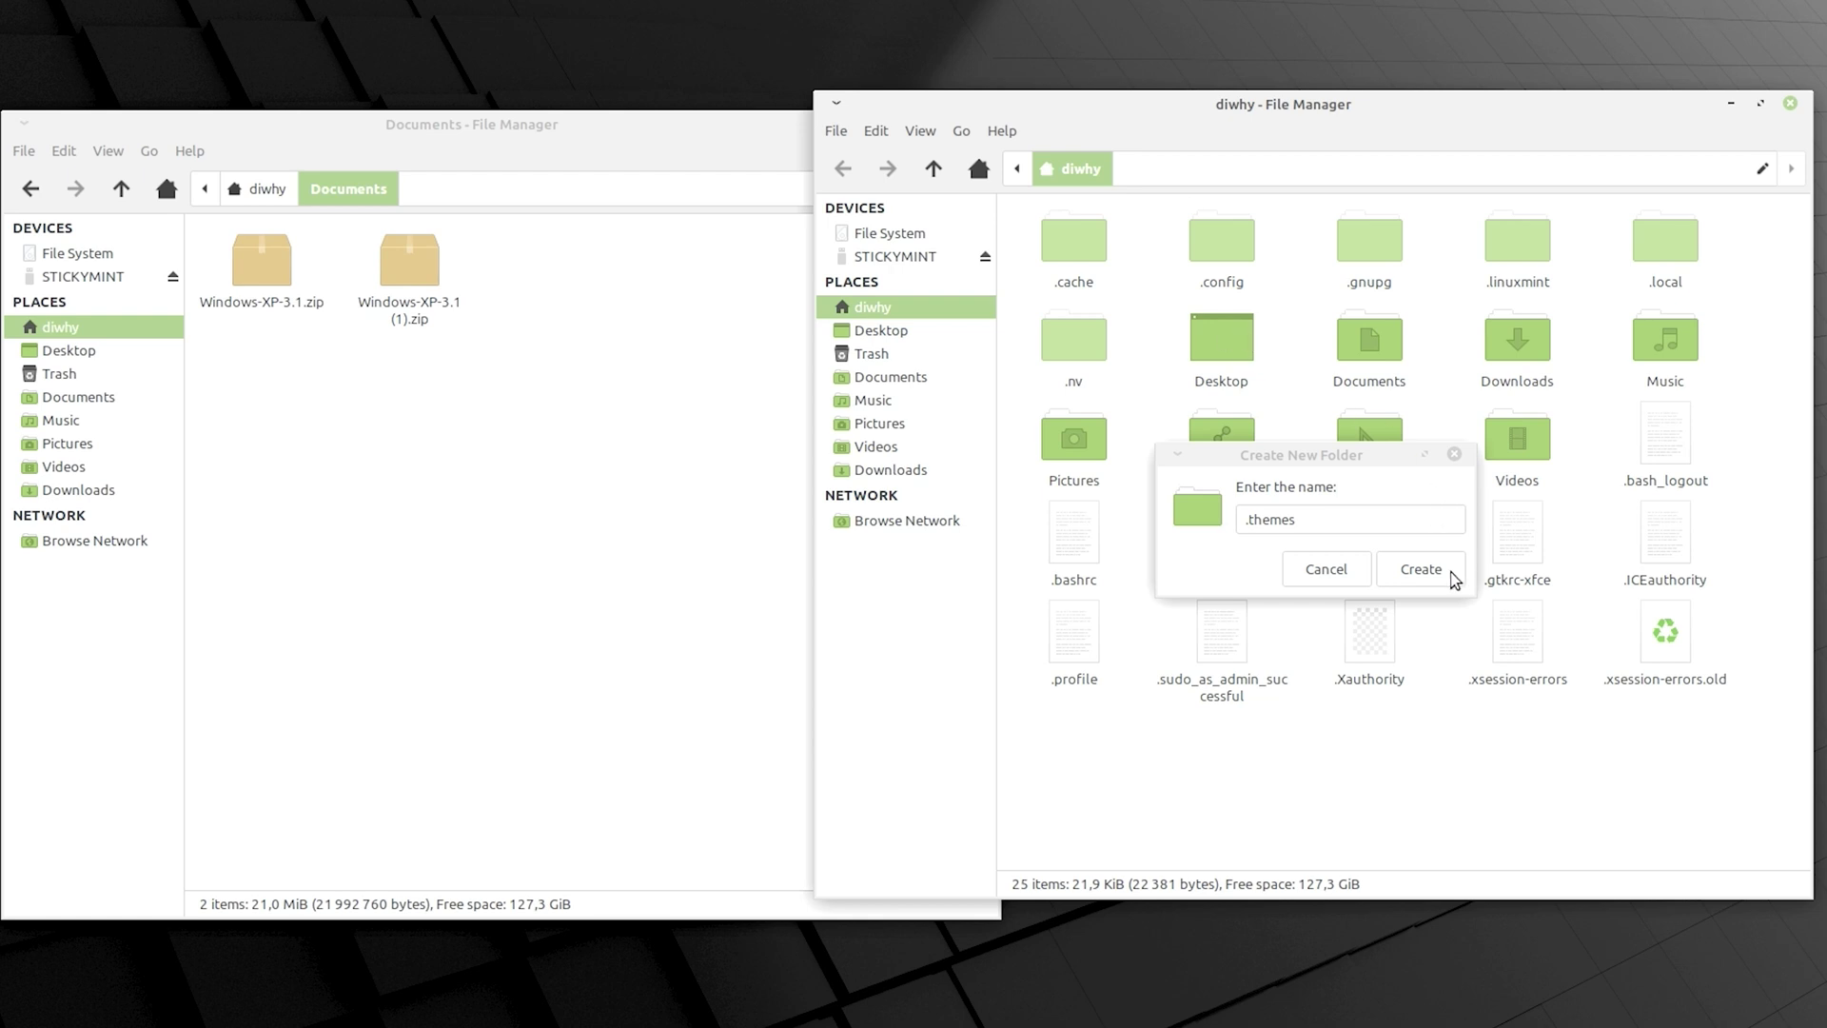
left_click(1421, 569)
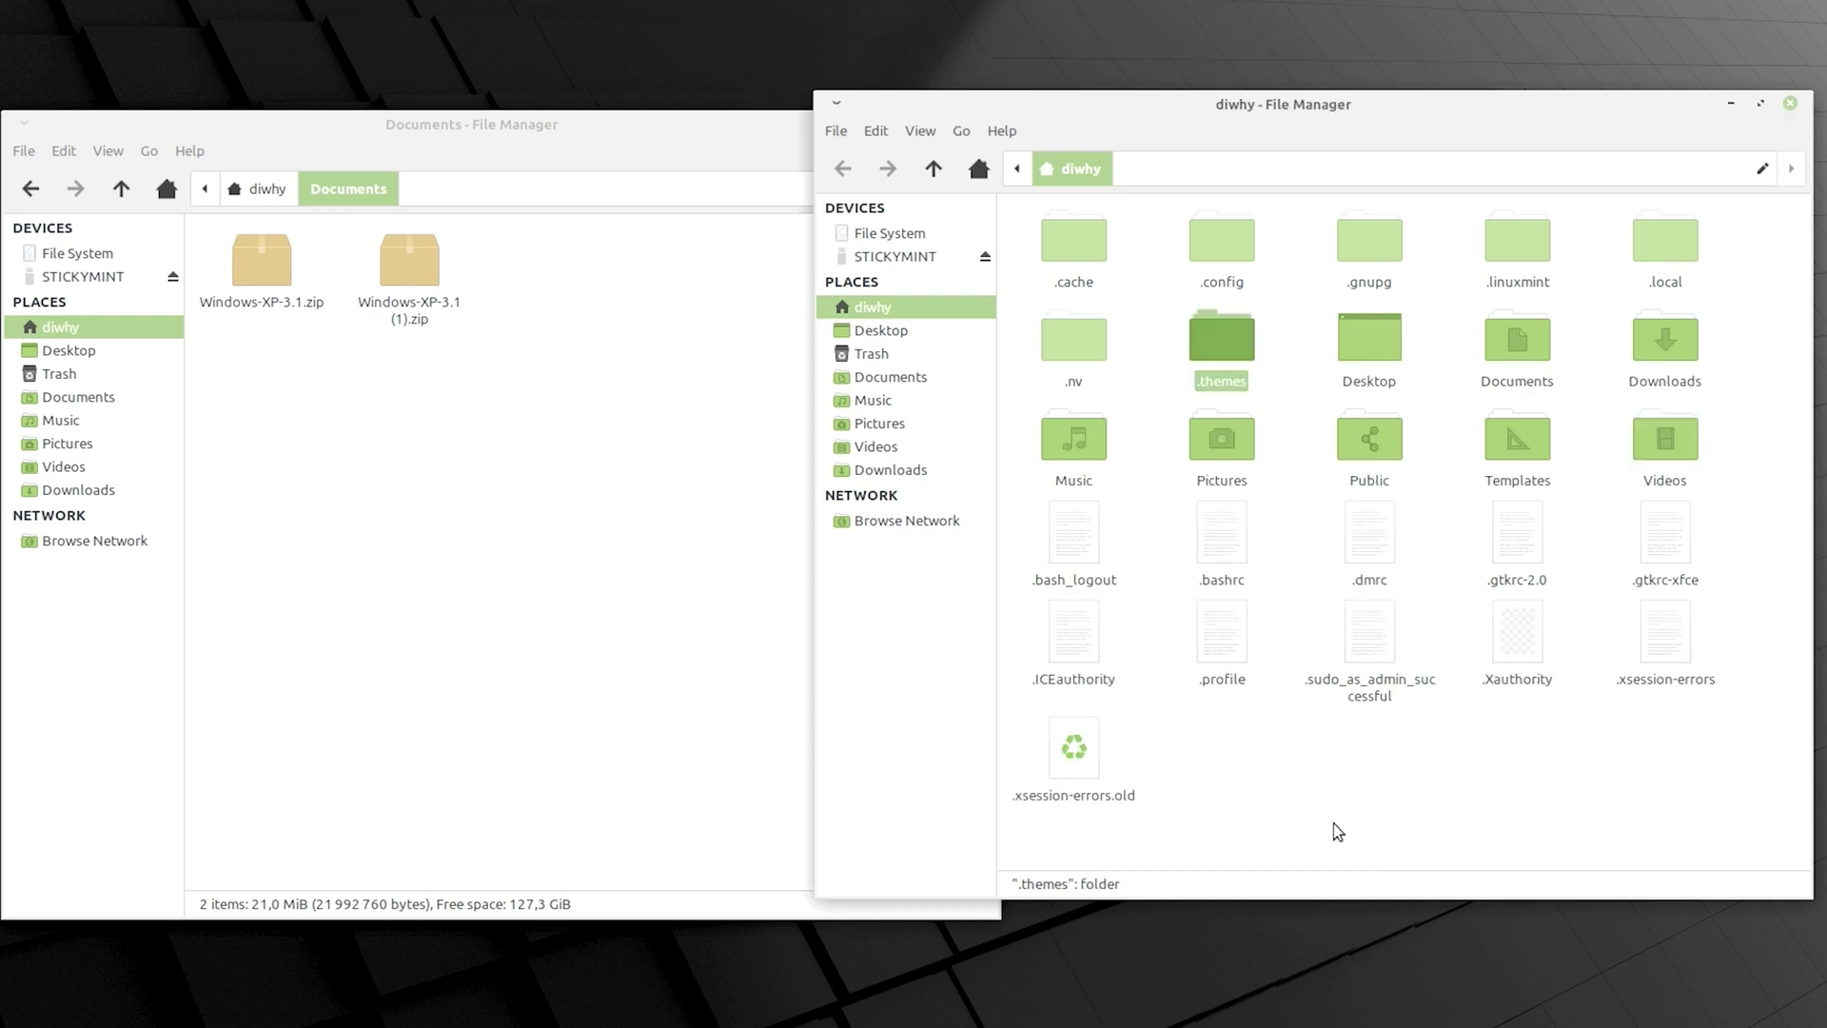
key("ctrl+shift+n")
type(".icons")
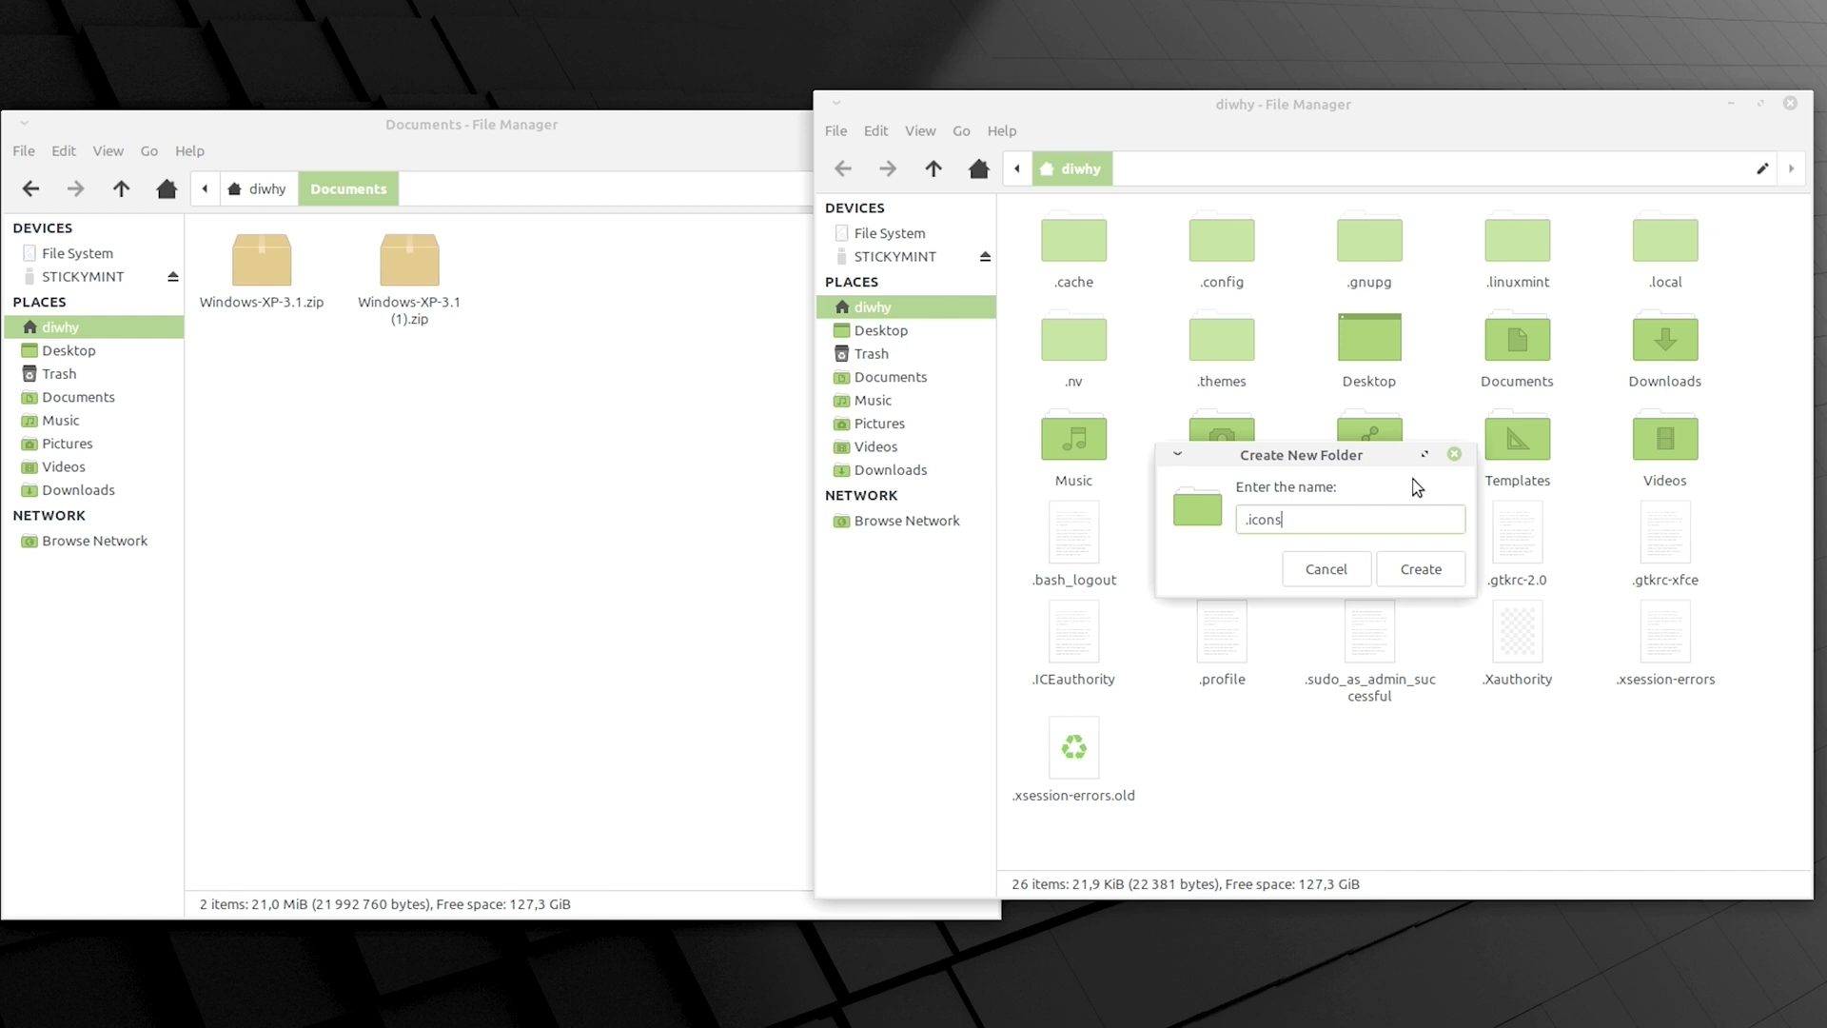
key("Return")
right_click(255, 271)
Extract Windows-XP-3.1.zip and move its seven theme folders into .themes
left_click(379, 578)
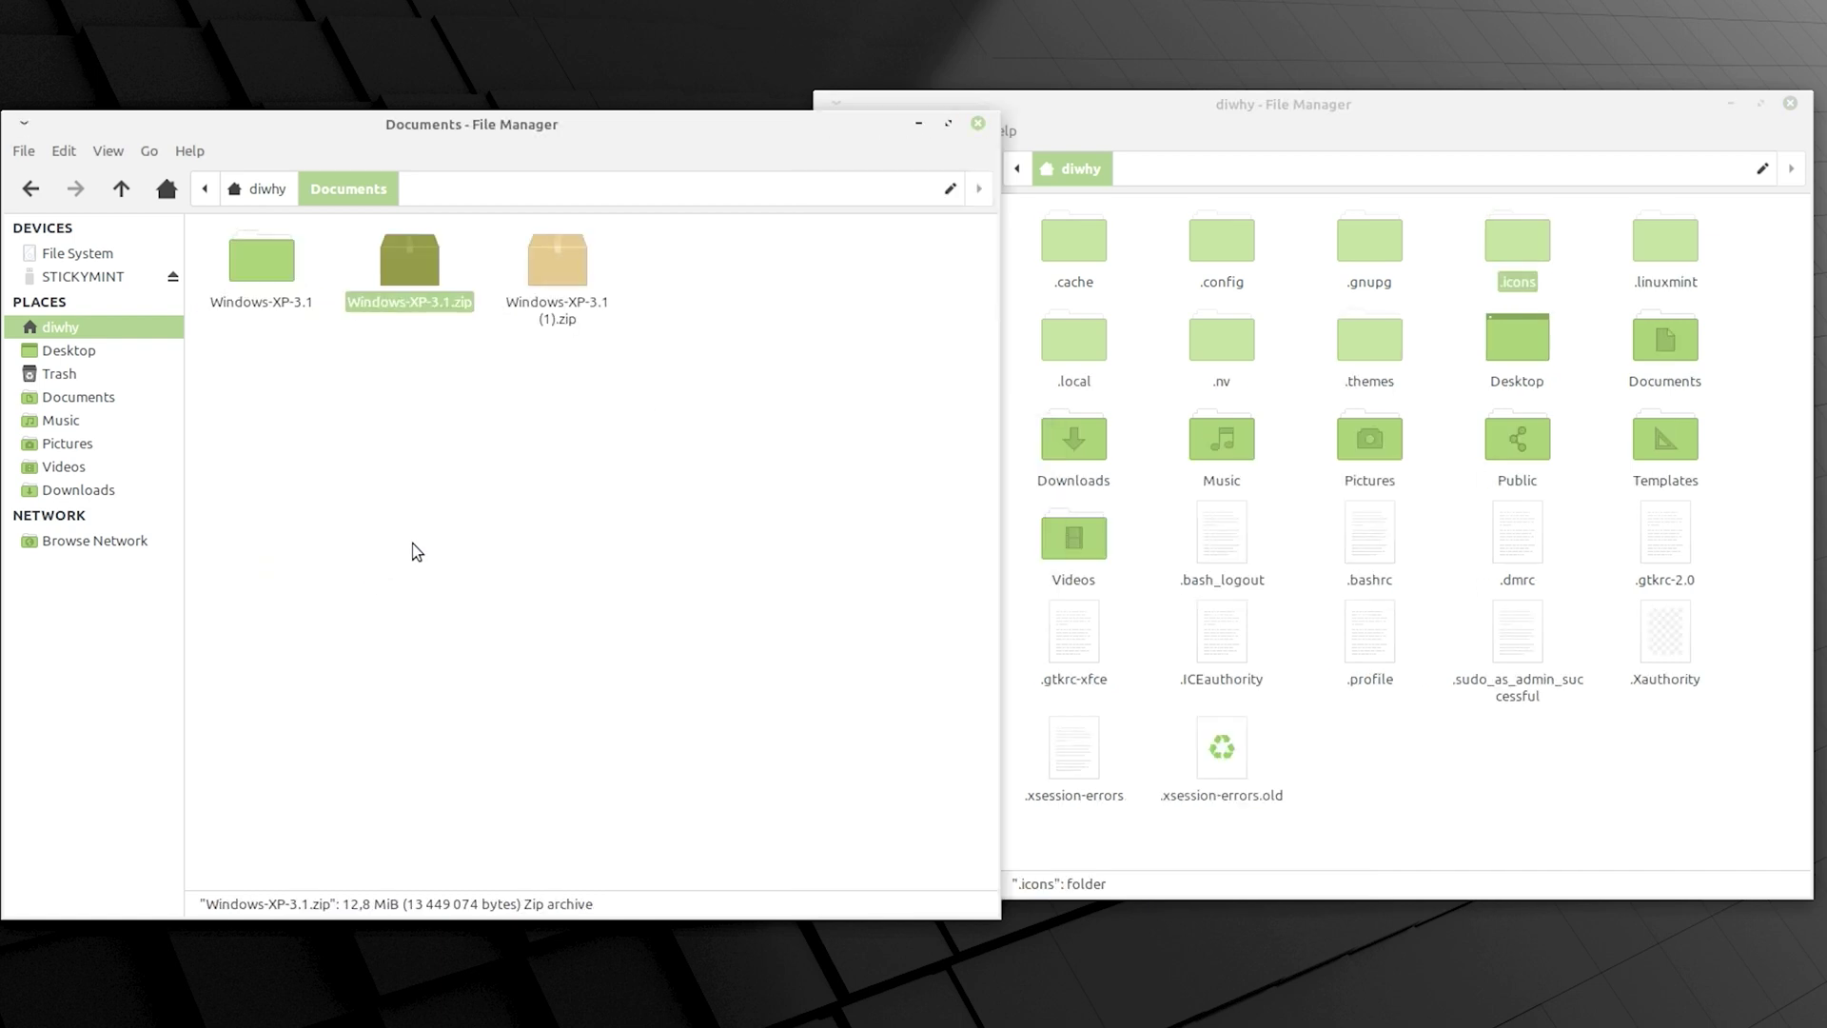
double_click(272, 275)
left_click_drag(506, 441, 1366, 337)
key("BackSpace")
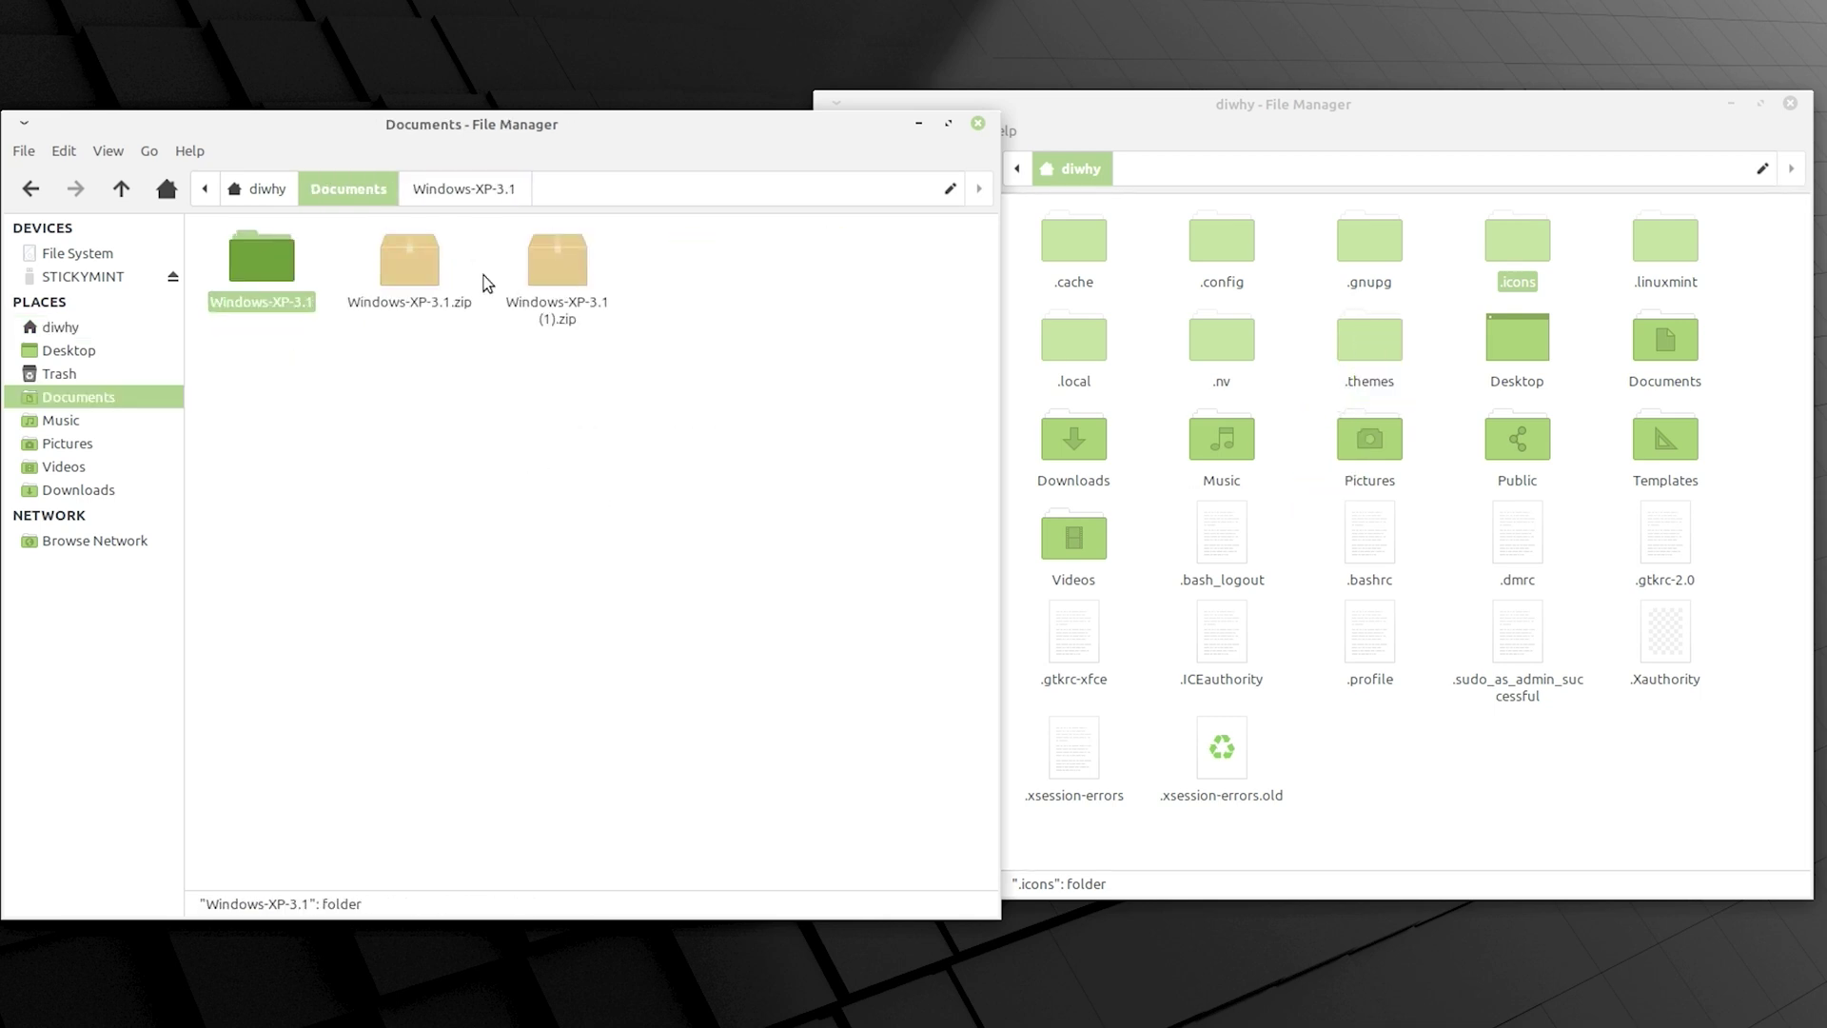
Extract Windows-XP-3.1 (1).zip, replacing existing files, and move the Windows-XP-3.1 icon folder into .icons
right_click(556, 277)
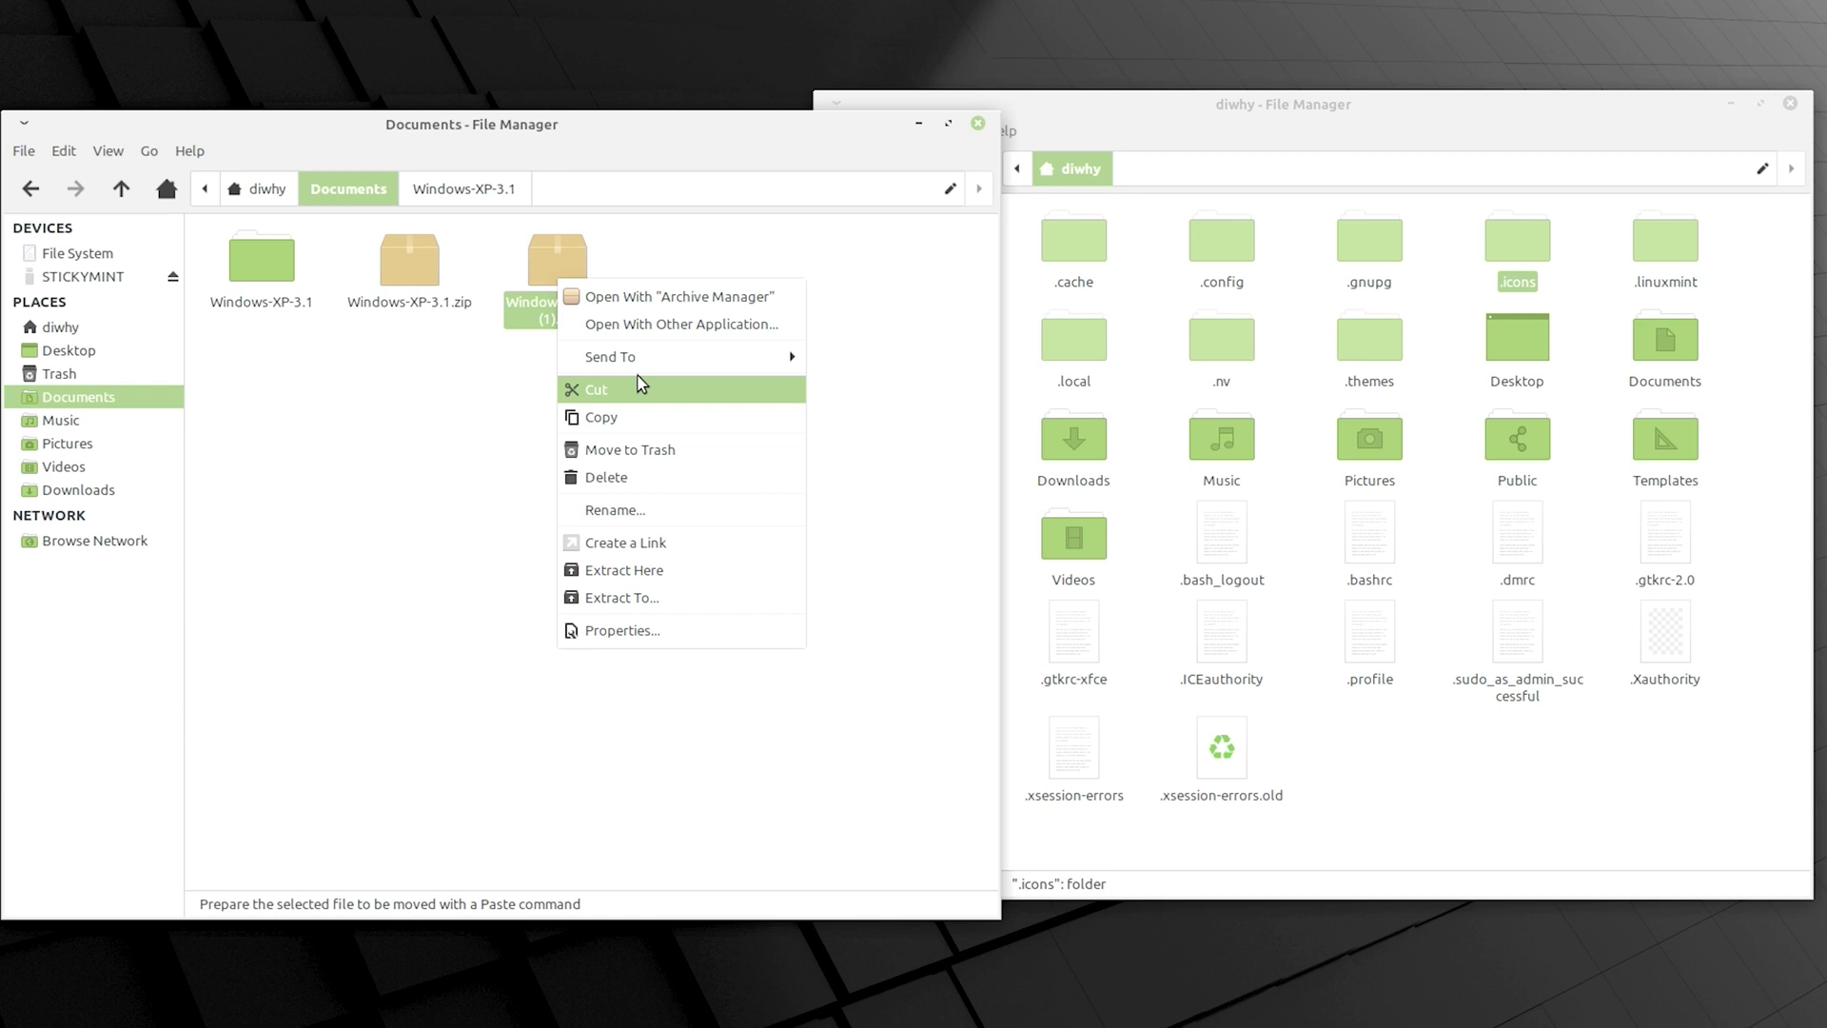
left_click(647, 570)
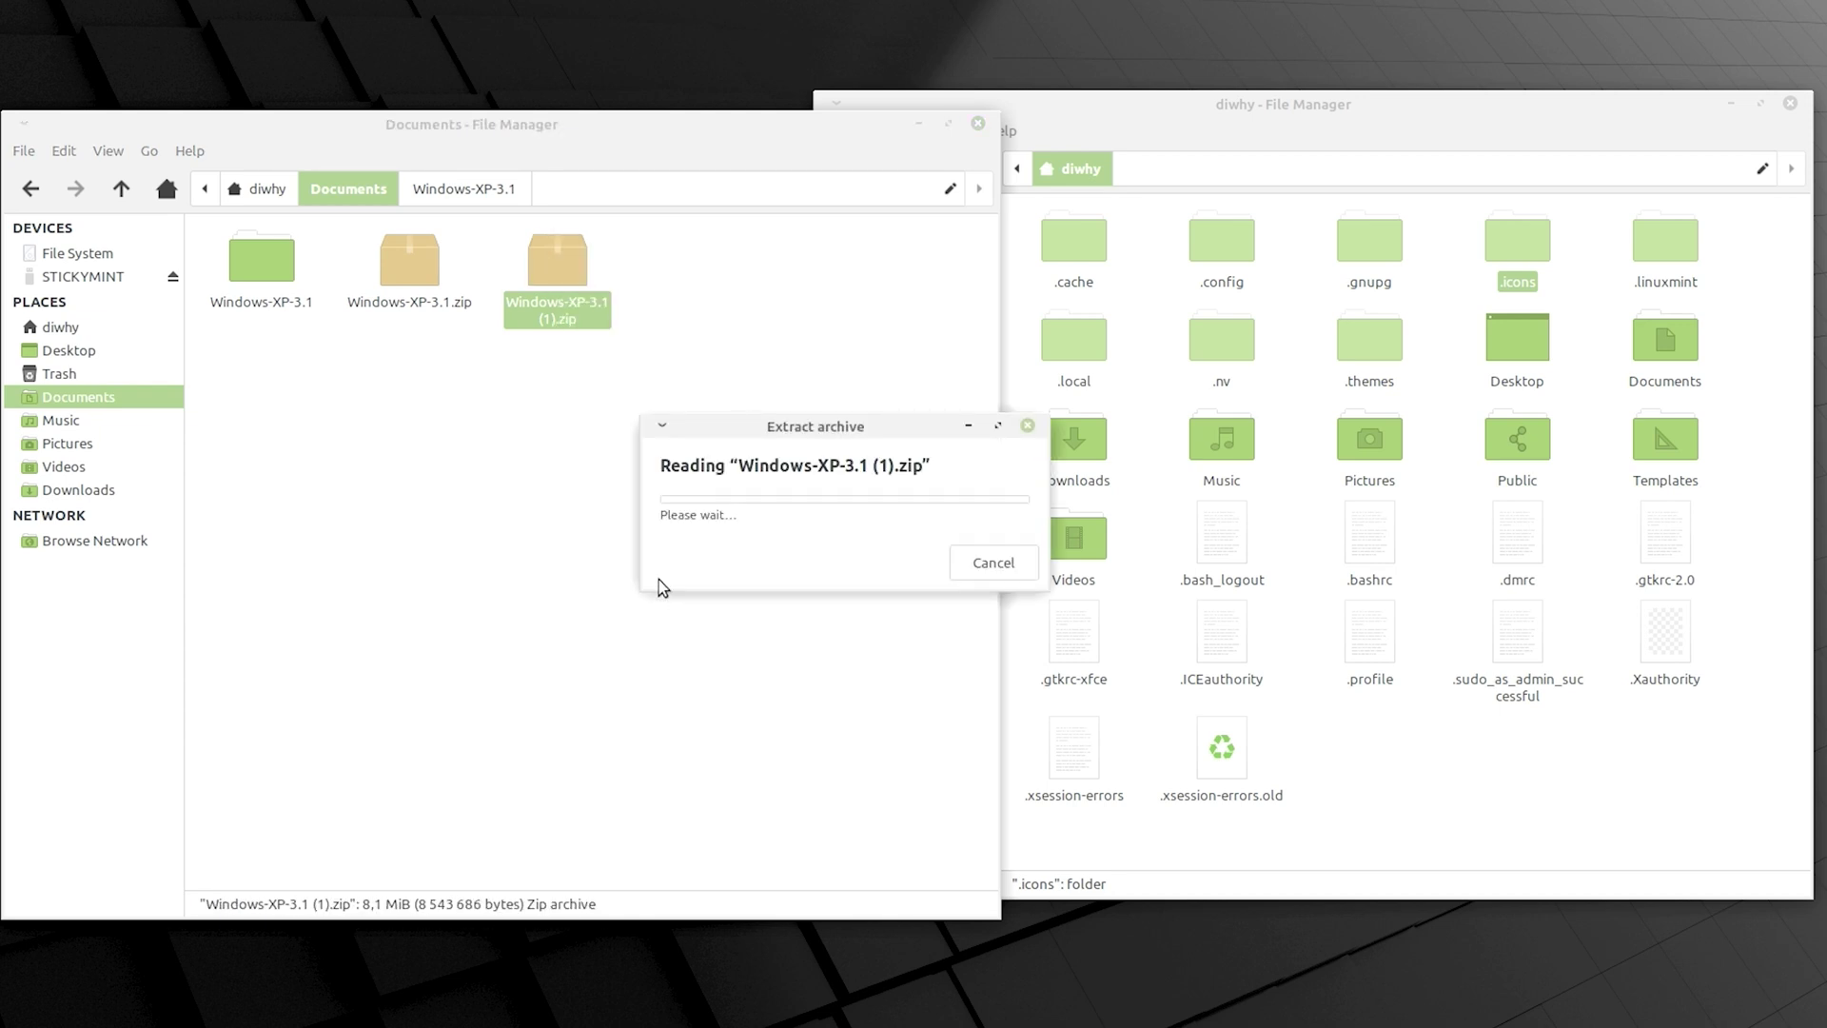
left_click(722, 563)
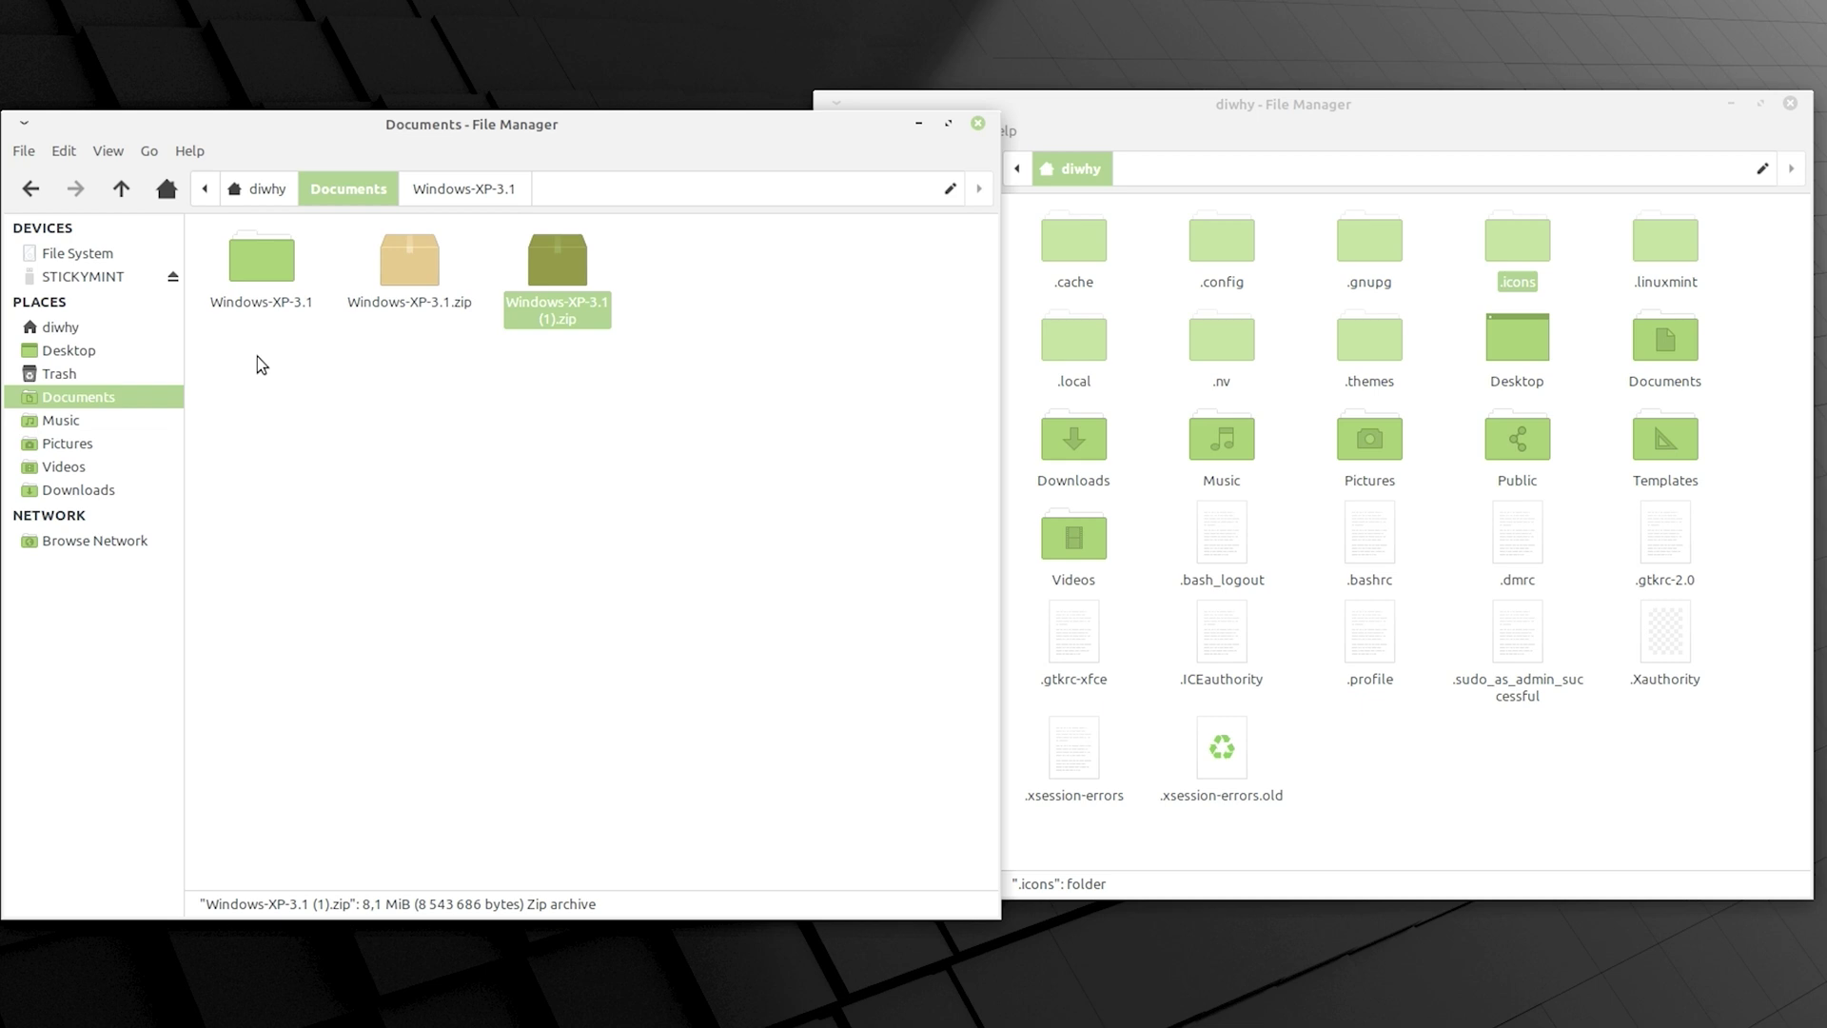
left_click(266, 275)
left_click_drag(265, 277, 1493, 248)
Open Appearance settings and apply the Windows XP Luna style
left_click(9, 1015)
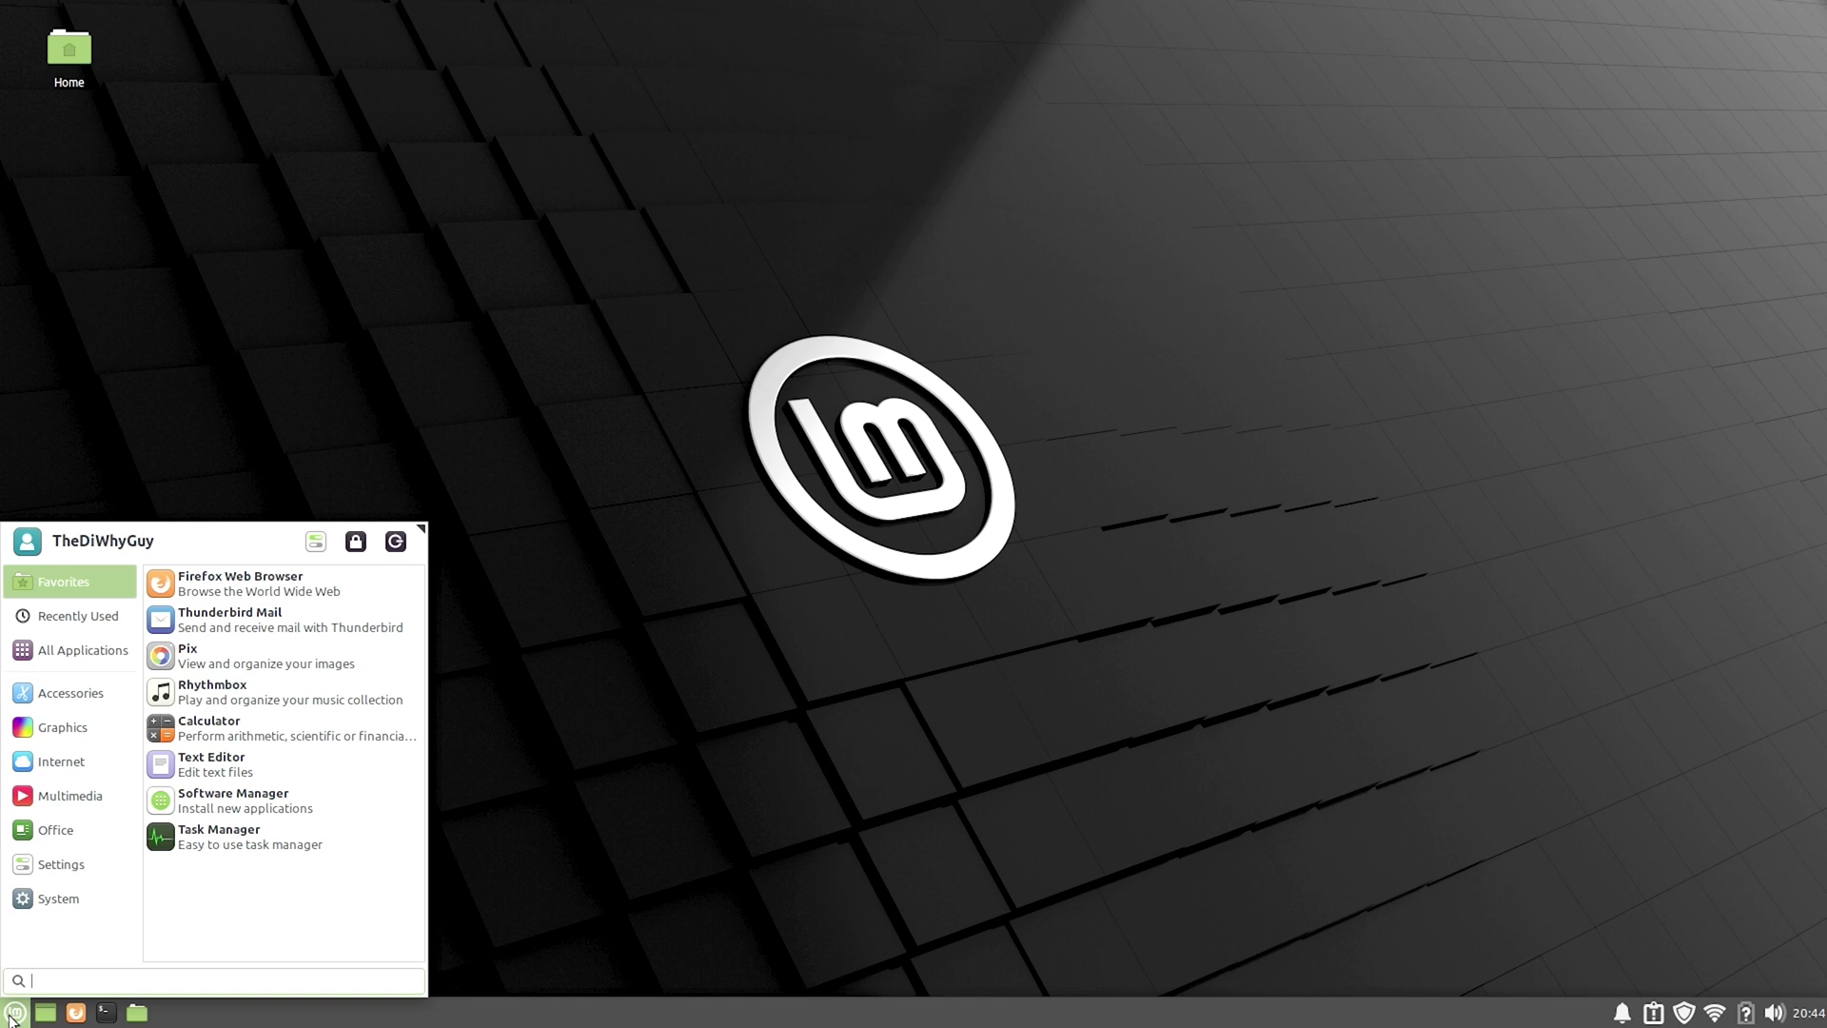
type("appearance")
key("Return")
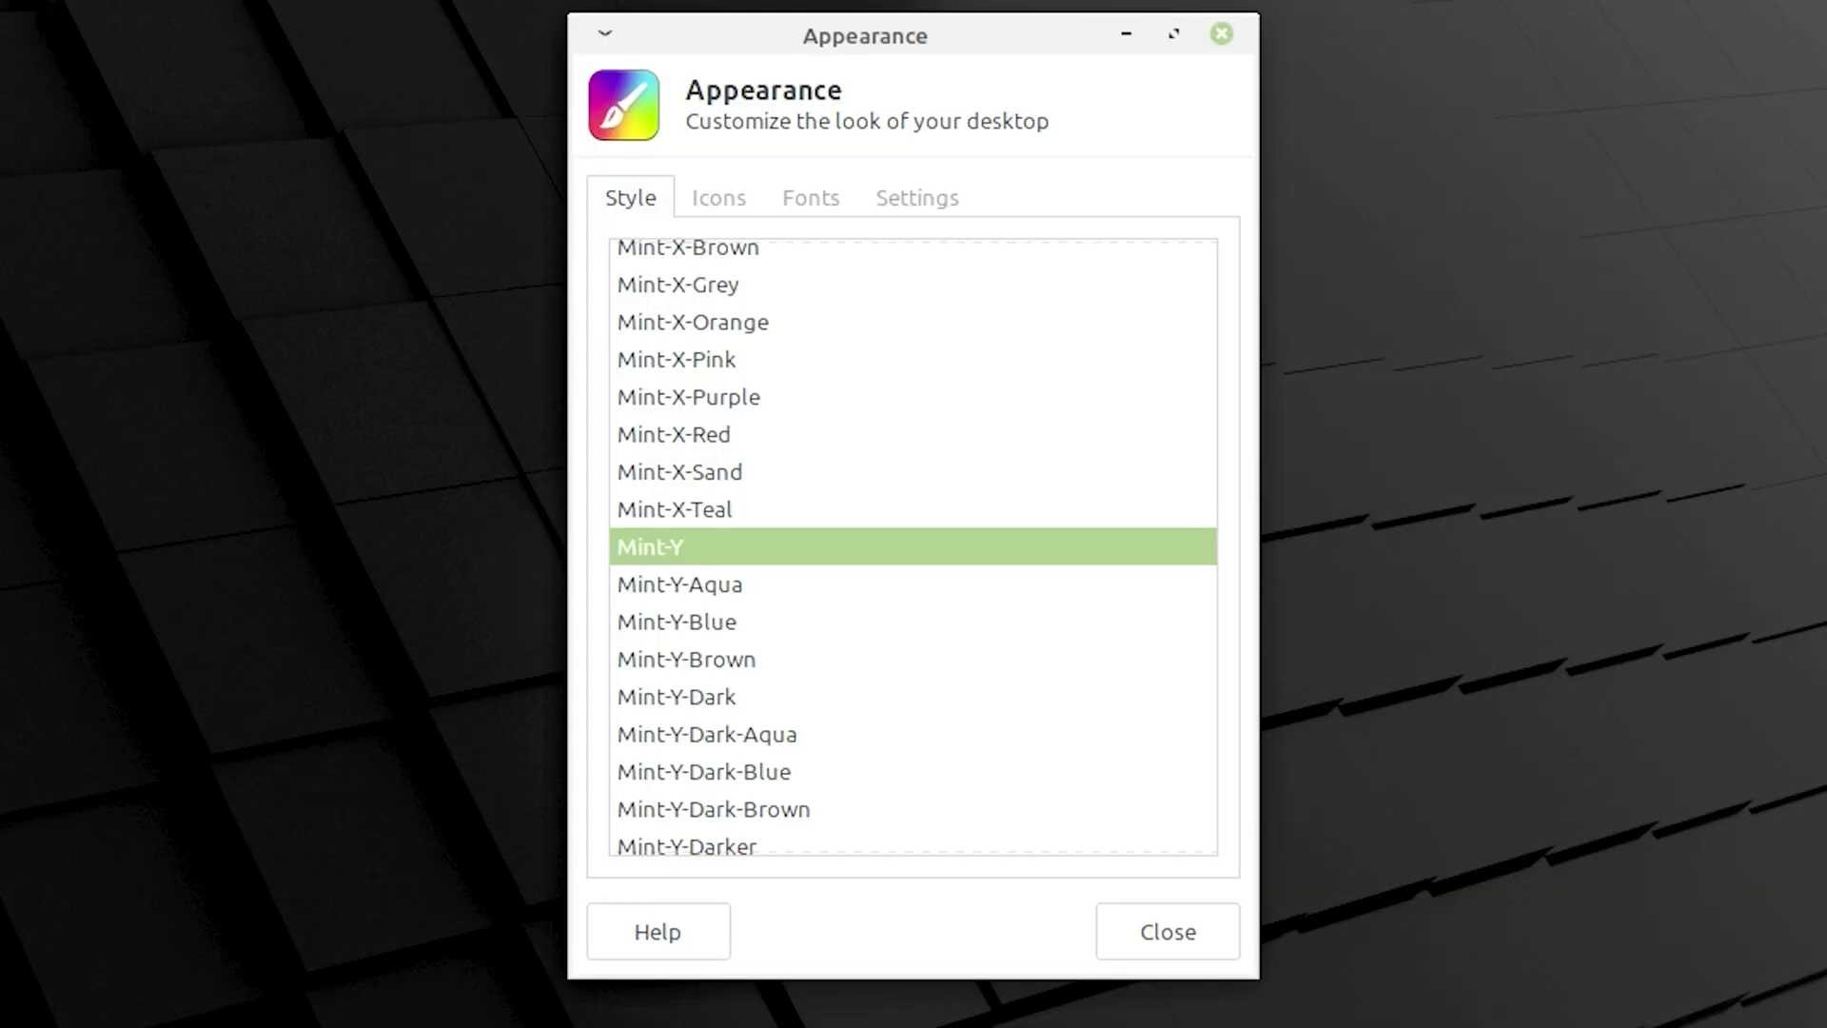
scroll(898, 762, "down", 5)
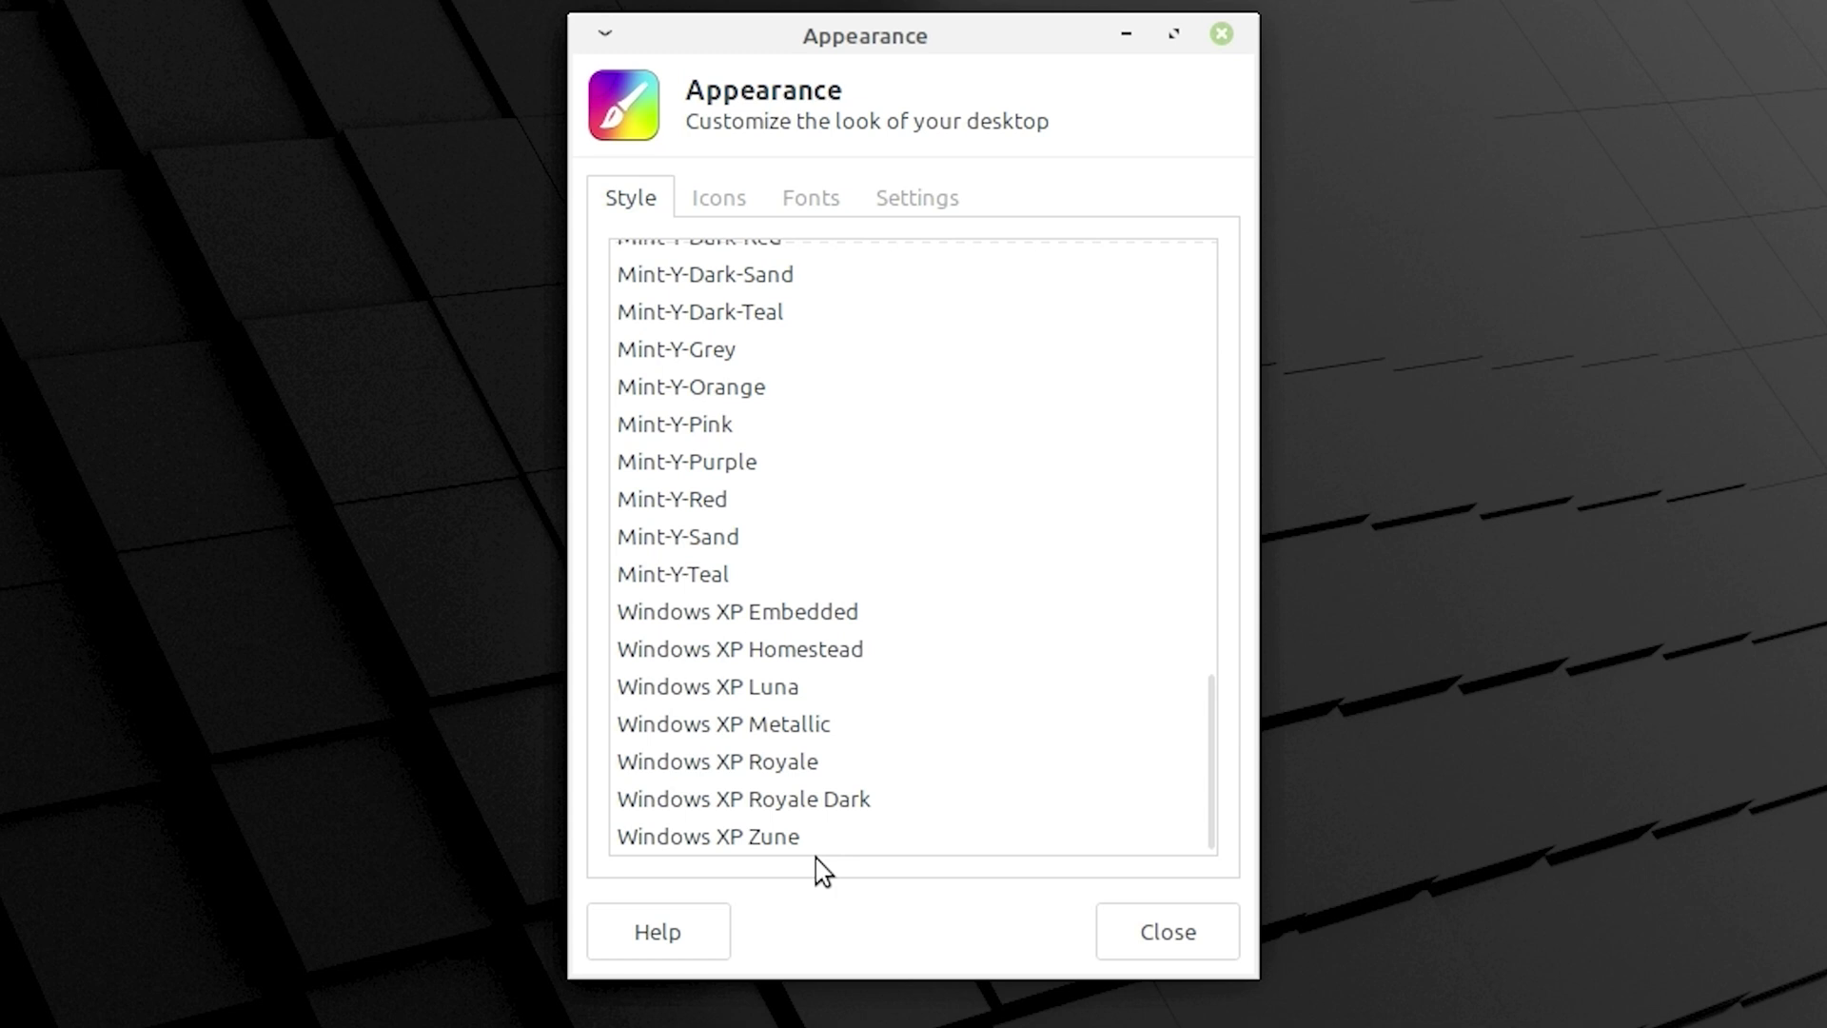
left_click(772, 689)
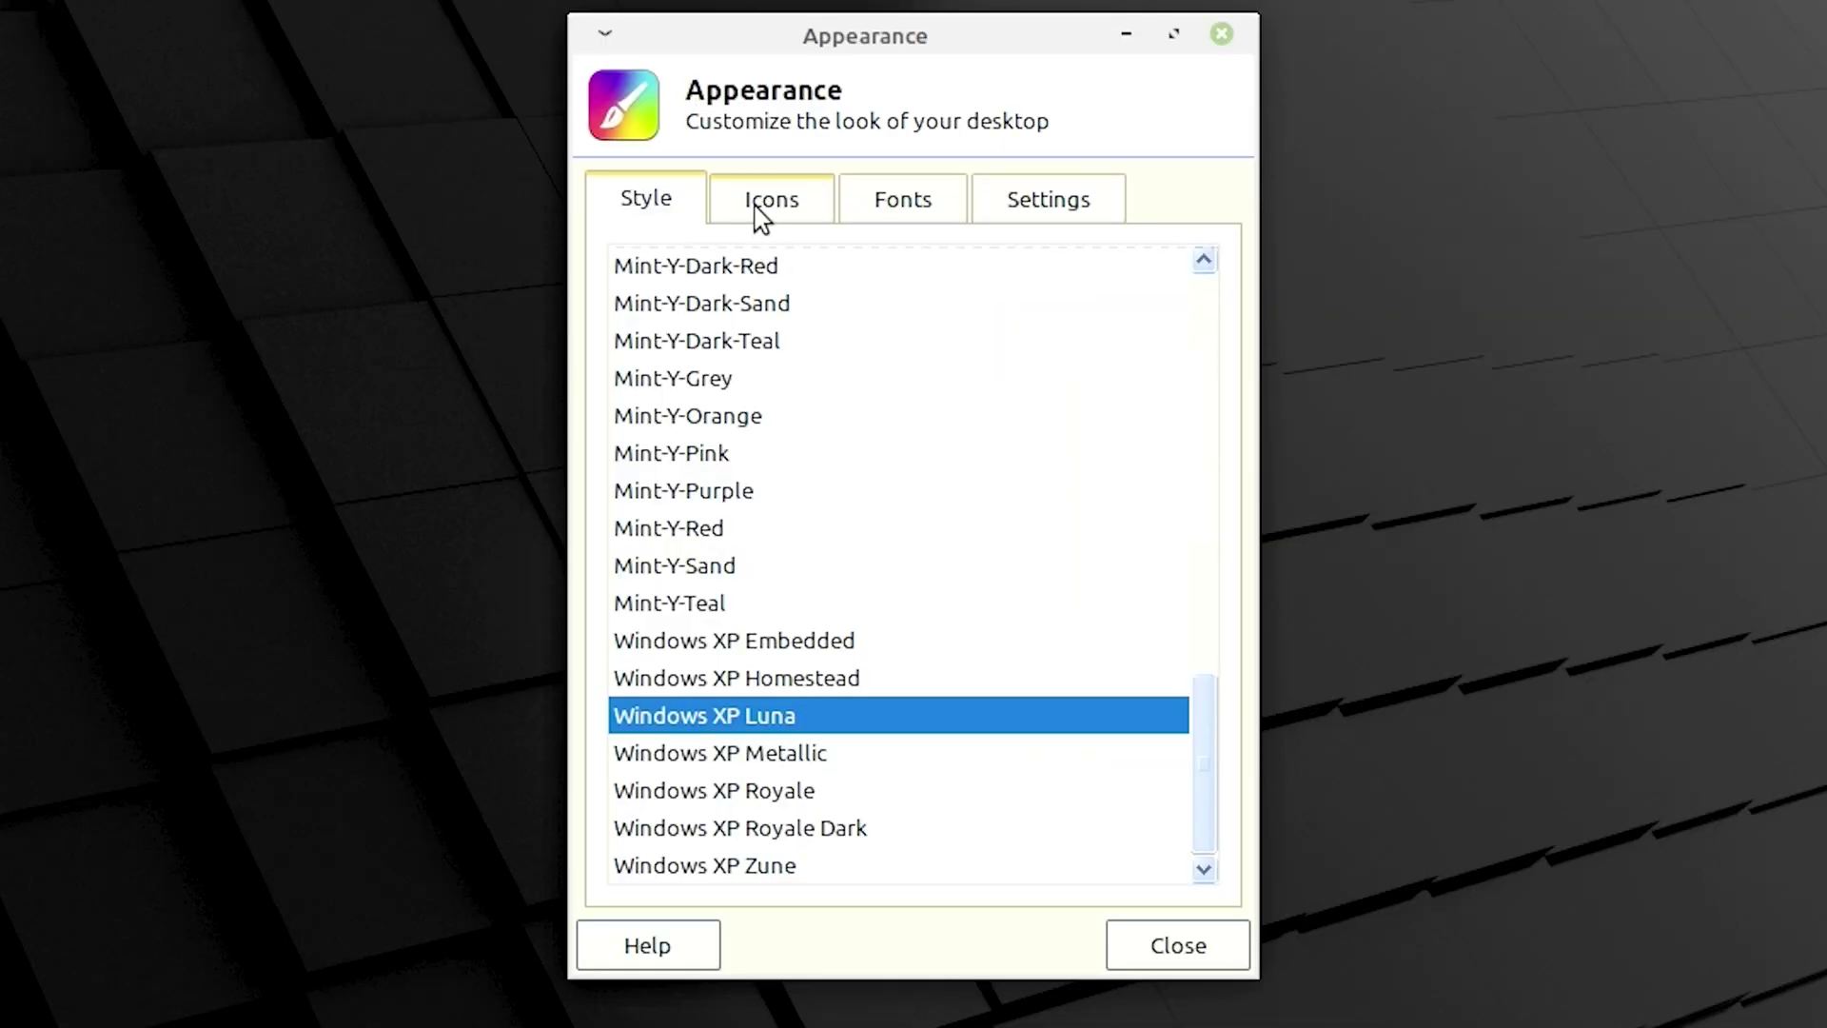
Set the icon theme to Windows XP
left_click(825, 340)
scroll(813, 833, "down", 10)
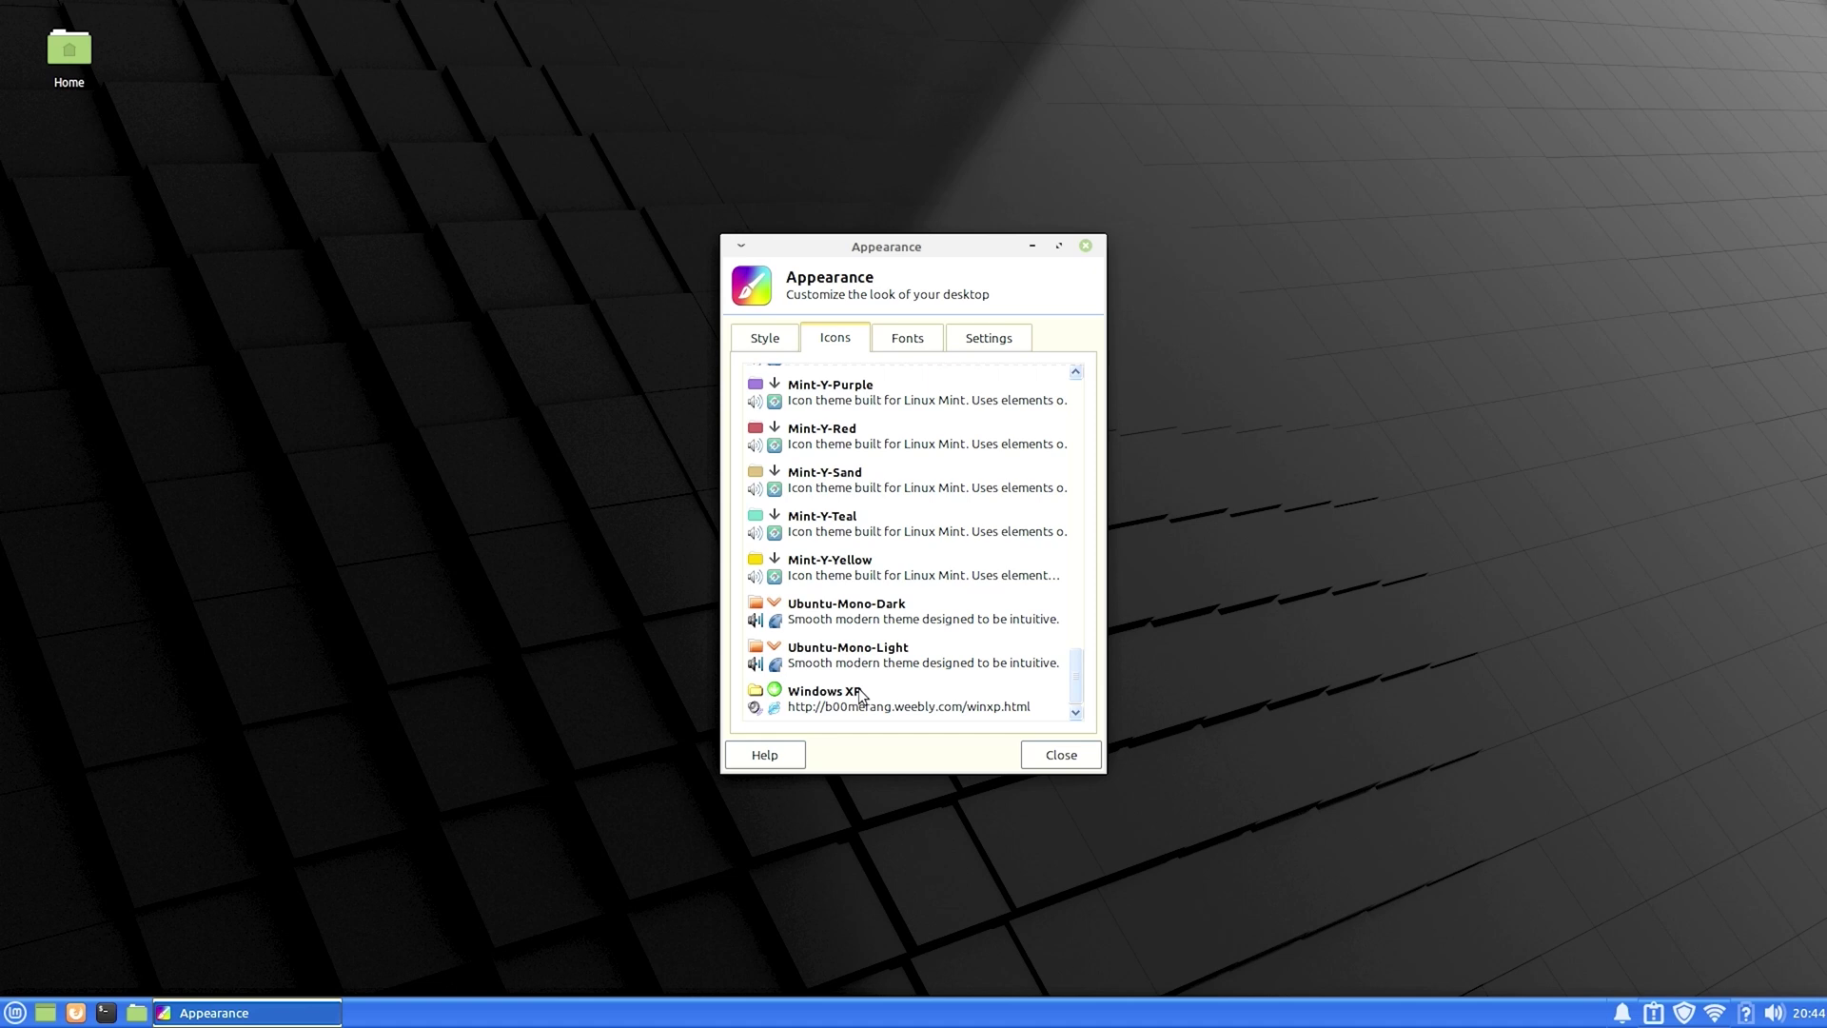
left_click(813, 837)
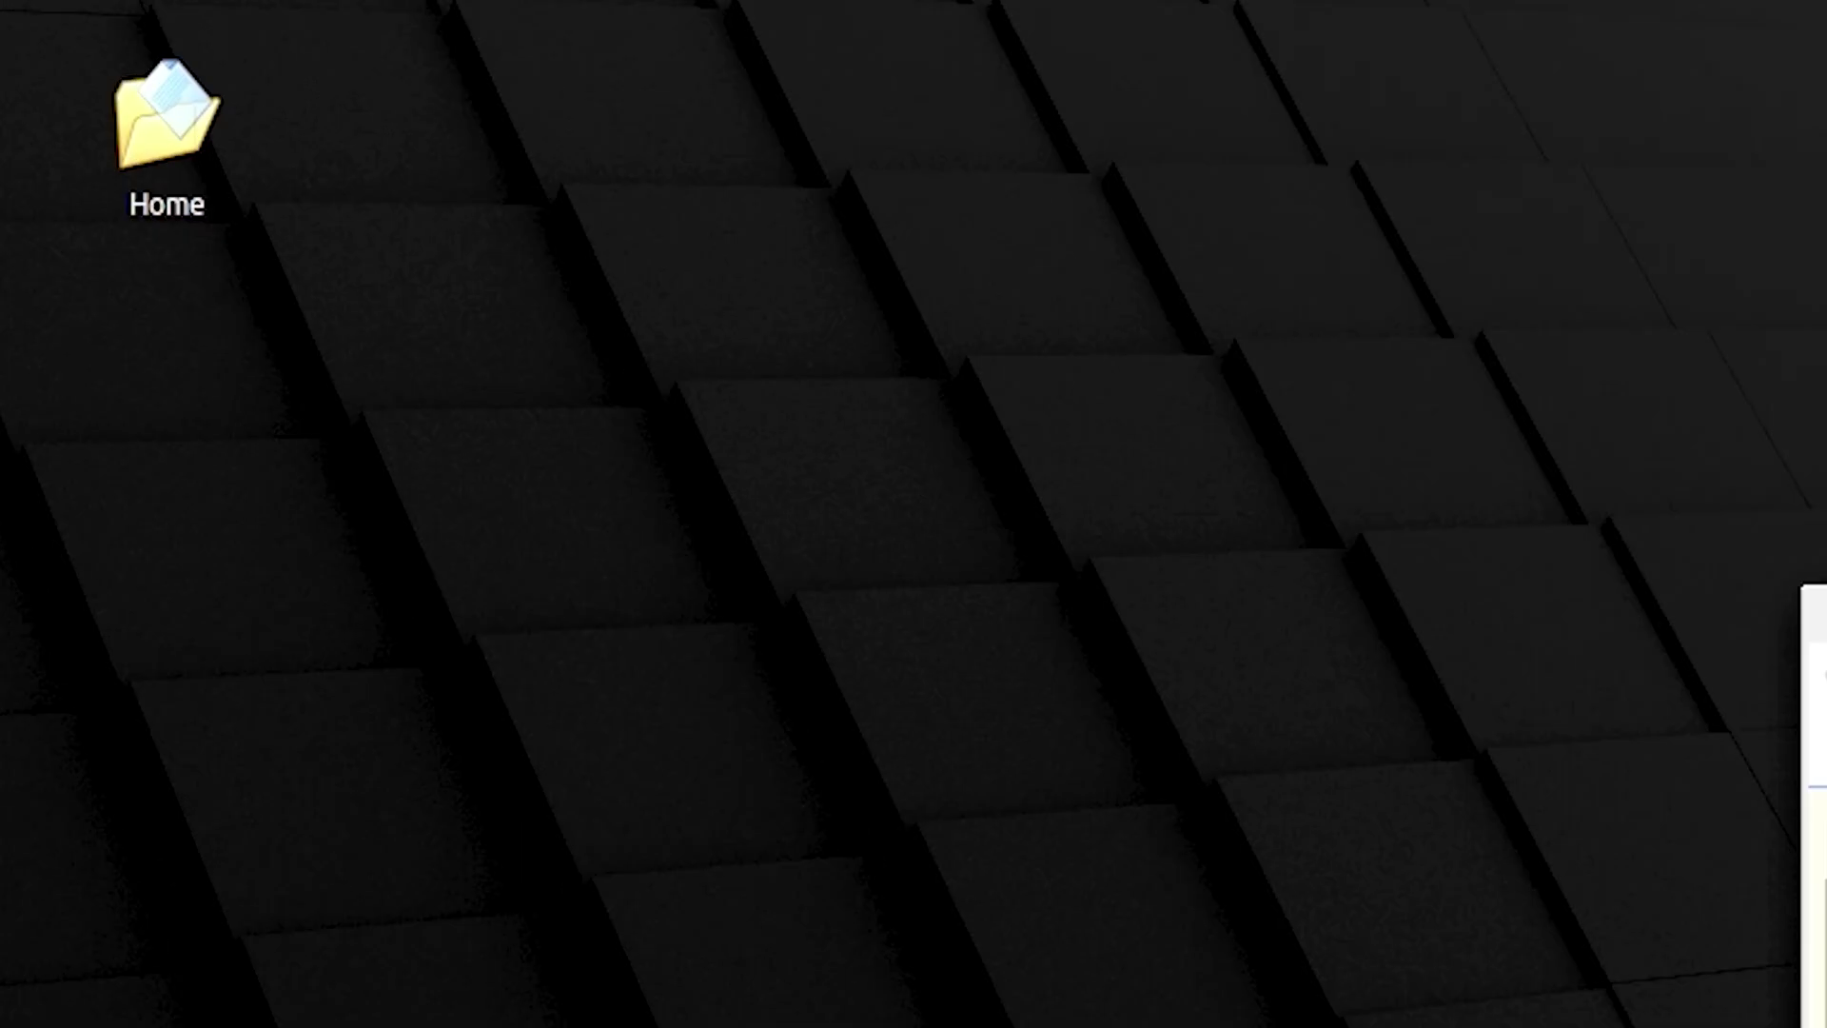
Set the Bliss image from the Pictures folder as the desktop wallpaper
right_click(702, 653)
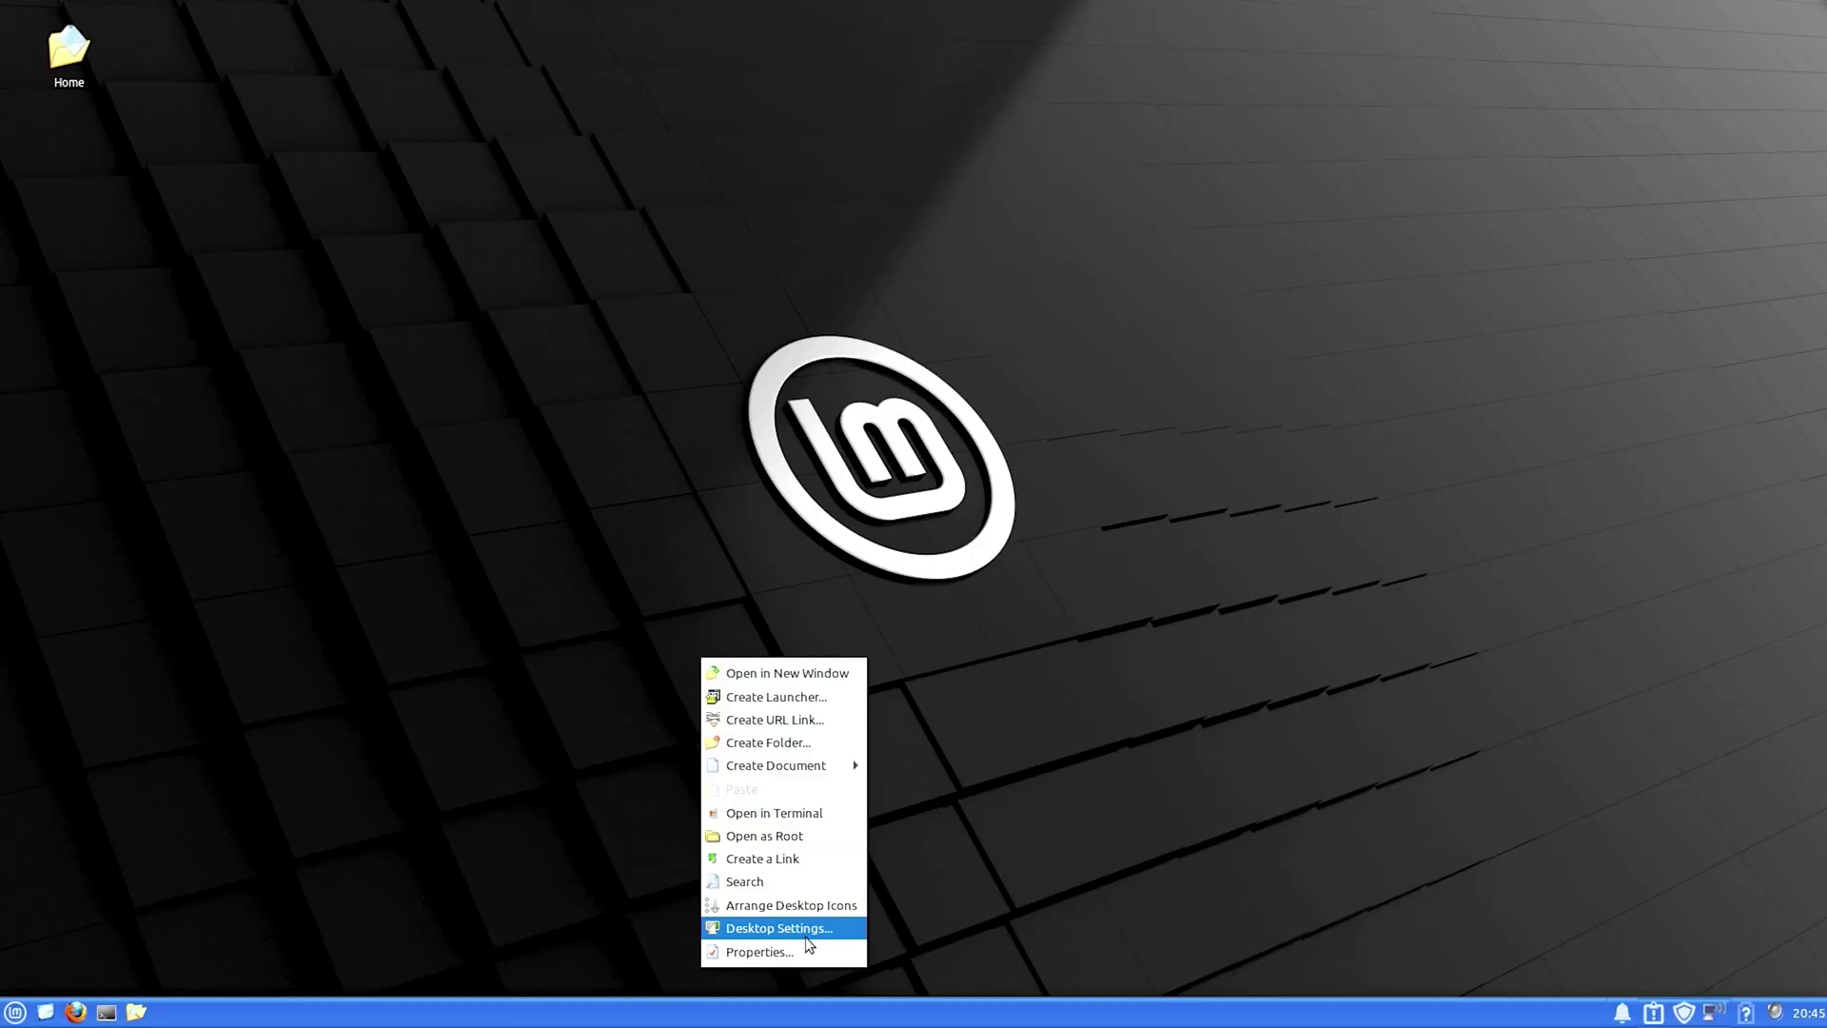
left_click(787, 930)
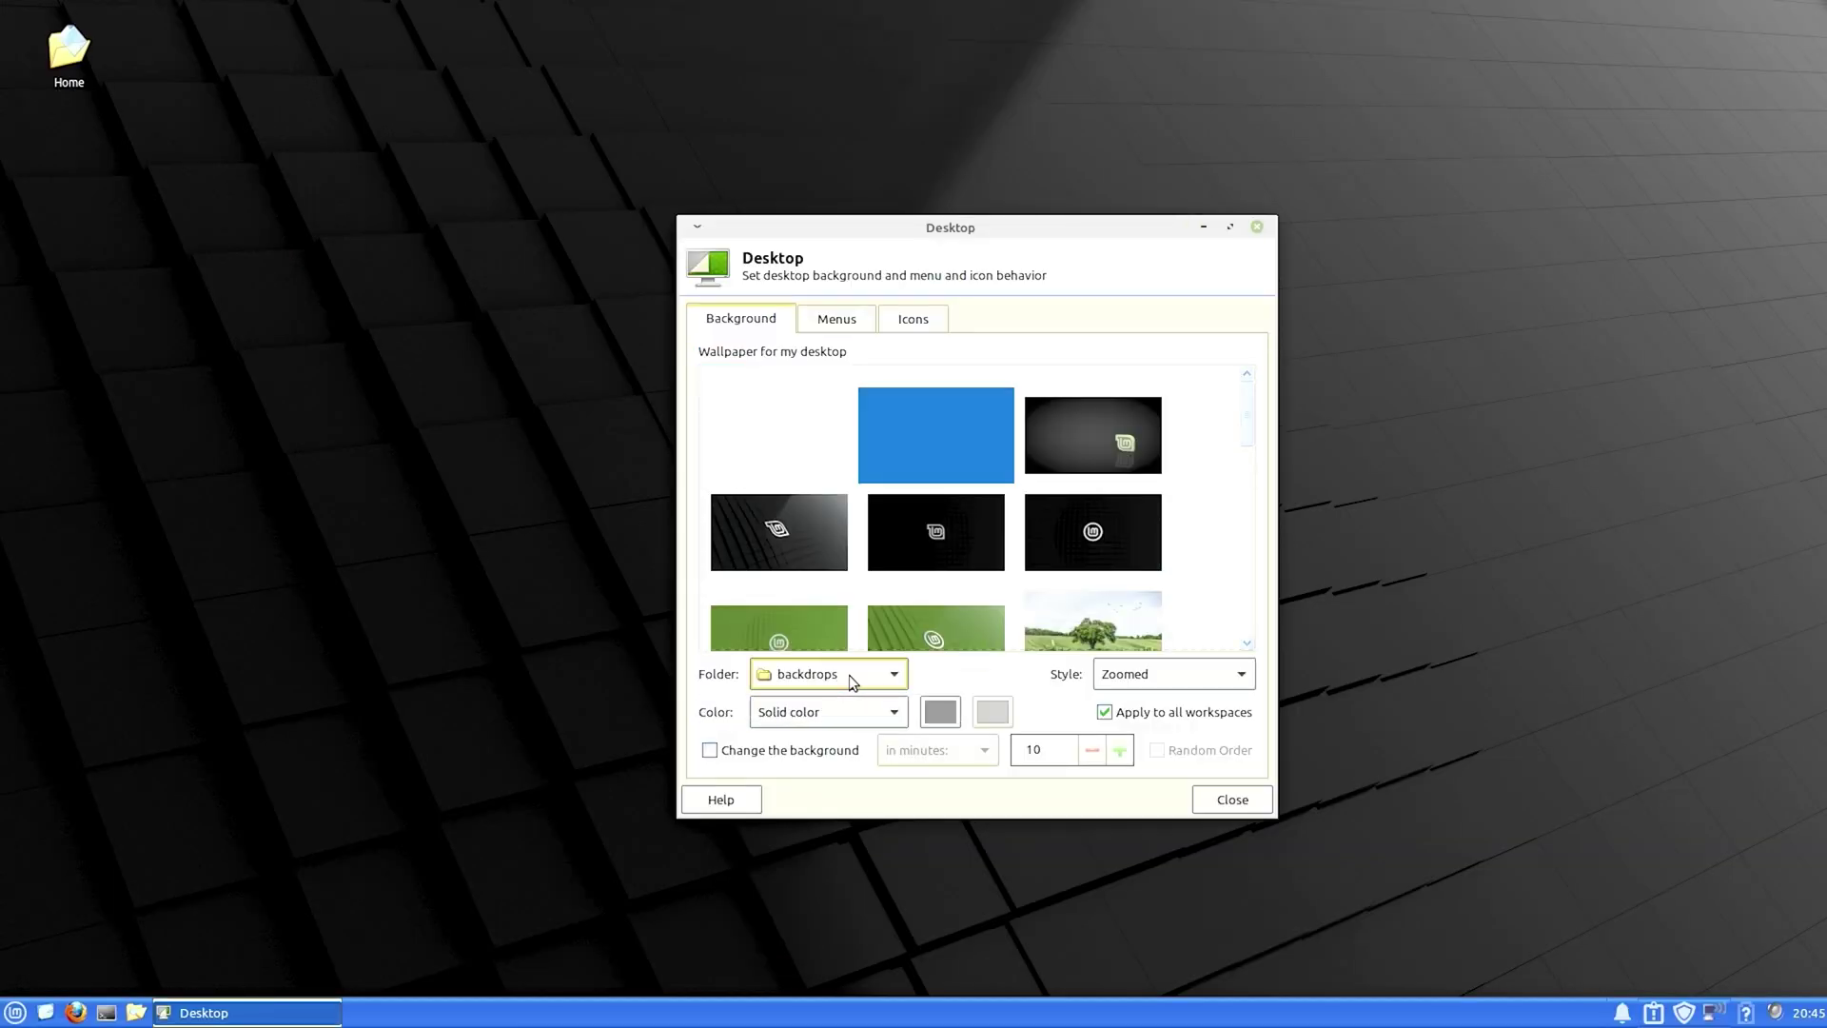
left_click(848, 675)
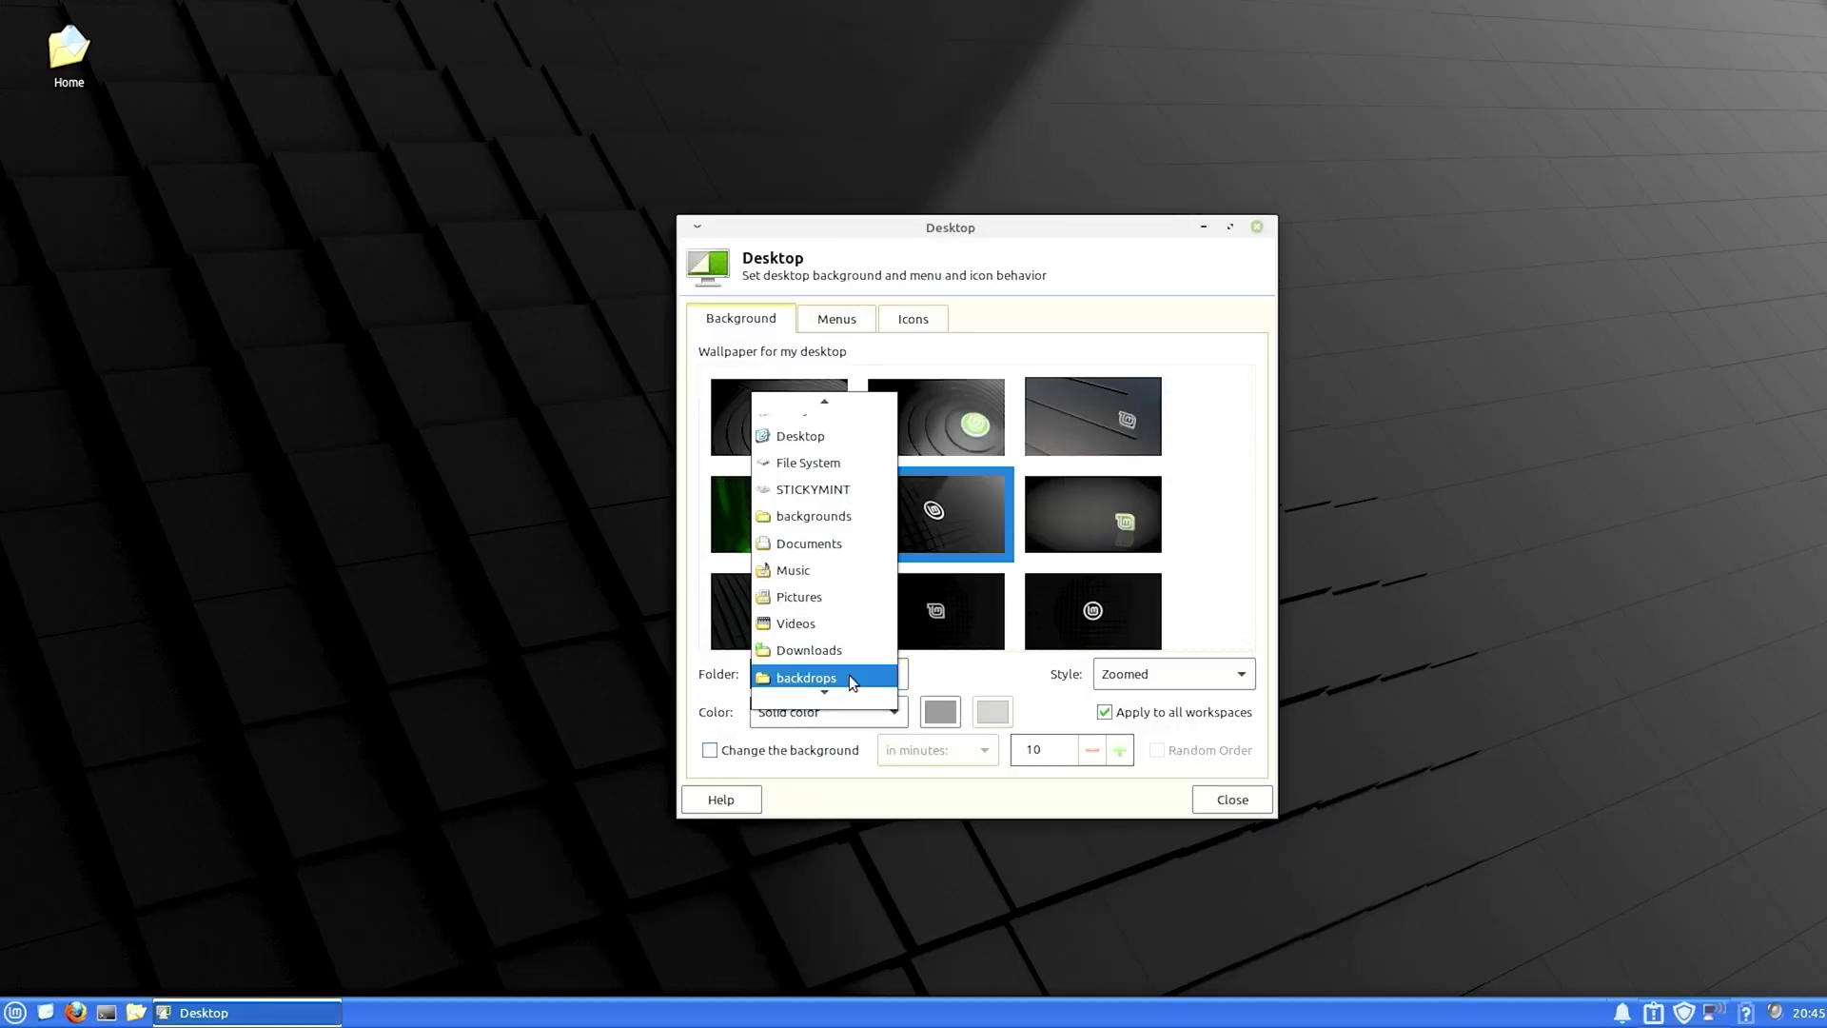
left_click(820, 601)
left_click(934, 437)
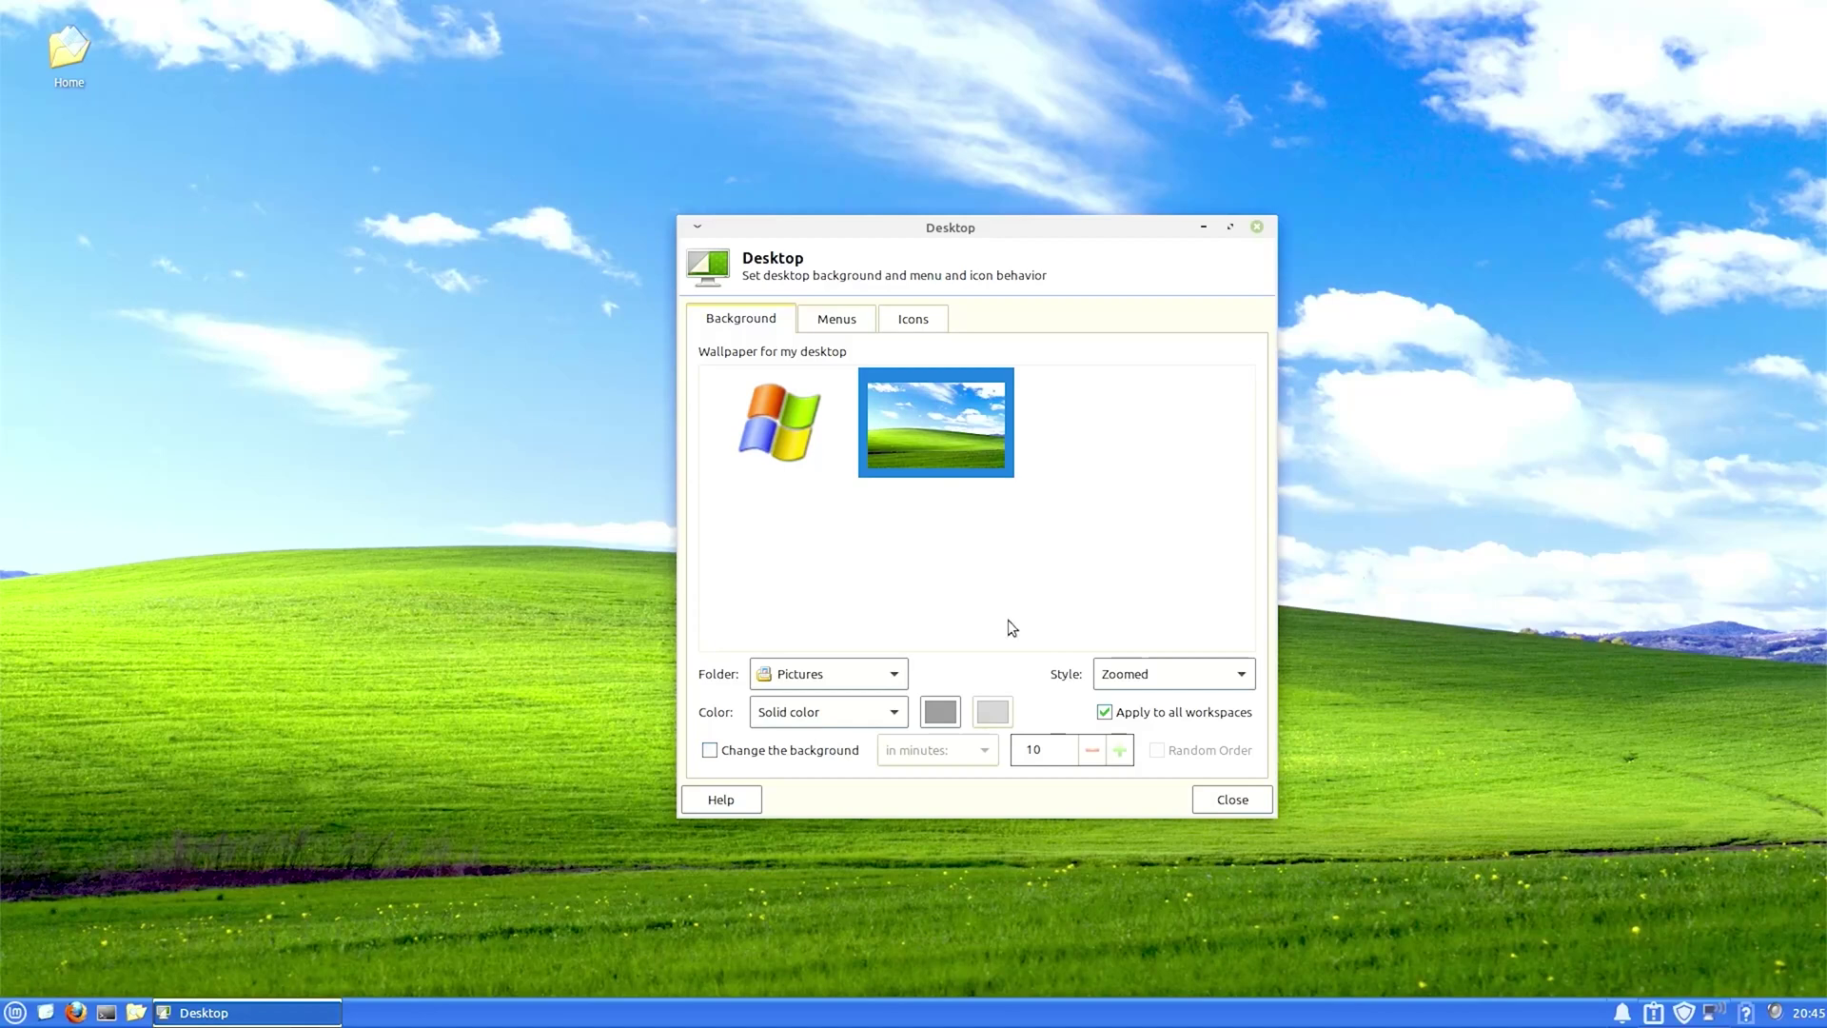
key("Escape")
Give the Whisker Menu panel button the Windows XP.ico image from Pictures as its icon
right_click(14, 1012)
left_click(99, 865)
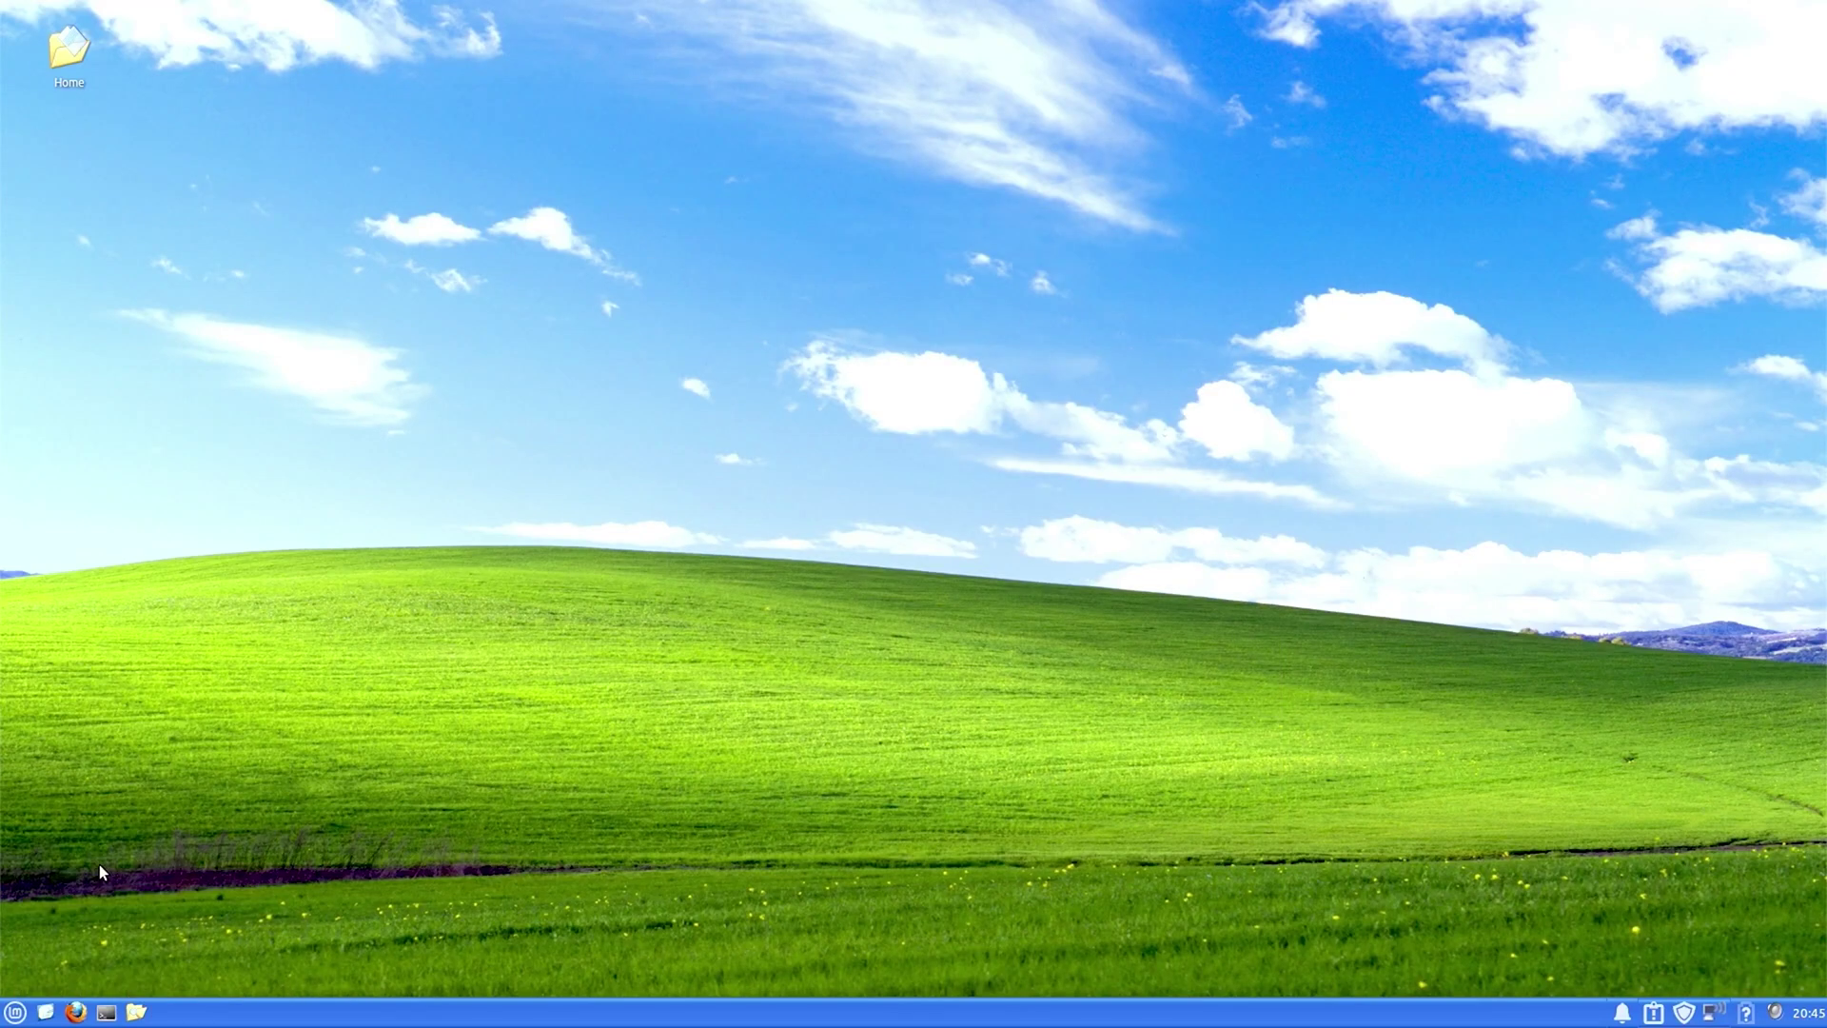
left_click(805, 324)
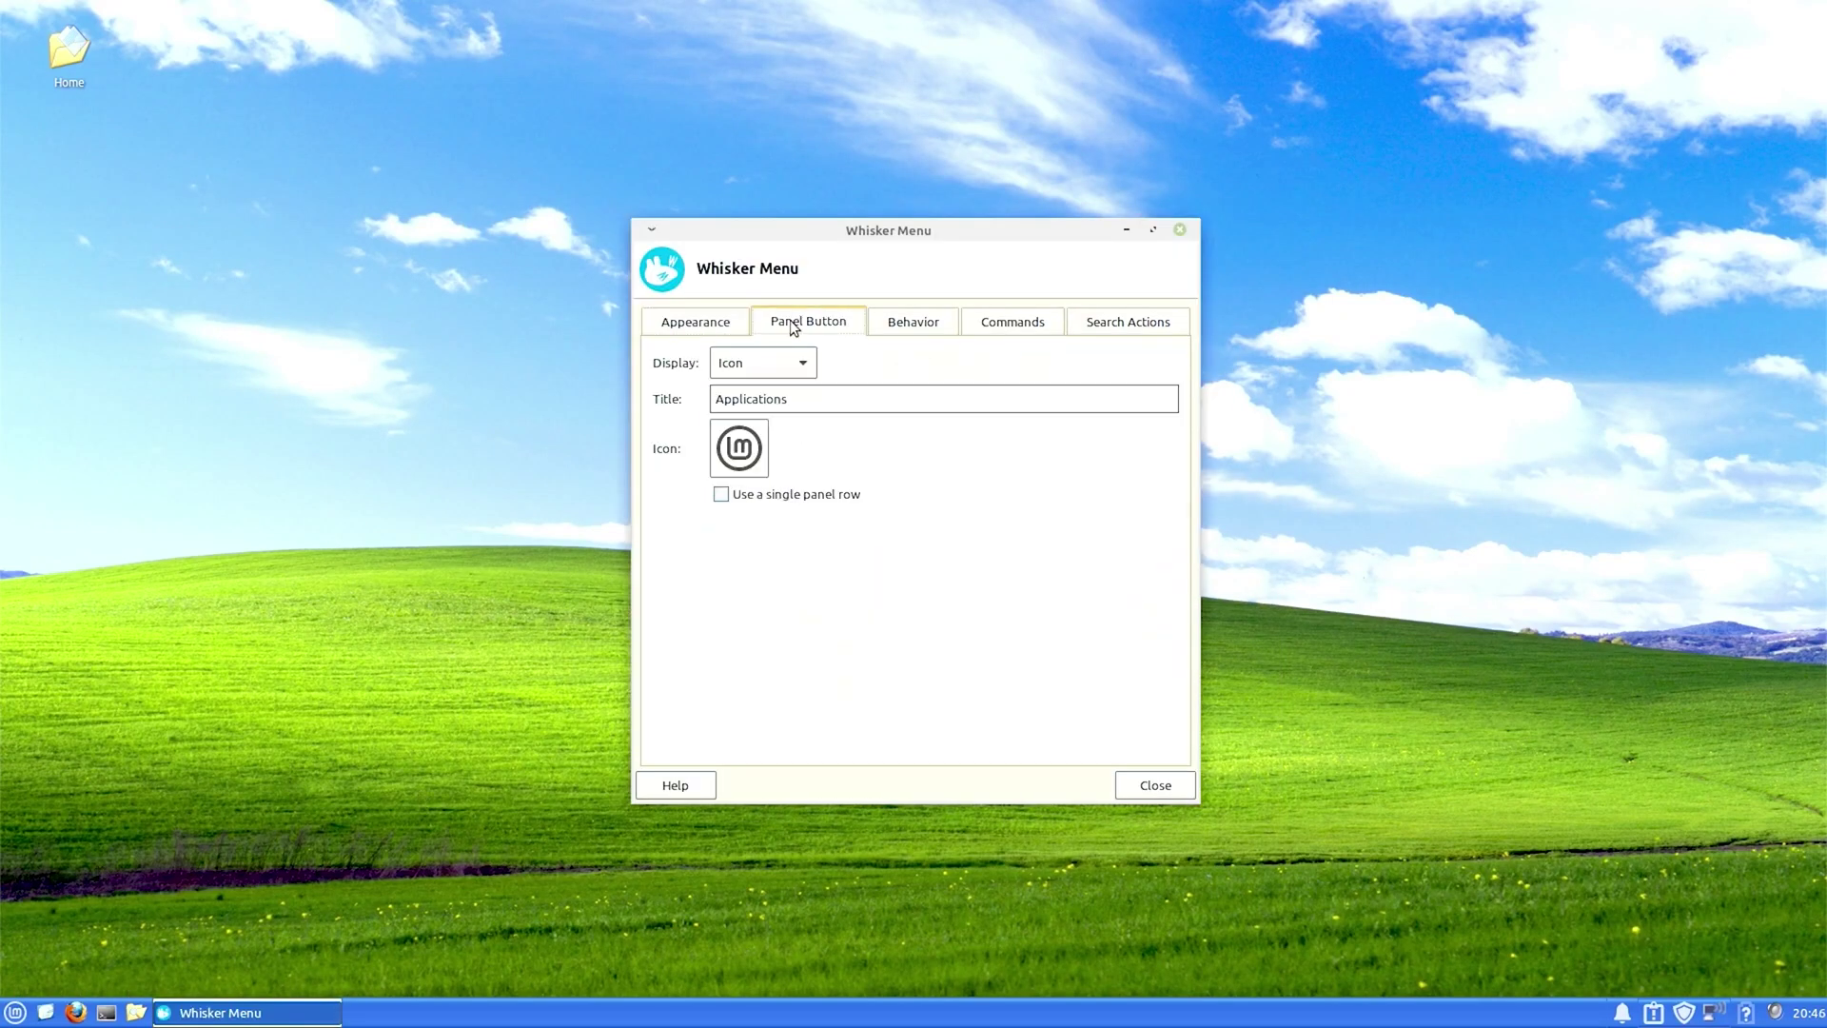
left_click(744, 454)
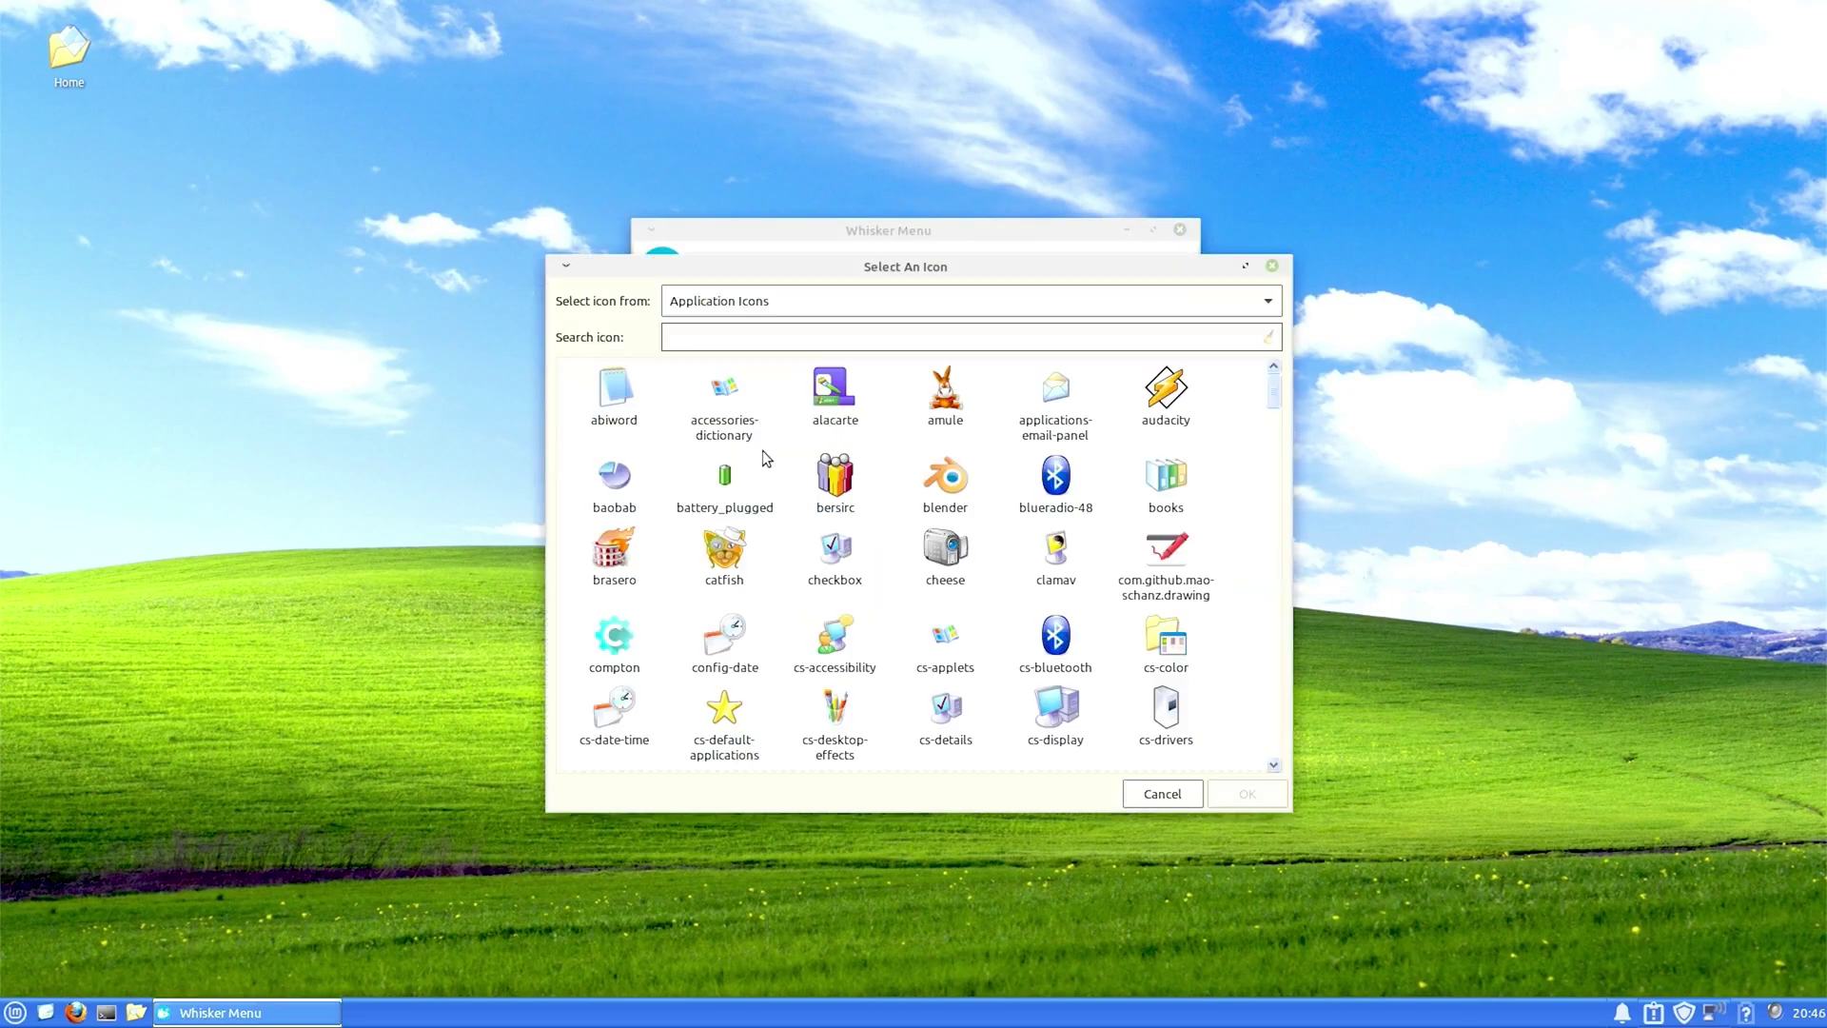
scroll(807, 314, "up", 1)
left_click(815, 306)
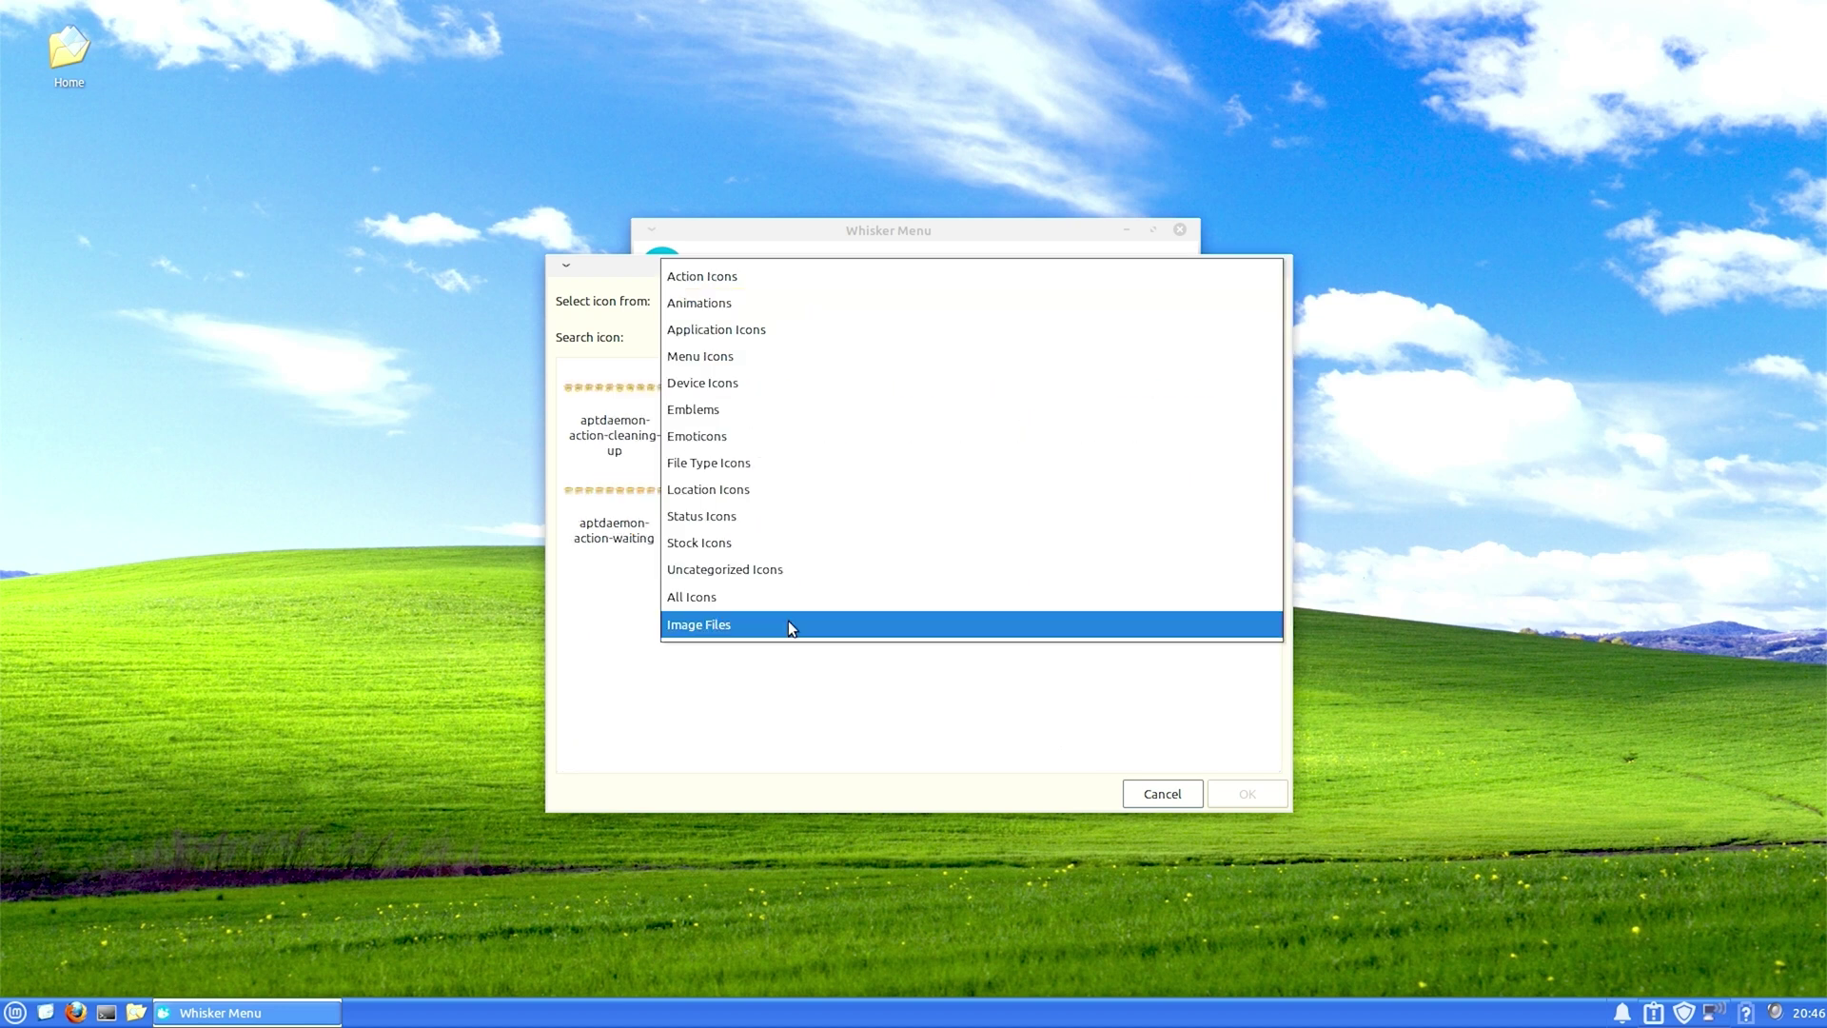
left_click(788, 621)
left_click(628, 561)
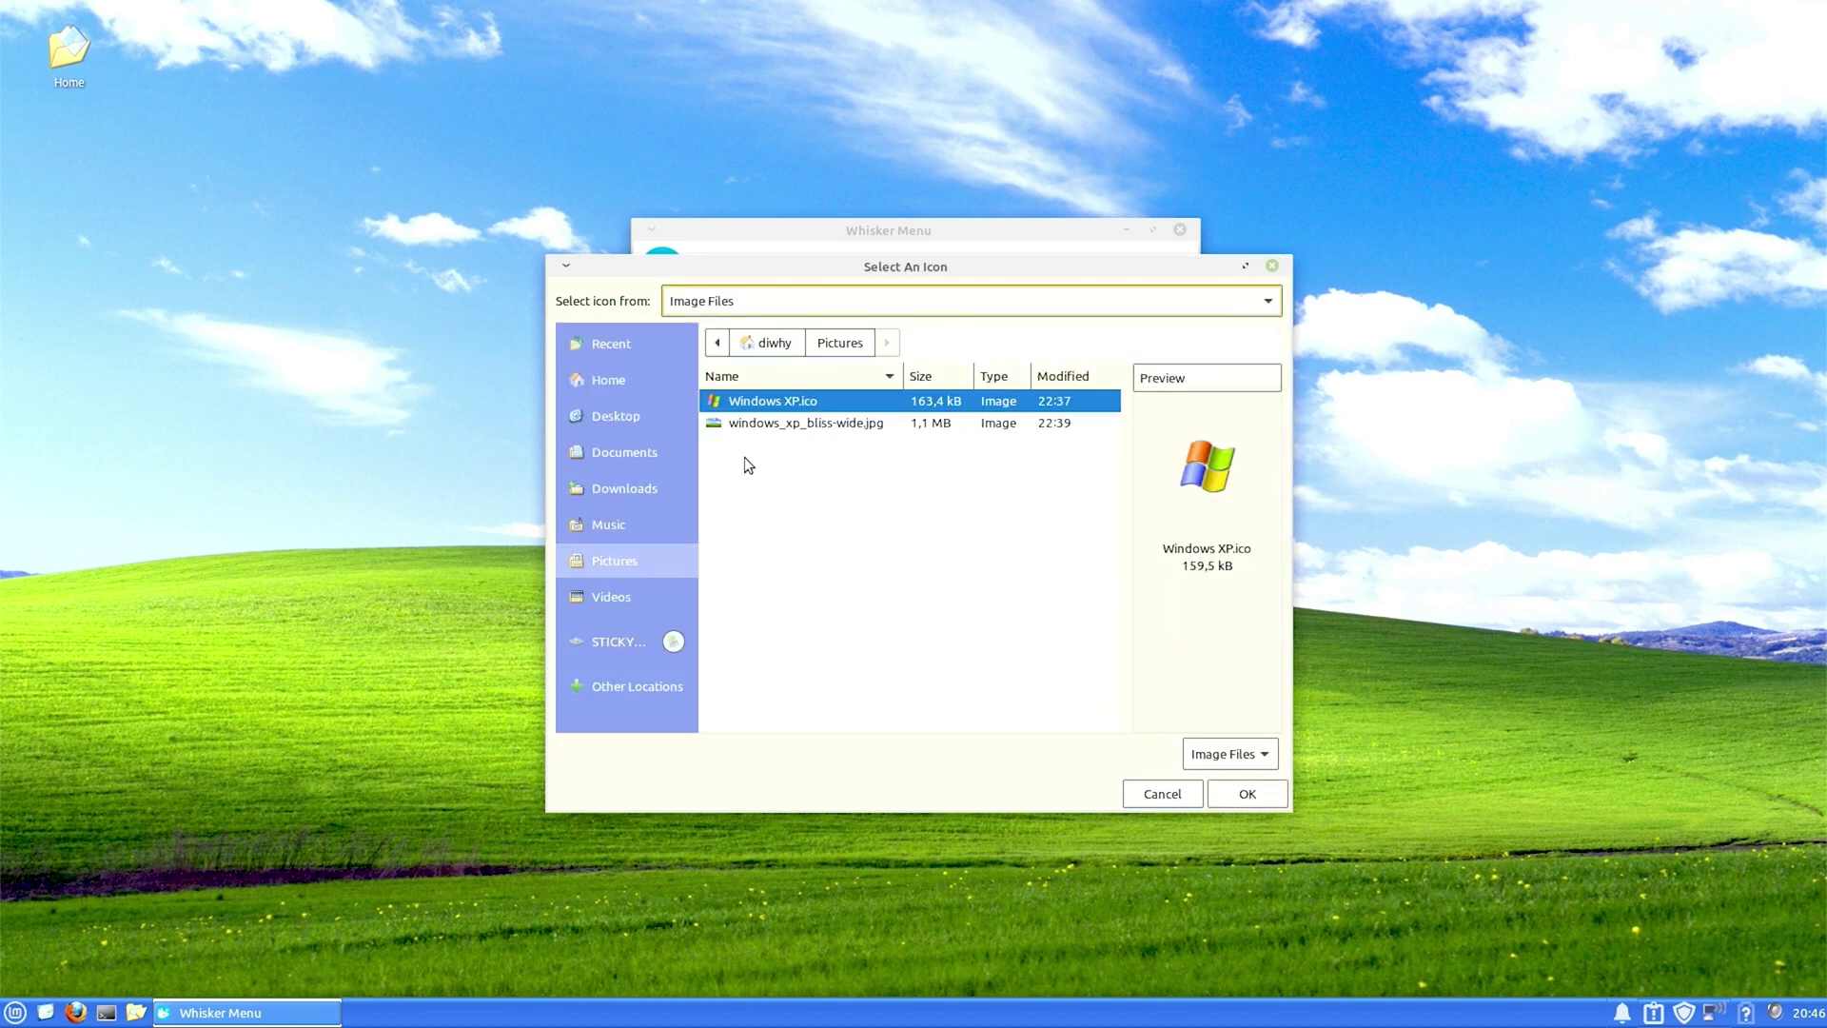
left_click(805, 403)
left_click(1246, 793)
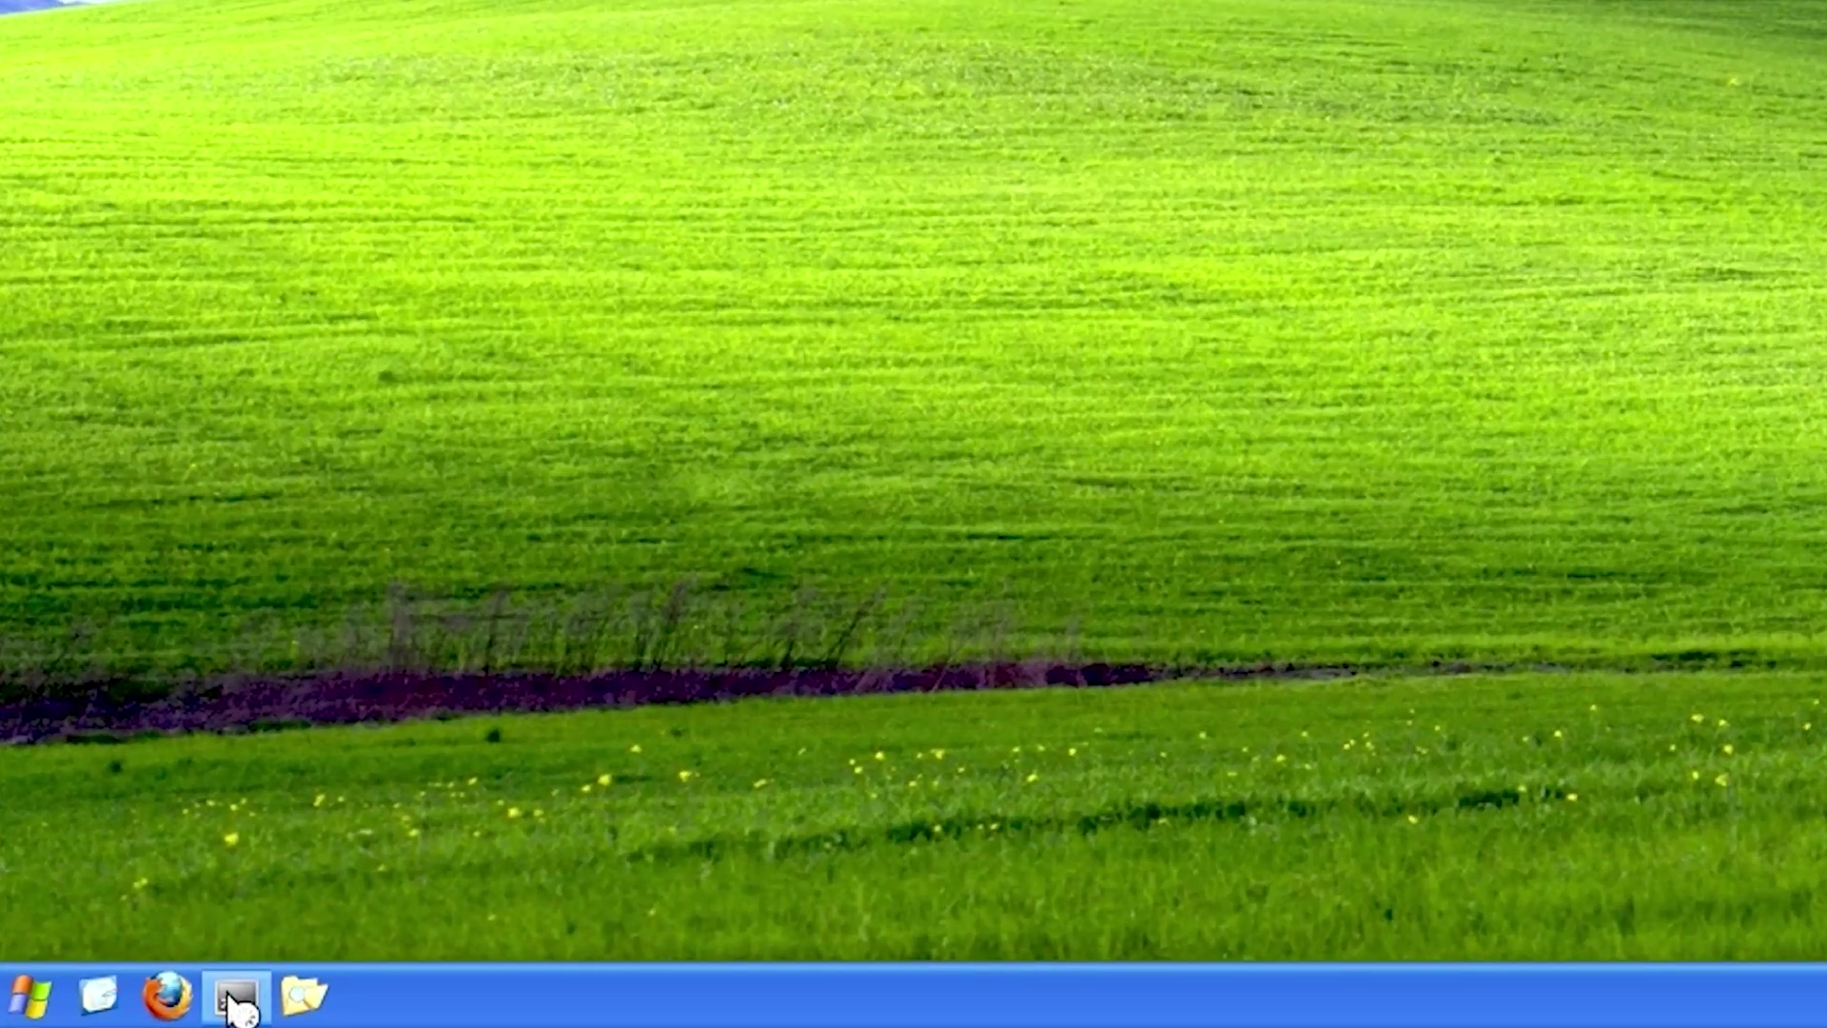
In a terminal, run sudo apt search wine, entering the account password, and review the results
left_click(236, 999)
type("su")
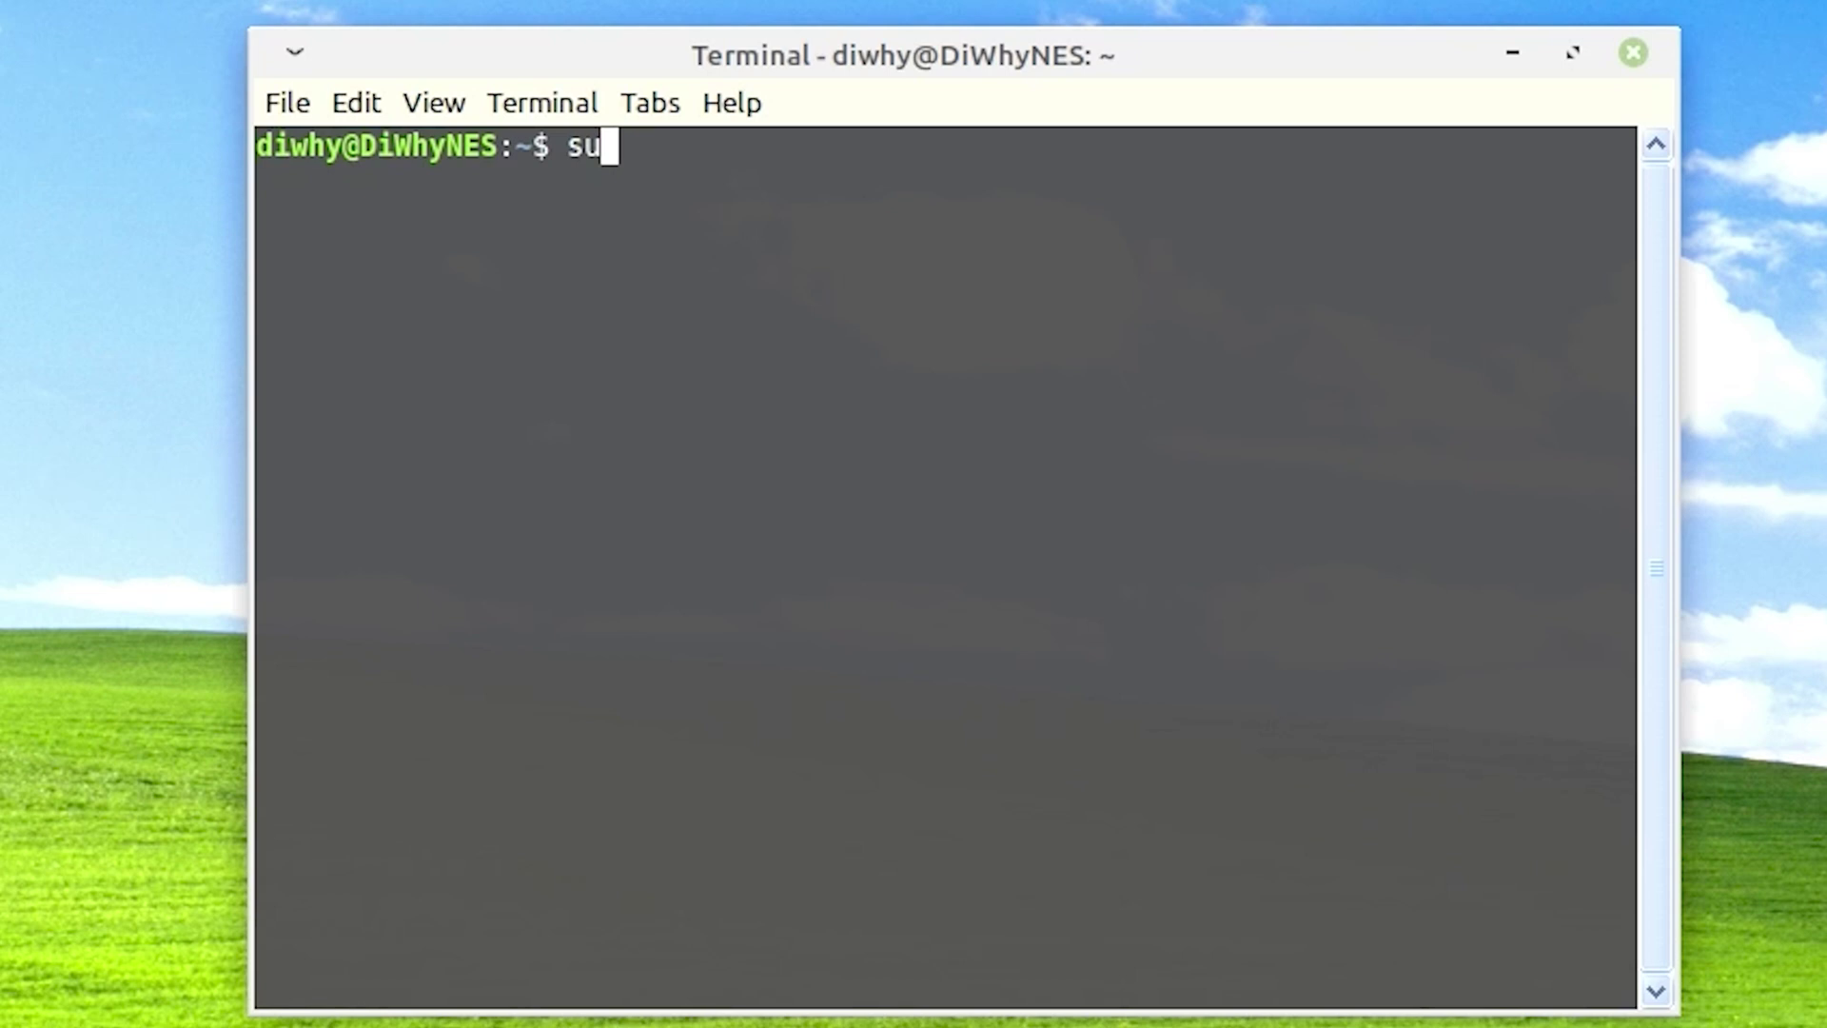
type("do se")
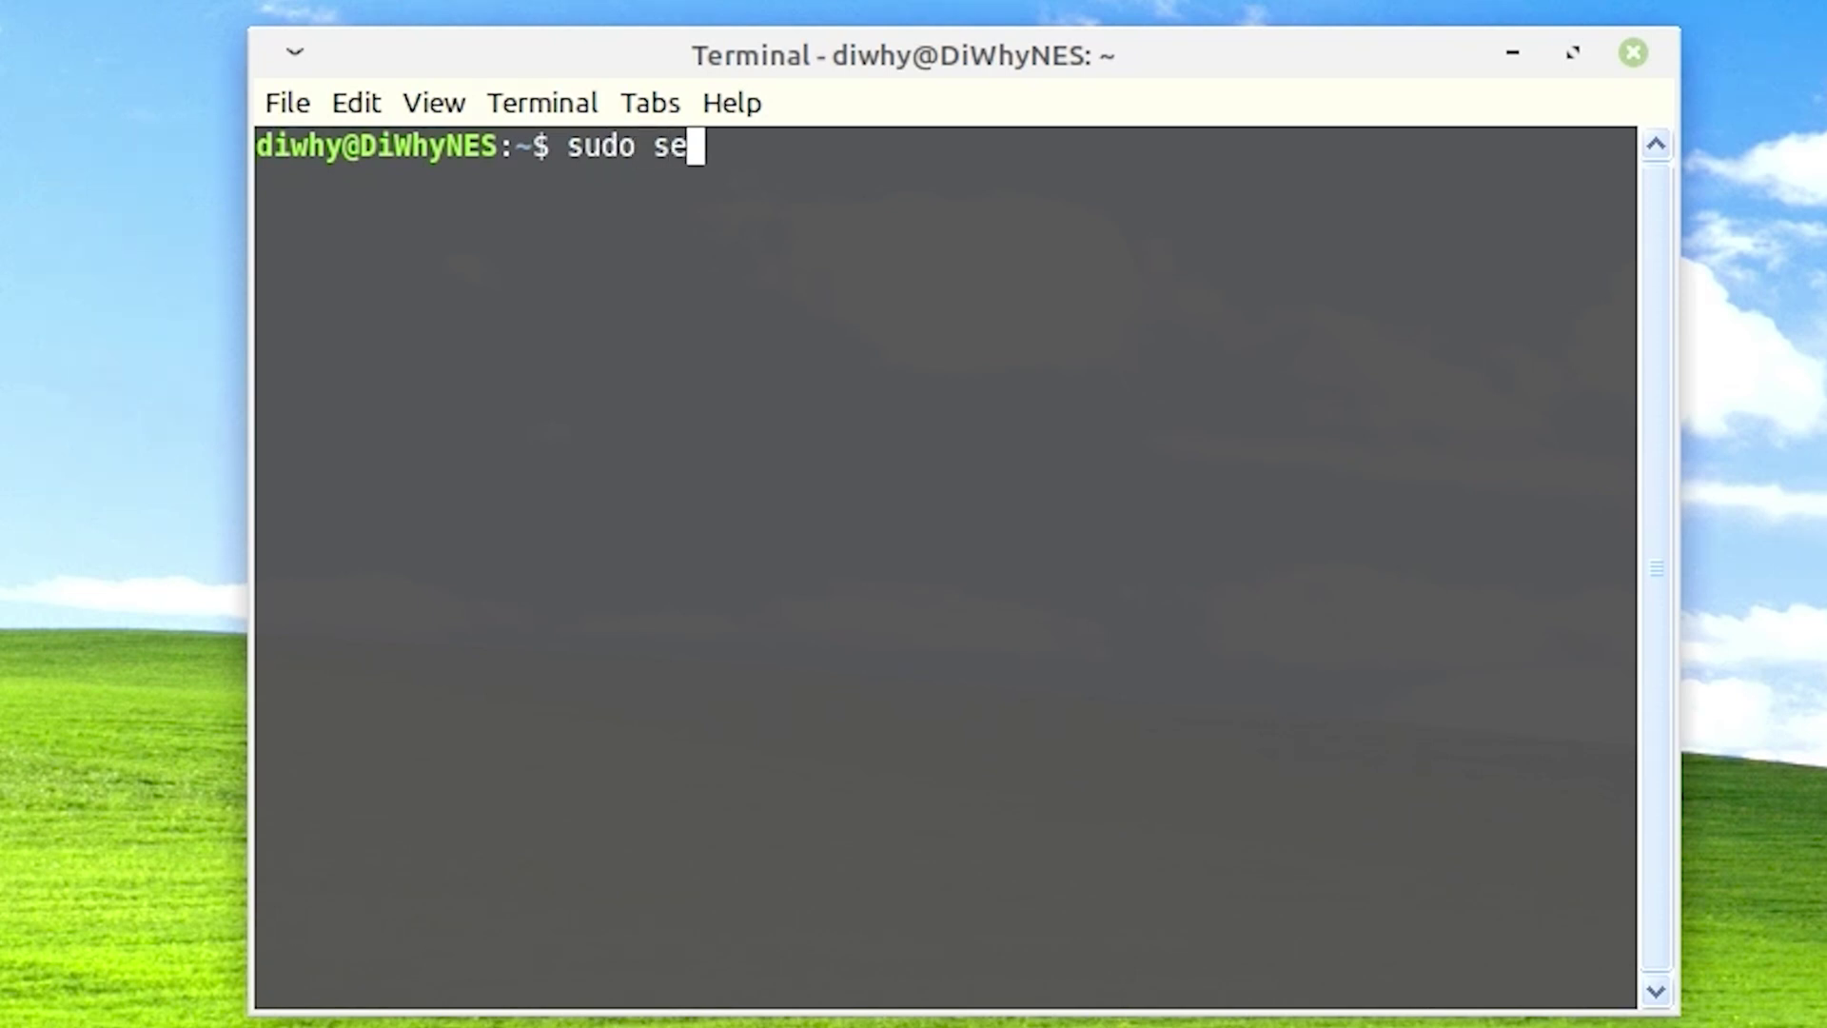
type("arch wine")
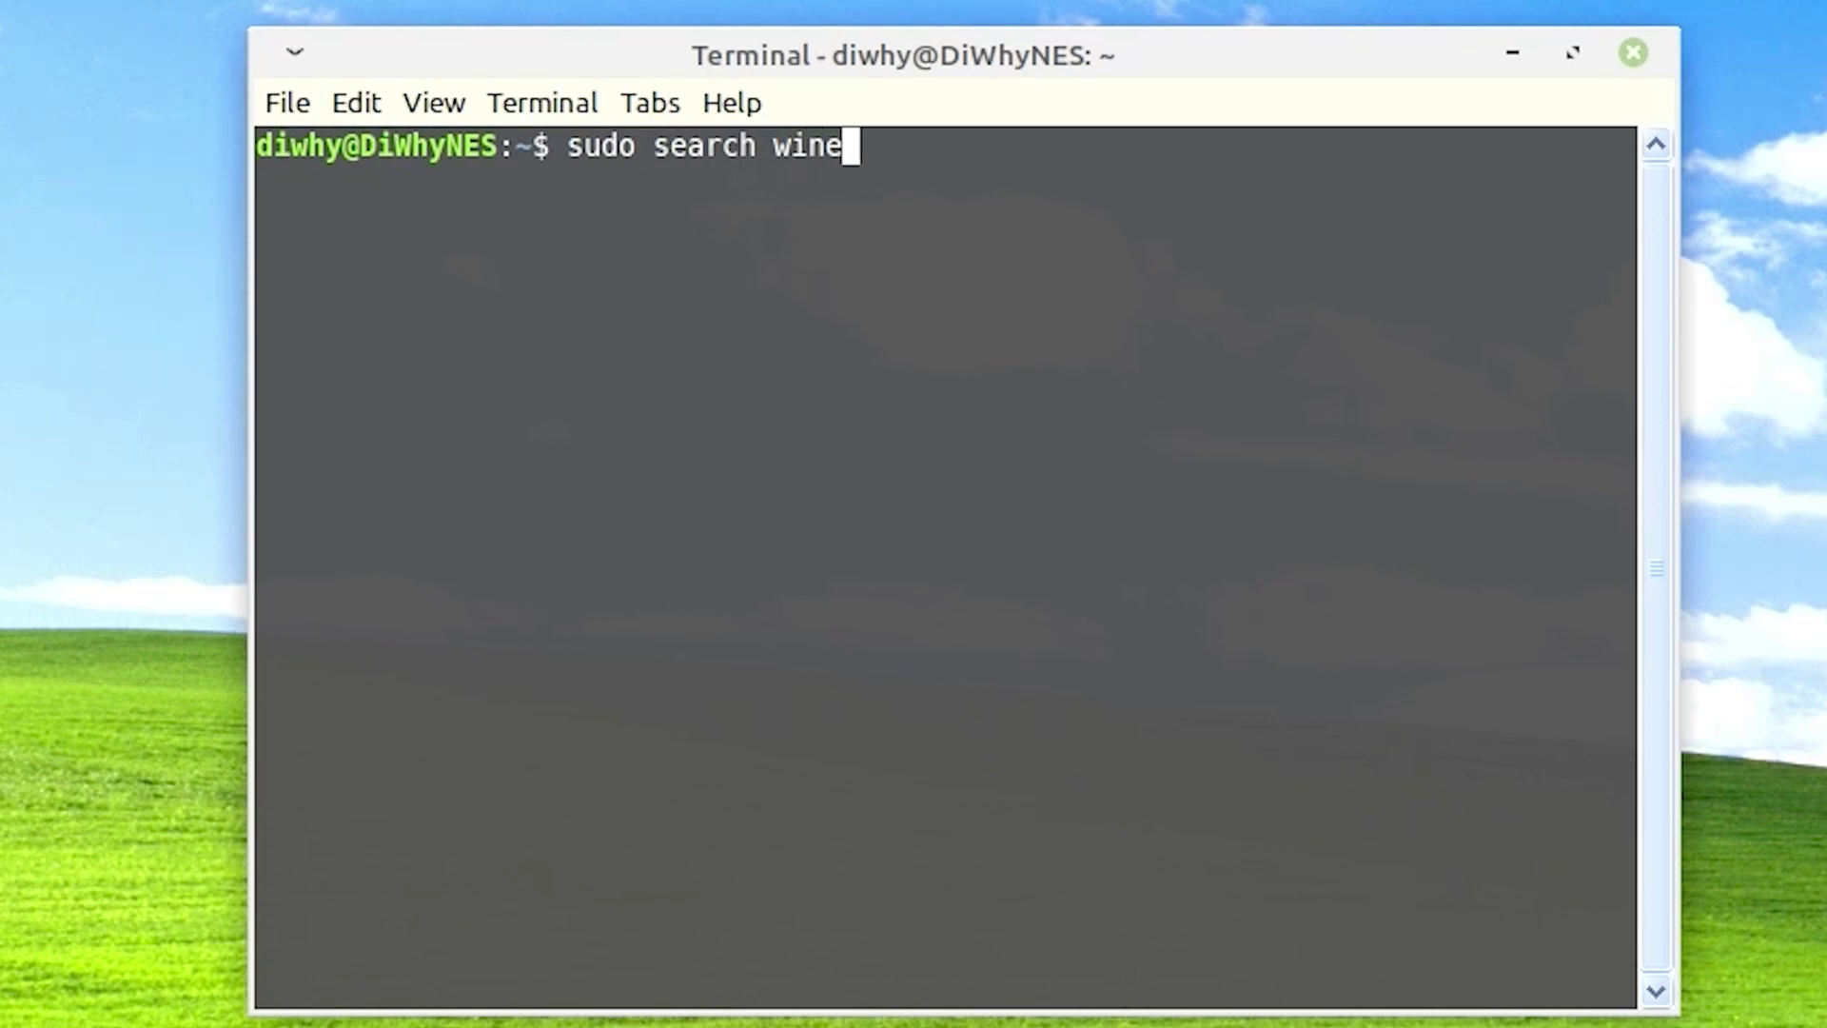
key("Return")
type("********")
key("Return")
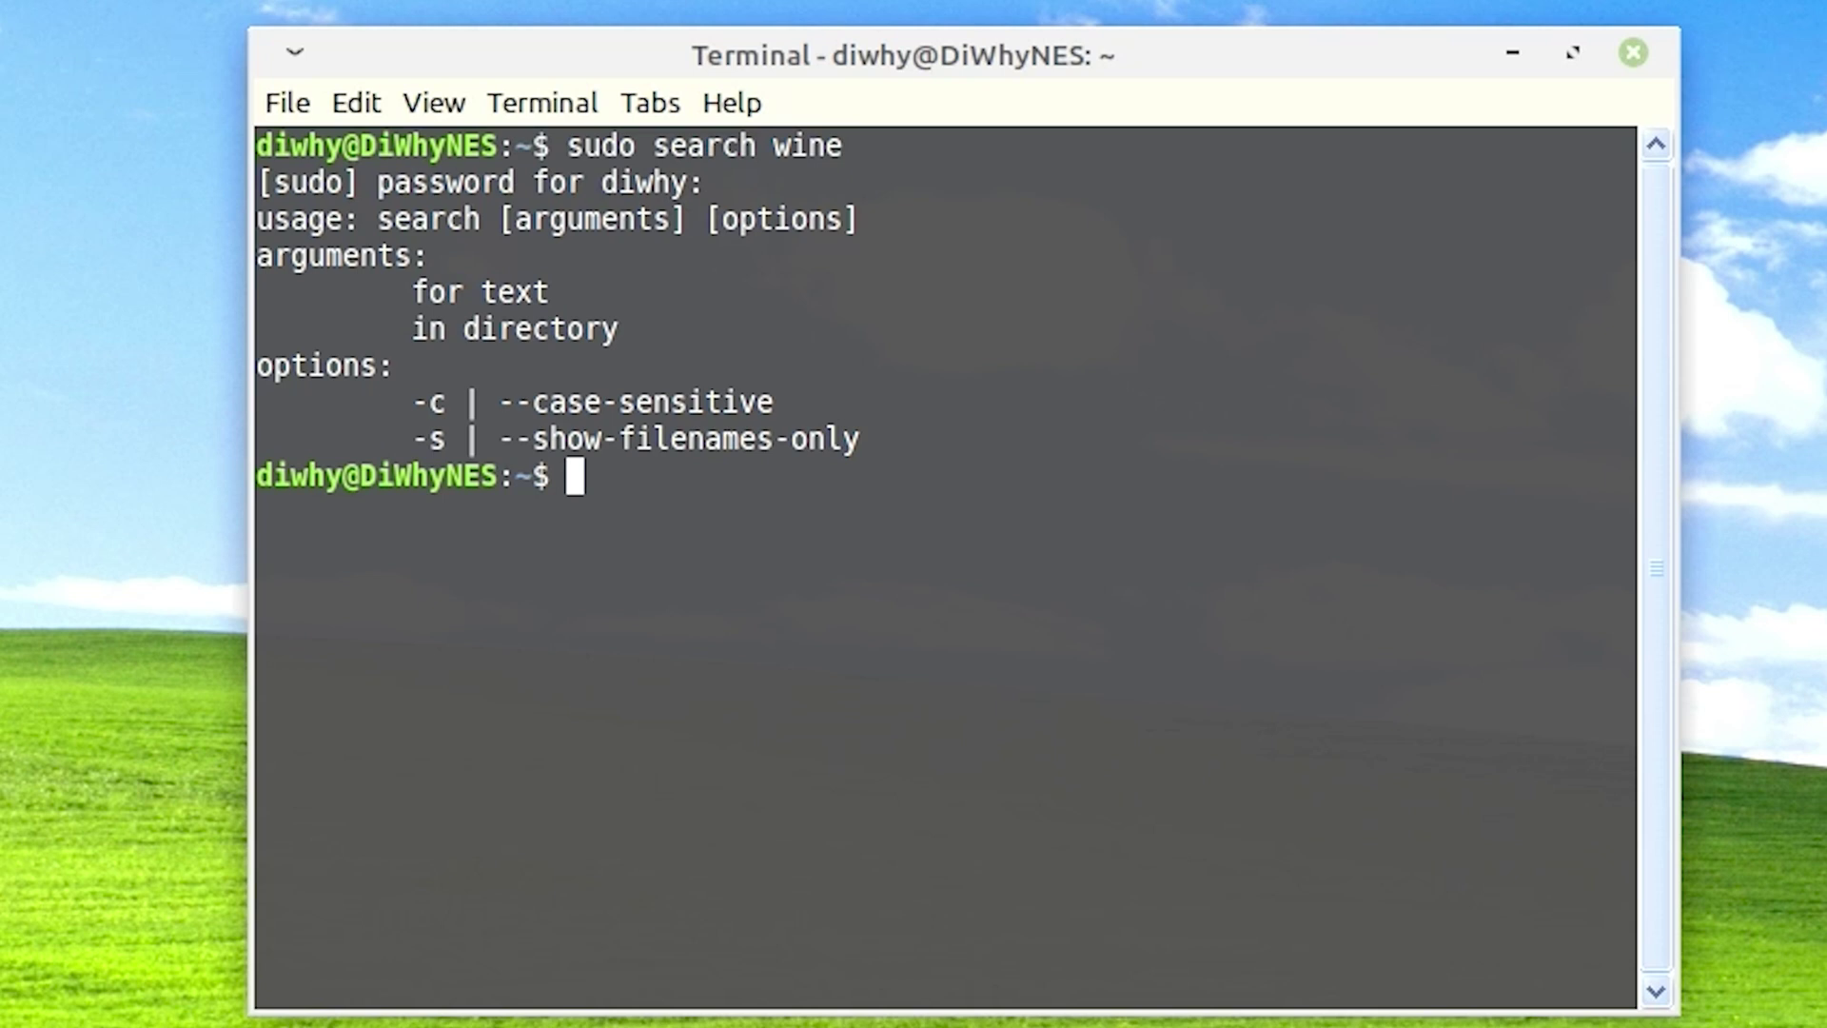
key("Up")
key("Left")
key("Left")
key("Left")
key("Left")
key("Left")
key("Left")
key("Left")
key("Left")
key("Left")
key("Left")
key("Left")
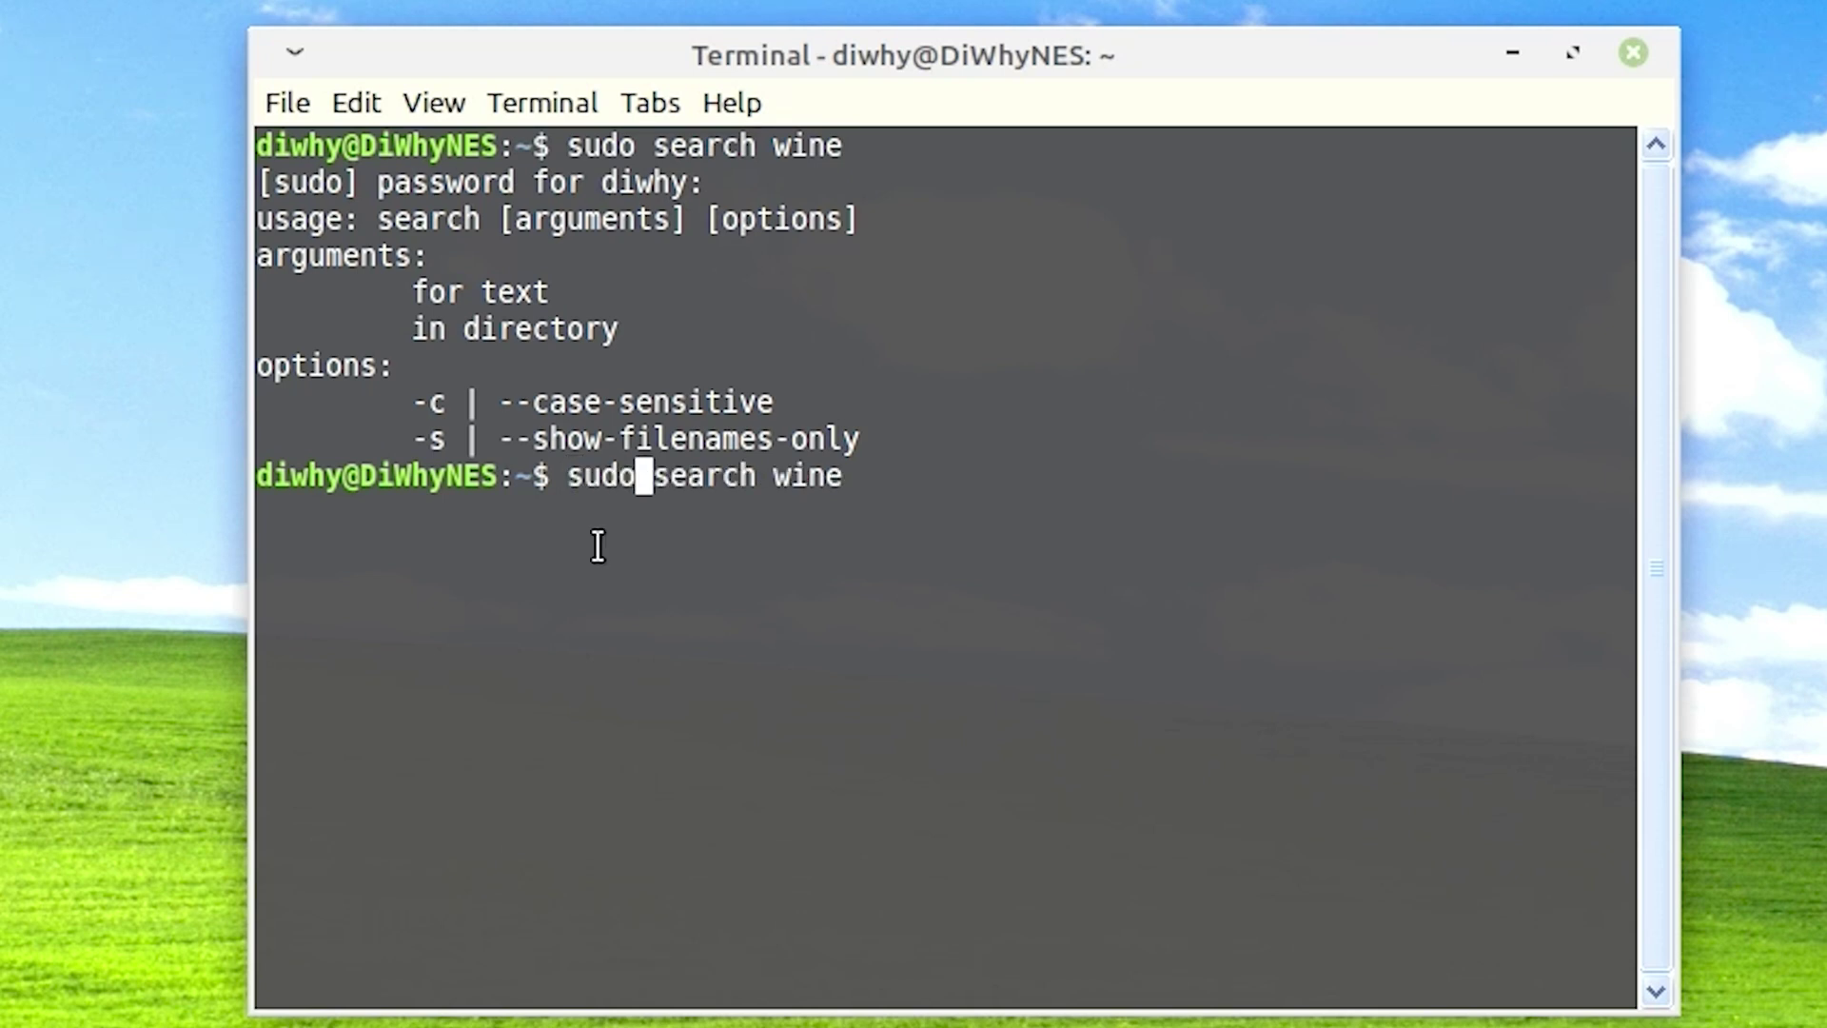
type("apt")
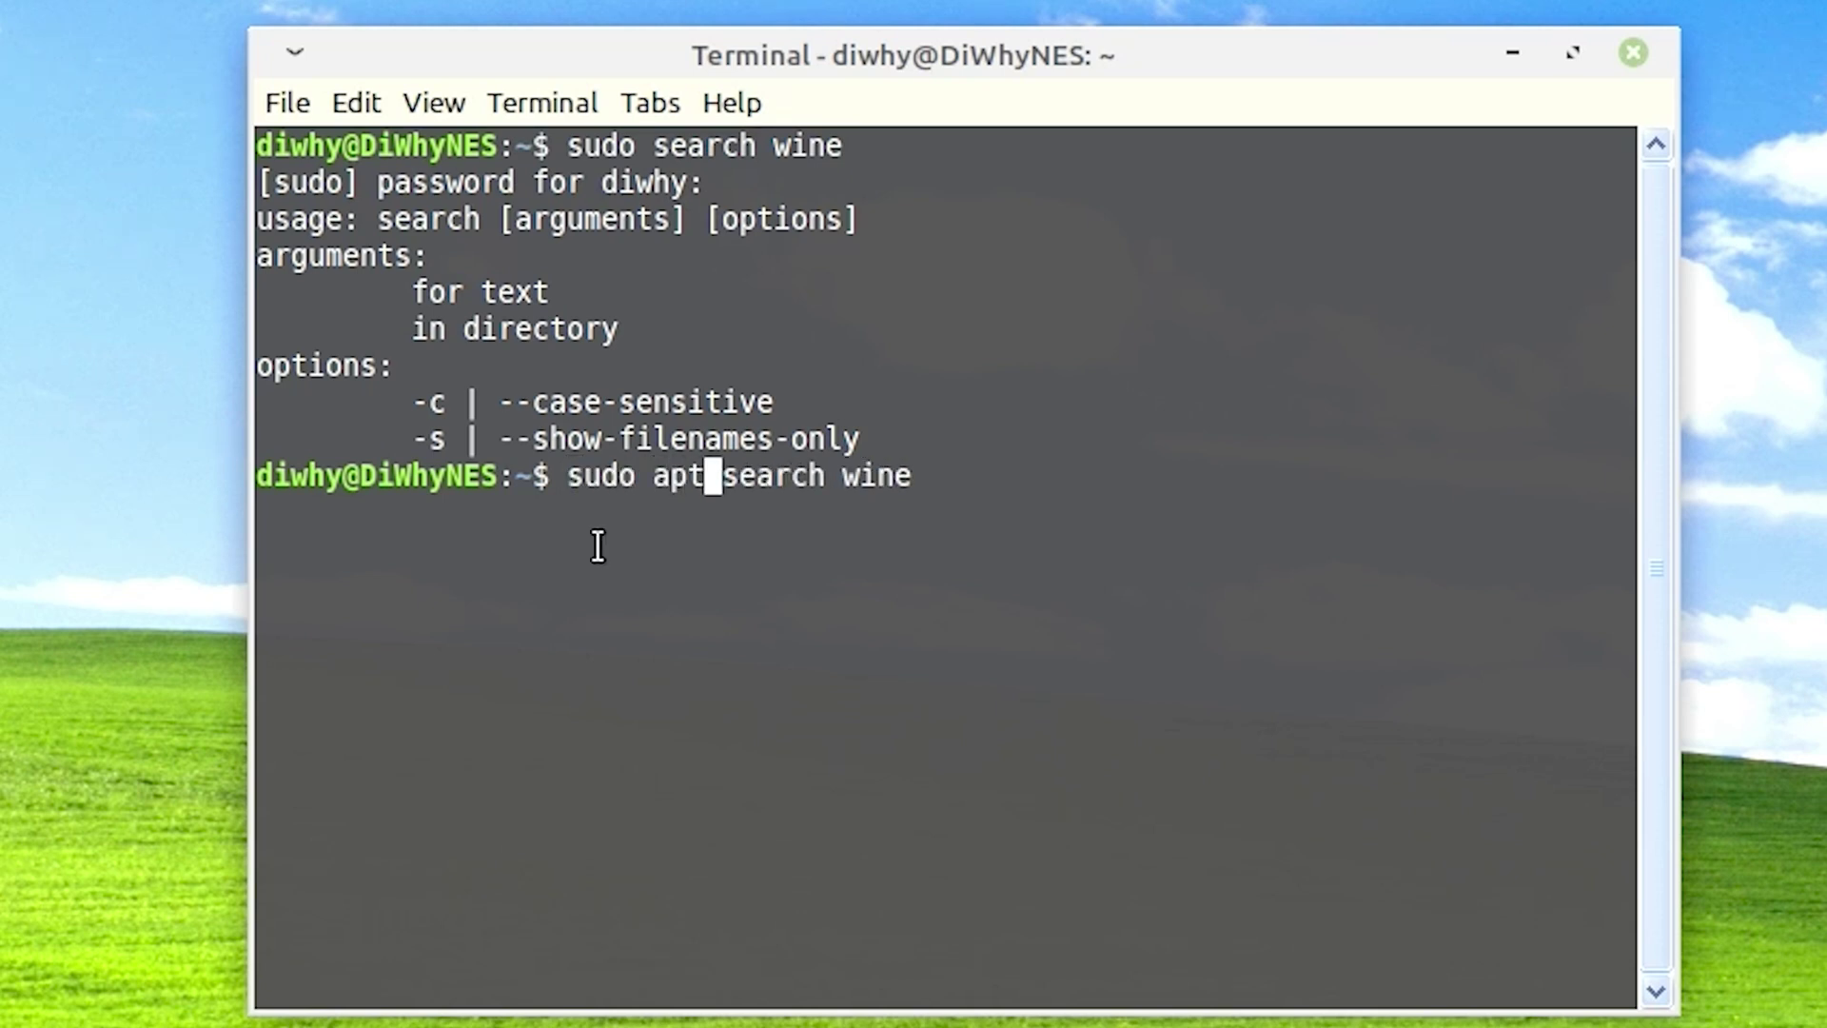
key("Right")
key("Right")
key("Right")
key("Right")
key("Right")
key("Right")
key("Right")
key("Right")
key("Right")
key("Right")
key("Right")
key("Right")
key("Return")
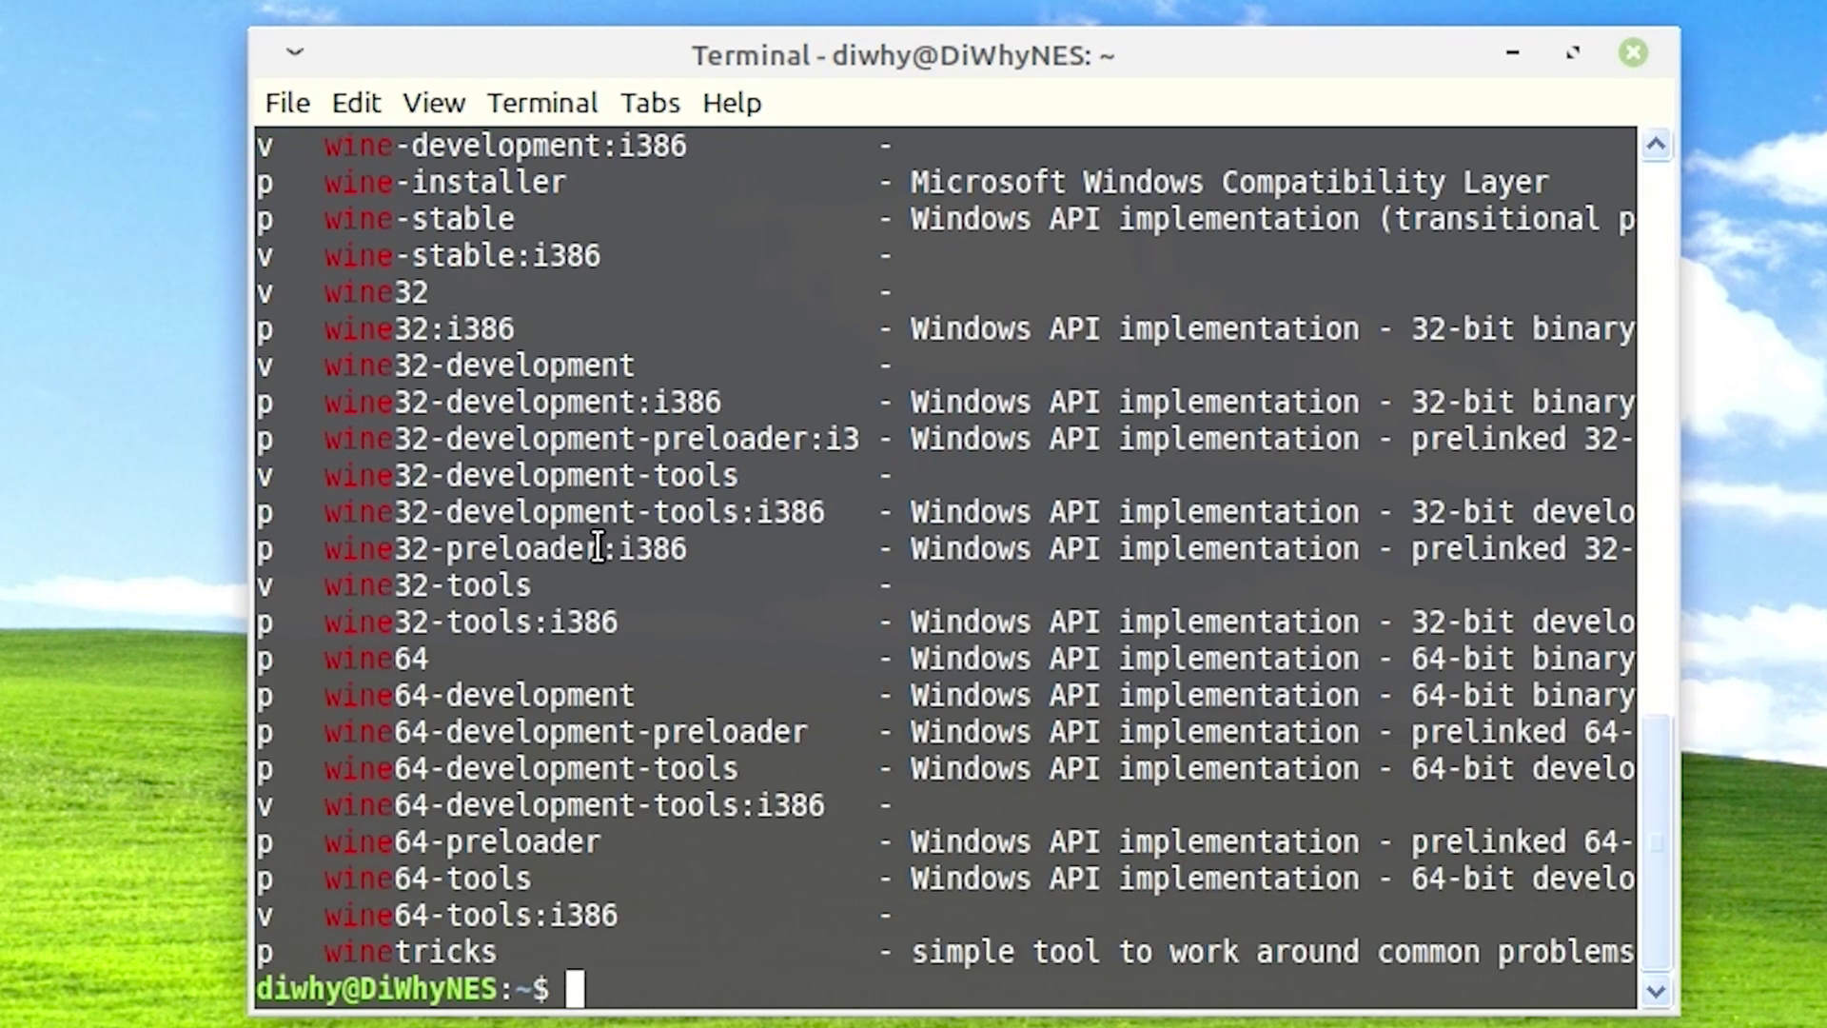
scroll(694, 755, "up", 7)
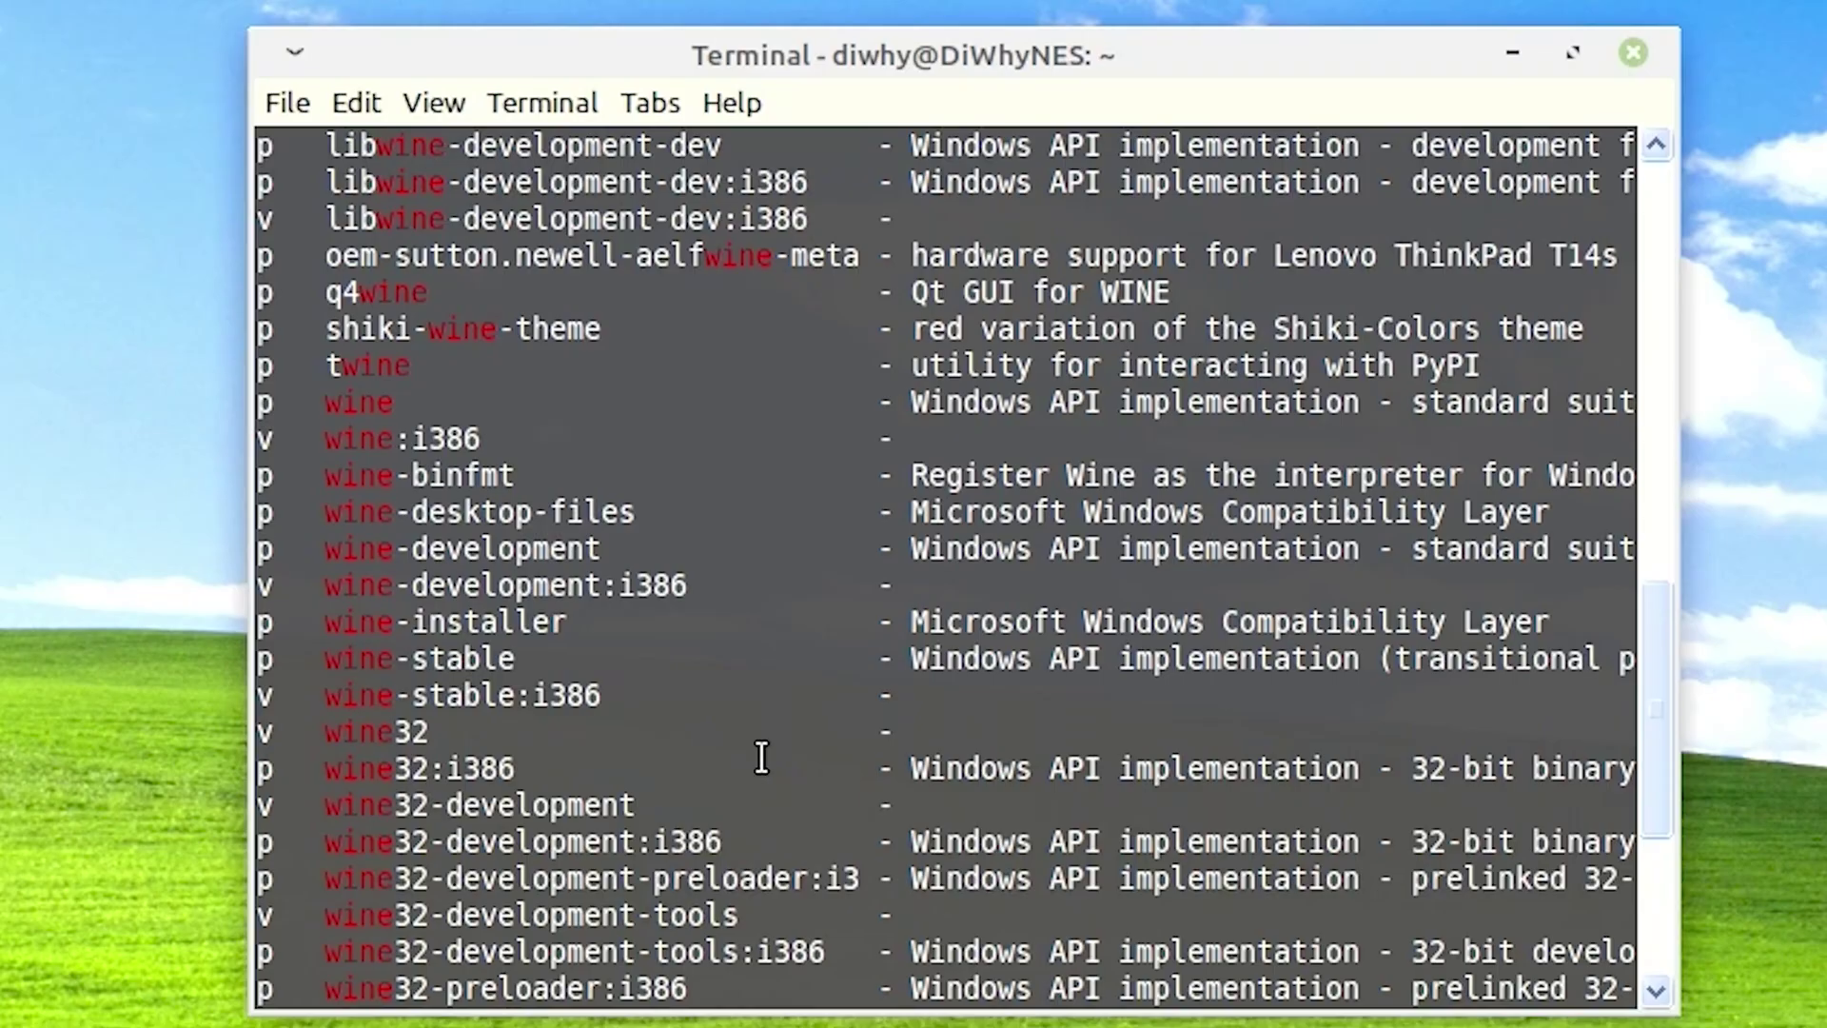
scroll(761, 750, "up", 5)
Run sudo apt install wine and confirm installing the 260 new packages with y
type("sudo a")
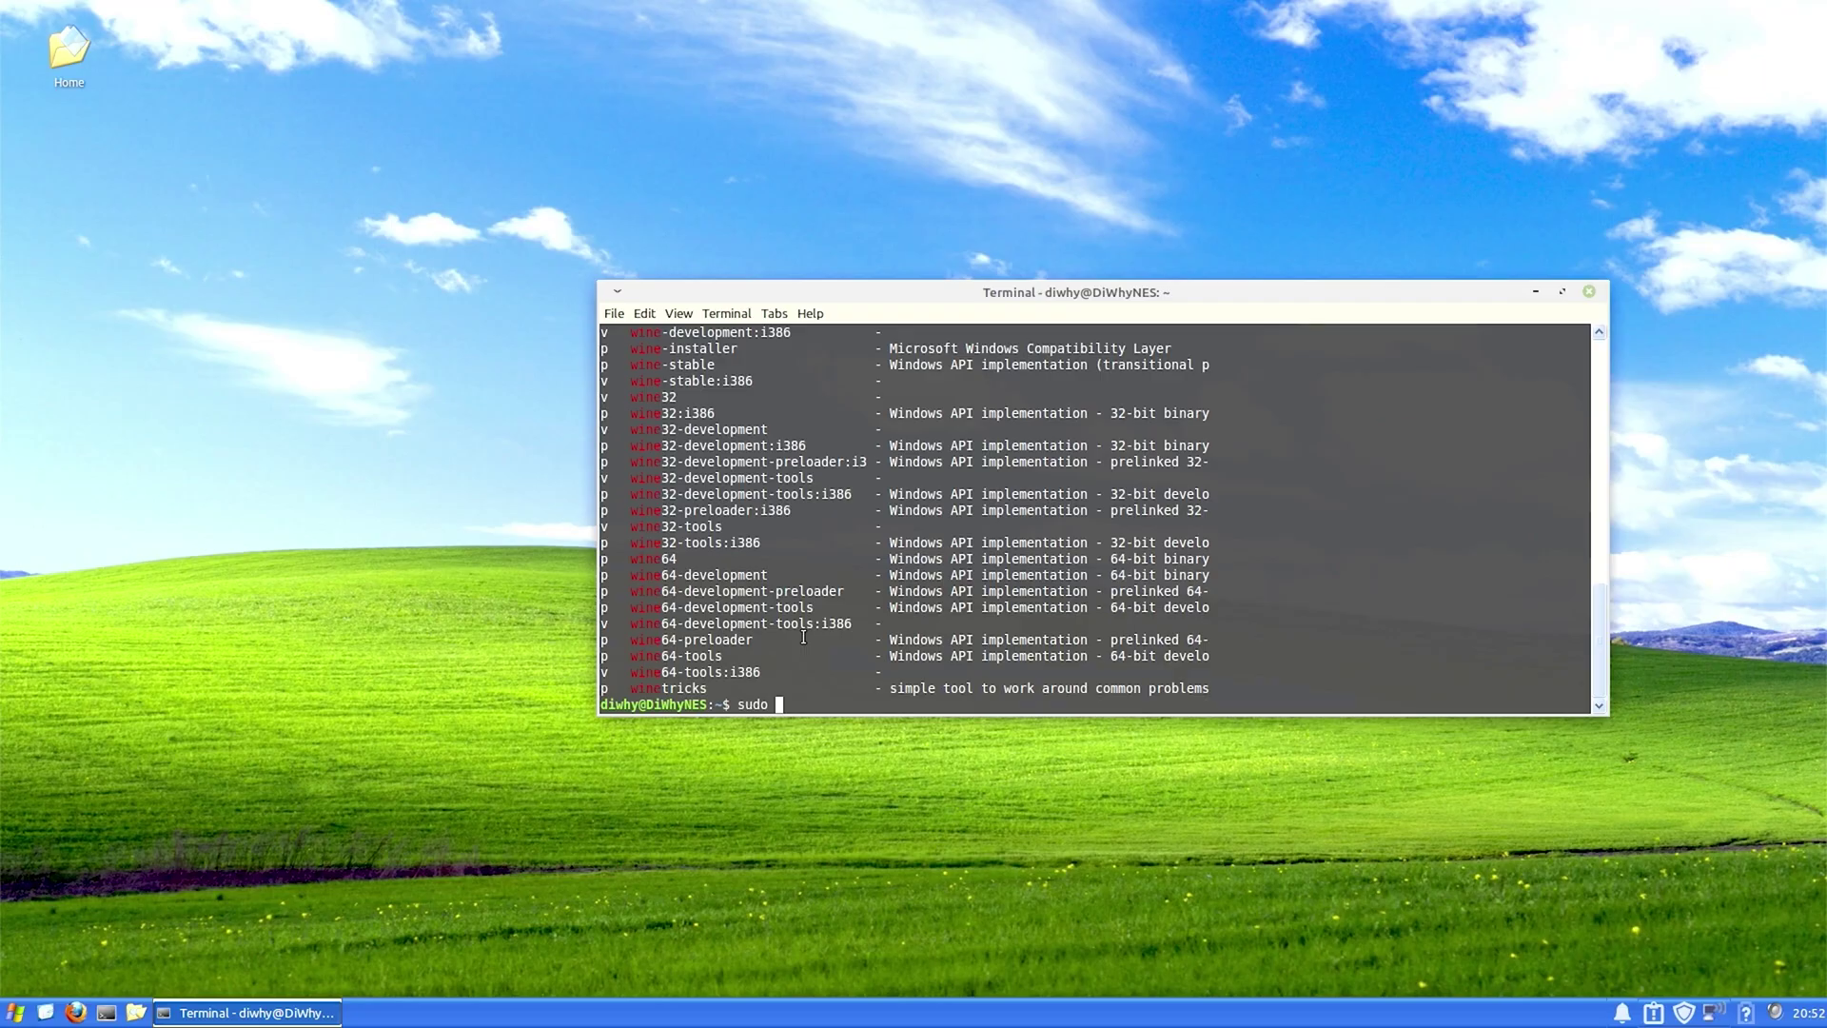
type("pt inst")
type("all ")
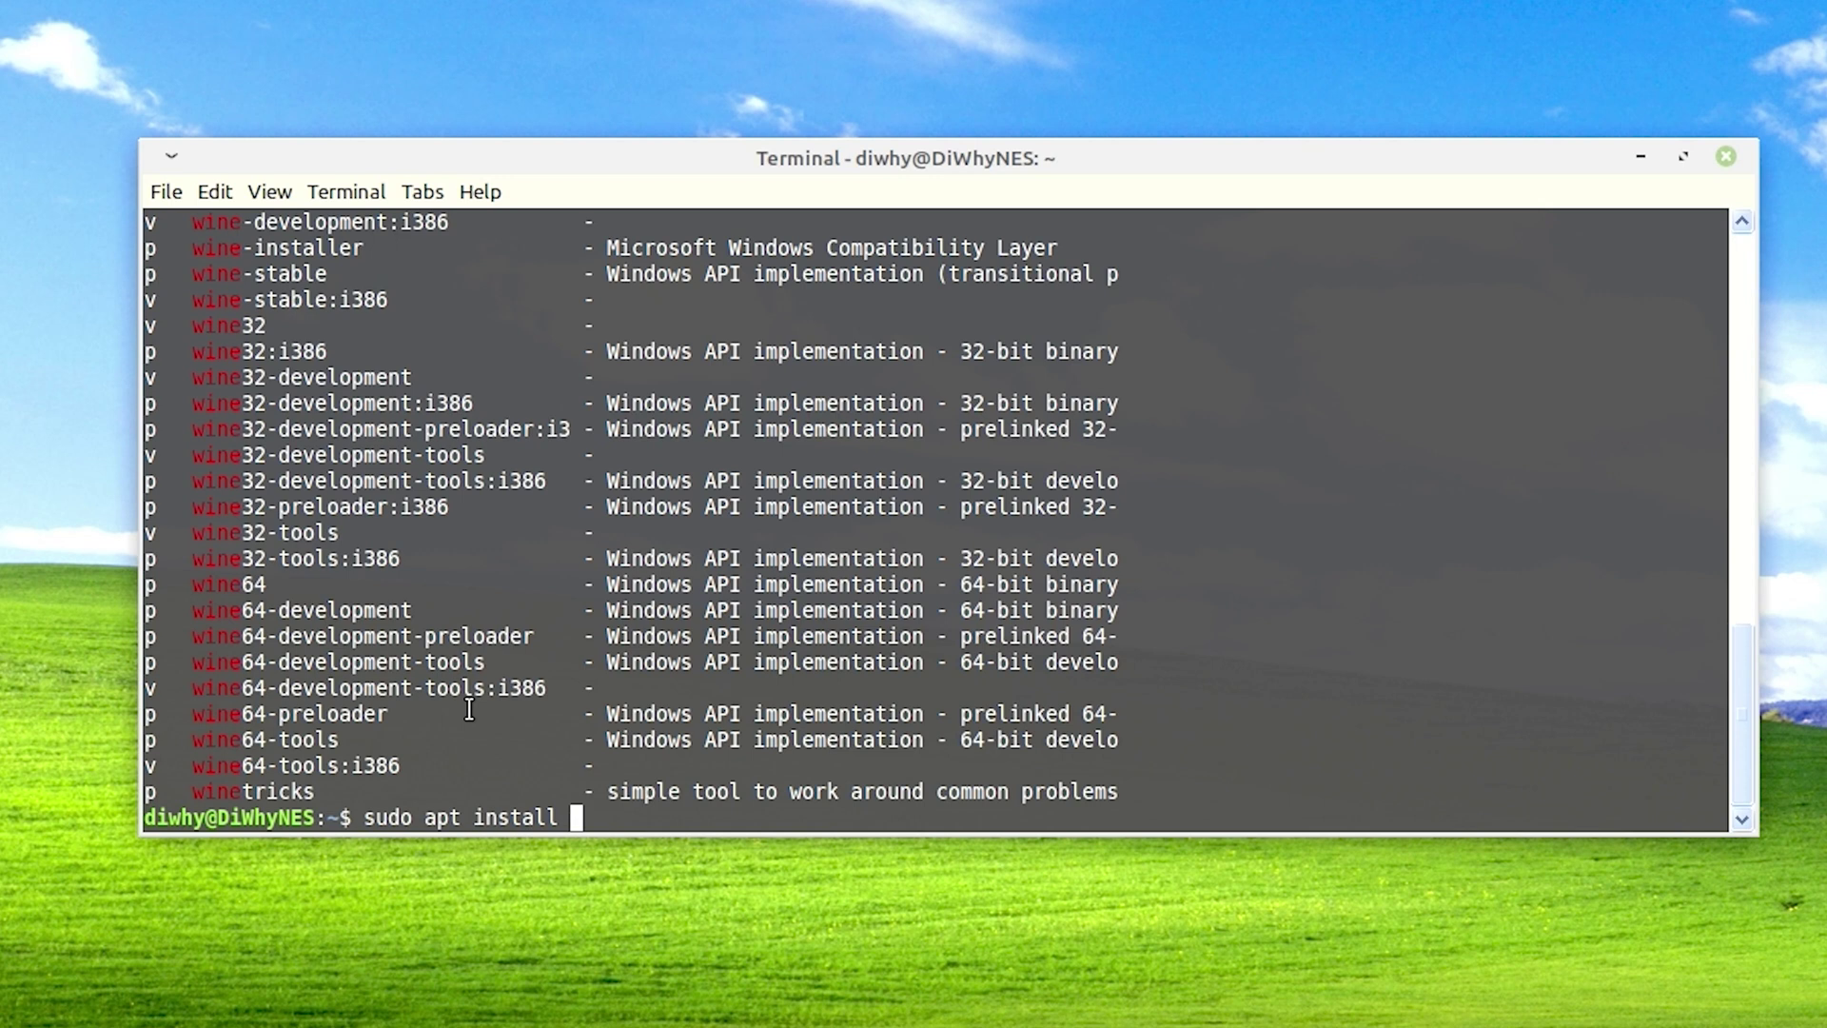
type("wine")
key("Return")
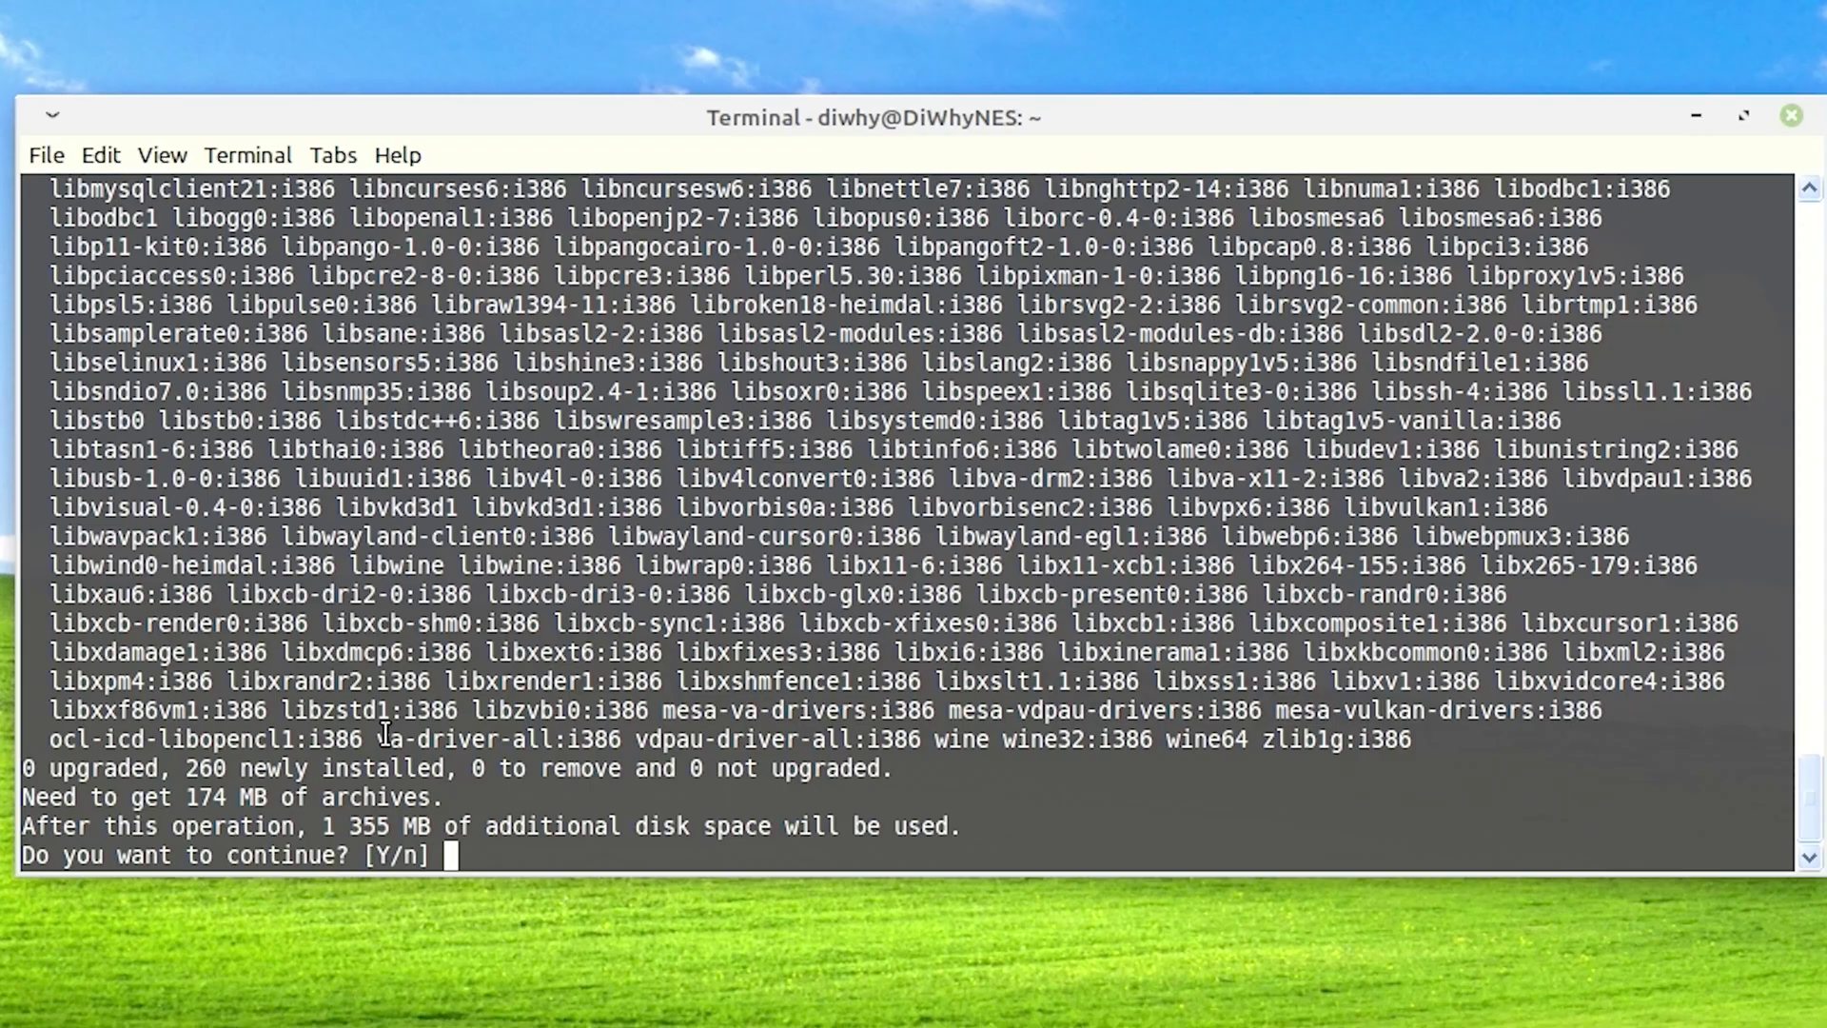
type("y")
key("Return")
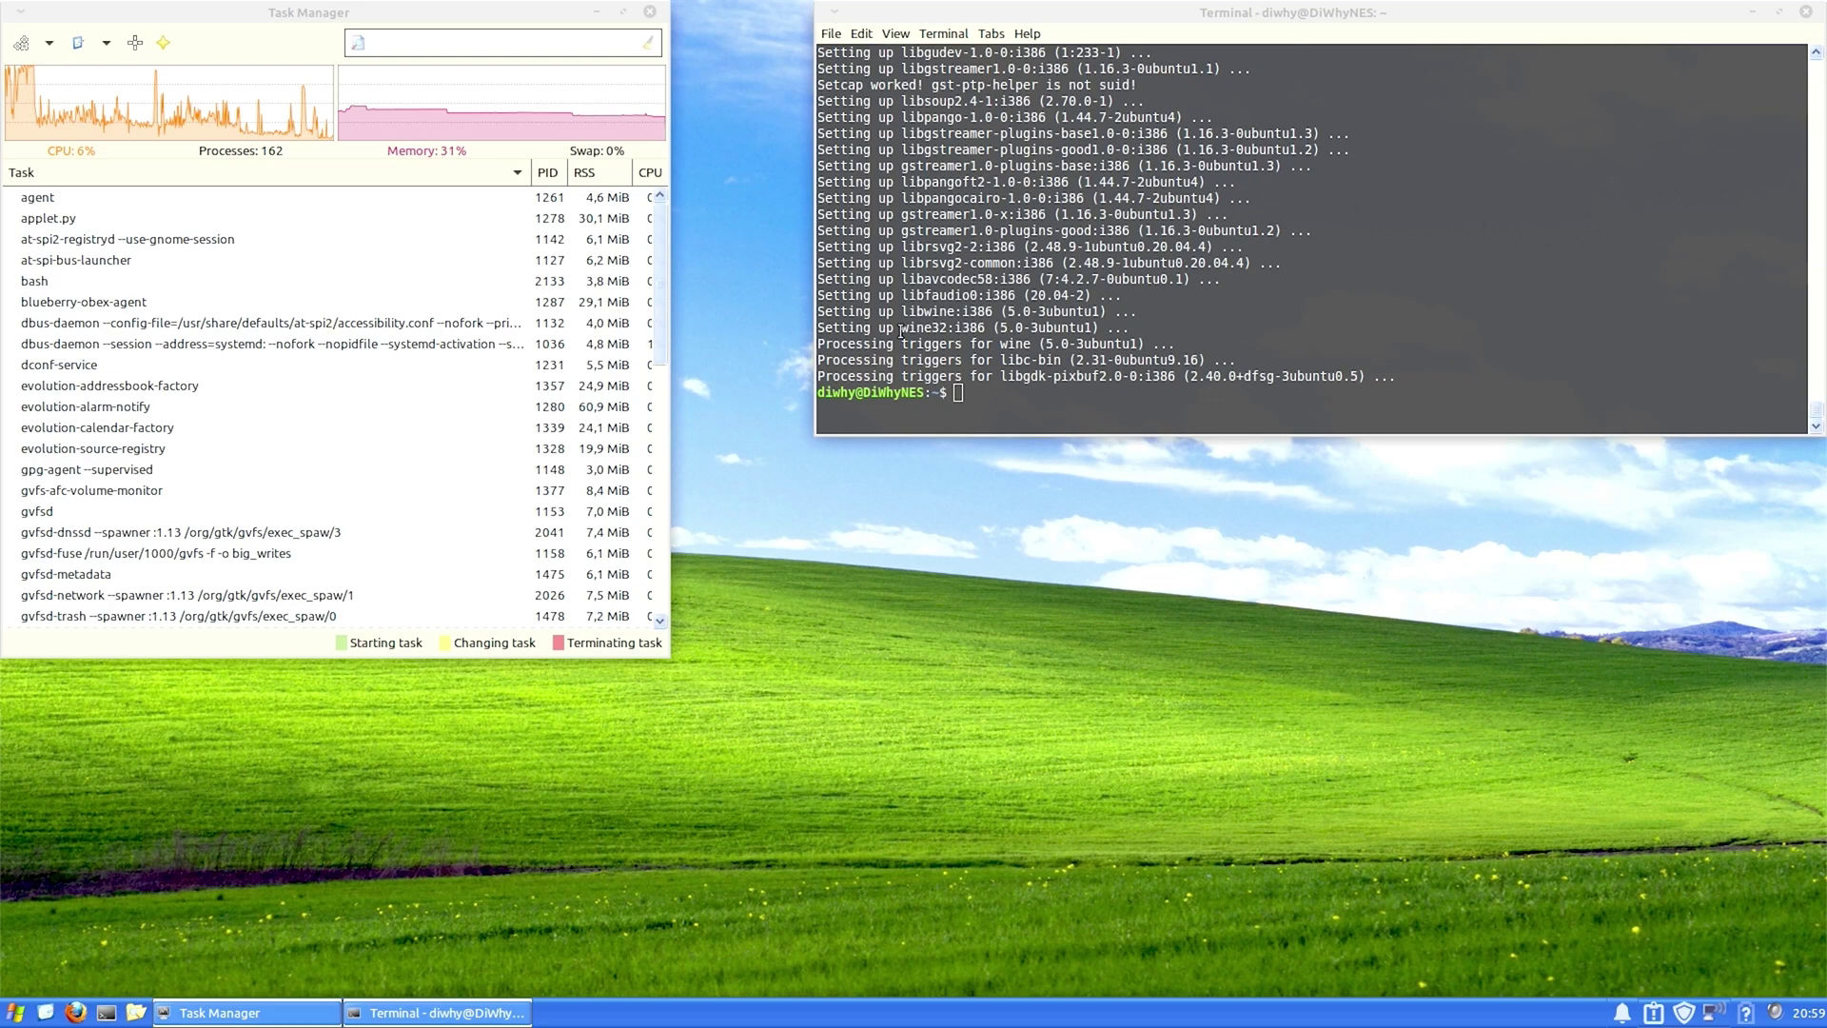
Run winecfg from the terminal and choose Windows XP in the Windows Version list
left_click(971, 400)
type("wine")
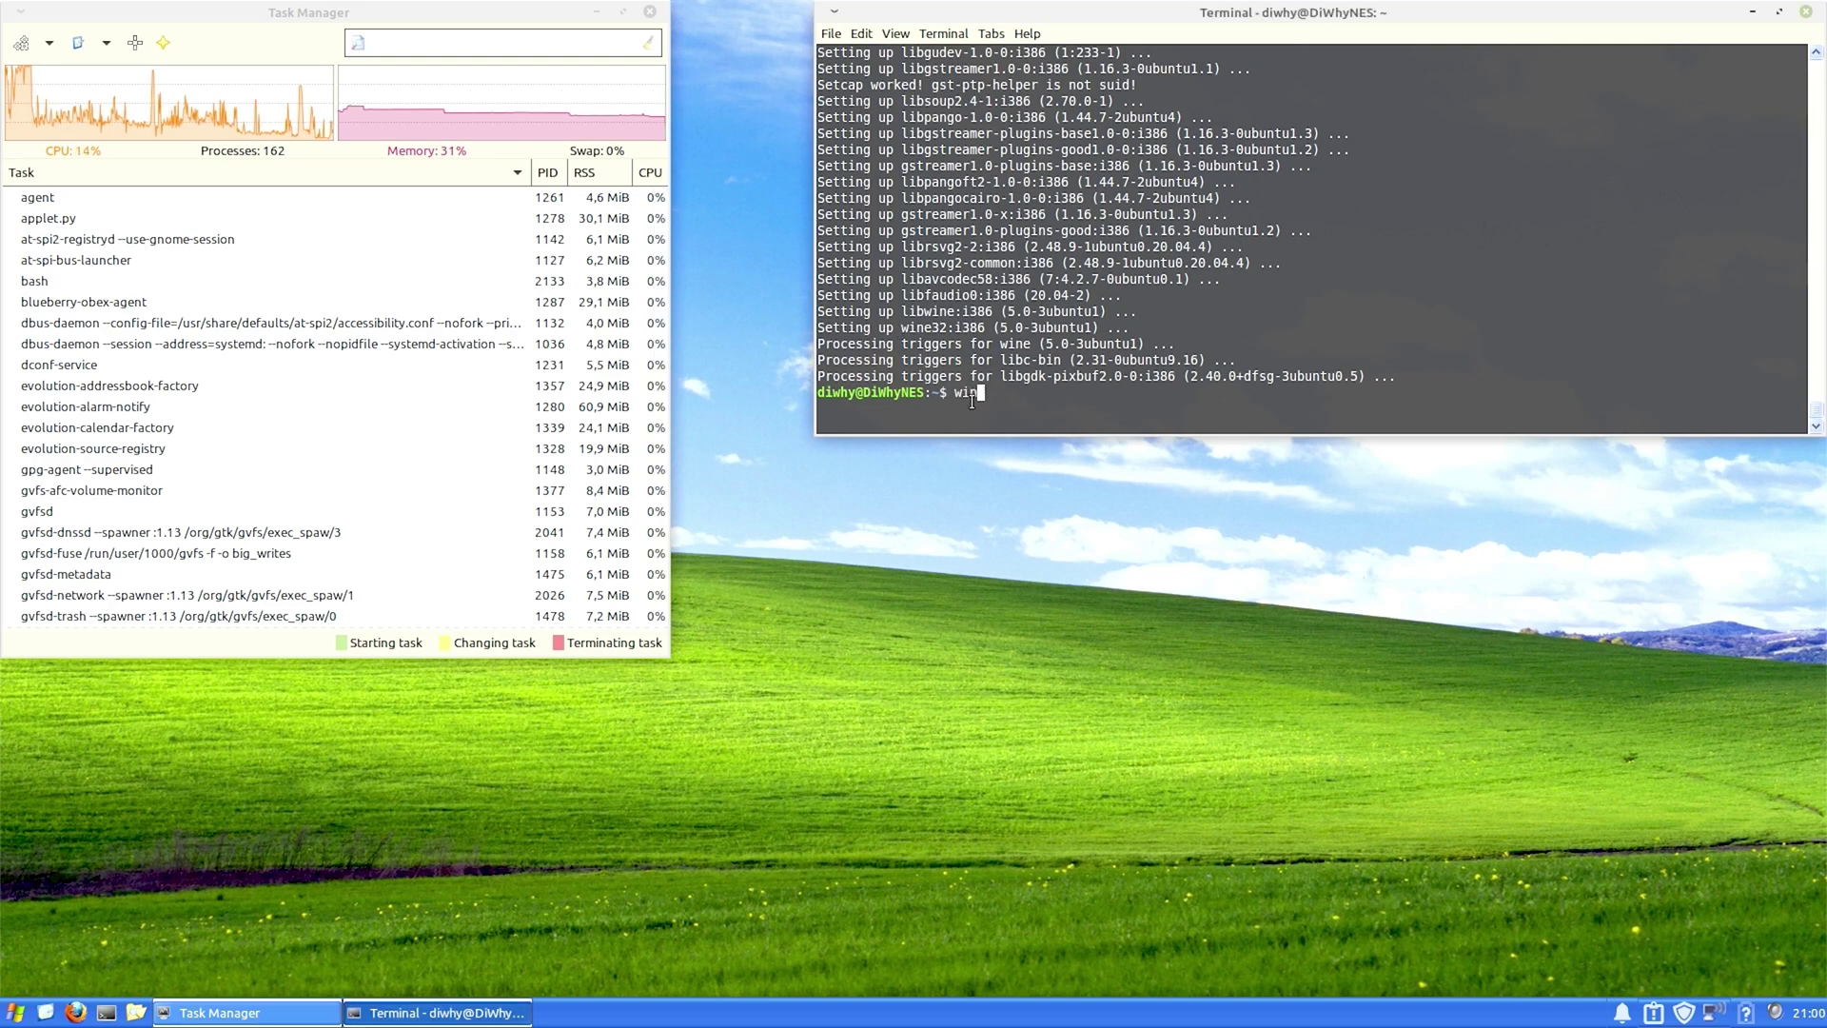
type("cfg")
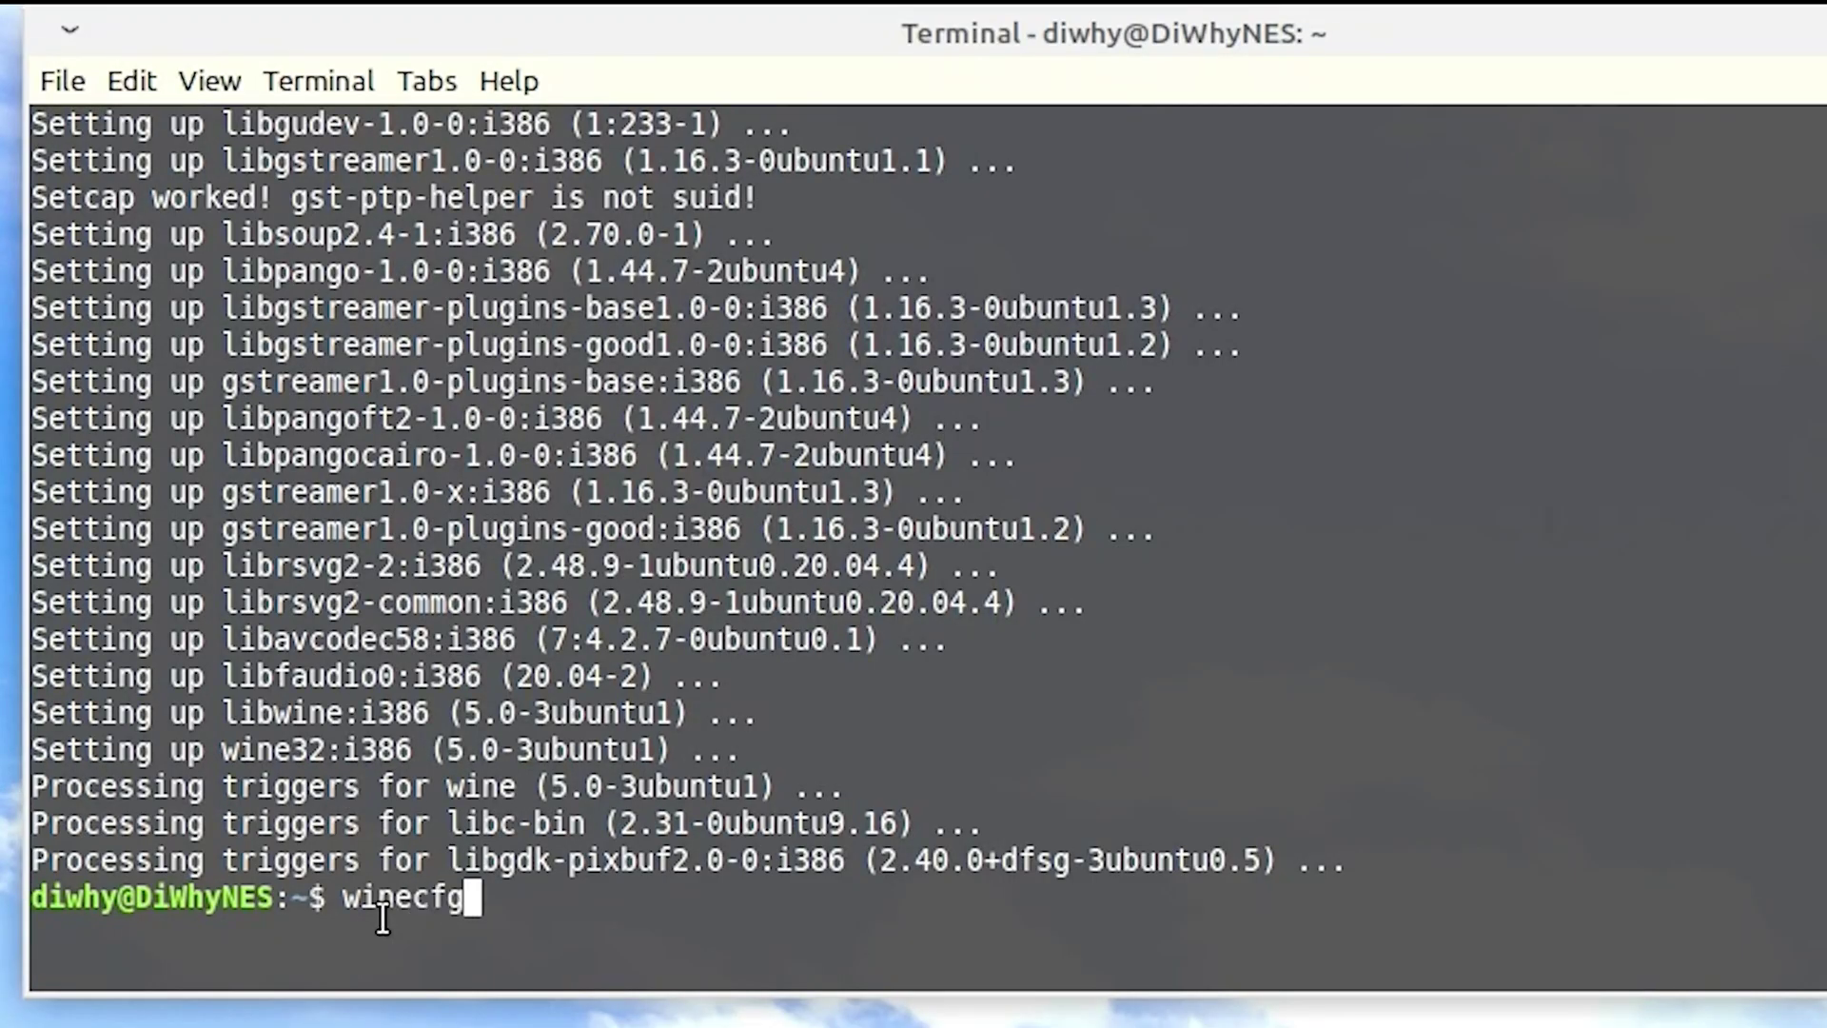
key("Return")
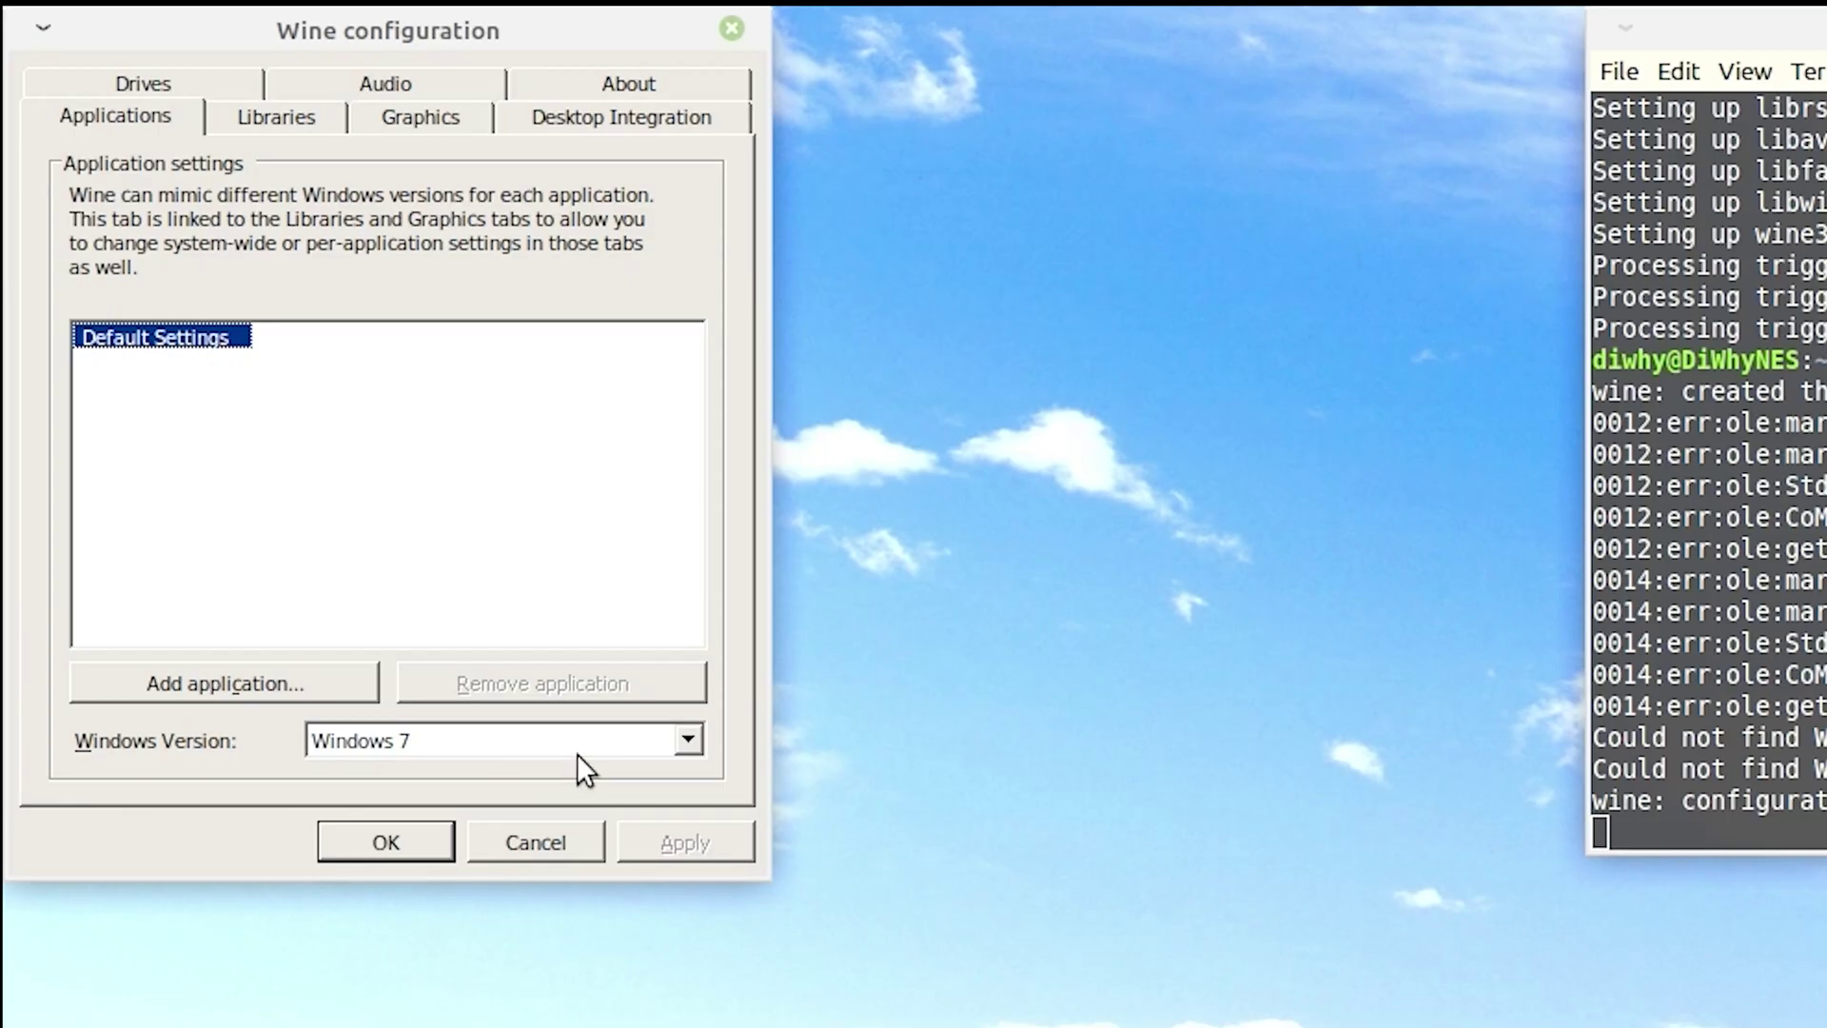
left_click(577, 747)
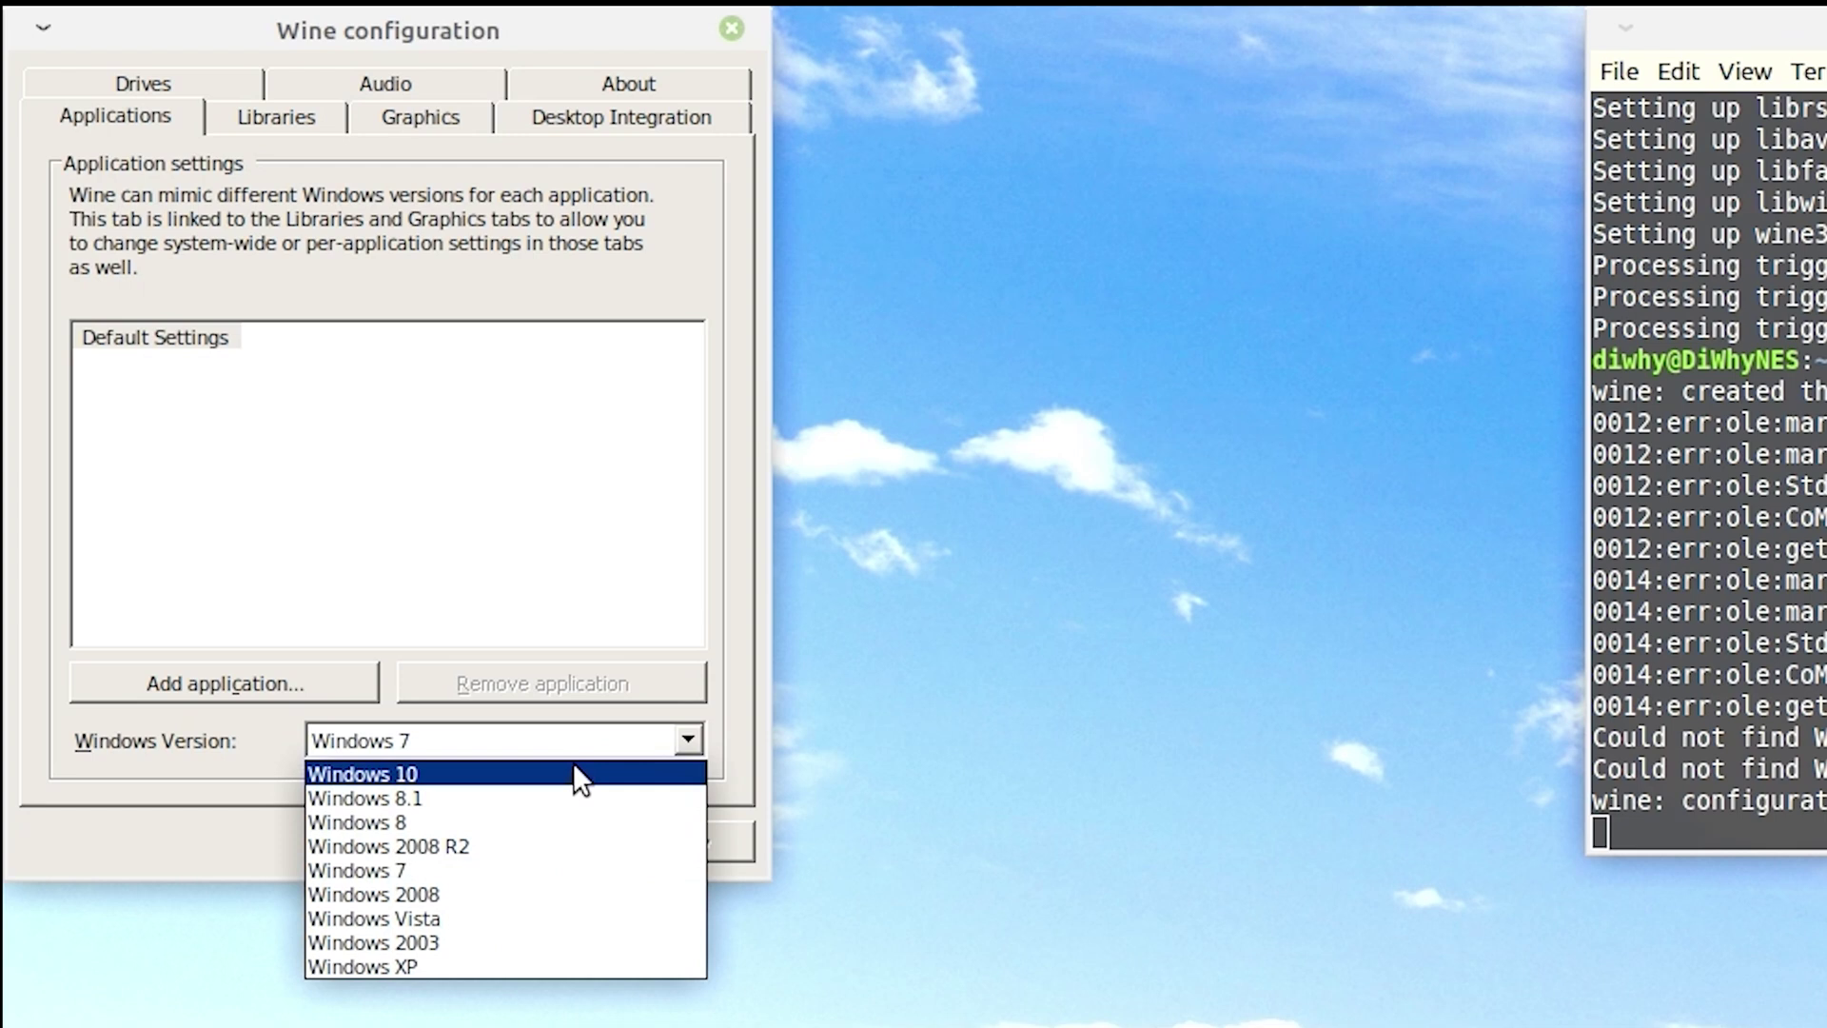
left_click(475, 966)
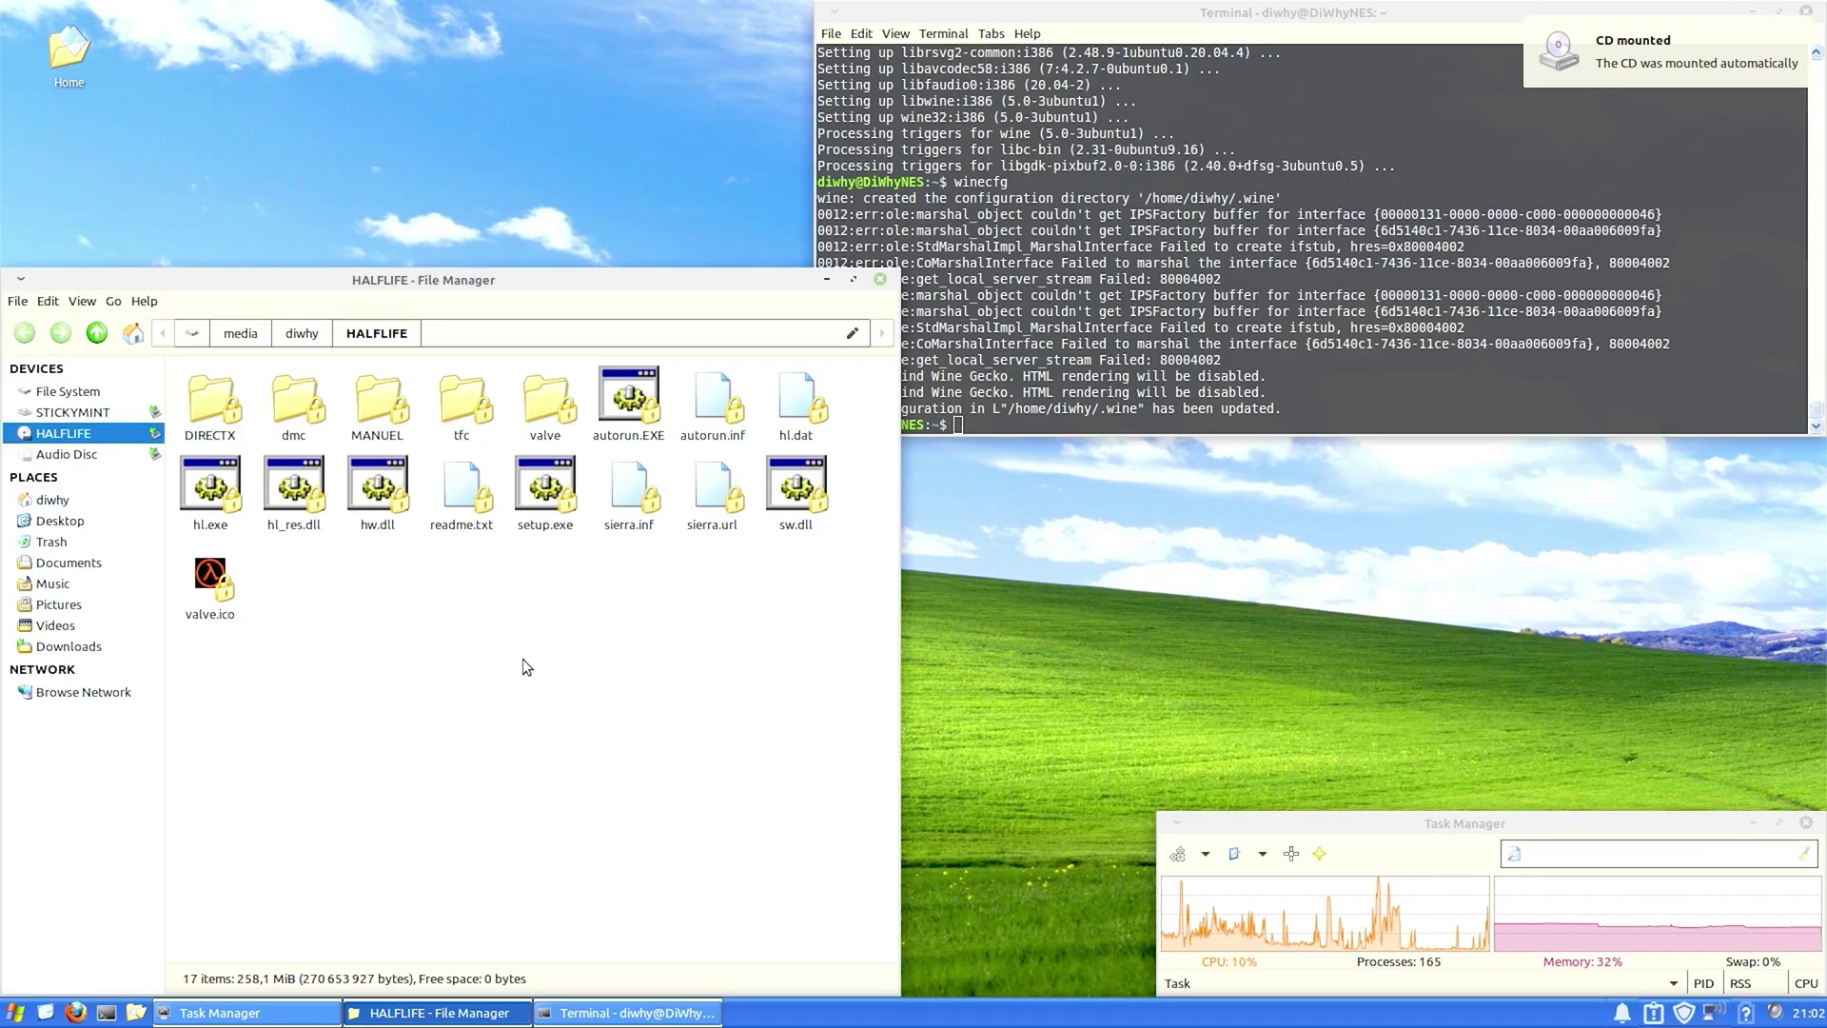
Close the file manager and navigate from / into /media, listing each directory
left_click(880, 279)
type("cd ")
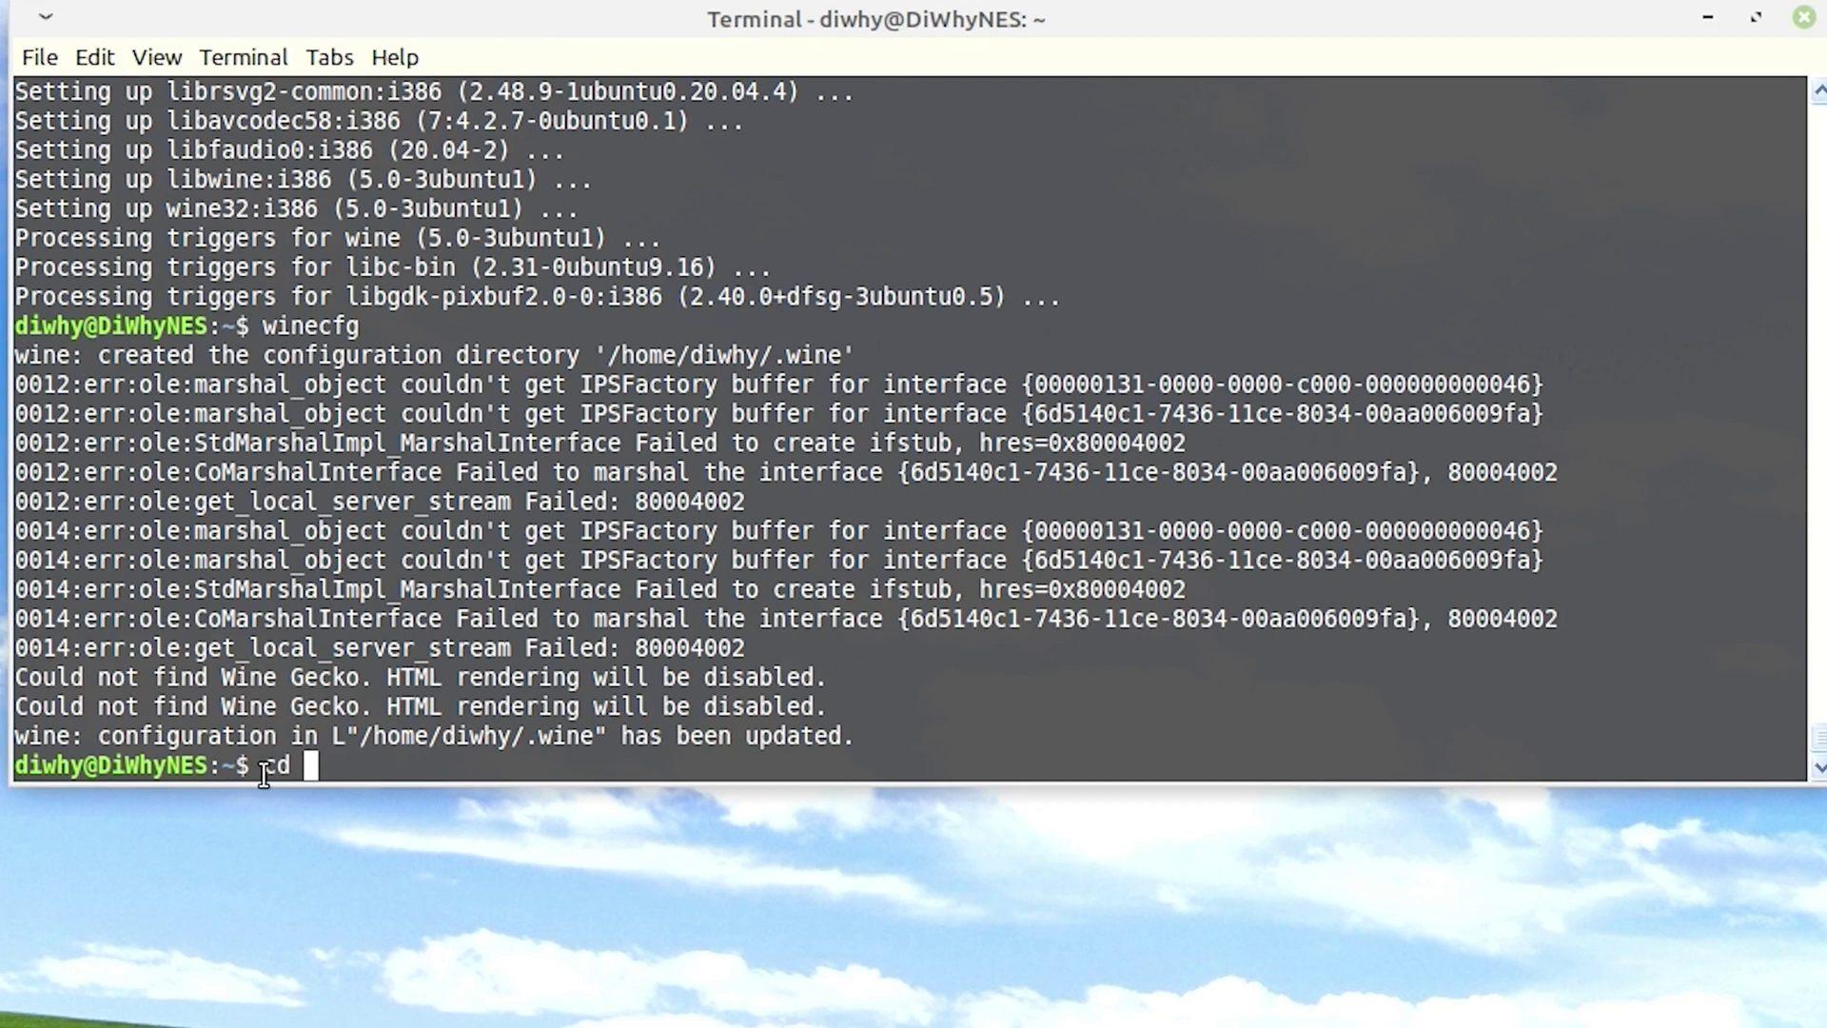
type("/")
key("Return")
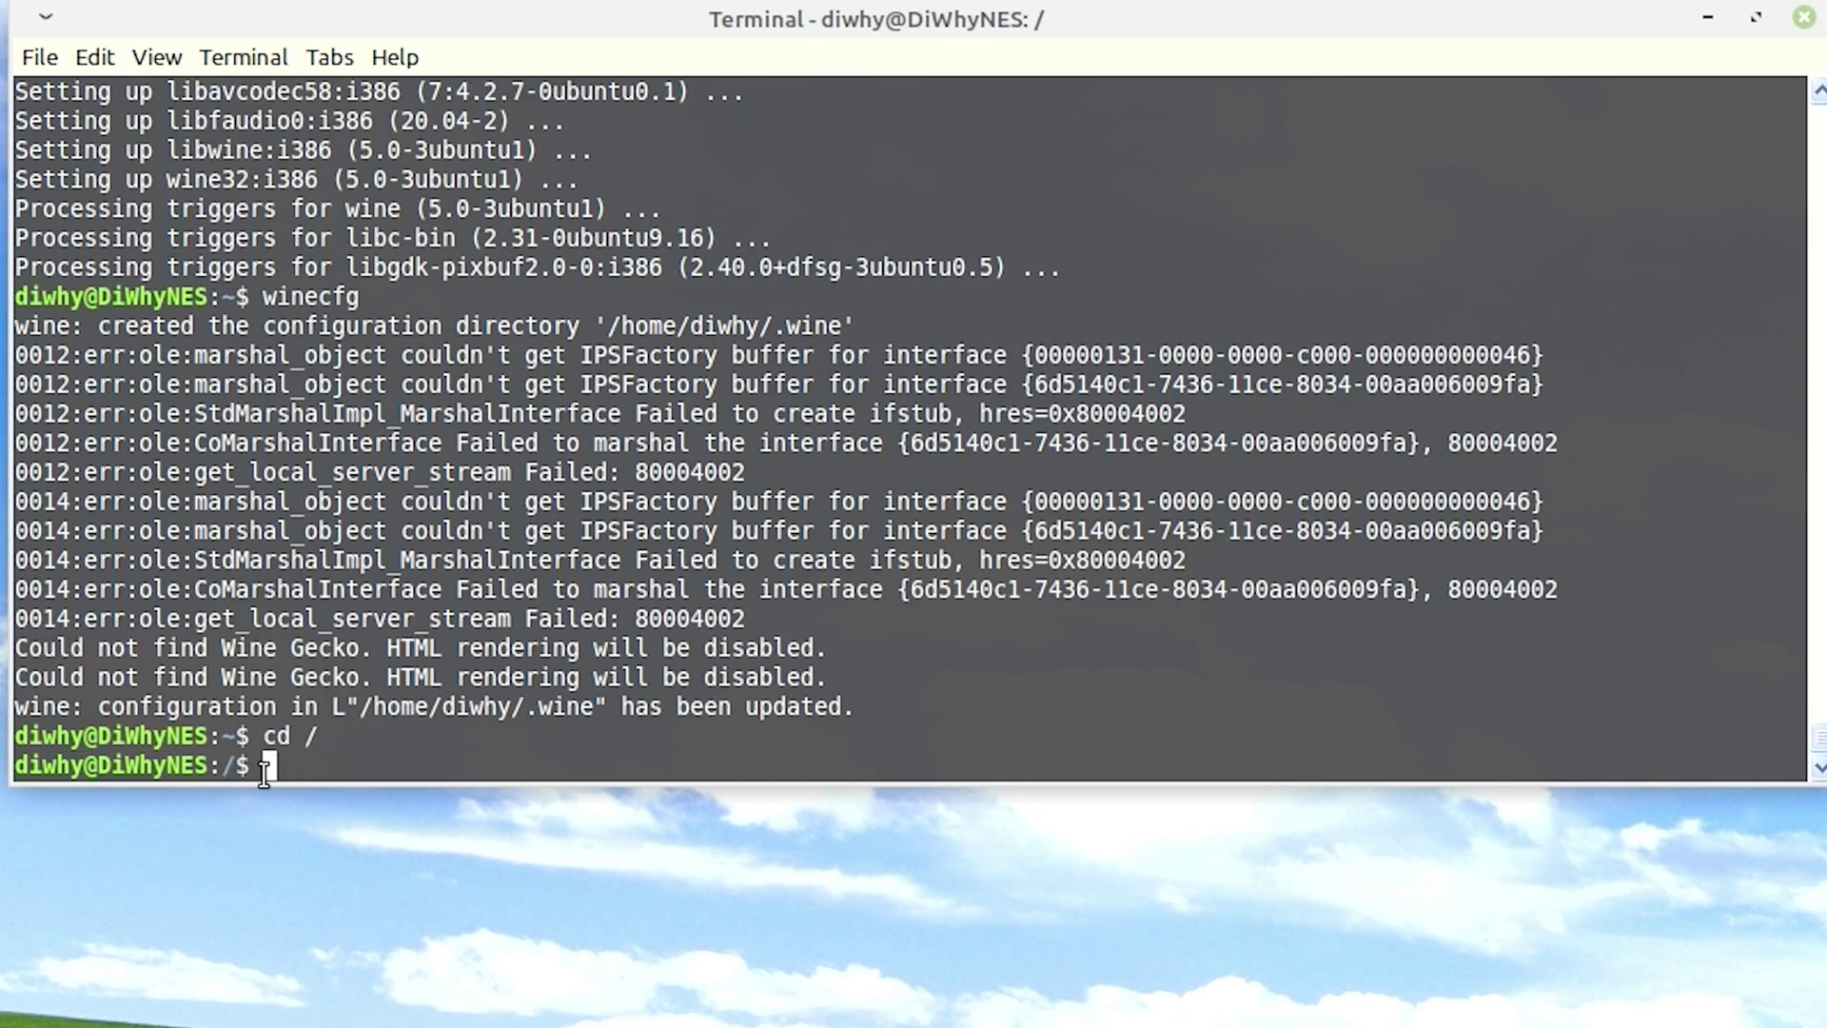
type("ls")
key("Return")
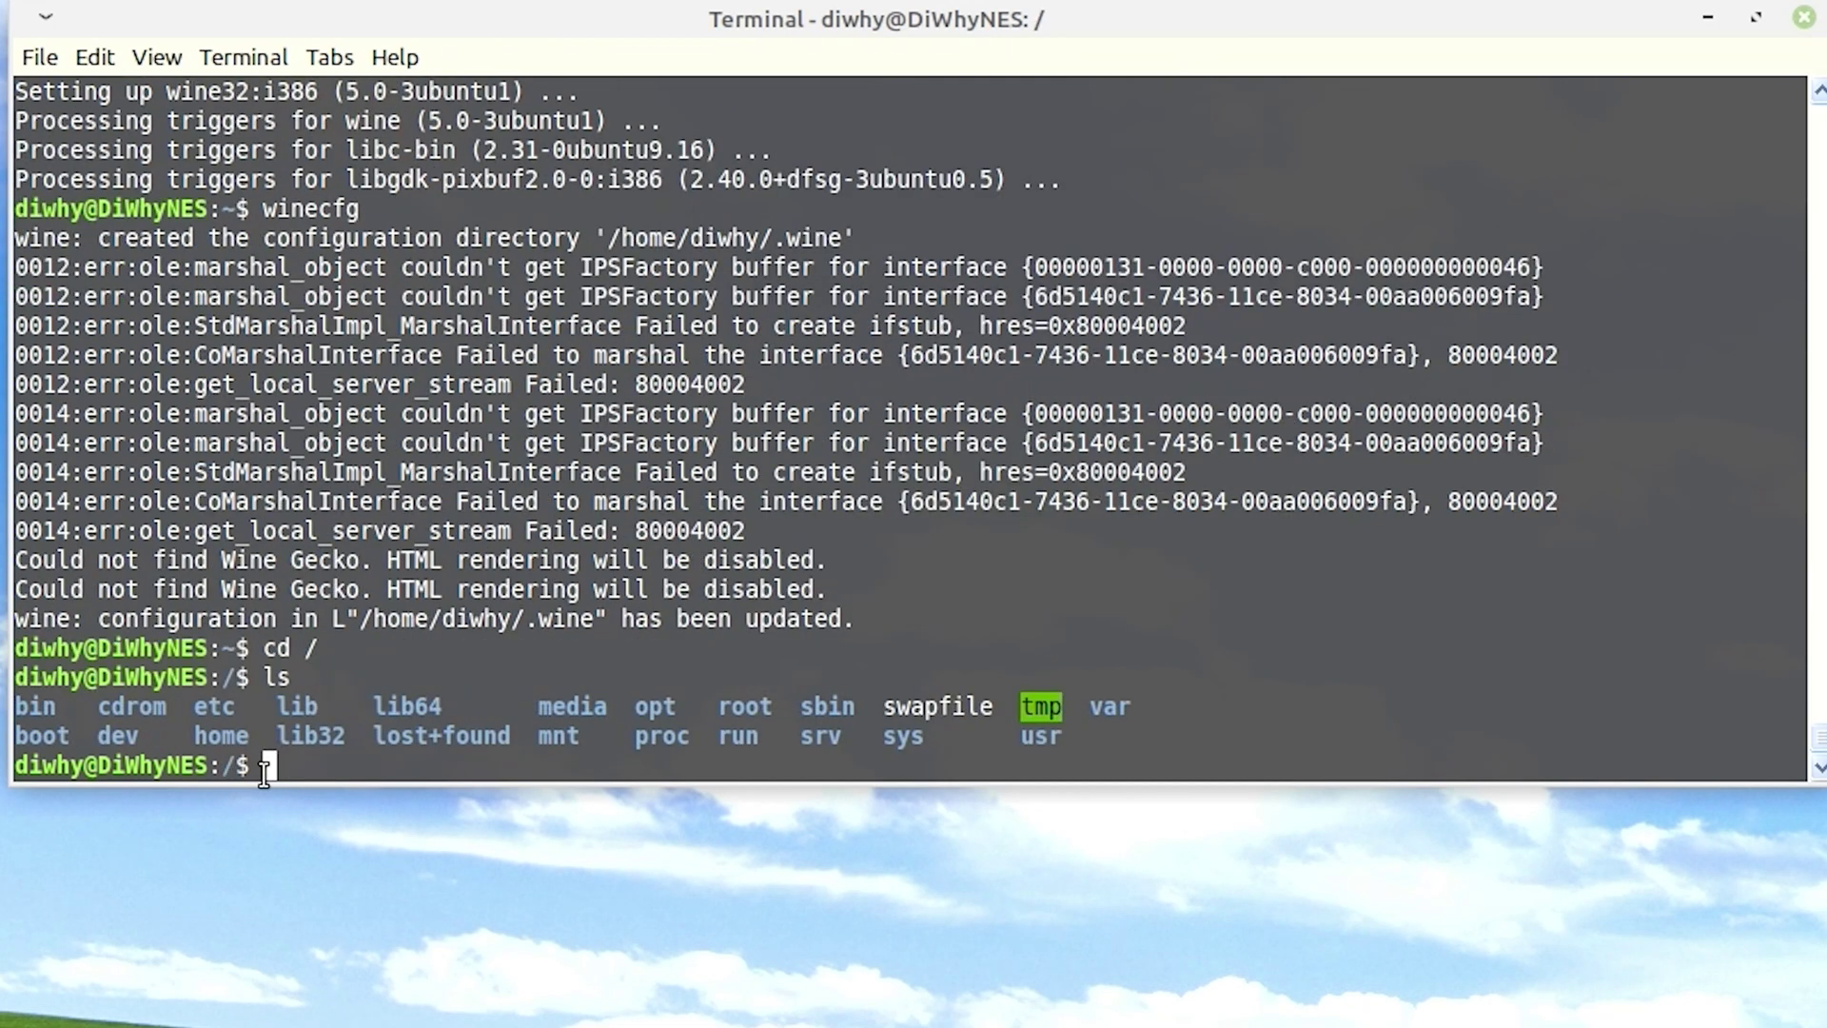
type("cd v")
key("BackSpace")
type("media")
key("Return")
type("ls")
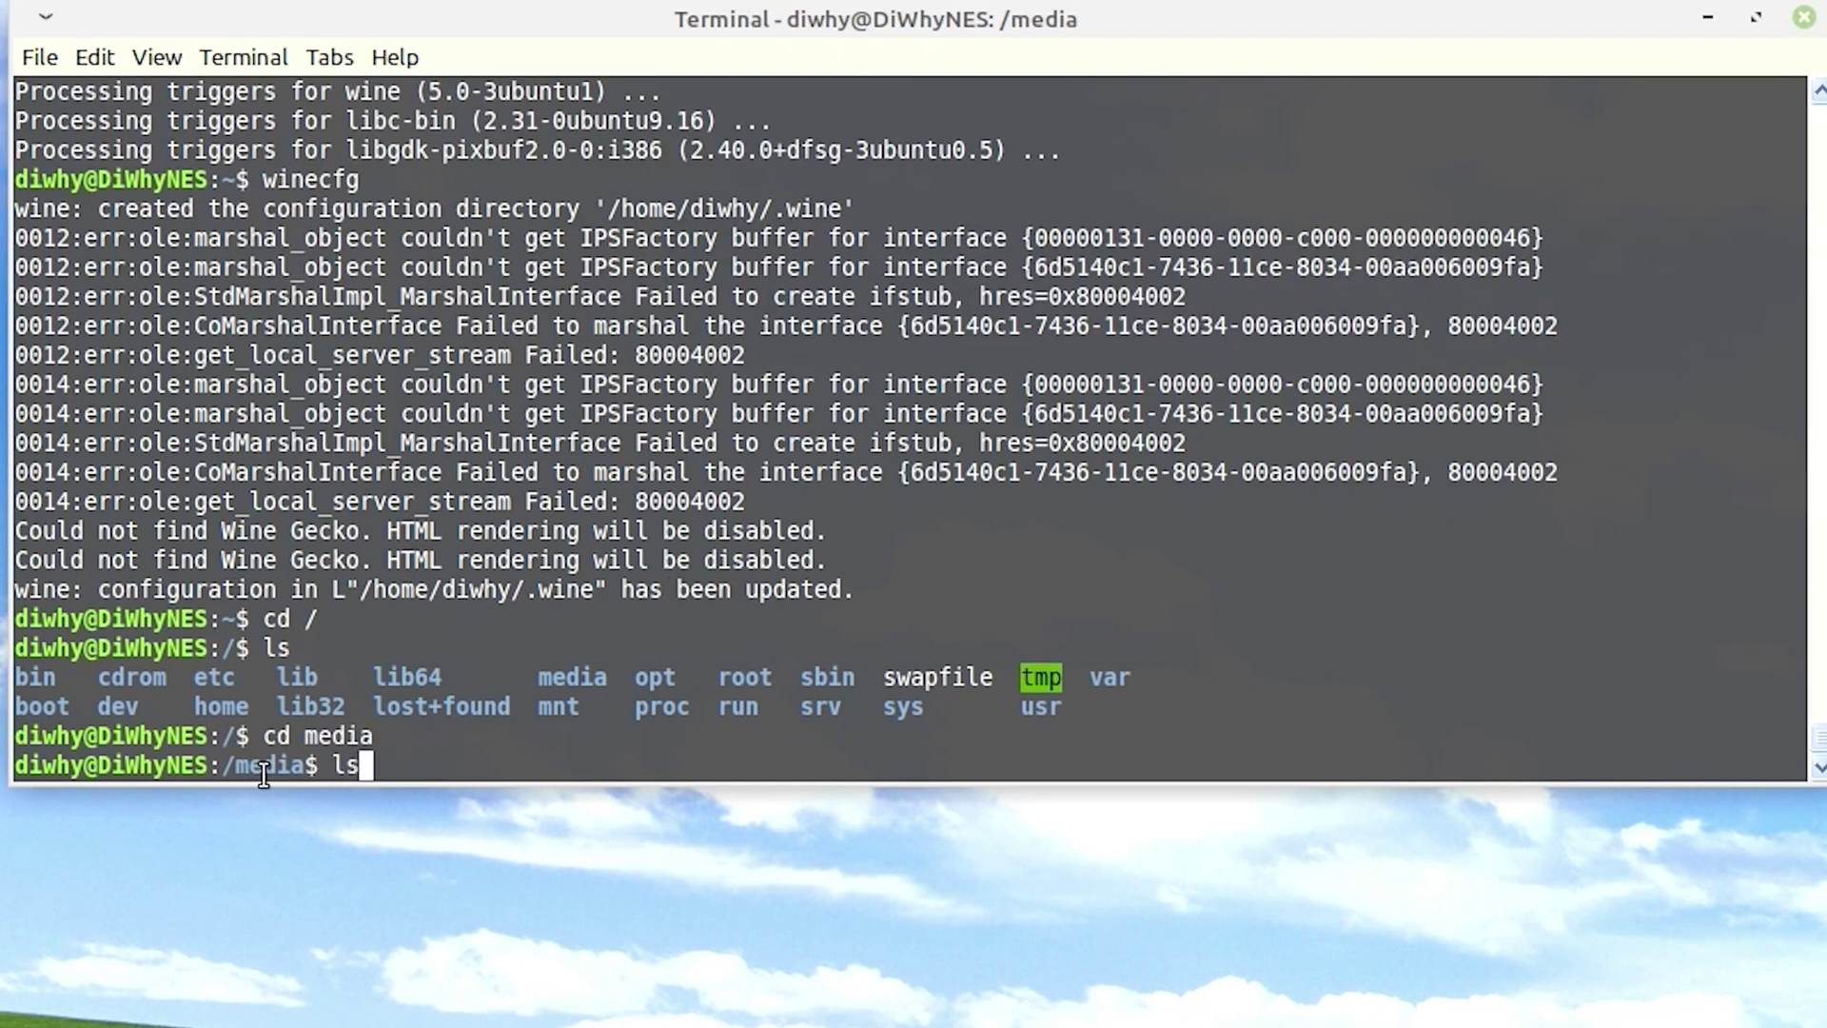
key("Return")
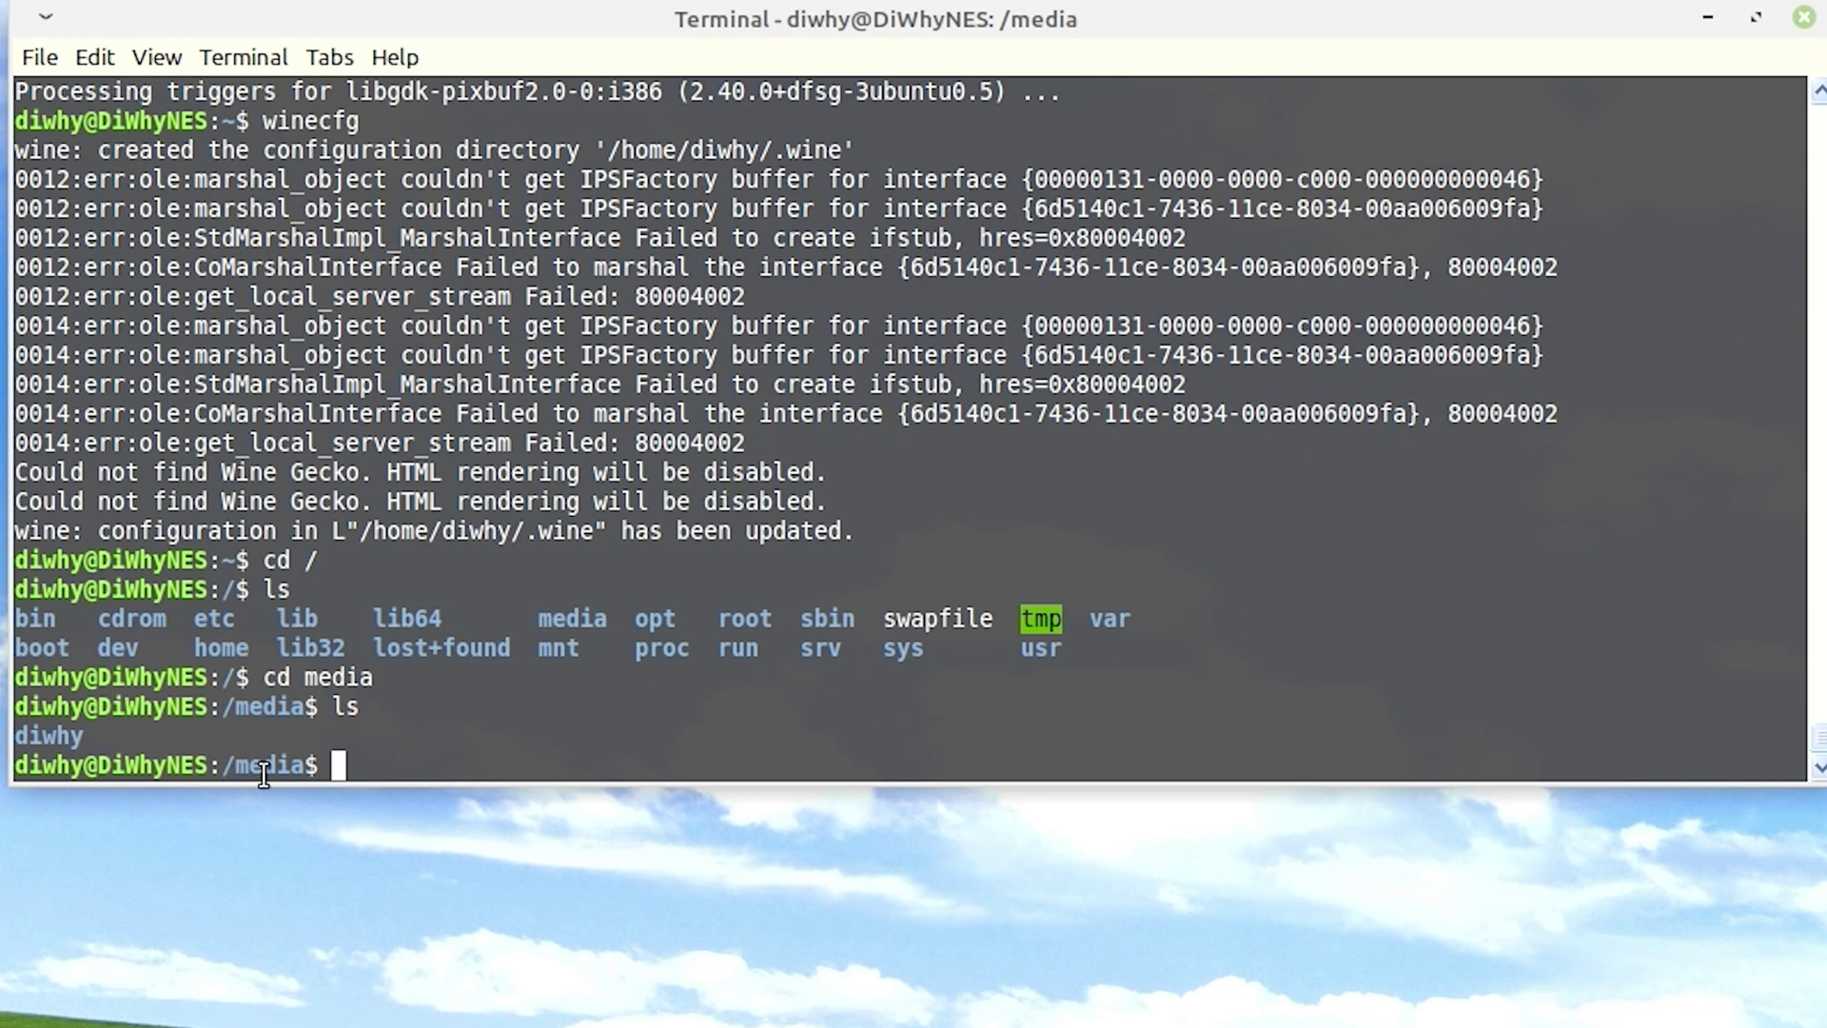
Change into the user's media folder and then the HALFLIFE disc, listing its files
type("cd di")
key("Tab")
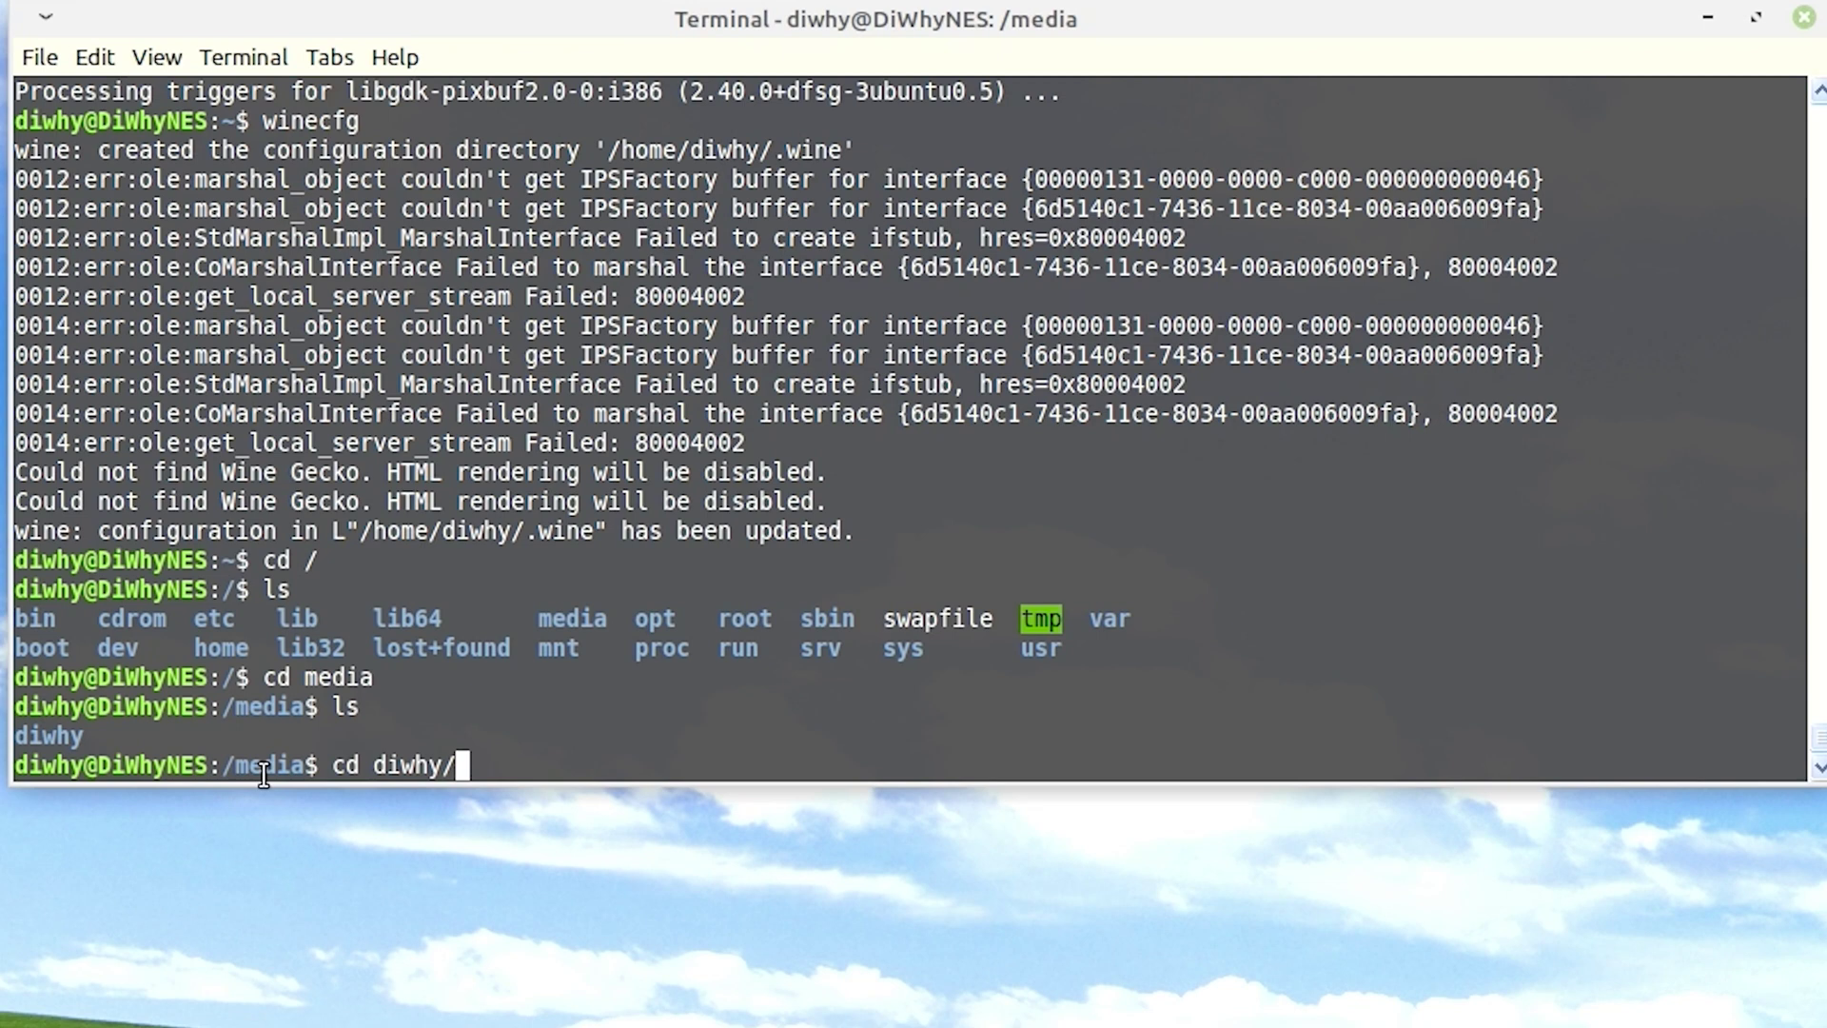
key("Return")
type("ls")
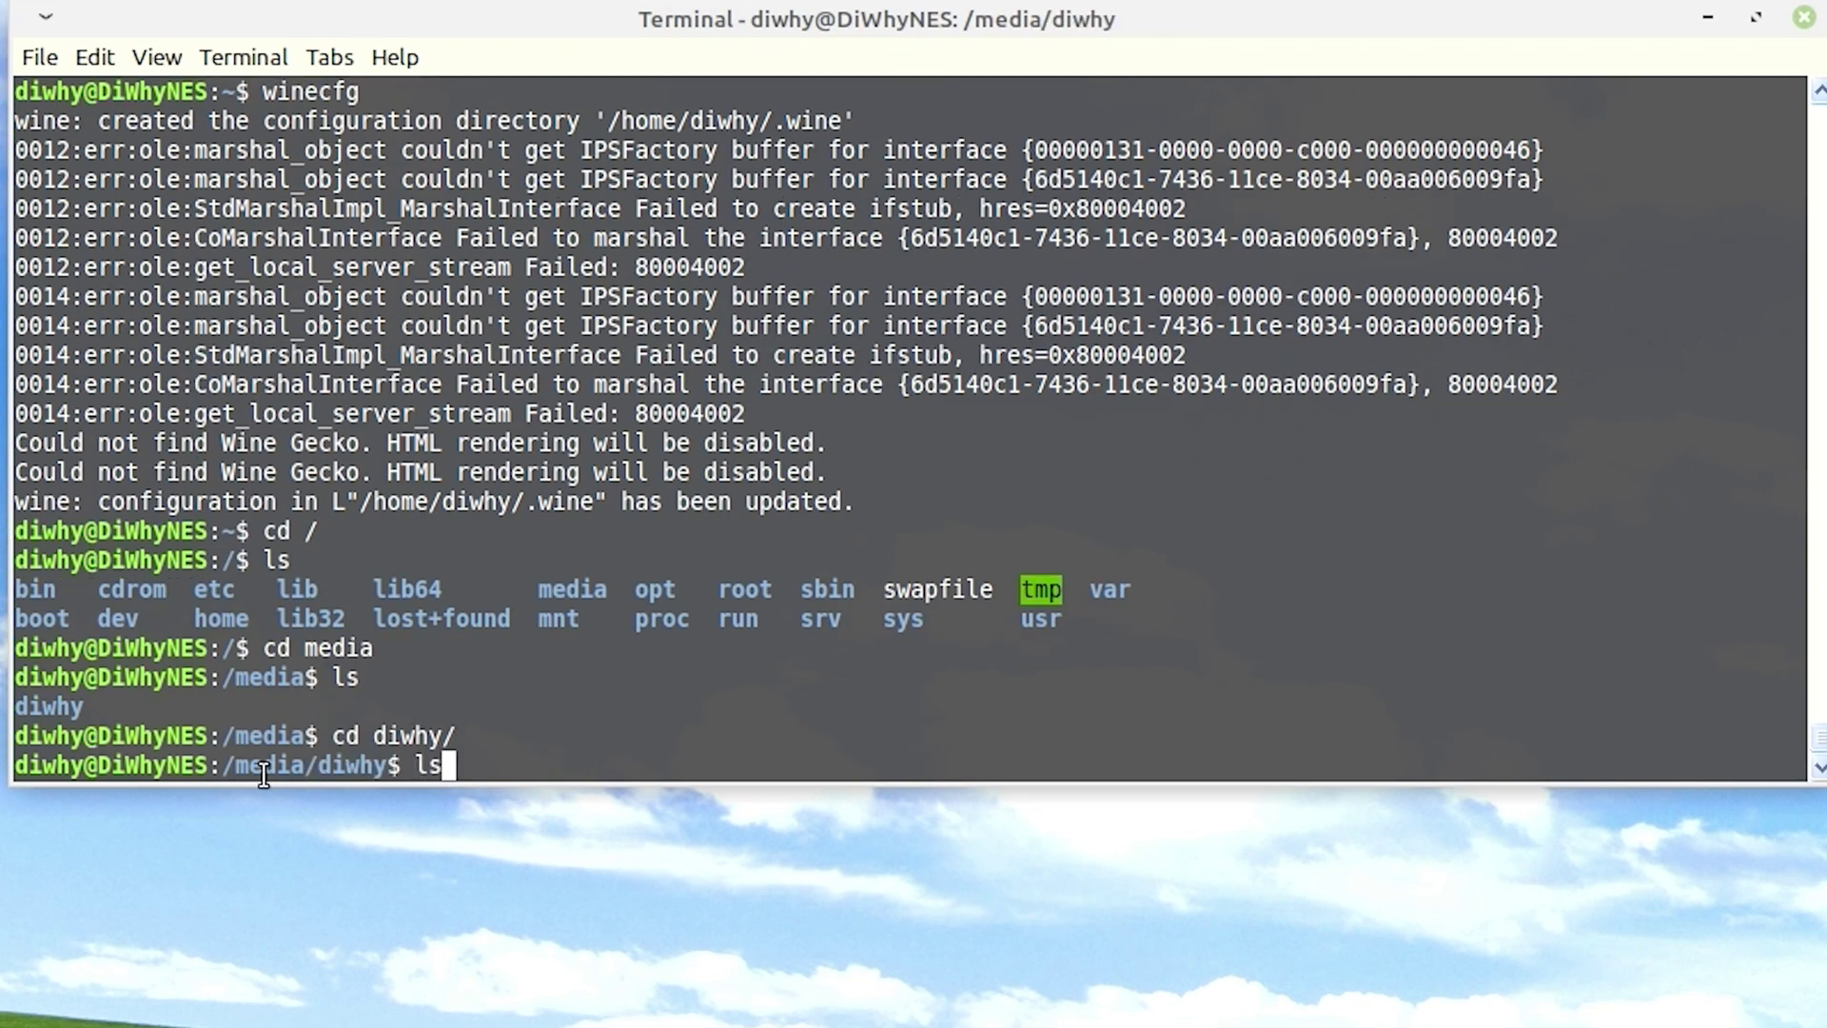
key("Return")
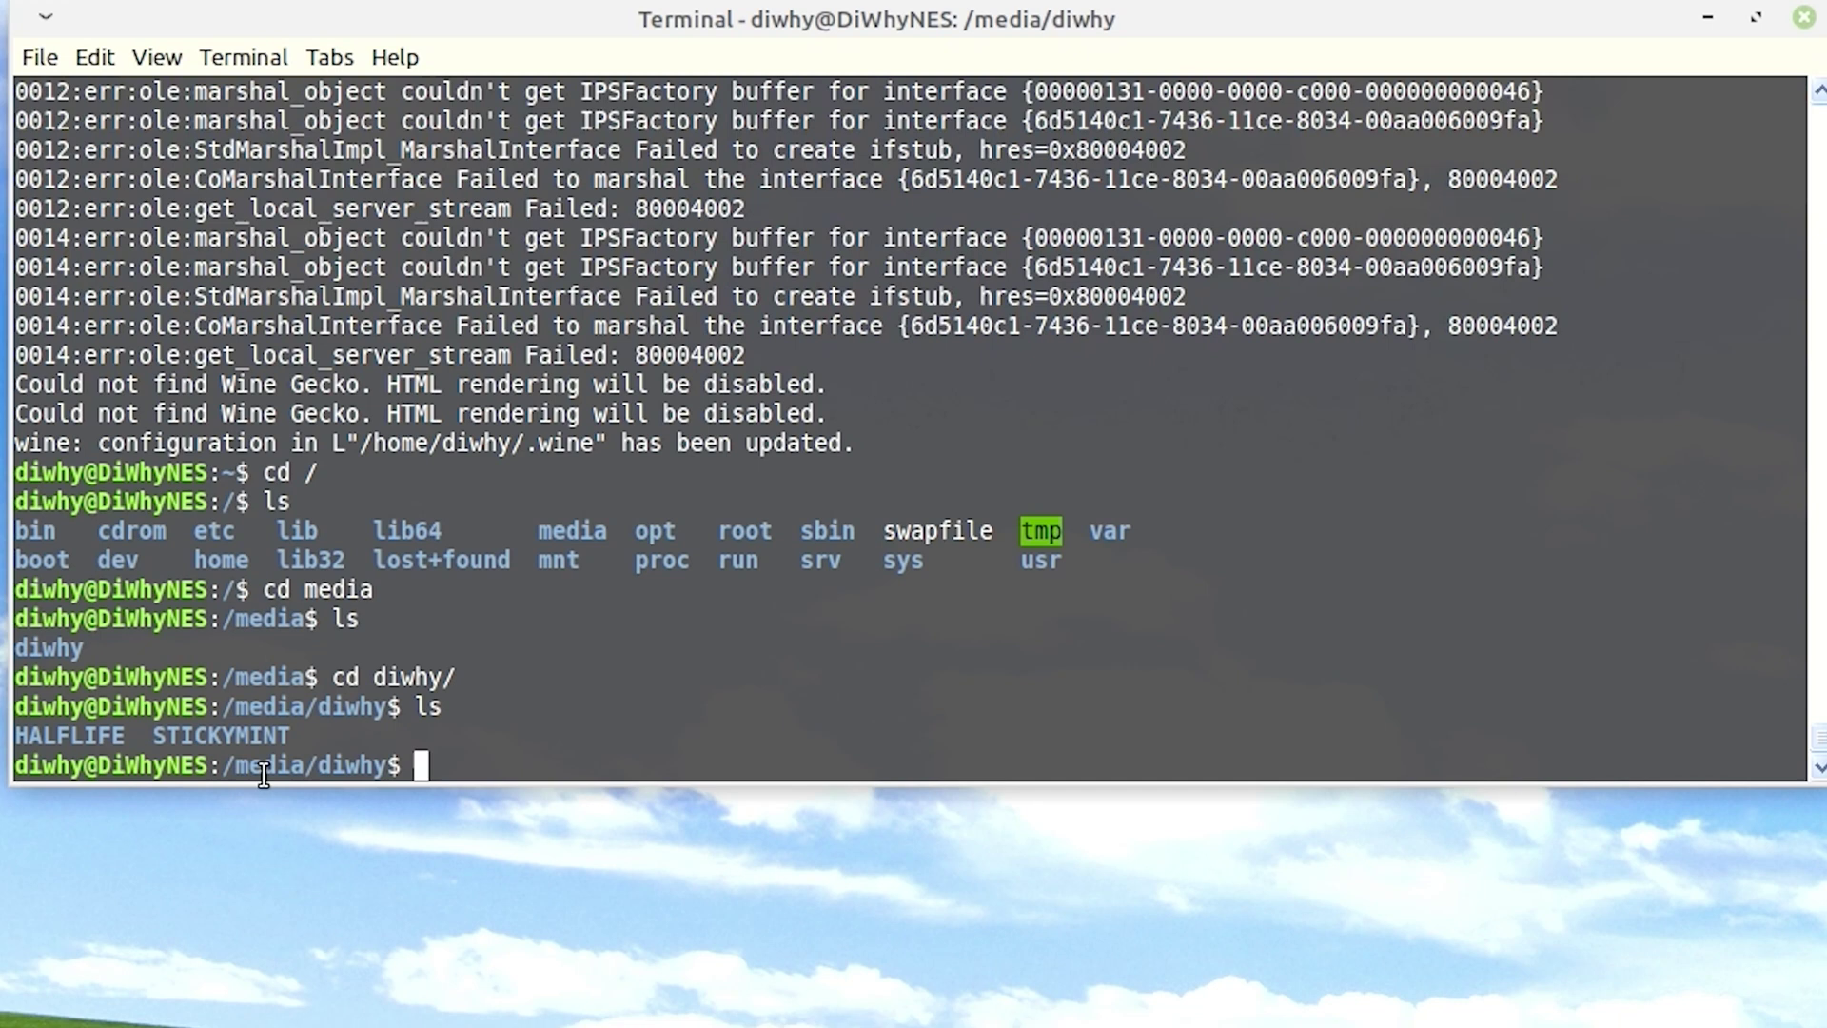
type("cd H")
key("Tab")
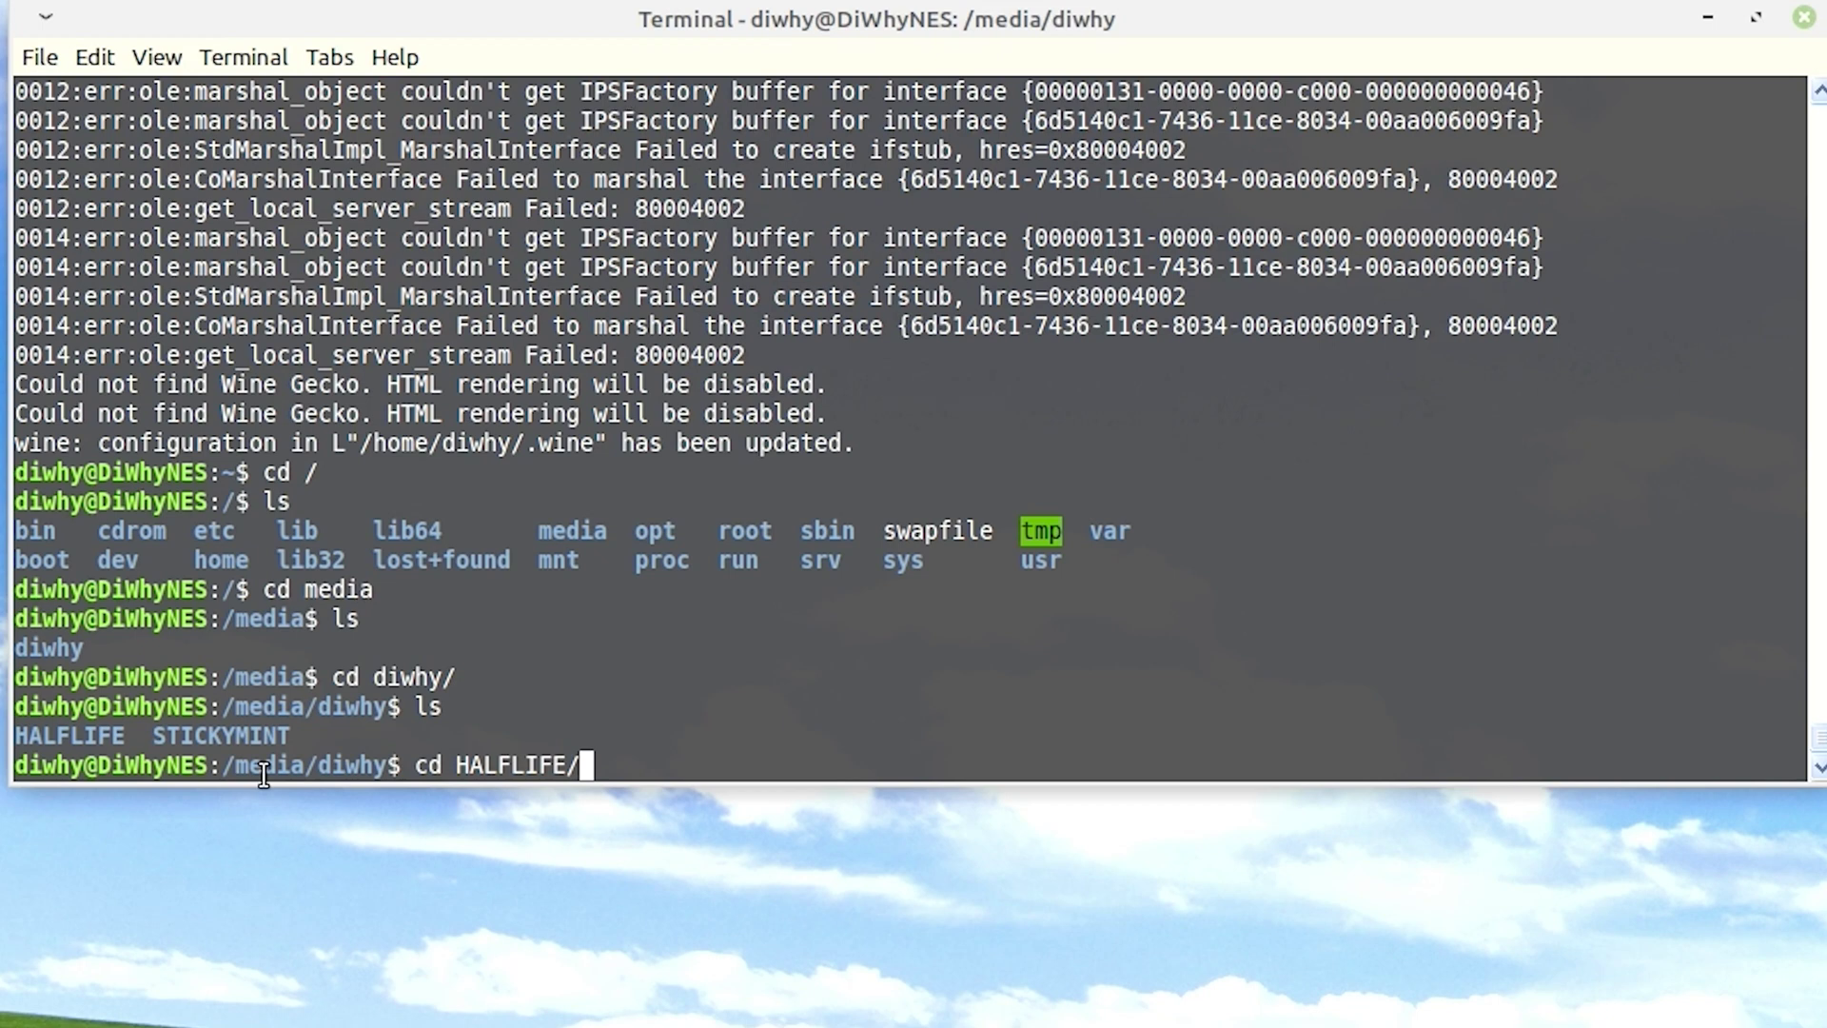
key("Return")
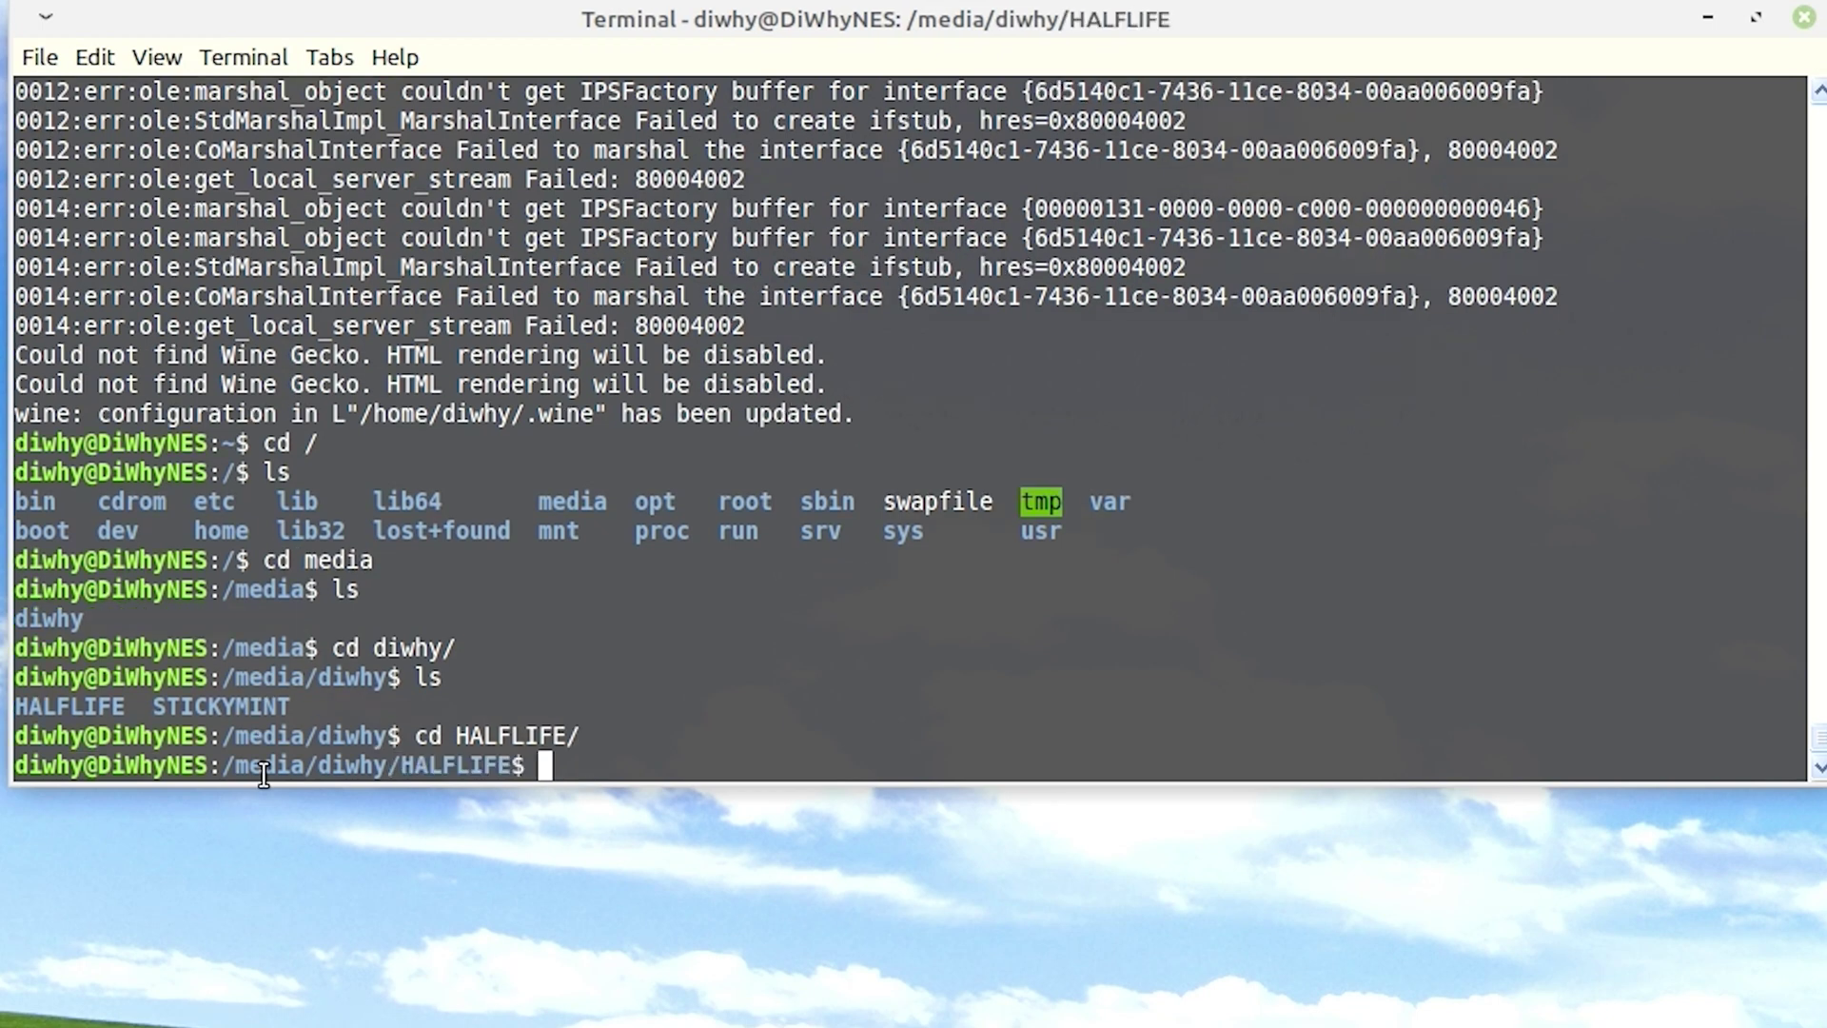
type("ls")
key("Return")
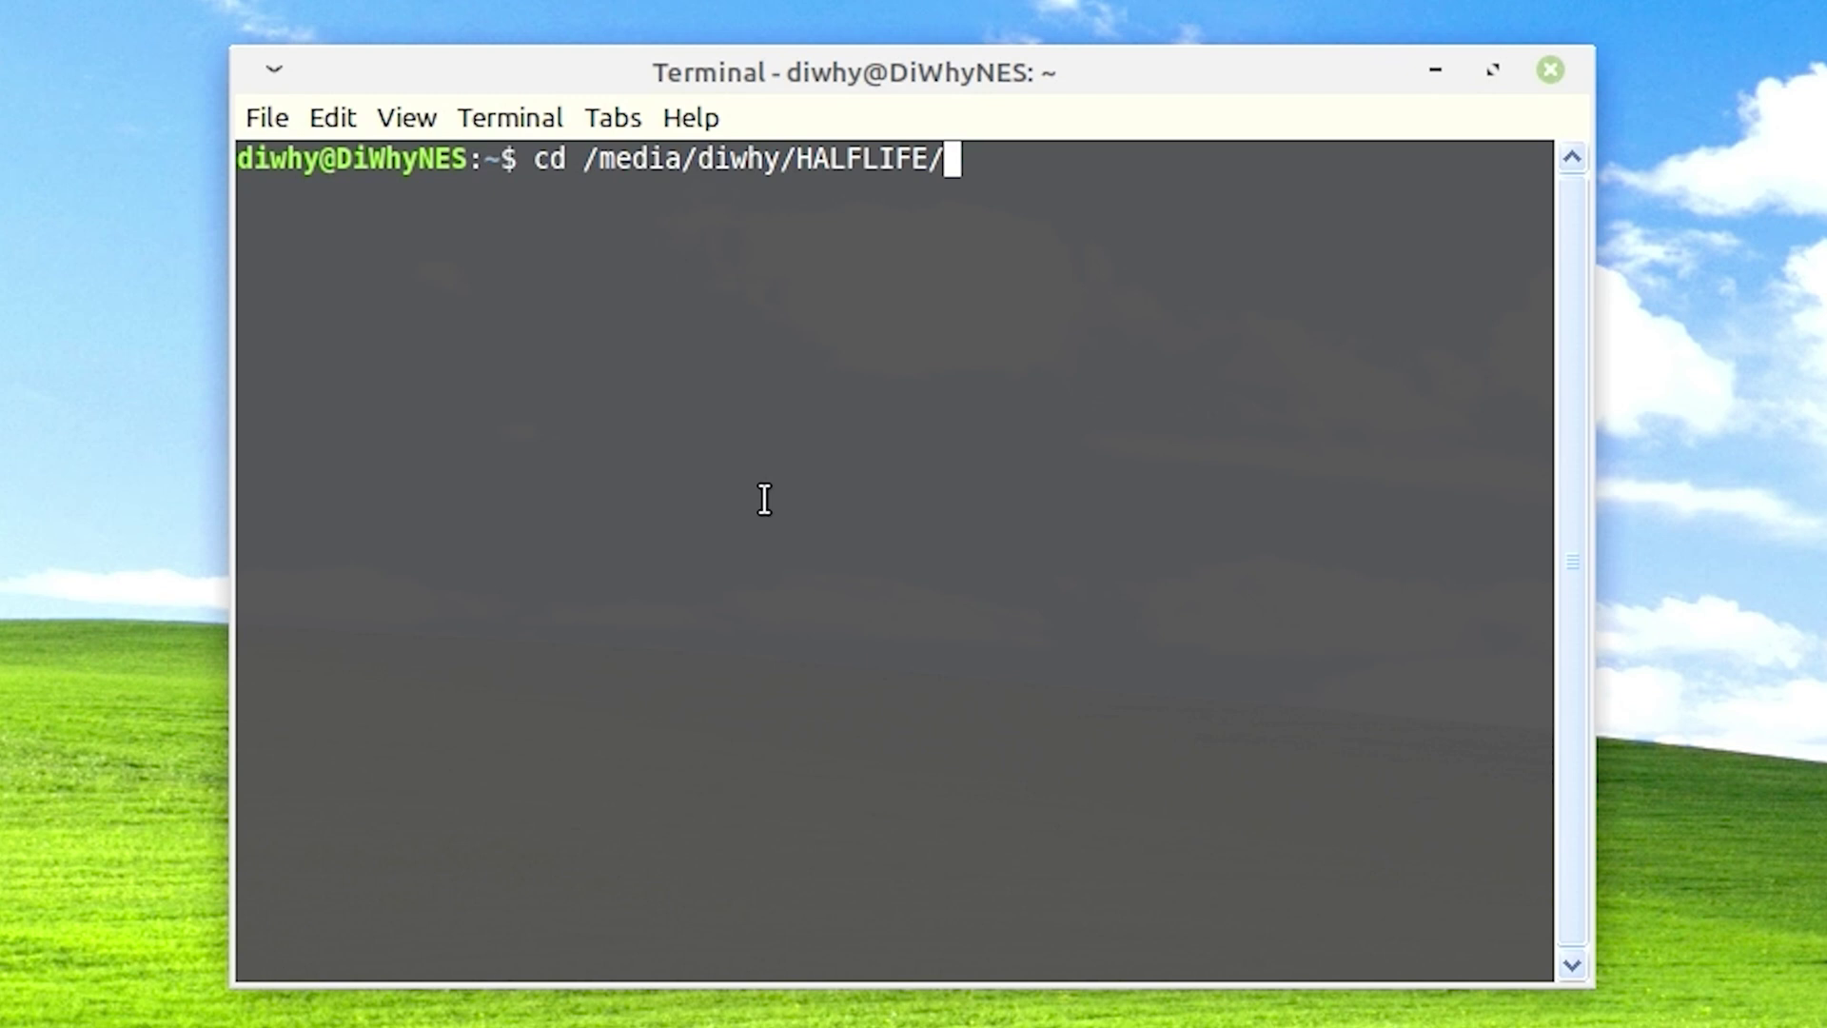
Run wine setup.exe in the HALFLIFE folder to launch the Half-Life installer
key("Return")
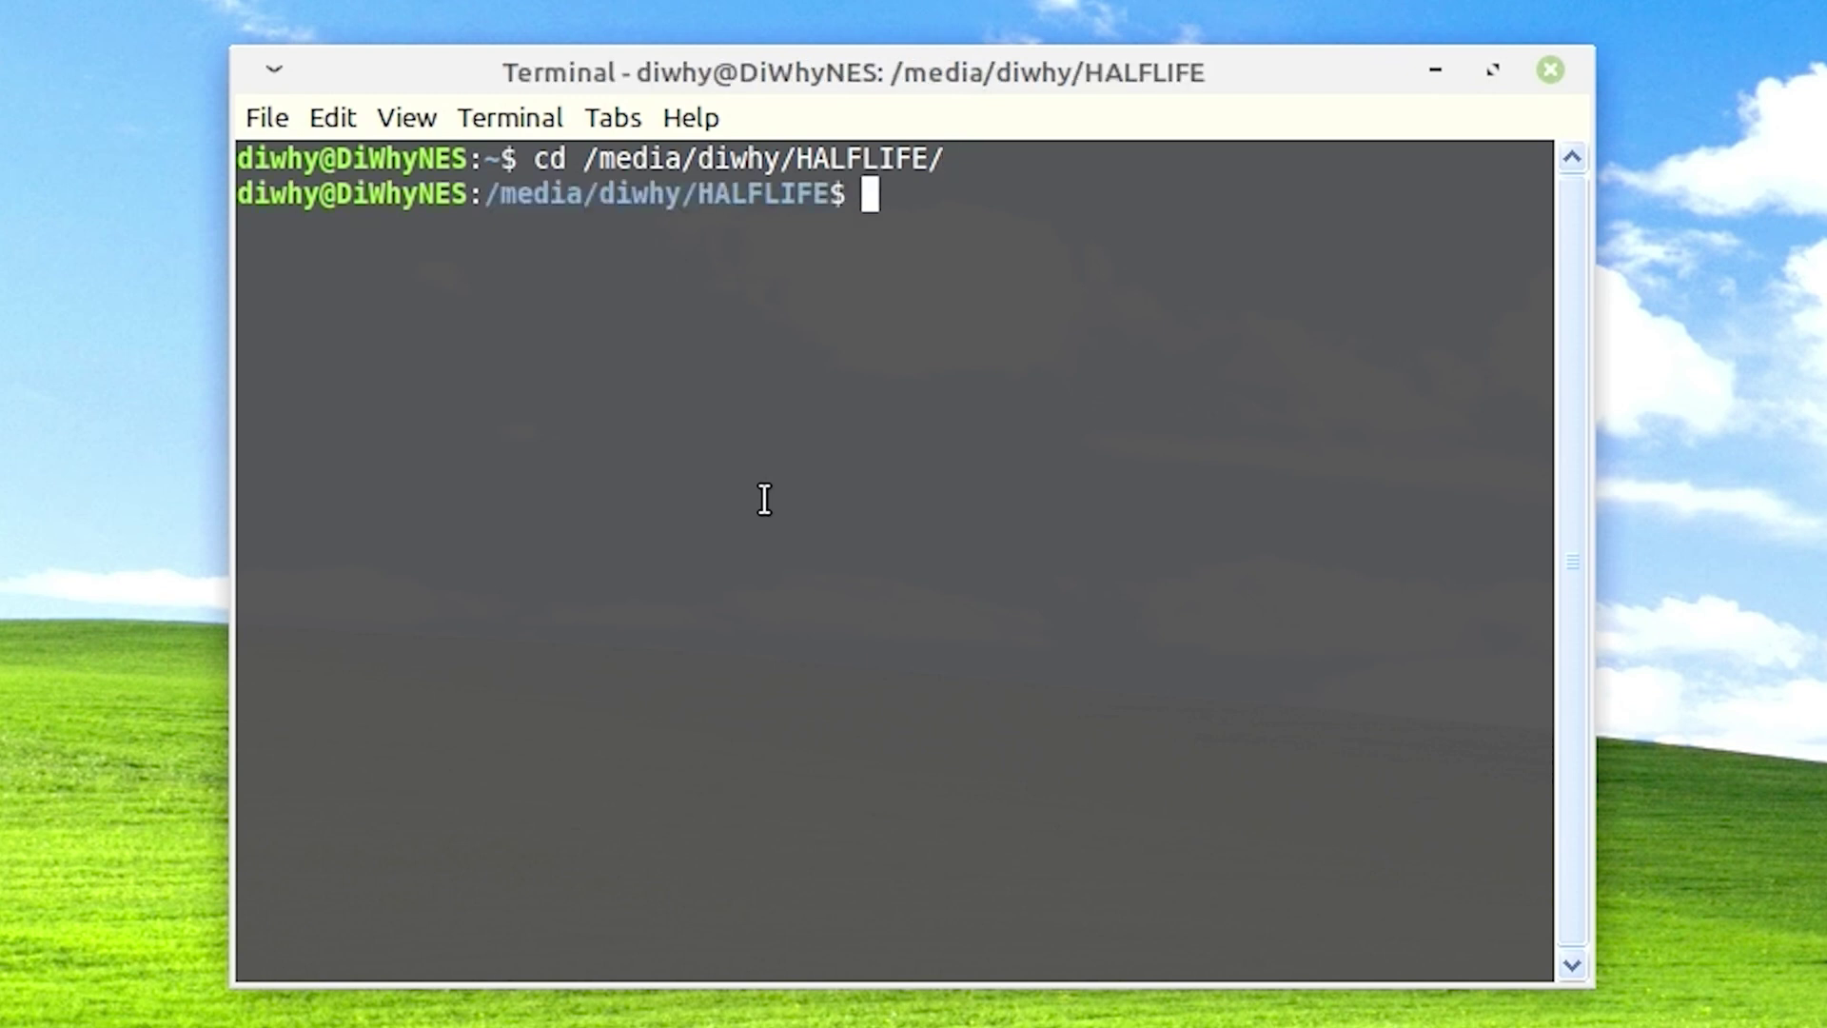
type("ls")
key("Return")
type("wine setup")
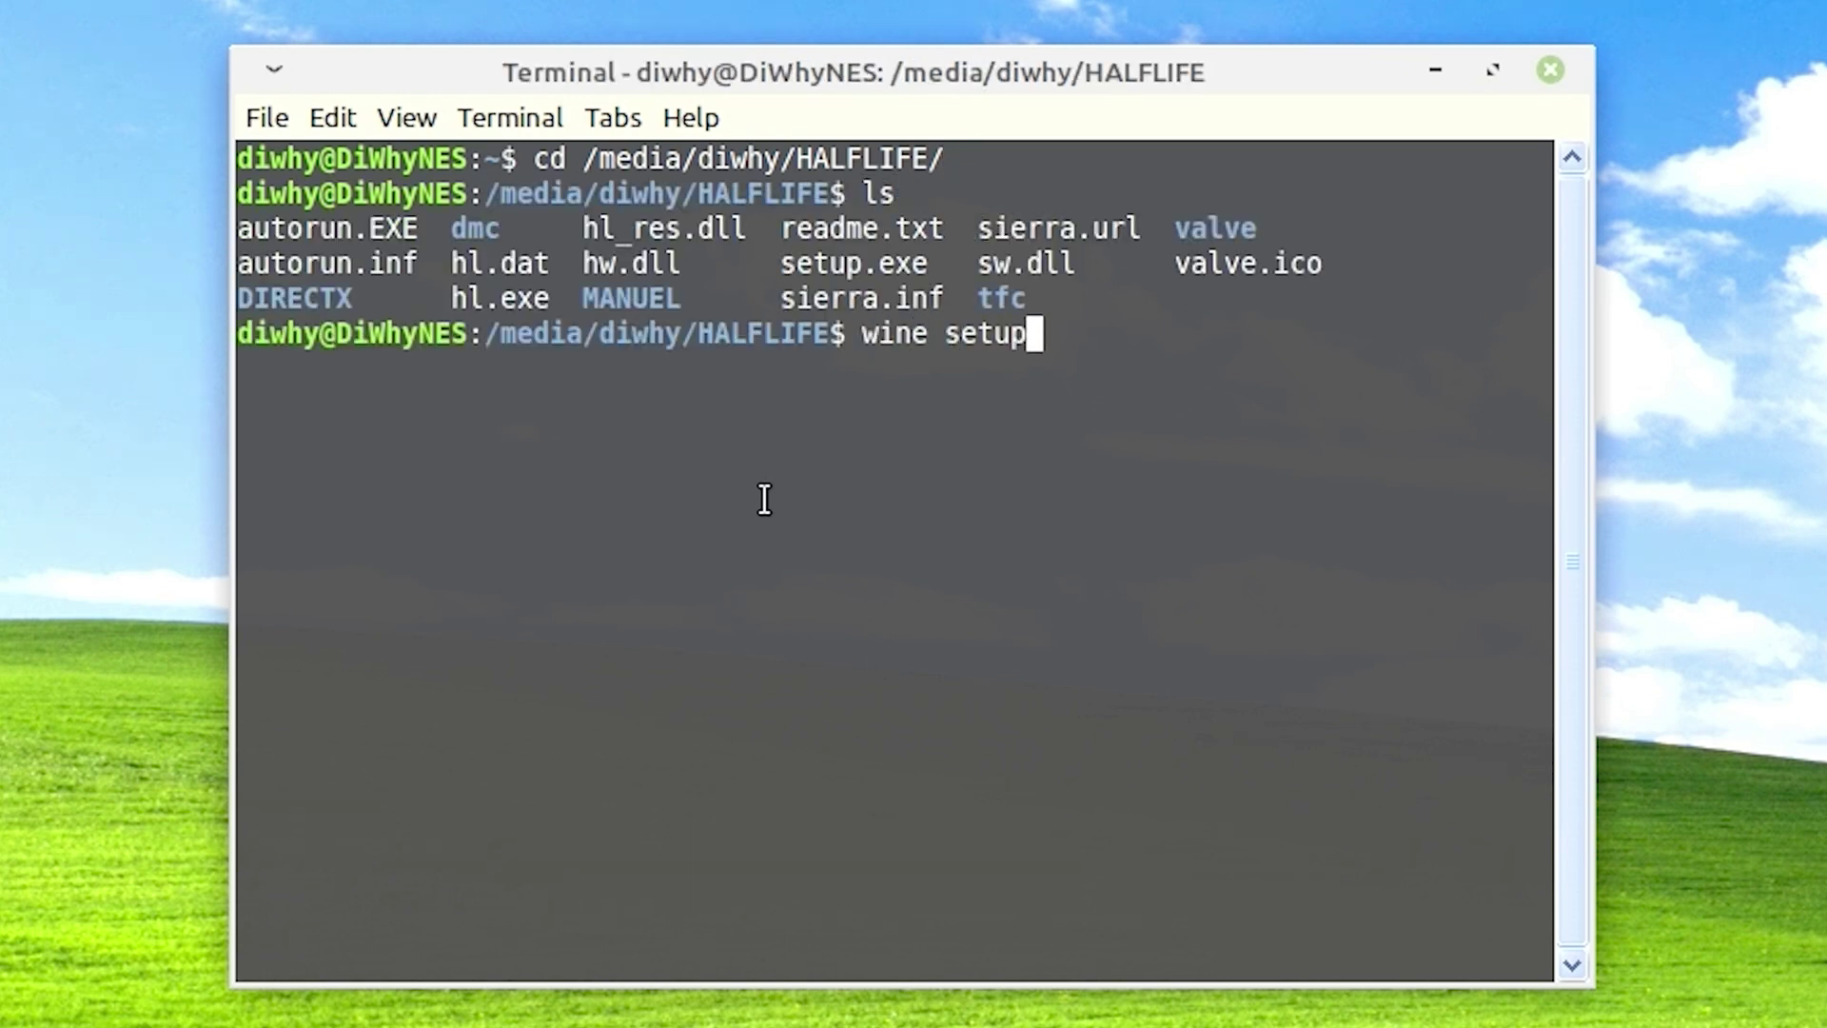
type(".exe")
key("Return")
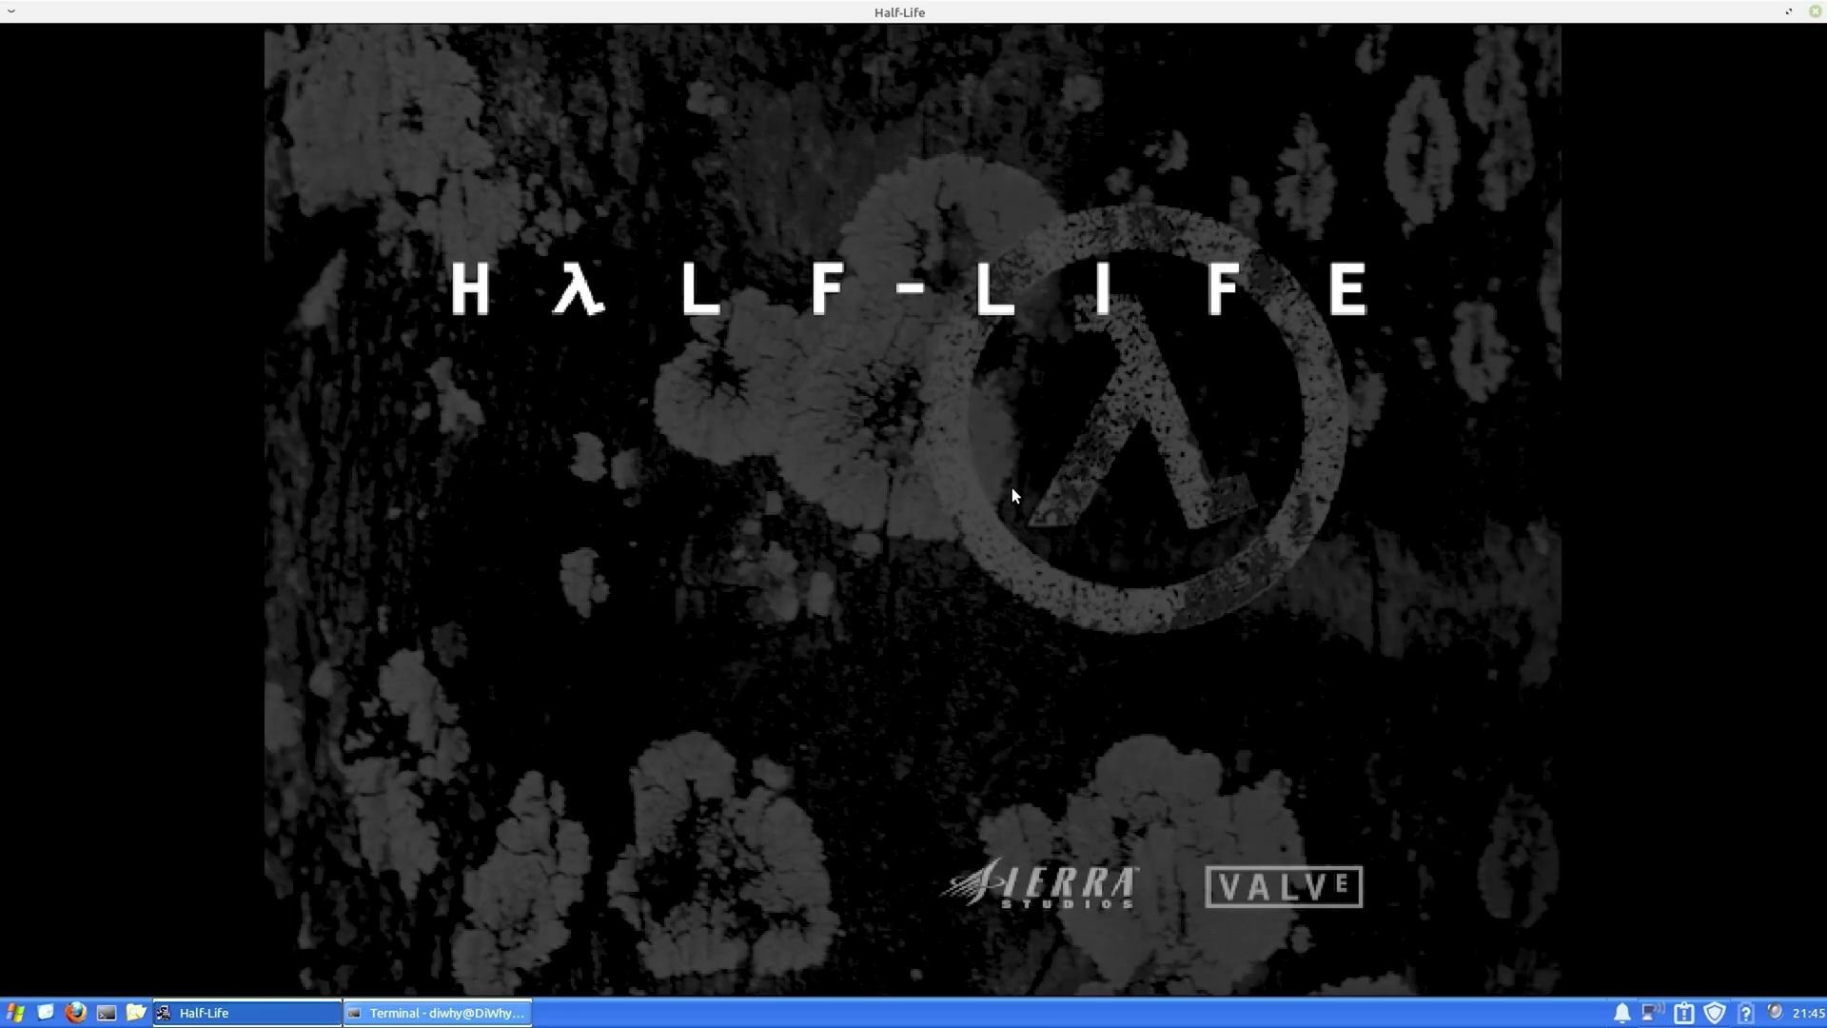
Complete the Half-Life installer with the default C:\Sierra\Half-Life folder and program group
left_click(1010, 638)
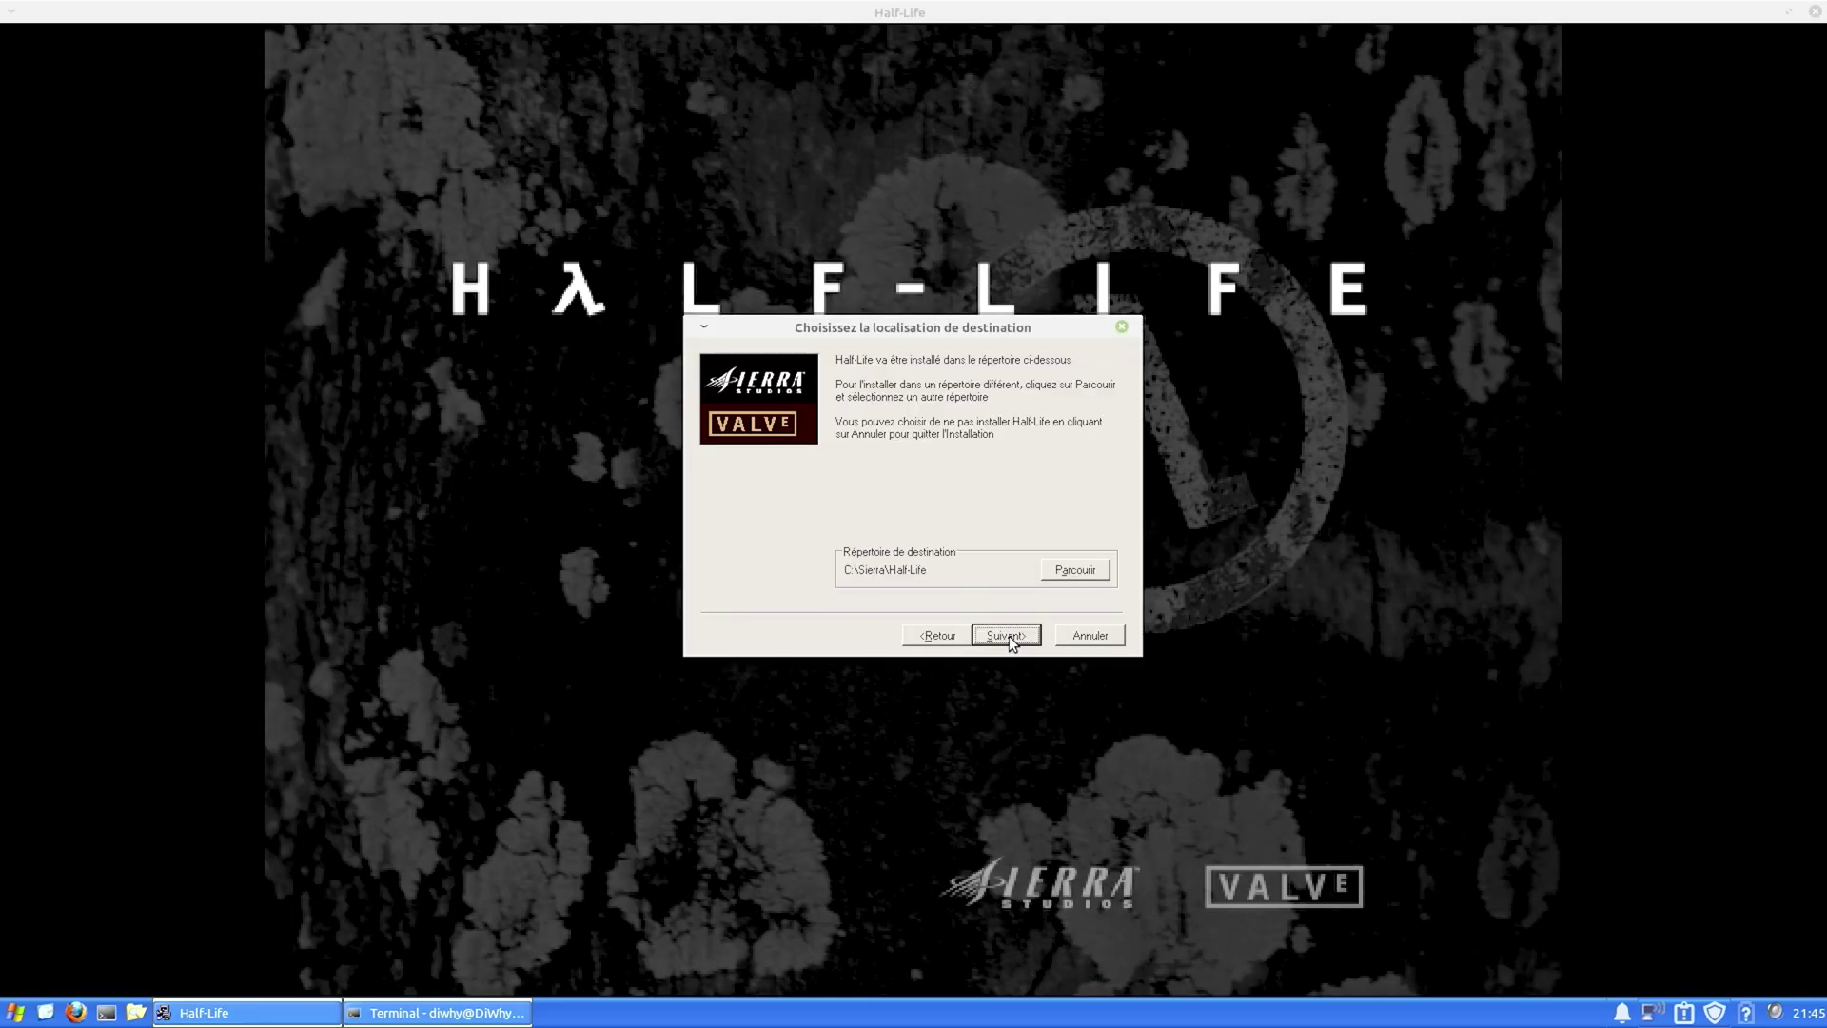
left_click(1011, 637)
left_click(1007, 636)
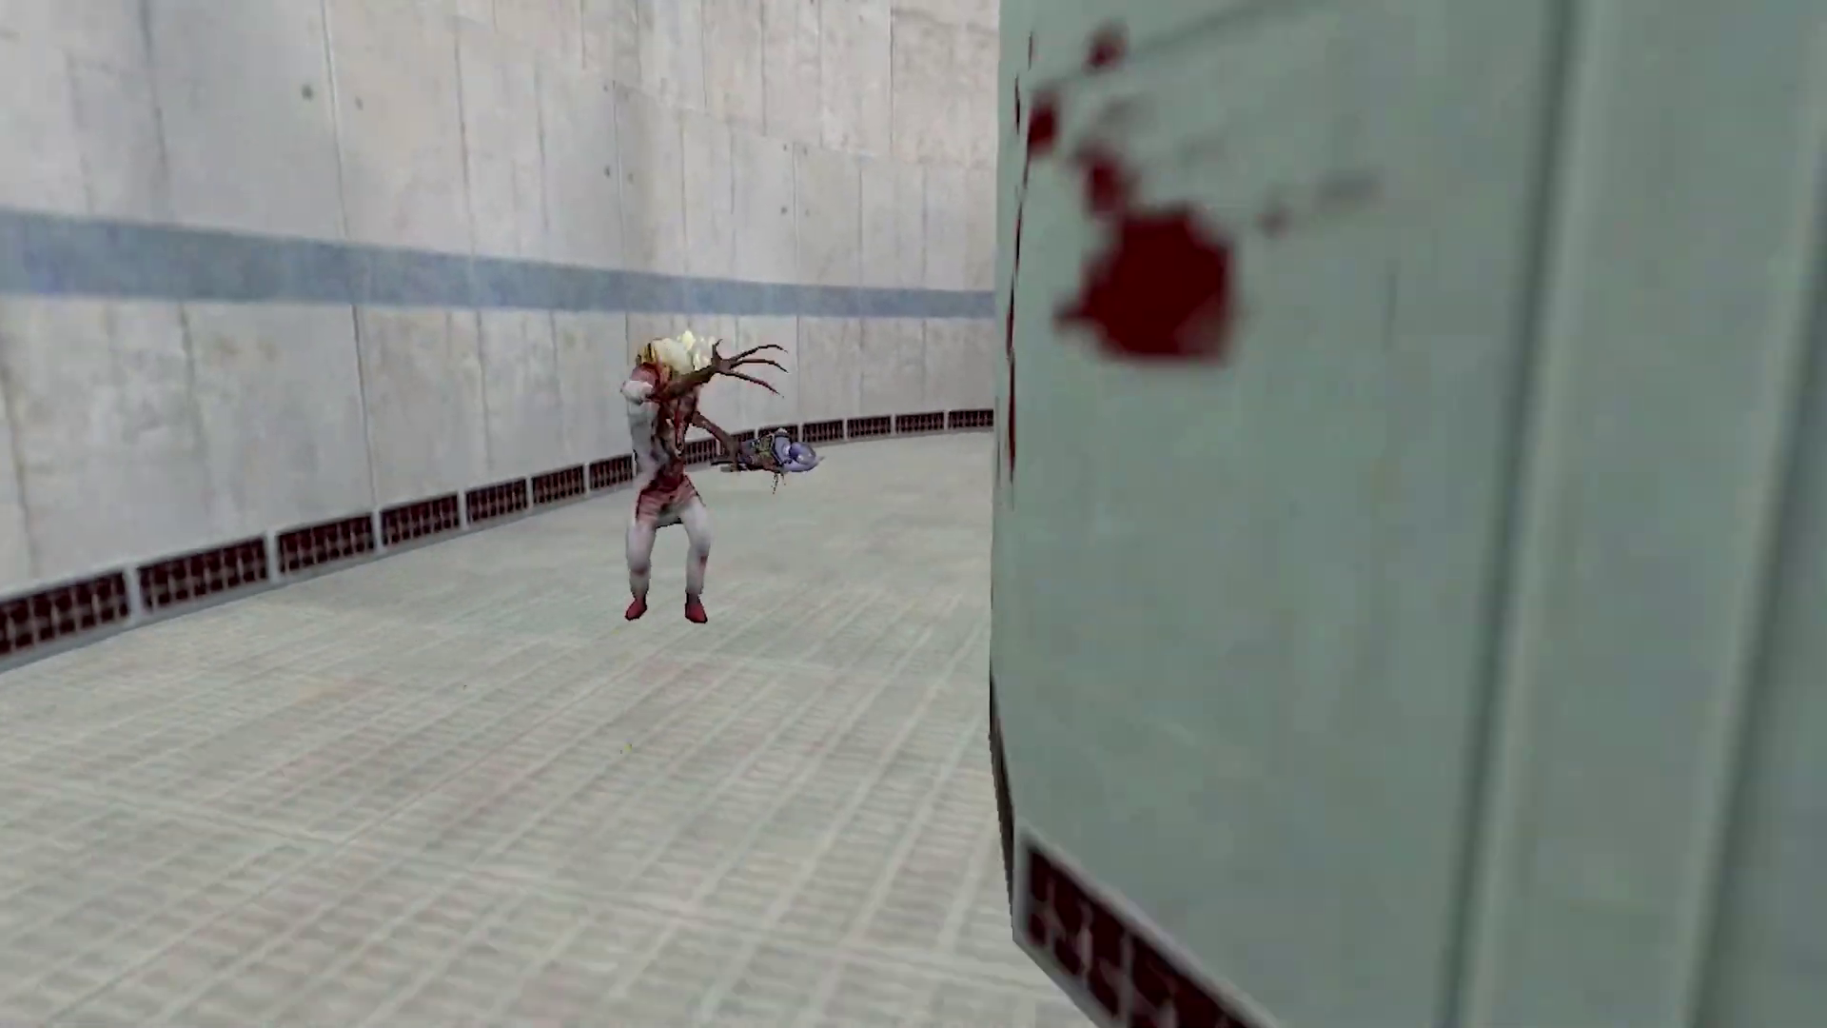
Fight zombies down the Black Mesa corridor with the crowbar and pistol
key("1")
left_click(914, 514)
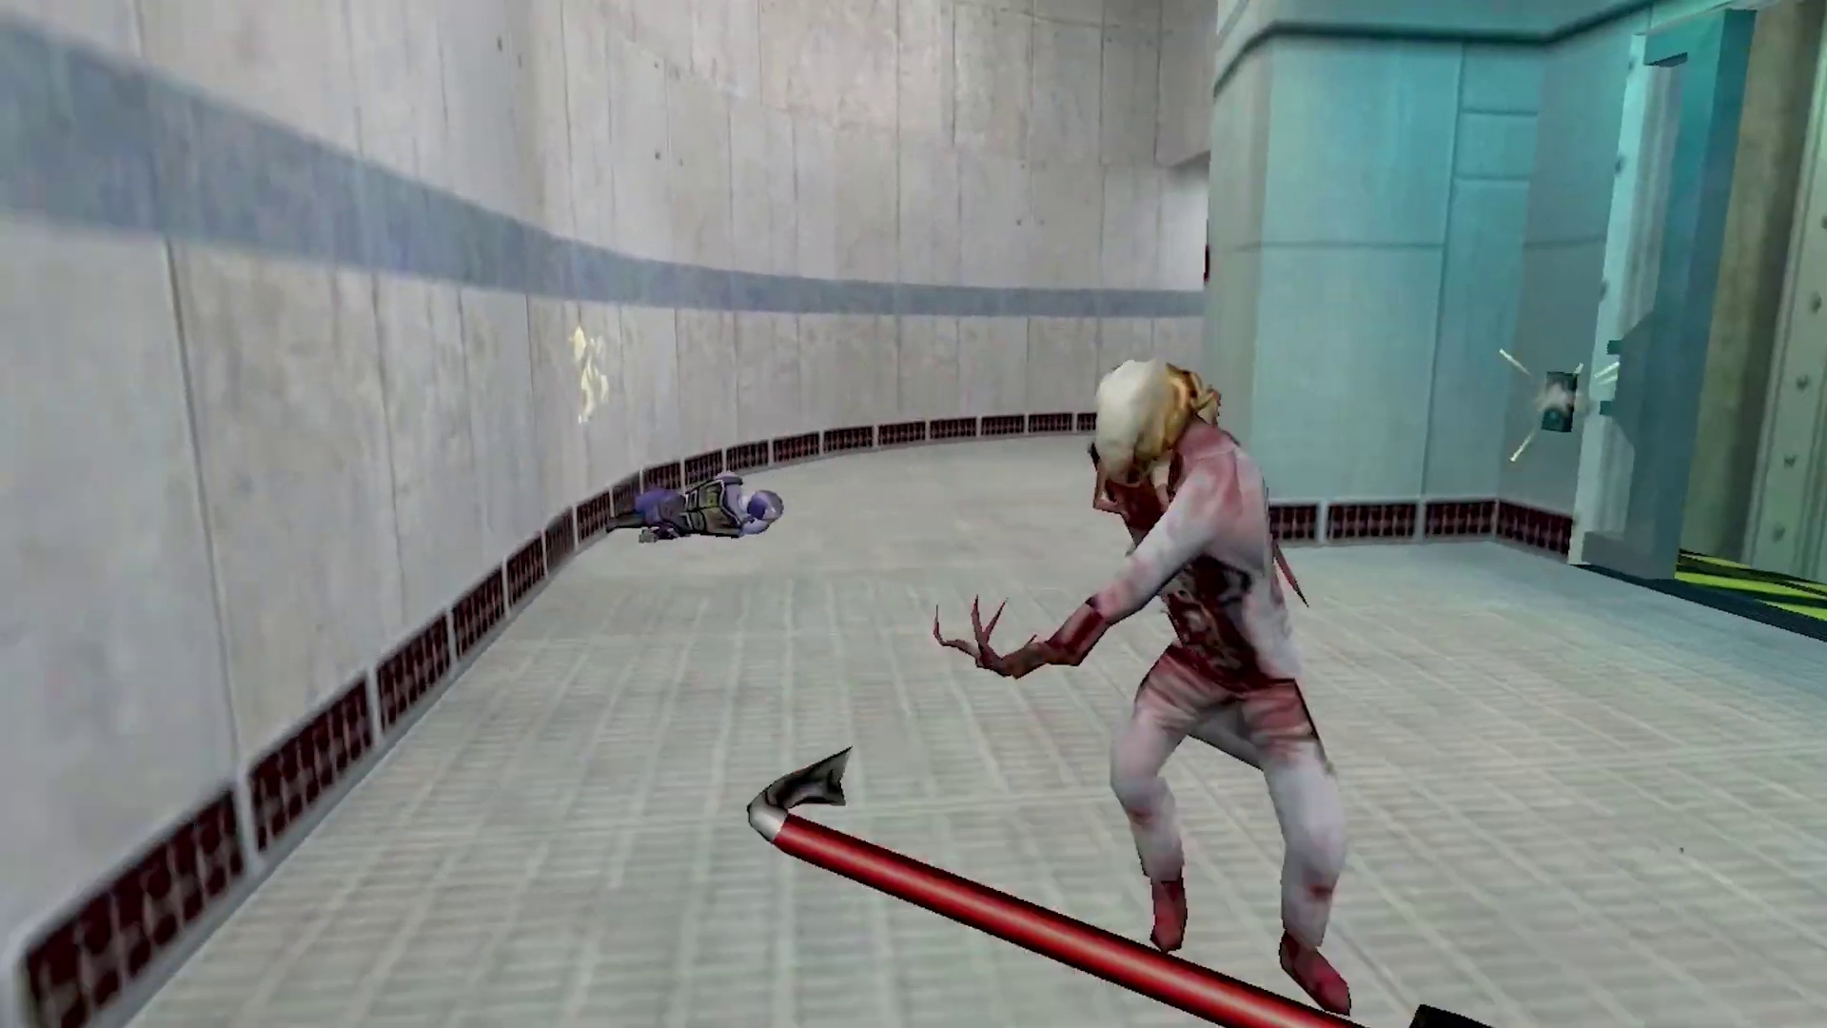
key("s")
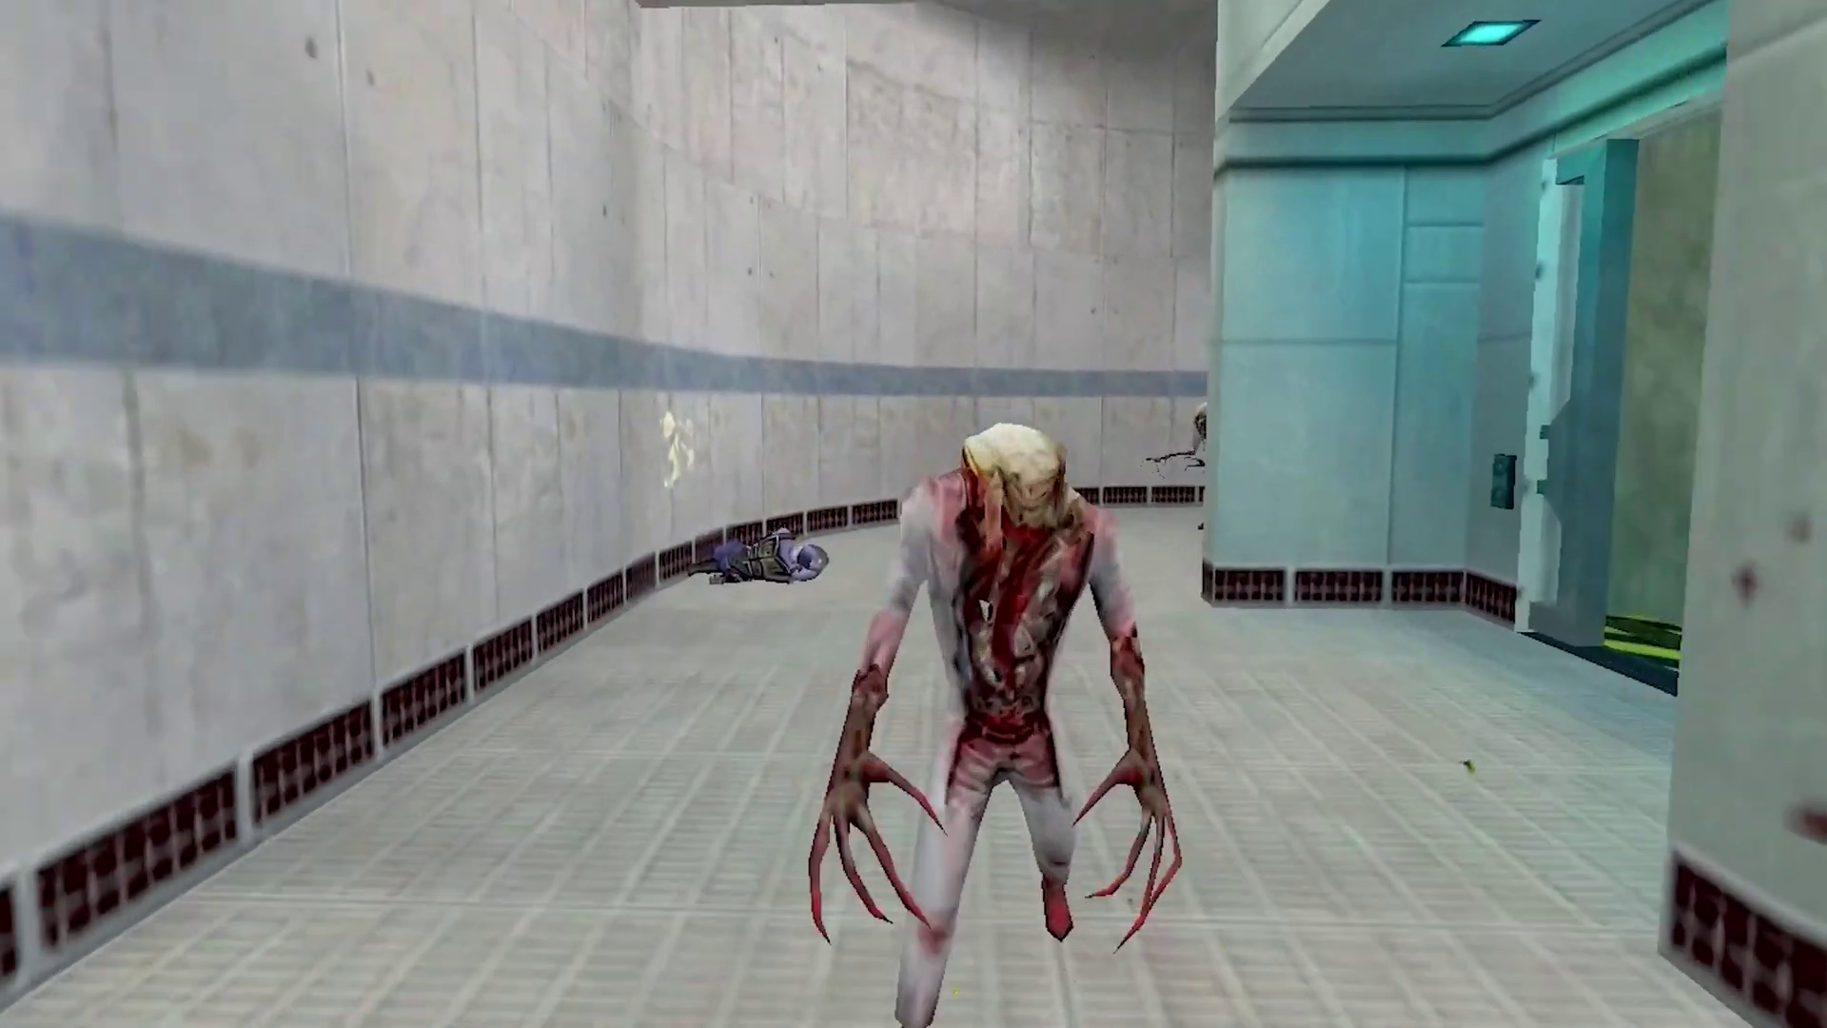
left_click(914, 513)
left_click(913, 514)
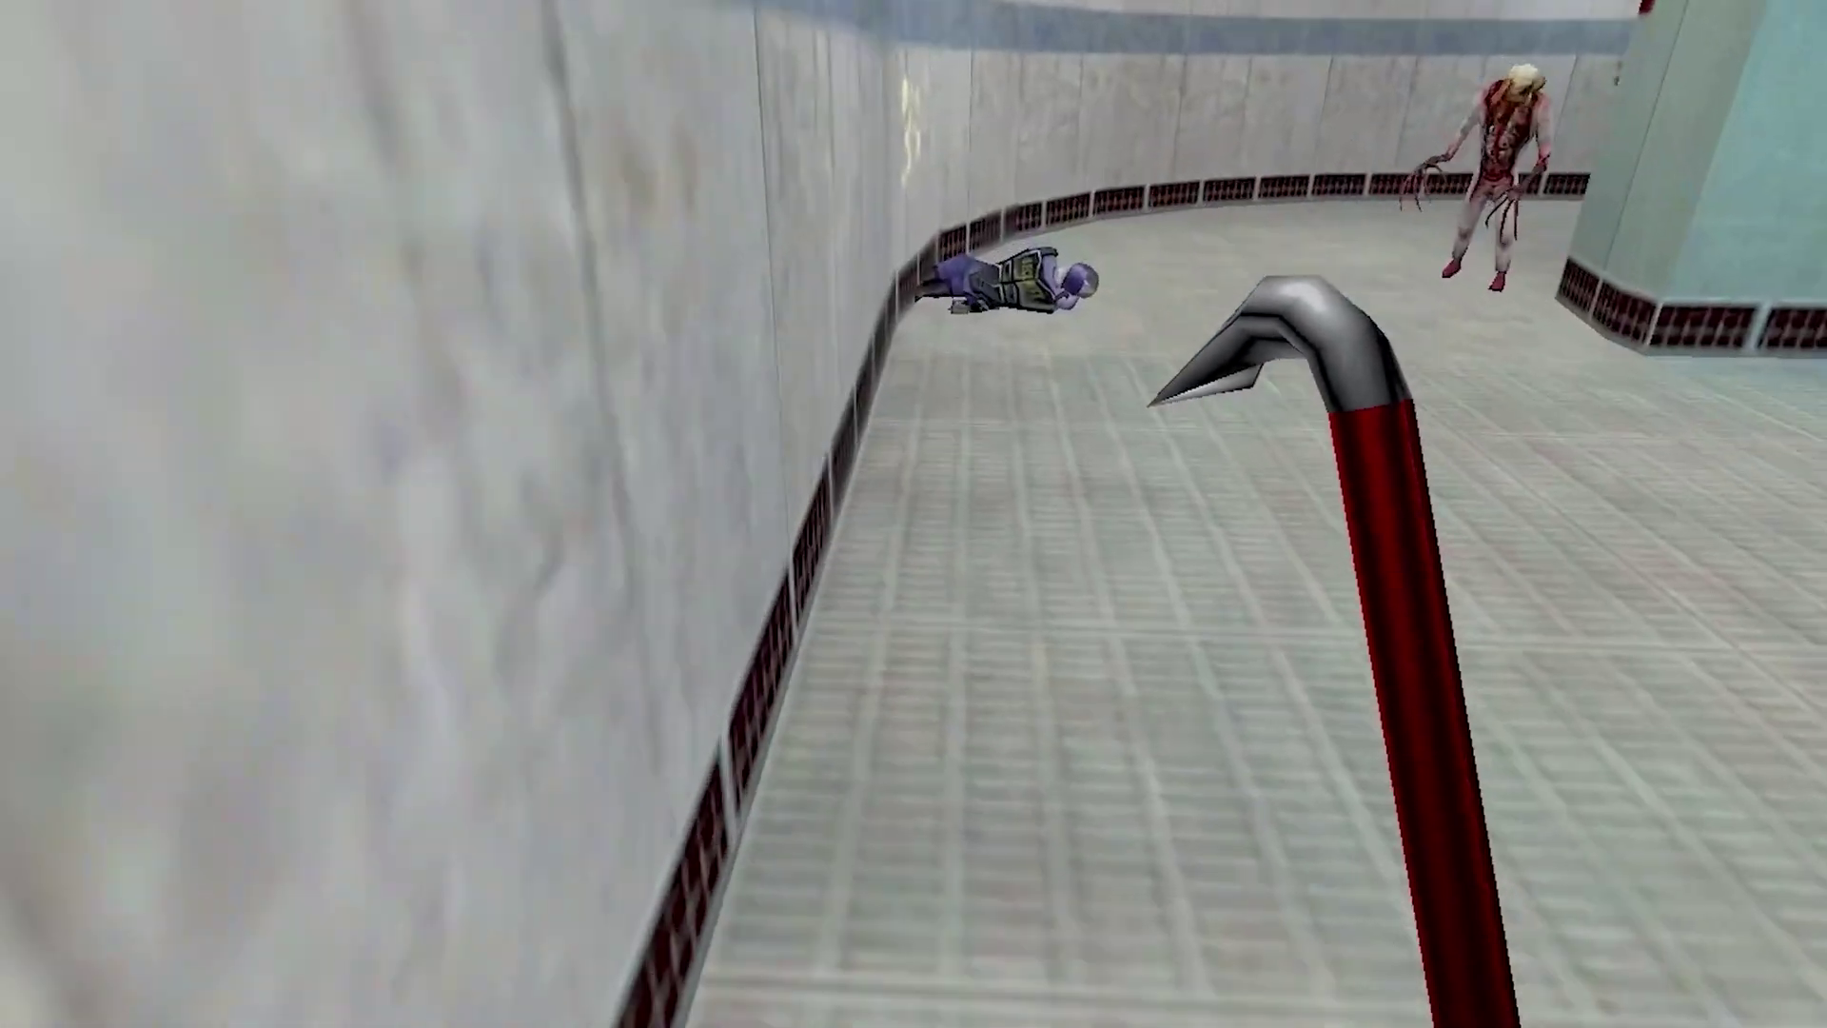
key("w")
key("s")
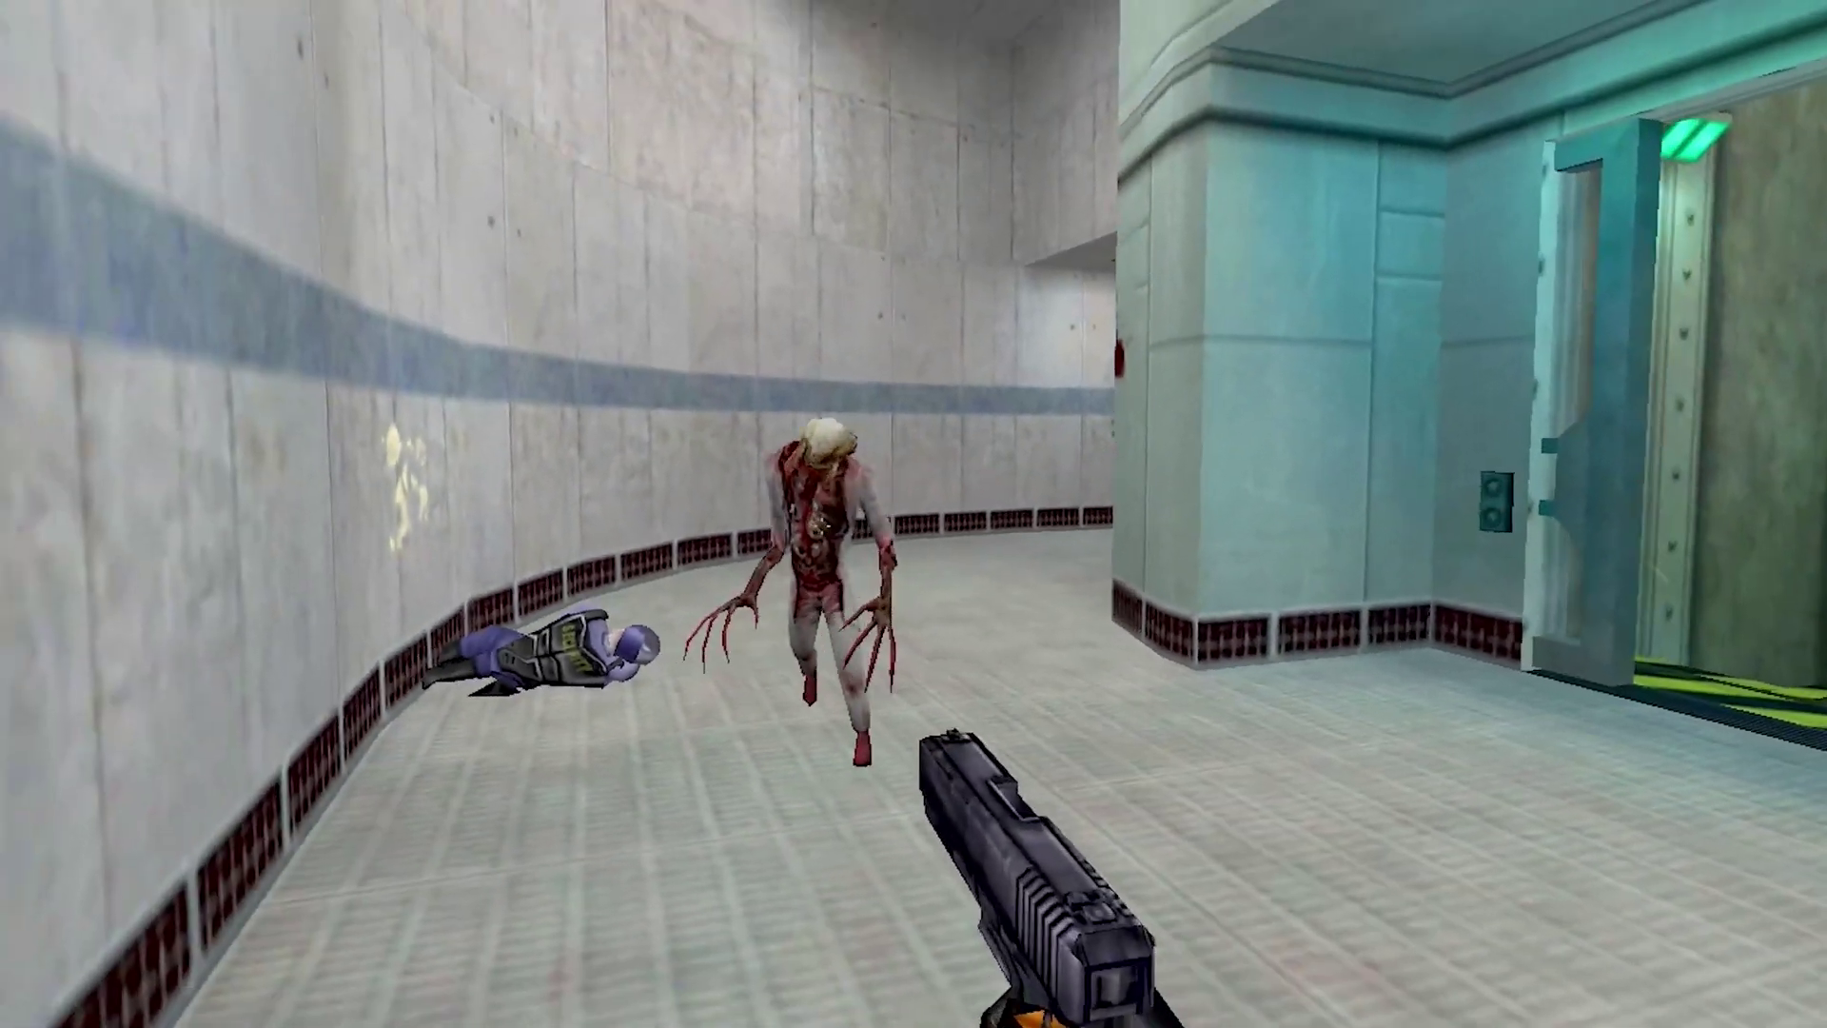
left_click(913, 514)
key("s")
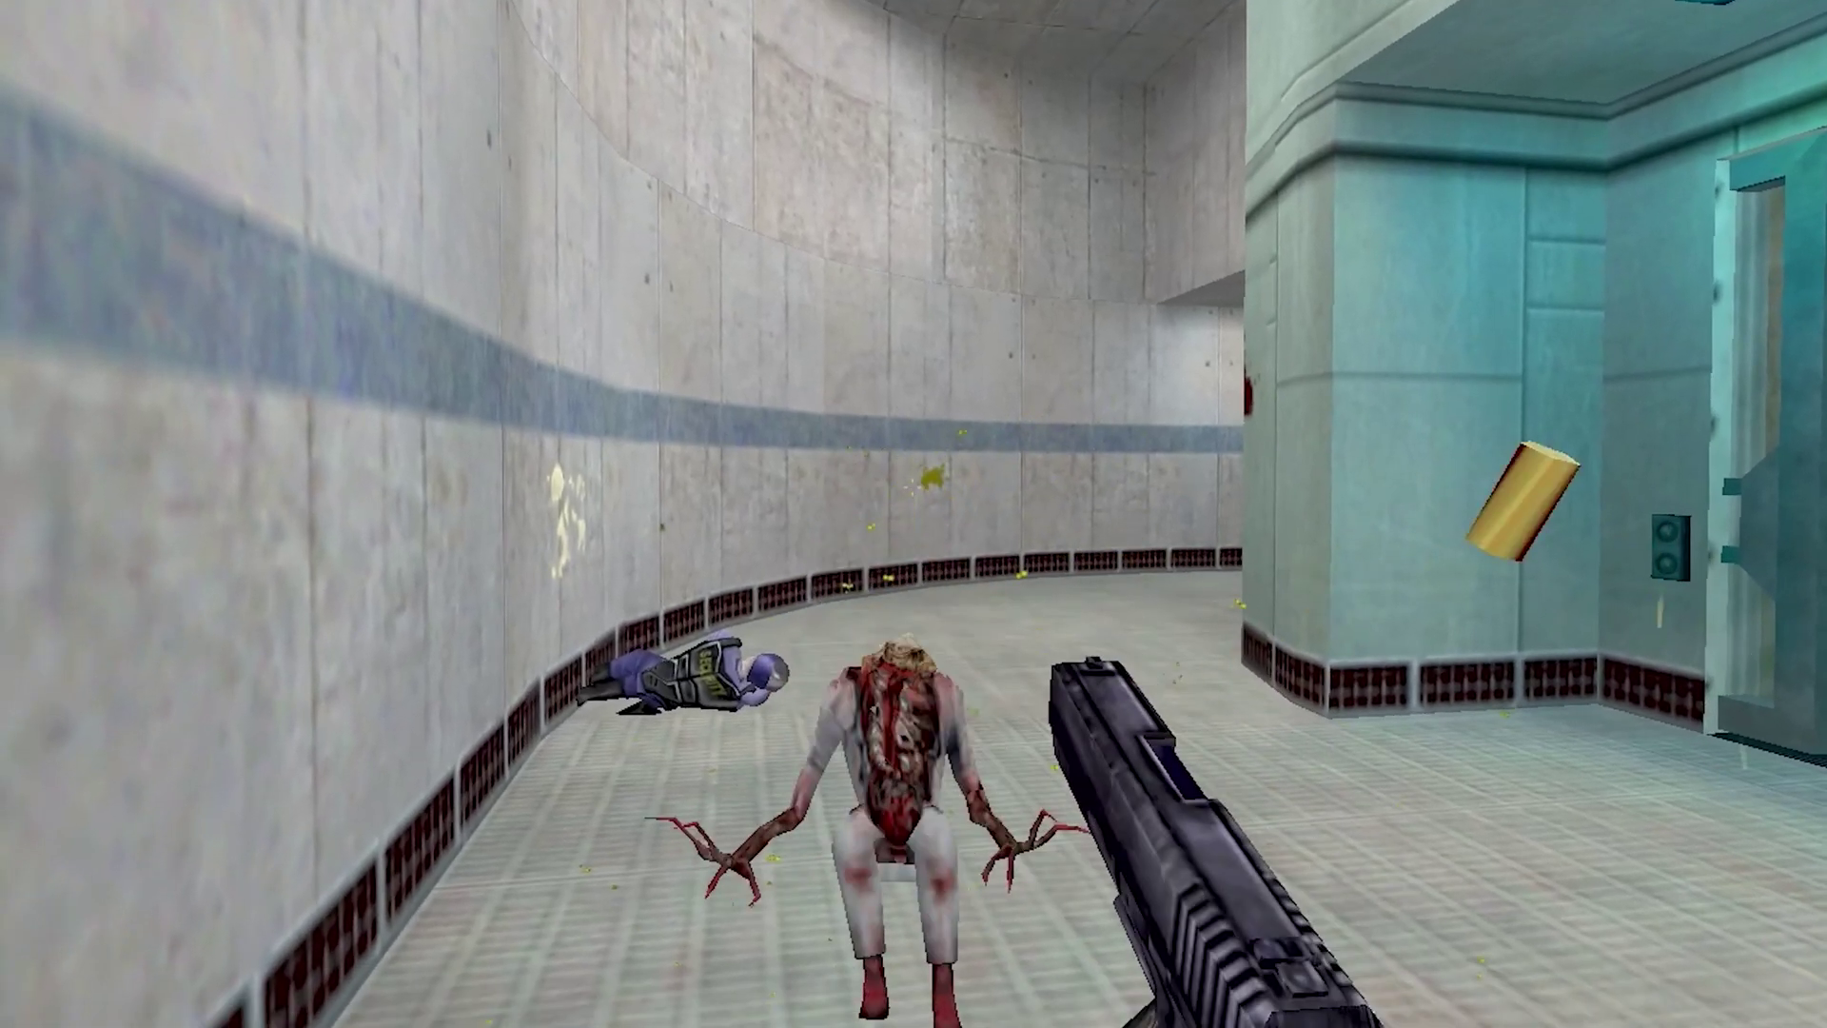
key("w")
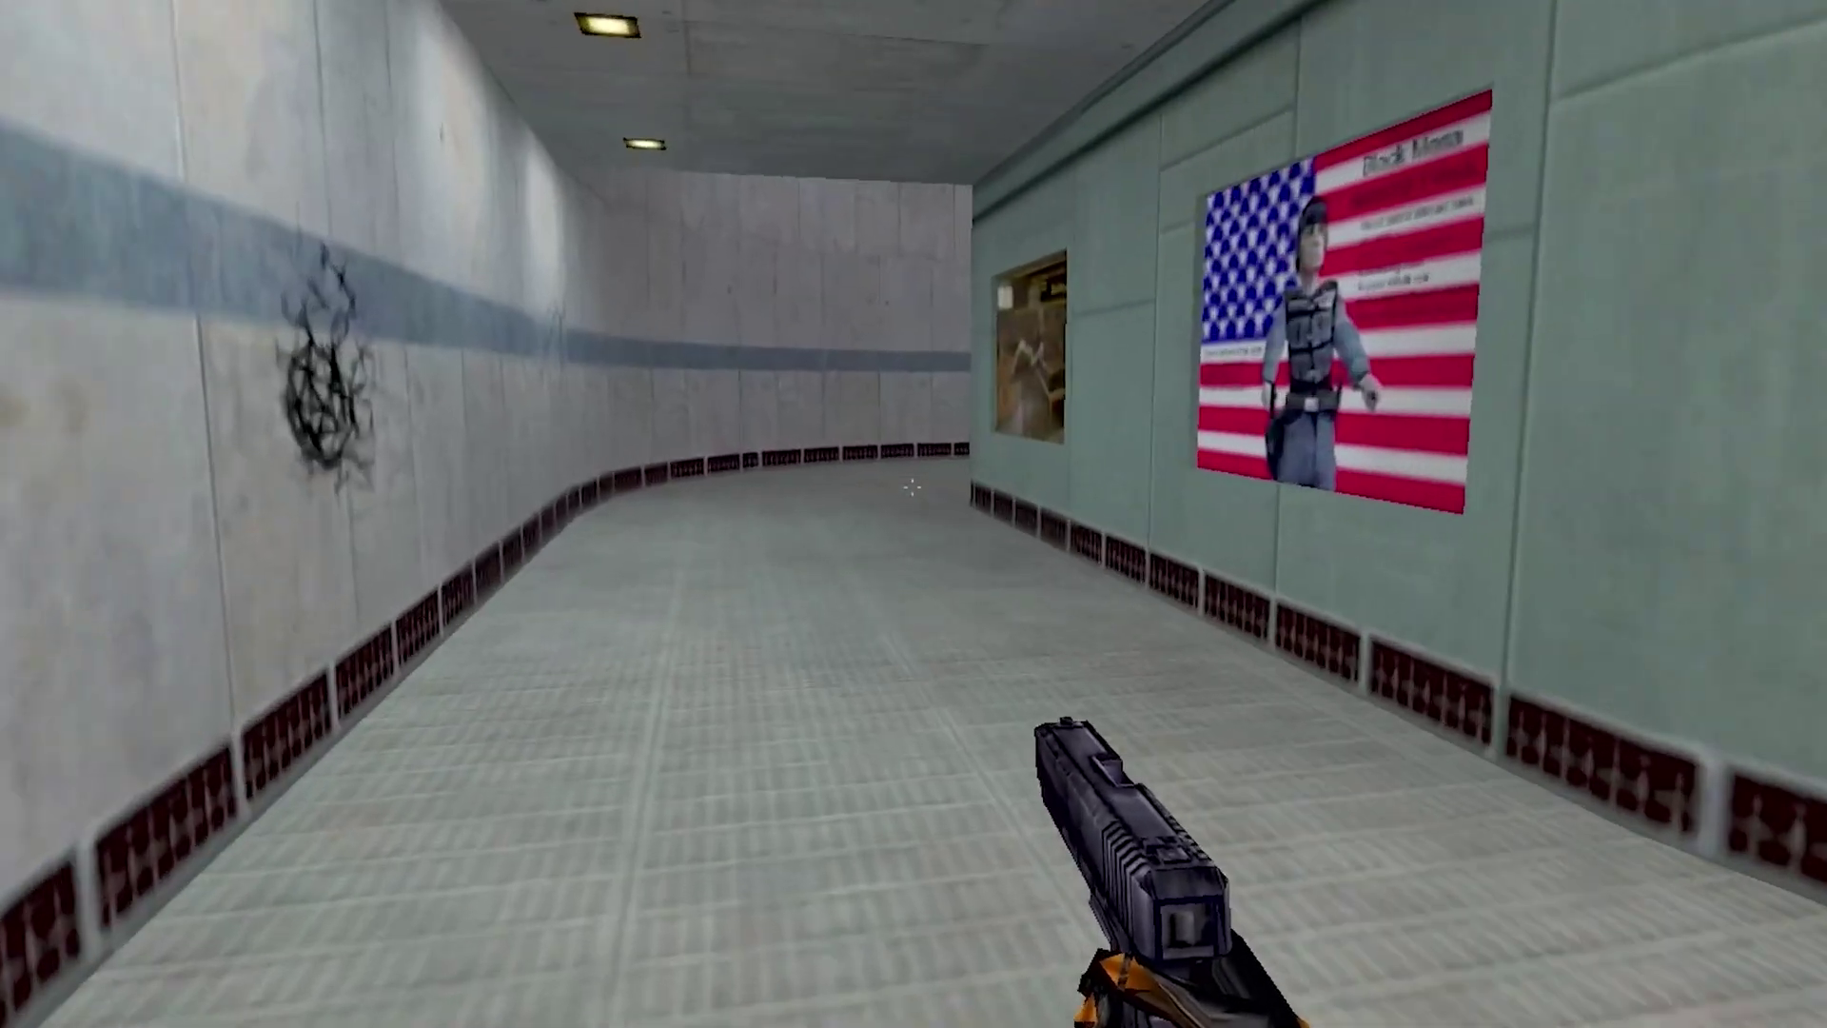
key("s")
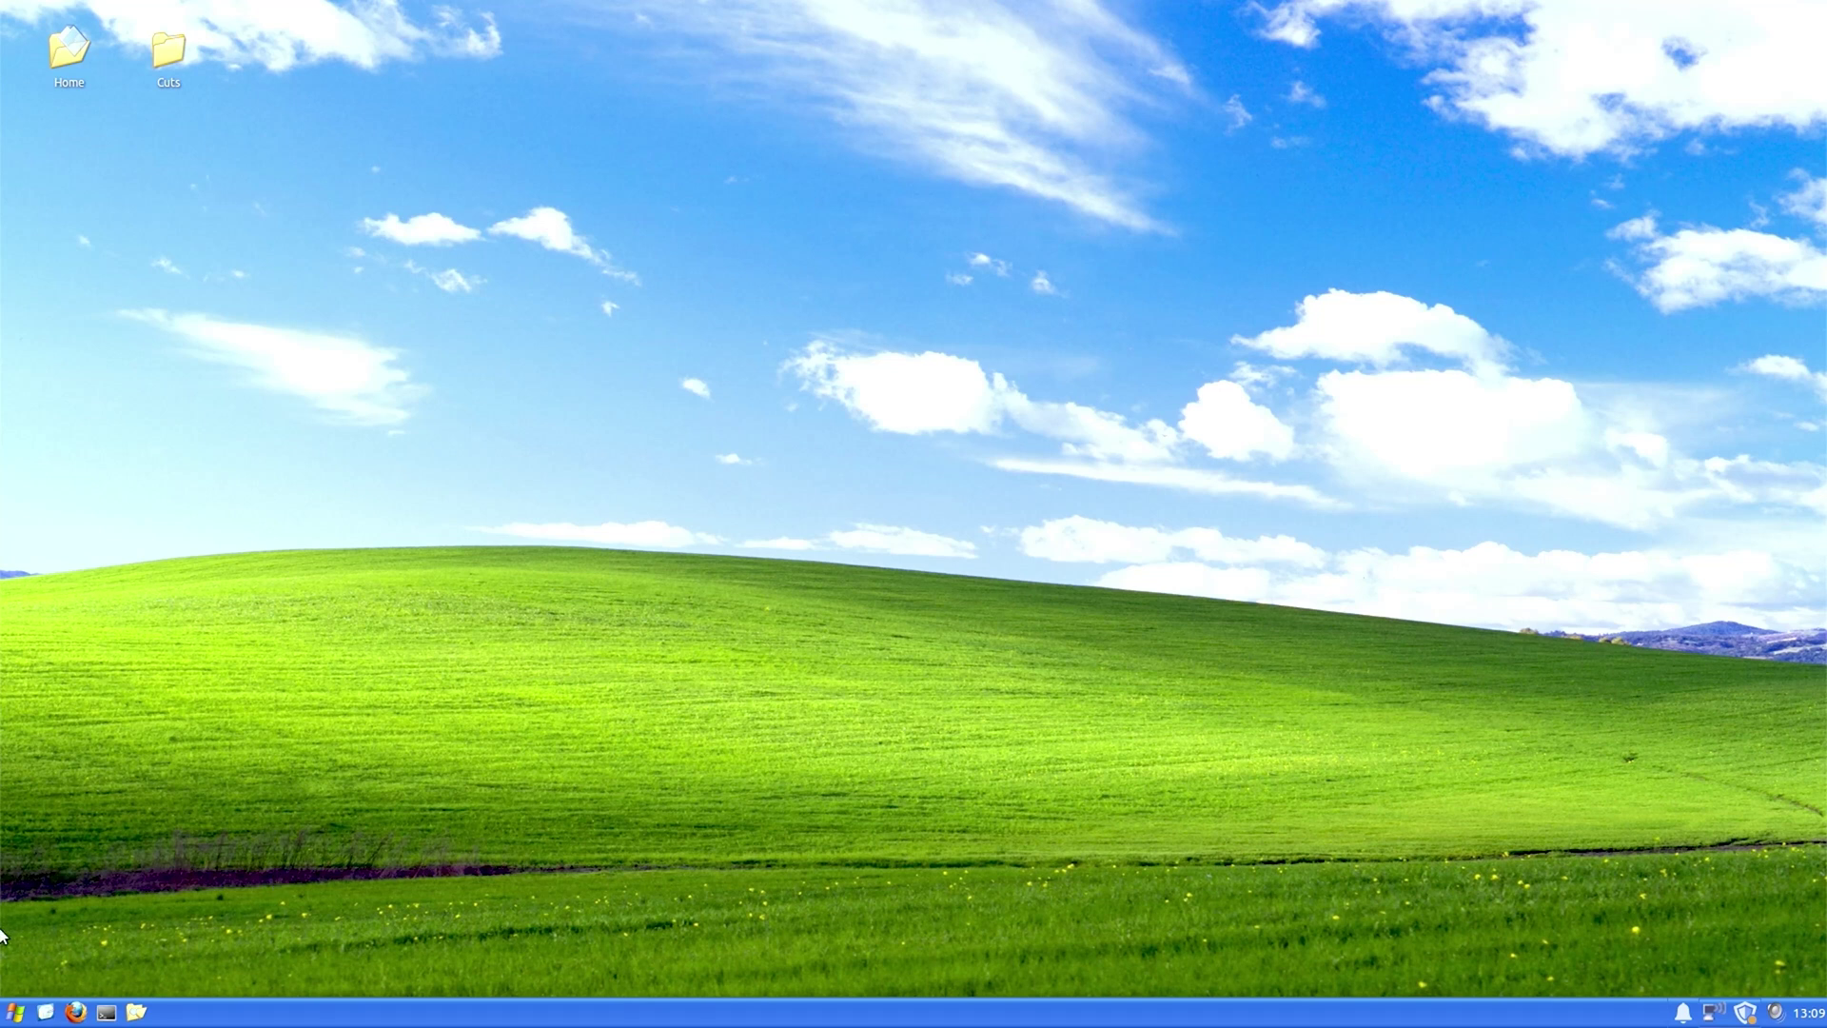
Search Software Manager for retroarch and install the org.libretro.RetroArch Flatpak
key("super")
left_click(290, 816)
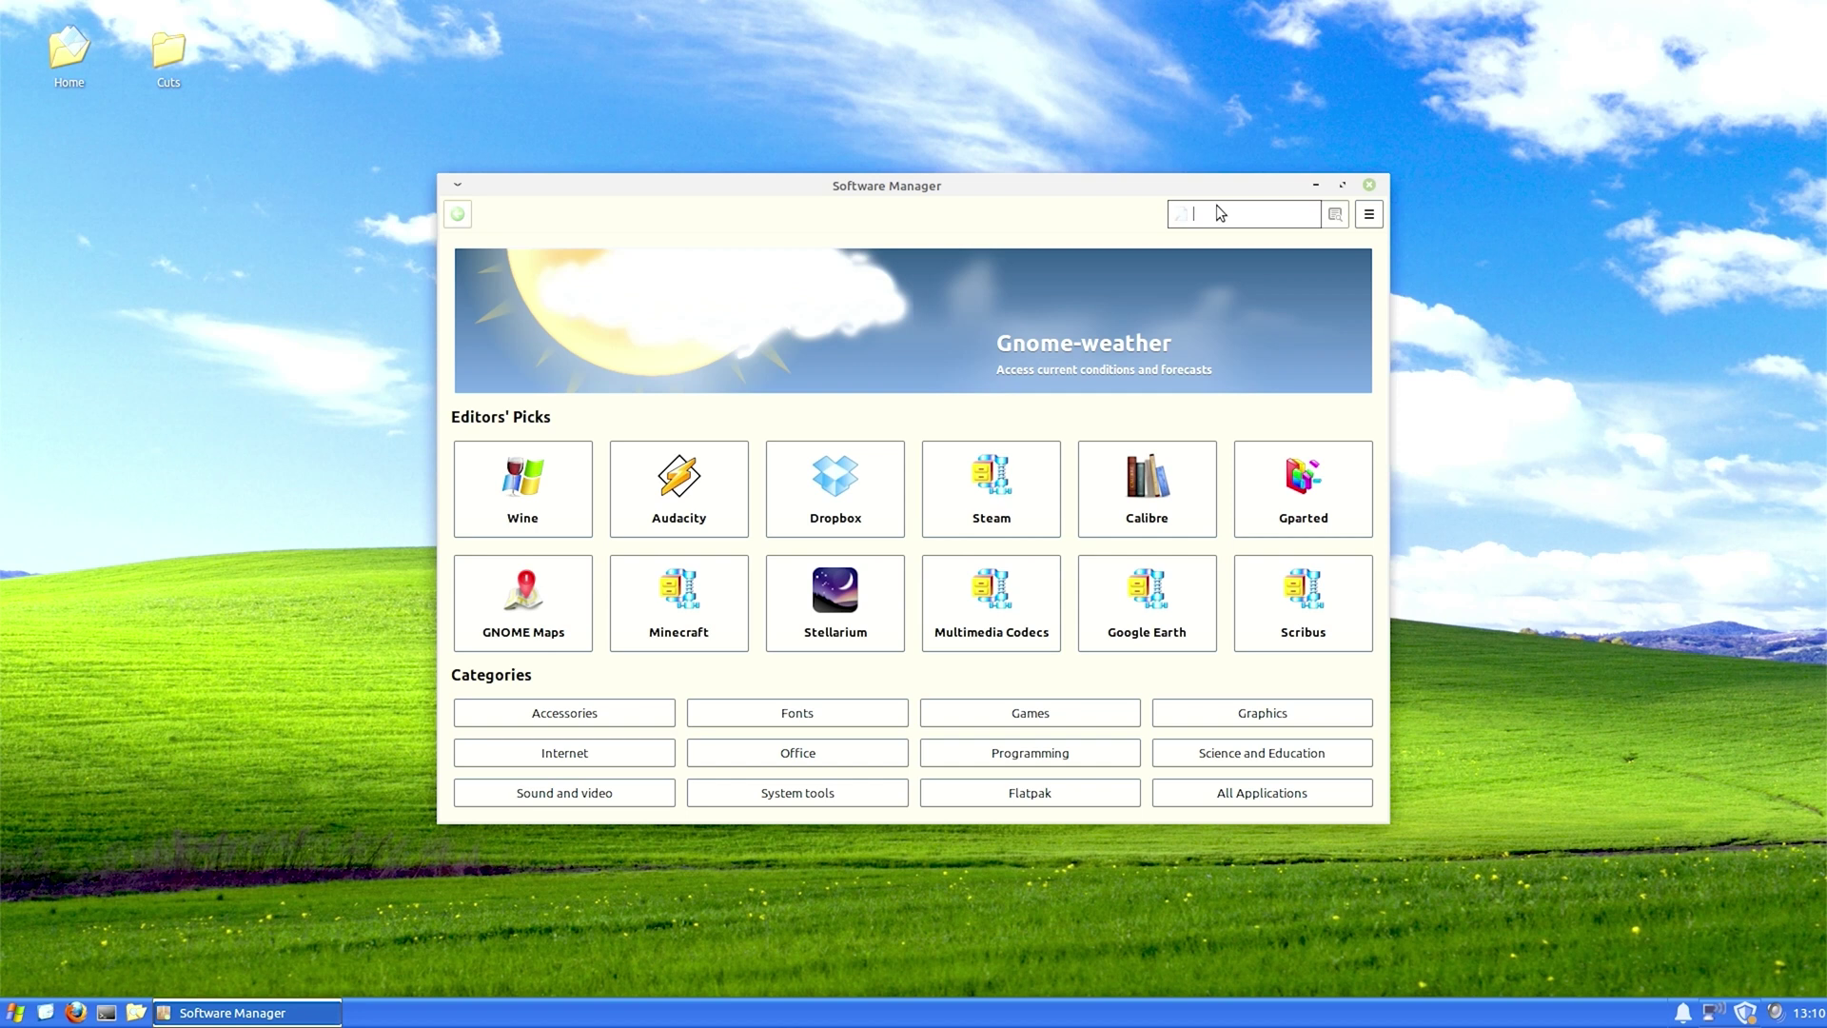
type("retroarch")
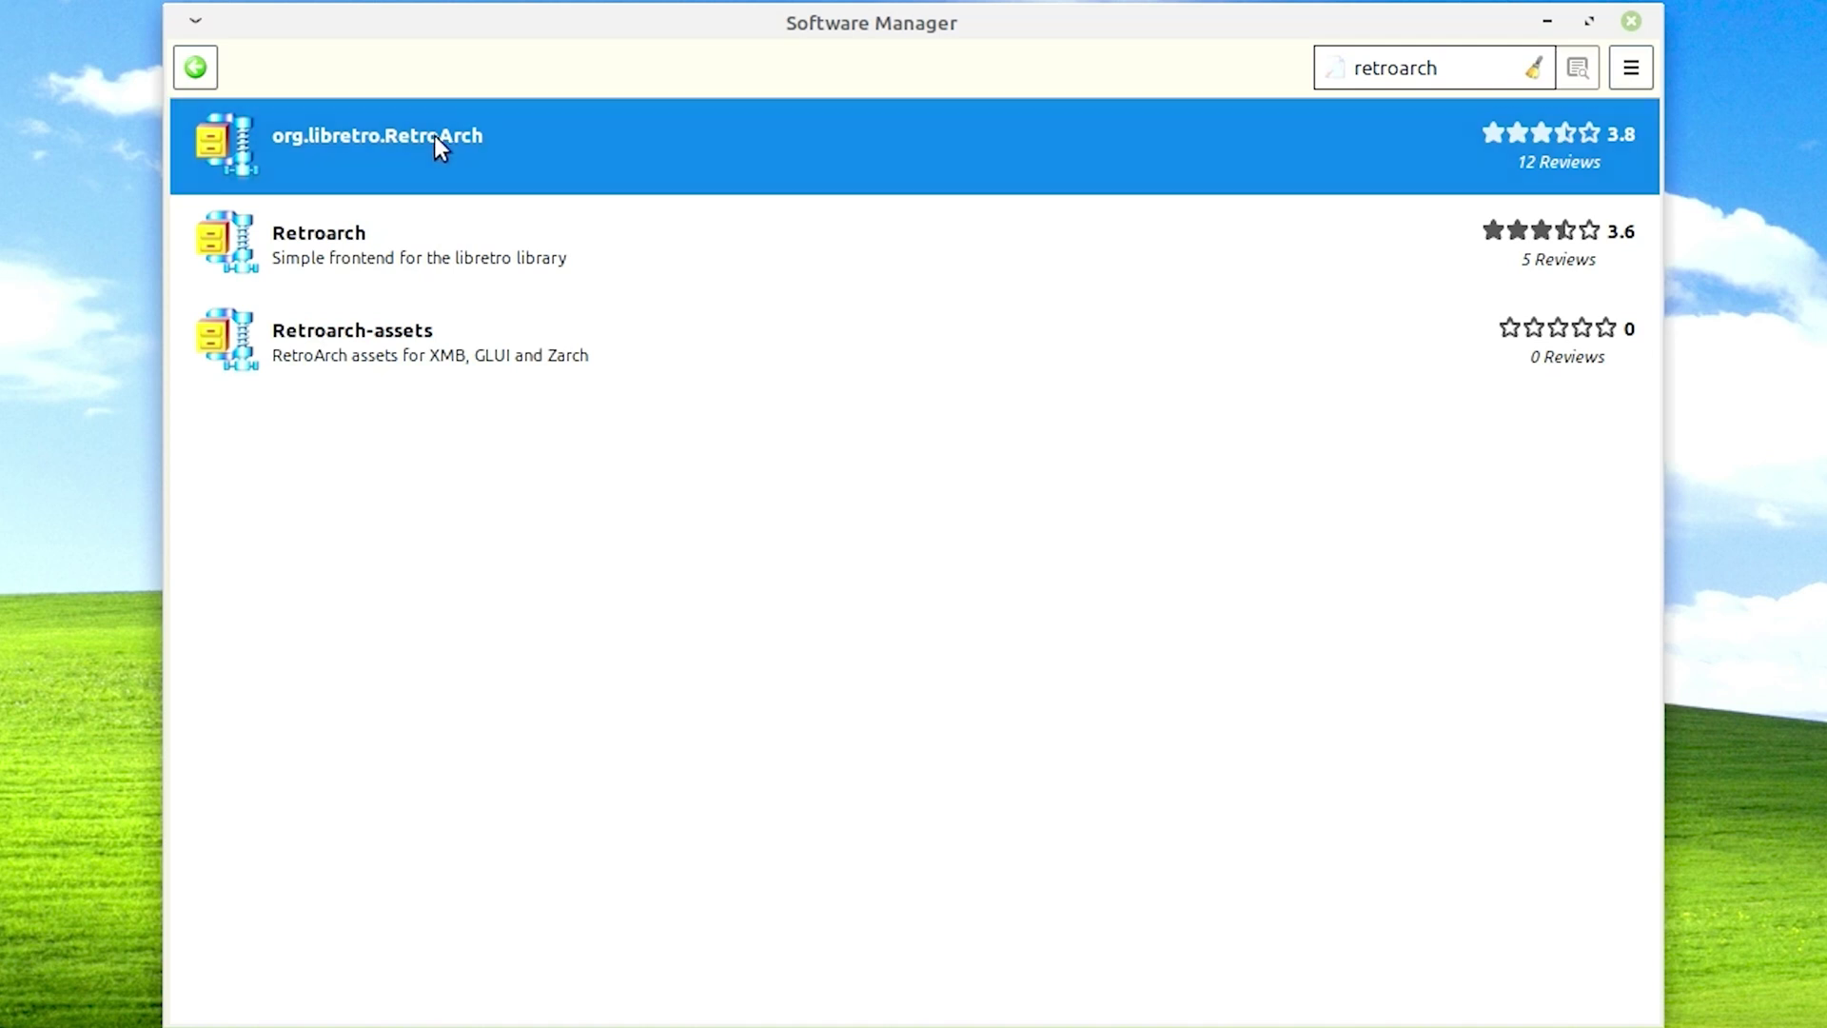
left_click(434, 135)
left_click(1589, 167)
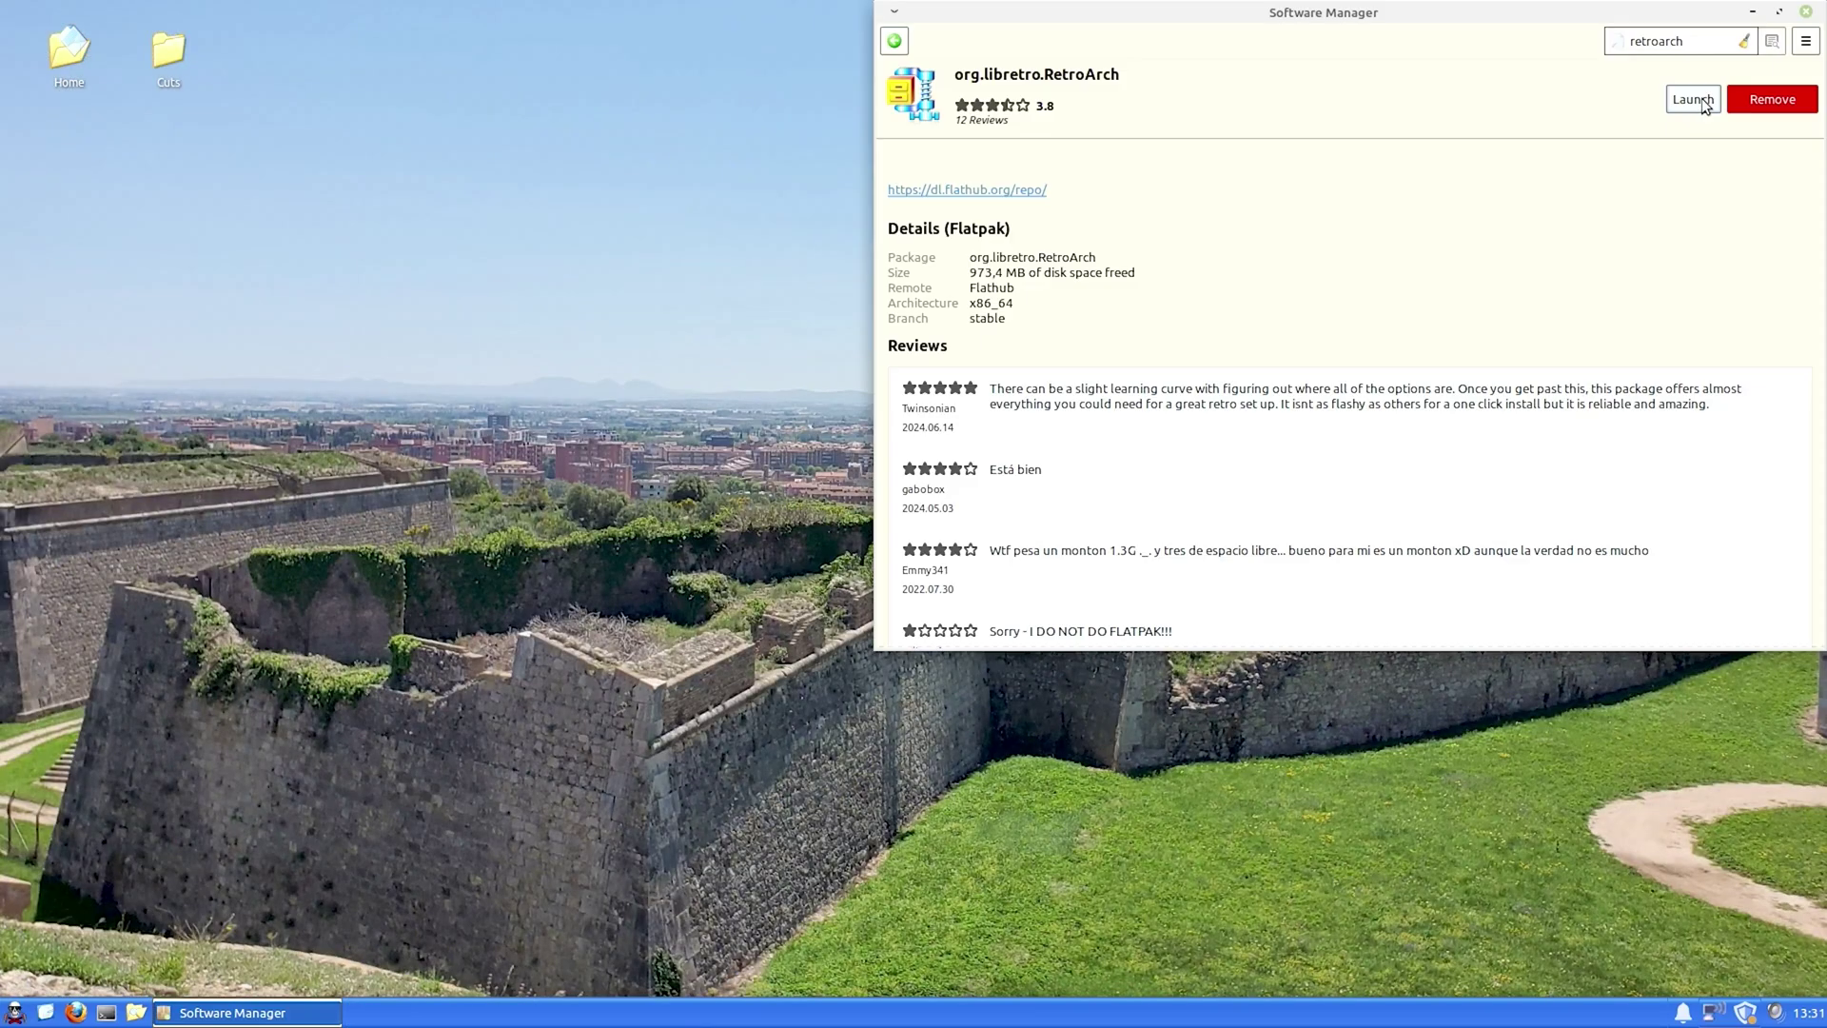
key("super")
mouse_move(59, 750)
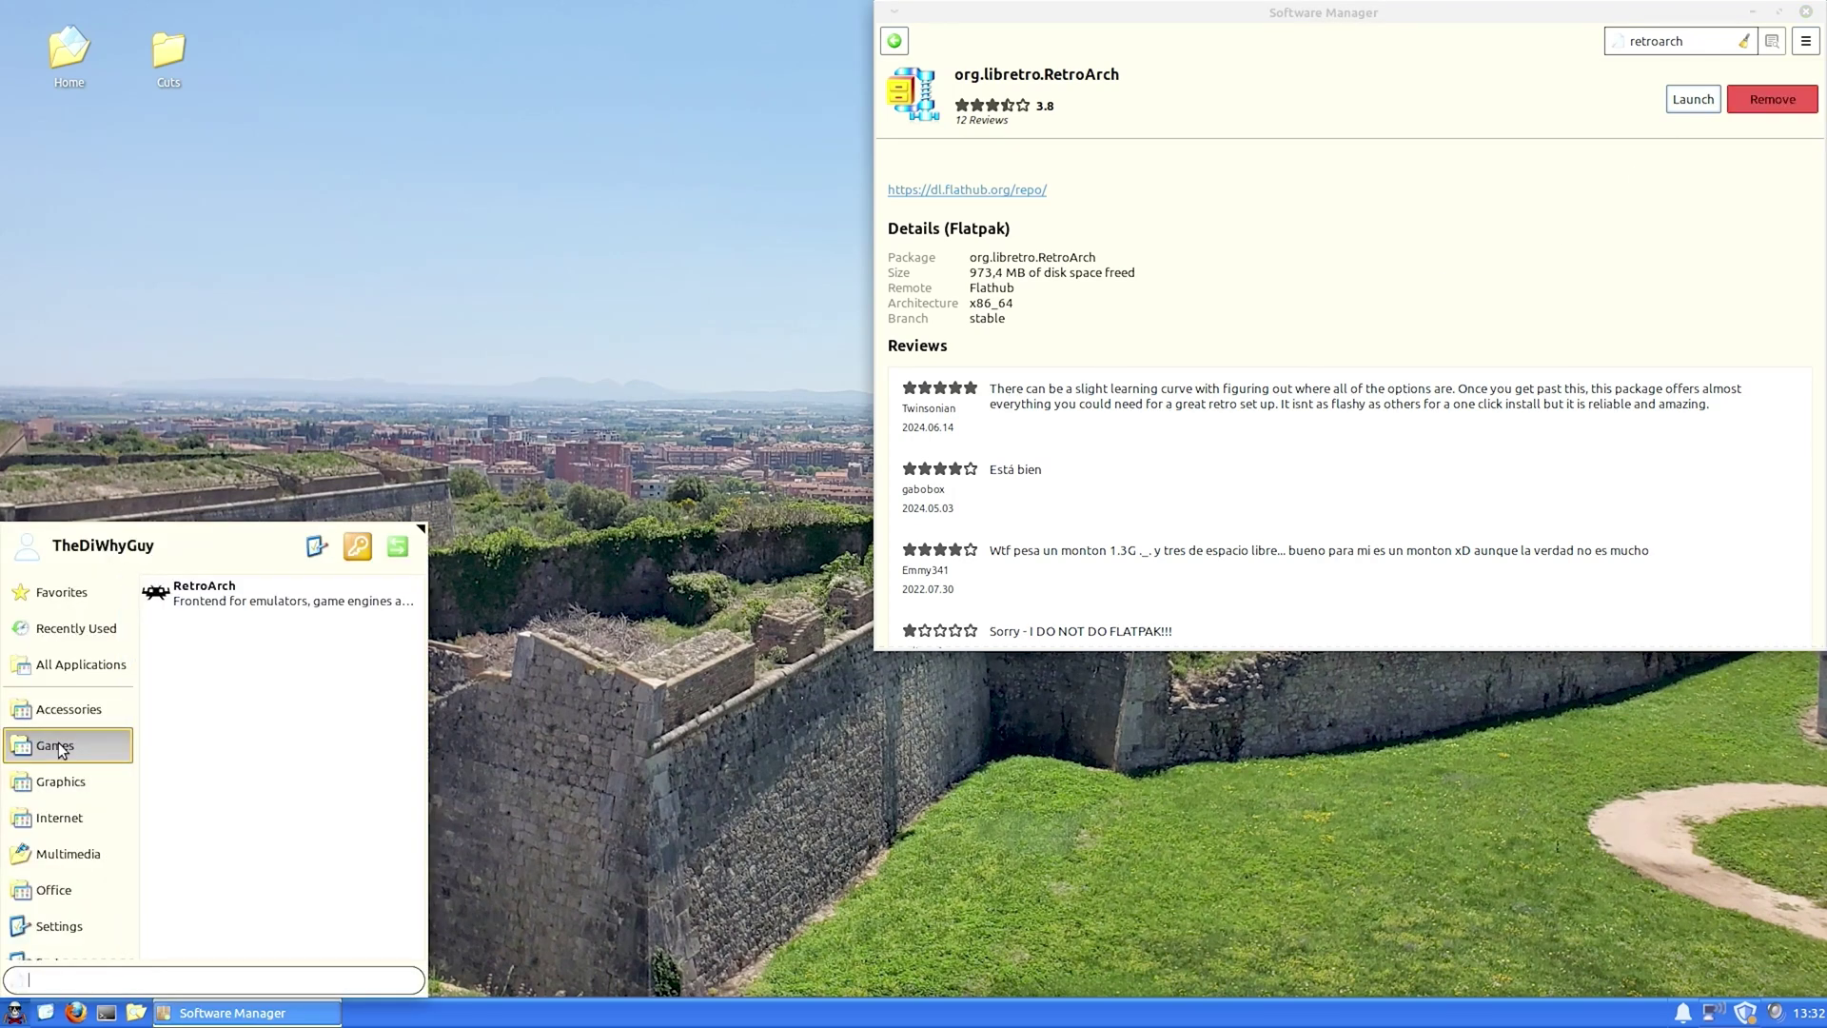
Launch RetroArch and update core info, assets, controller profiles, databases, overlays and Cg shaders via Online Updater
left_click(204, 592)
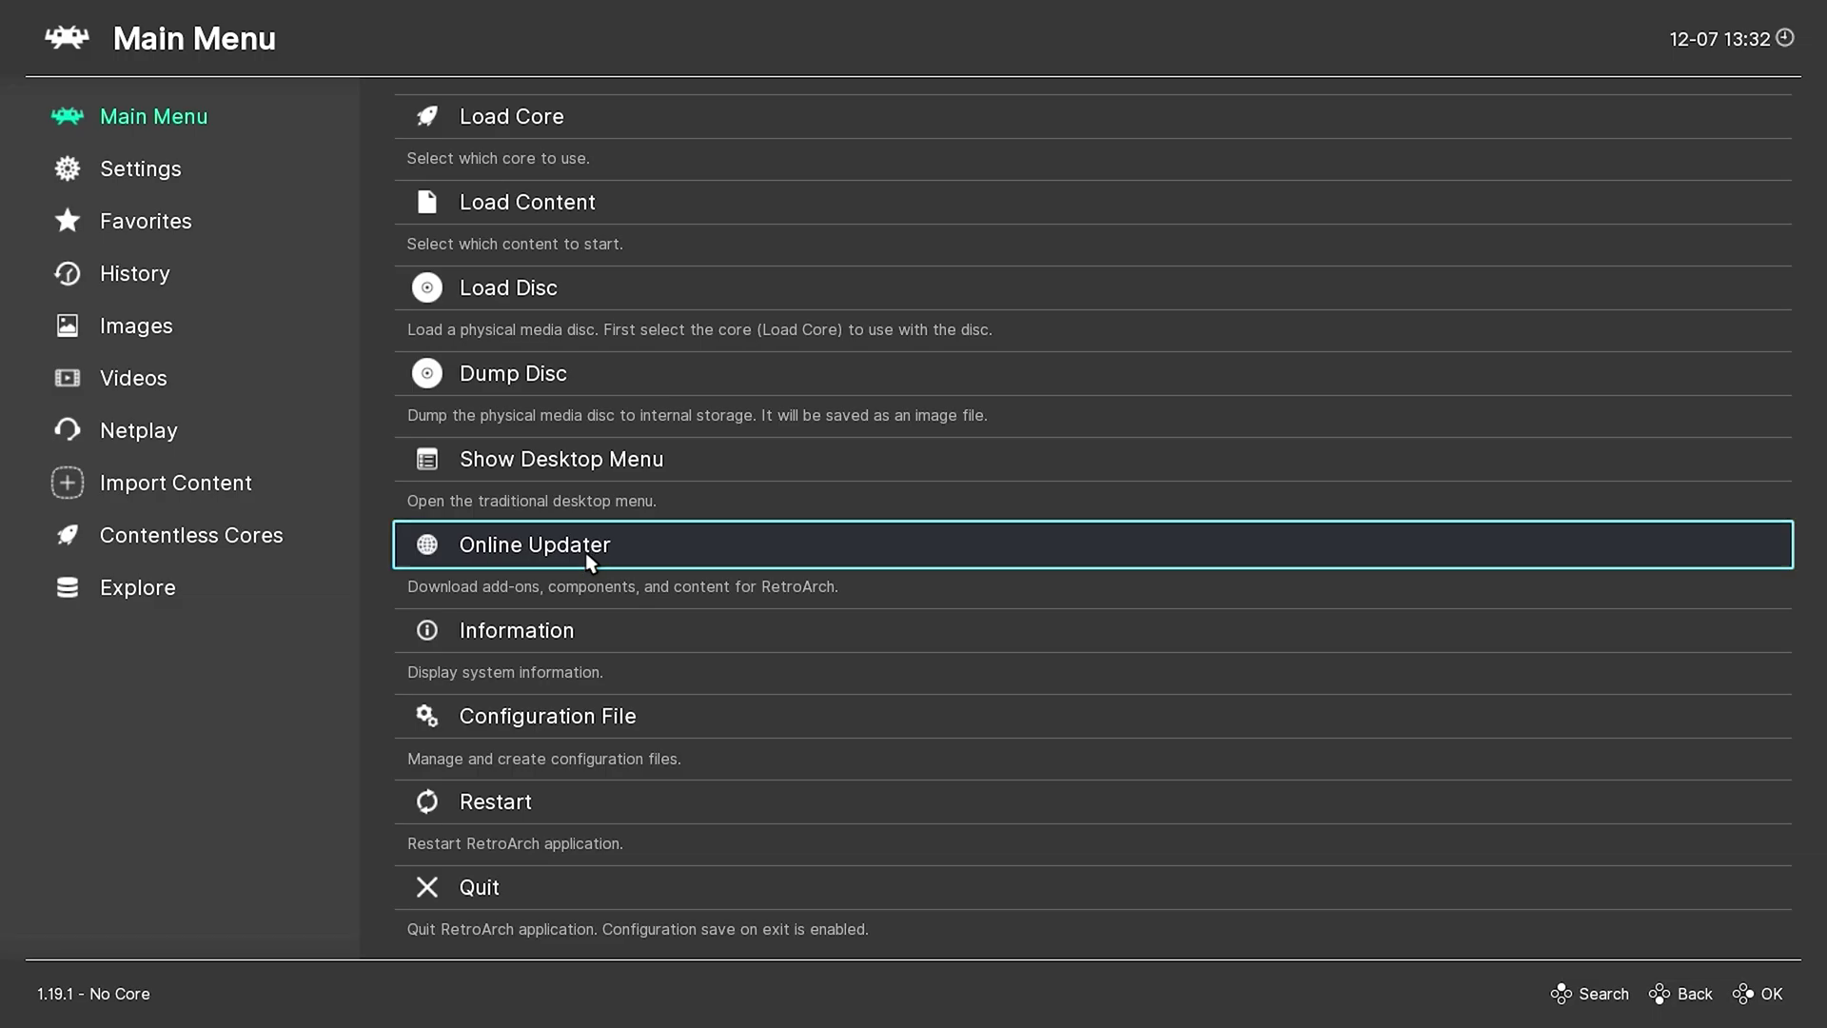
left_click(586, 550)
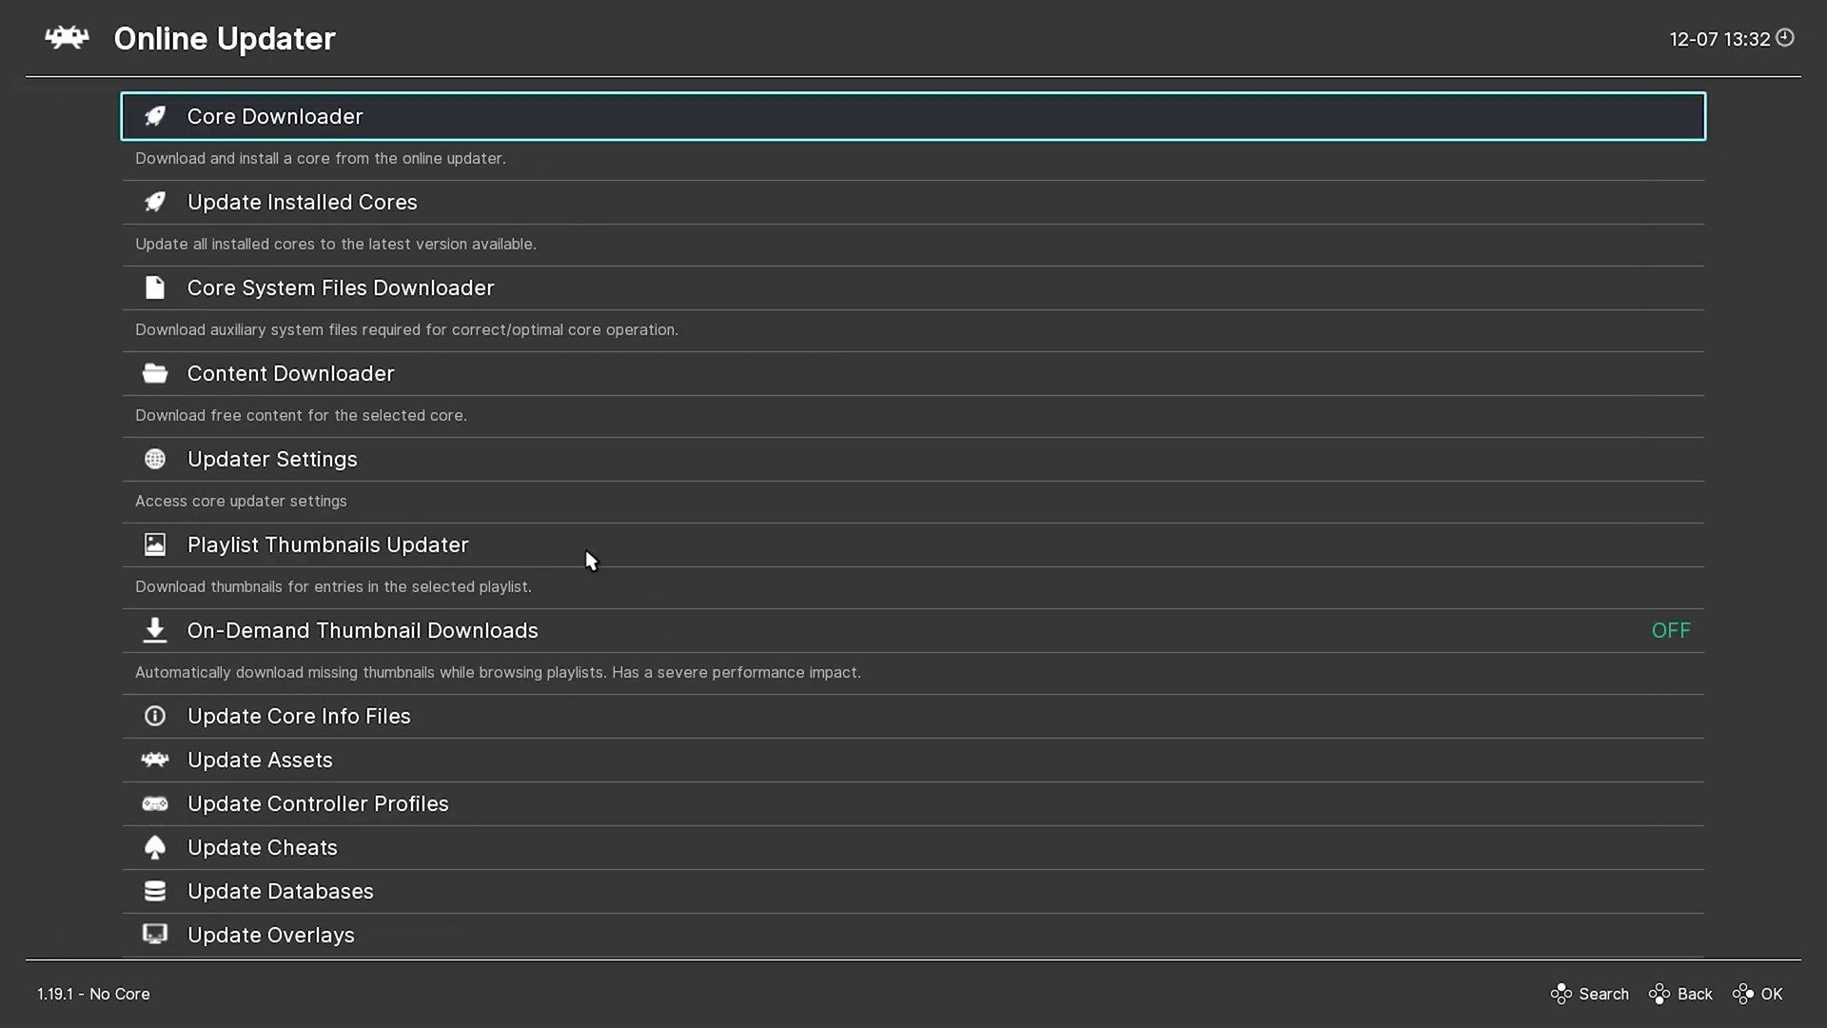
left_click(301, 725)
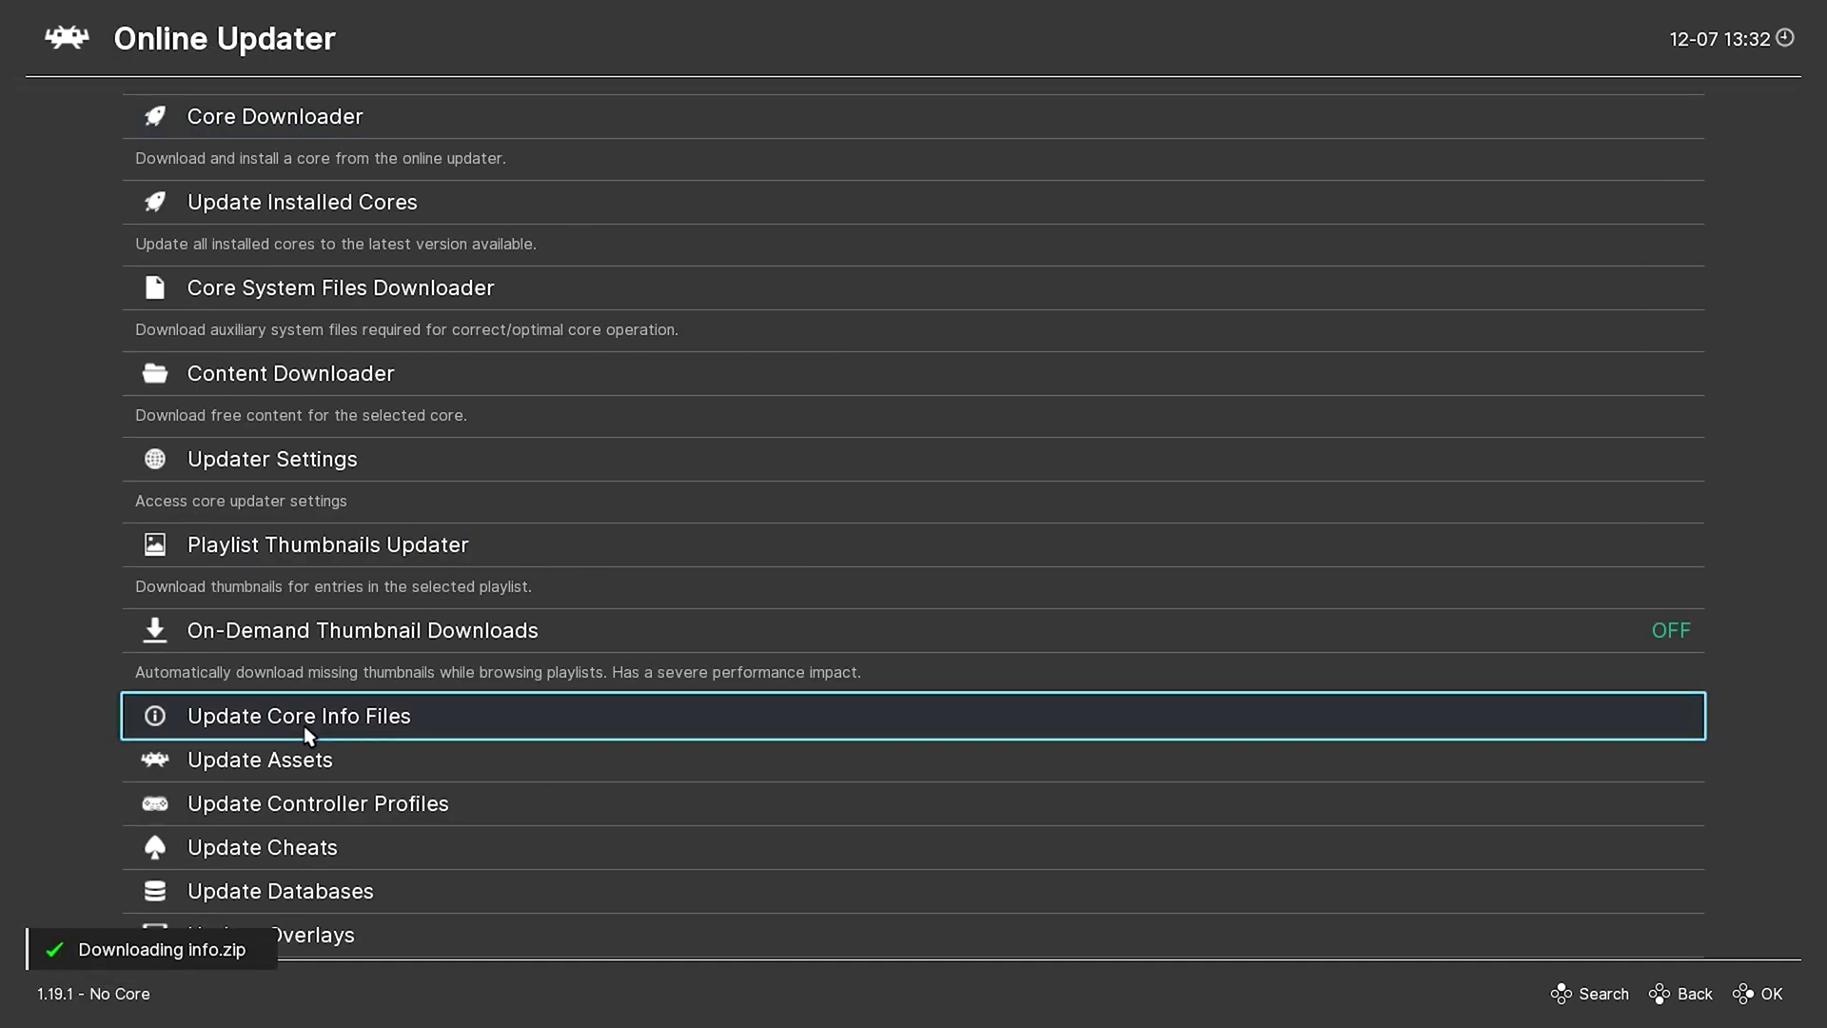
left_click(287, 777)
left_click(280, 805)
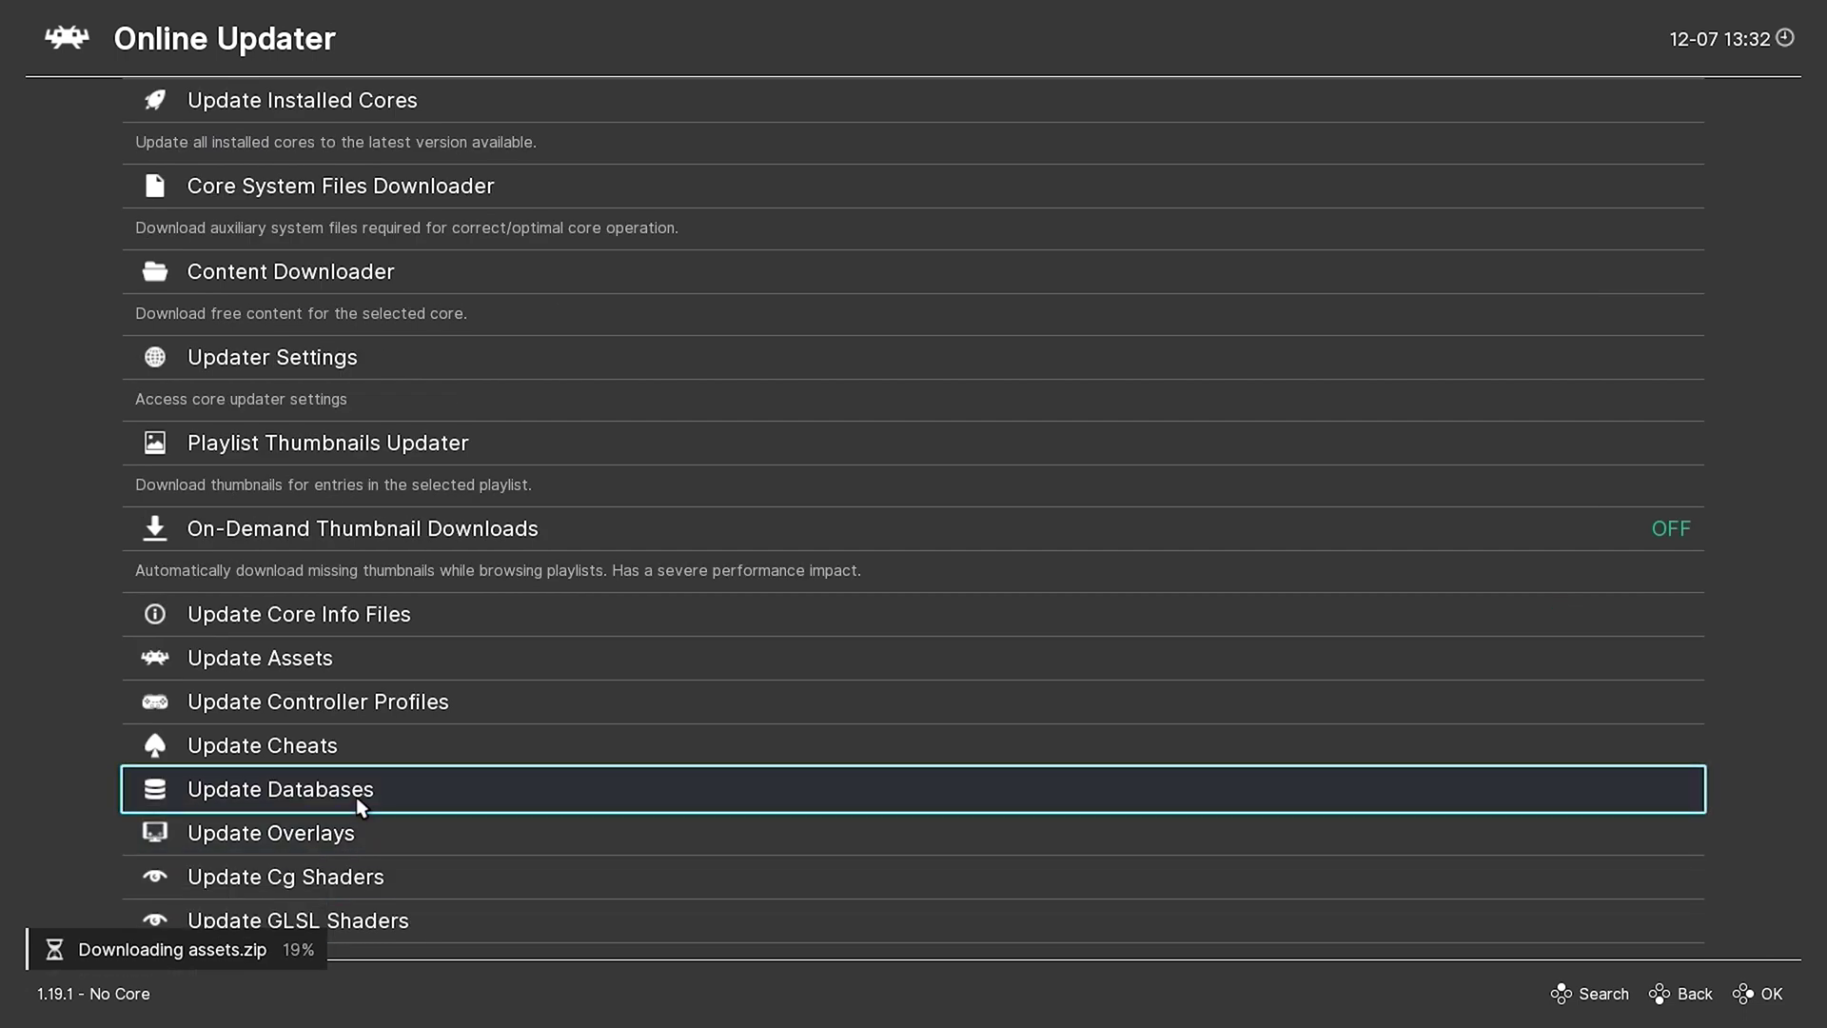
left_click(358, 794)
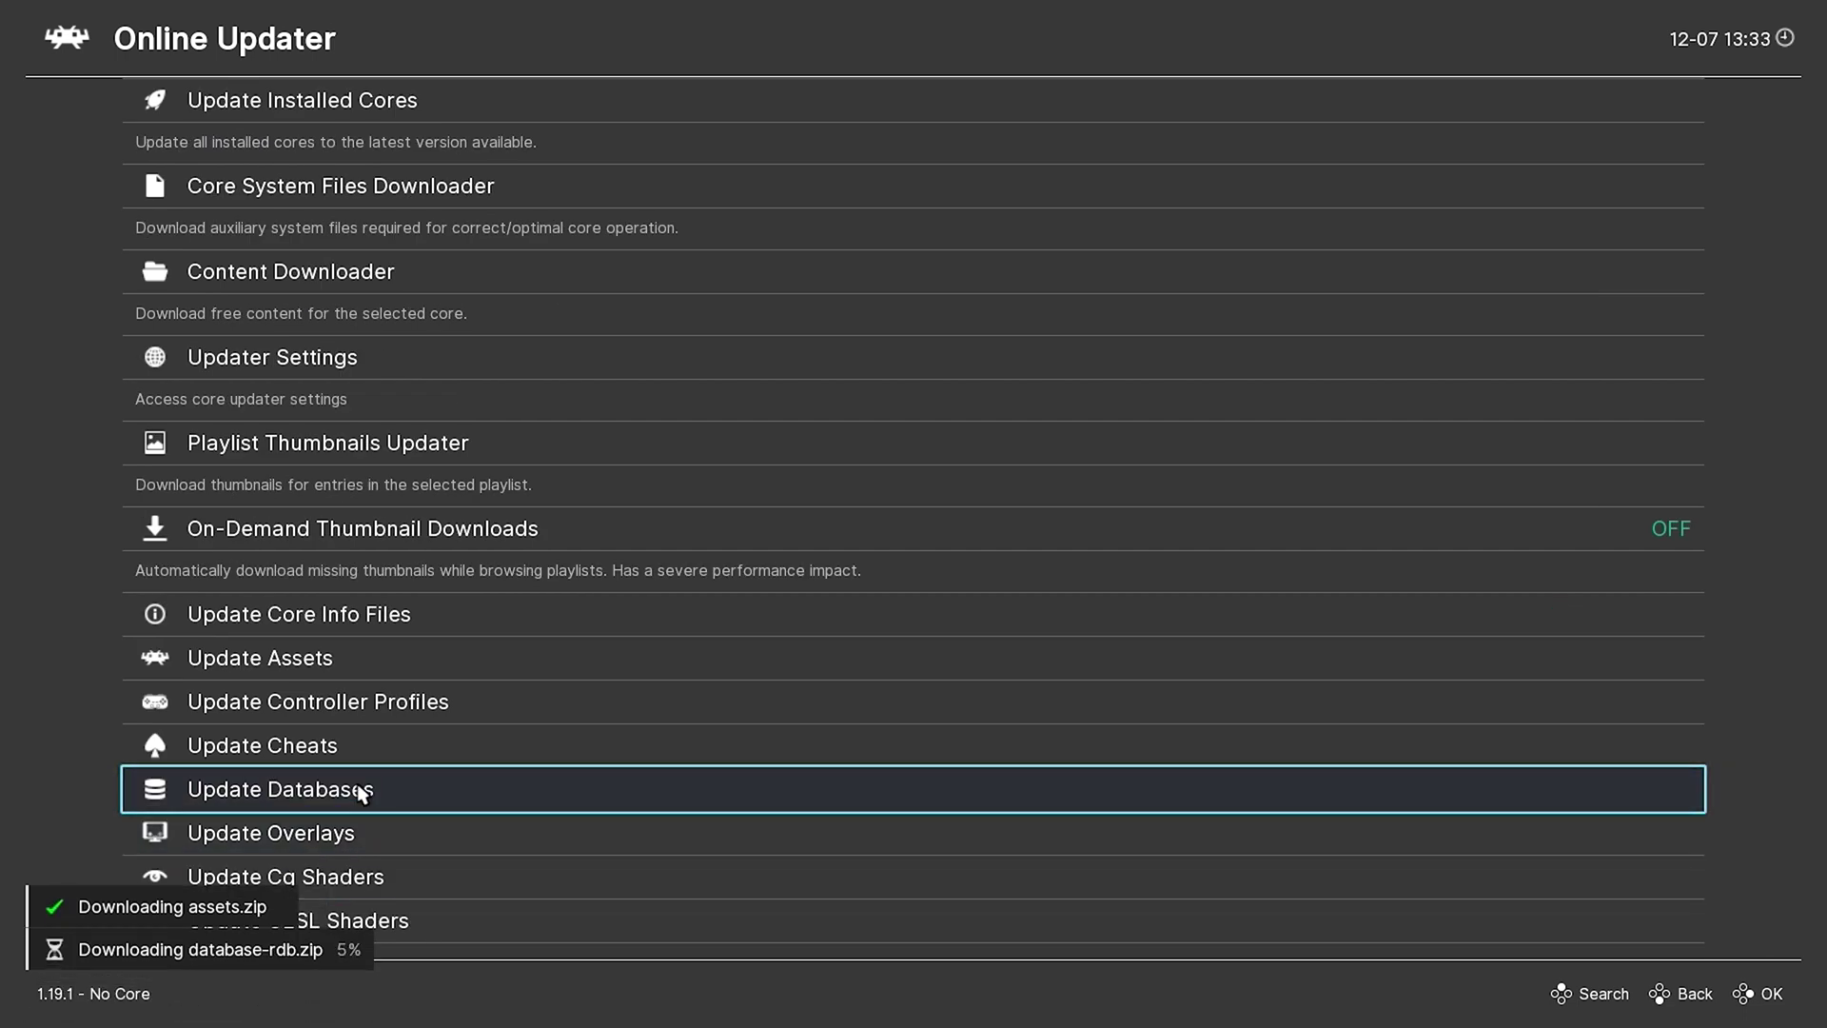
left_click(310, 837)
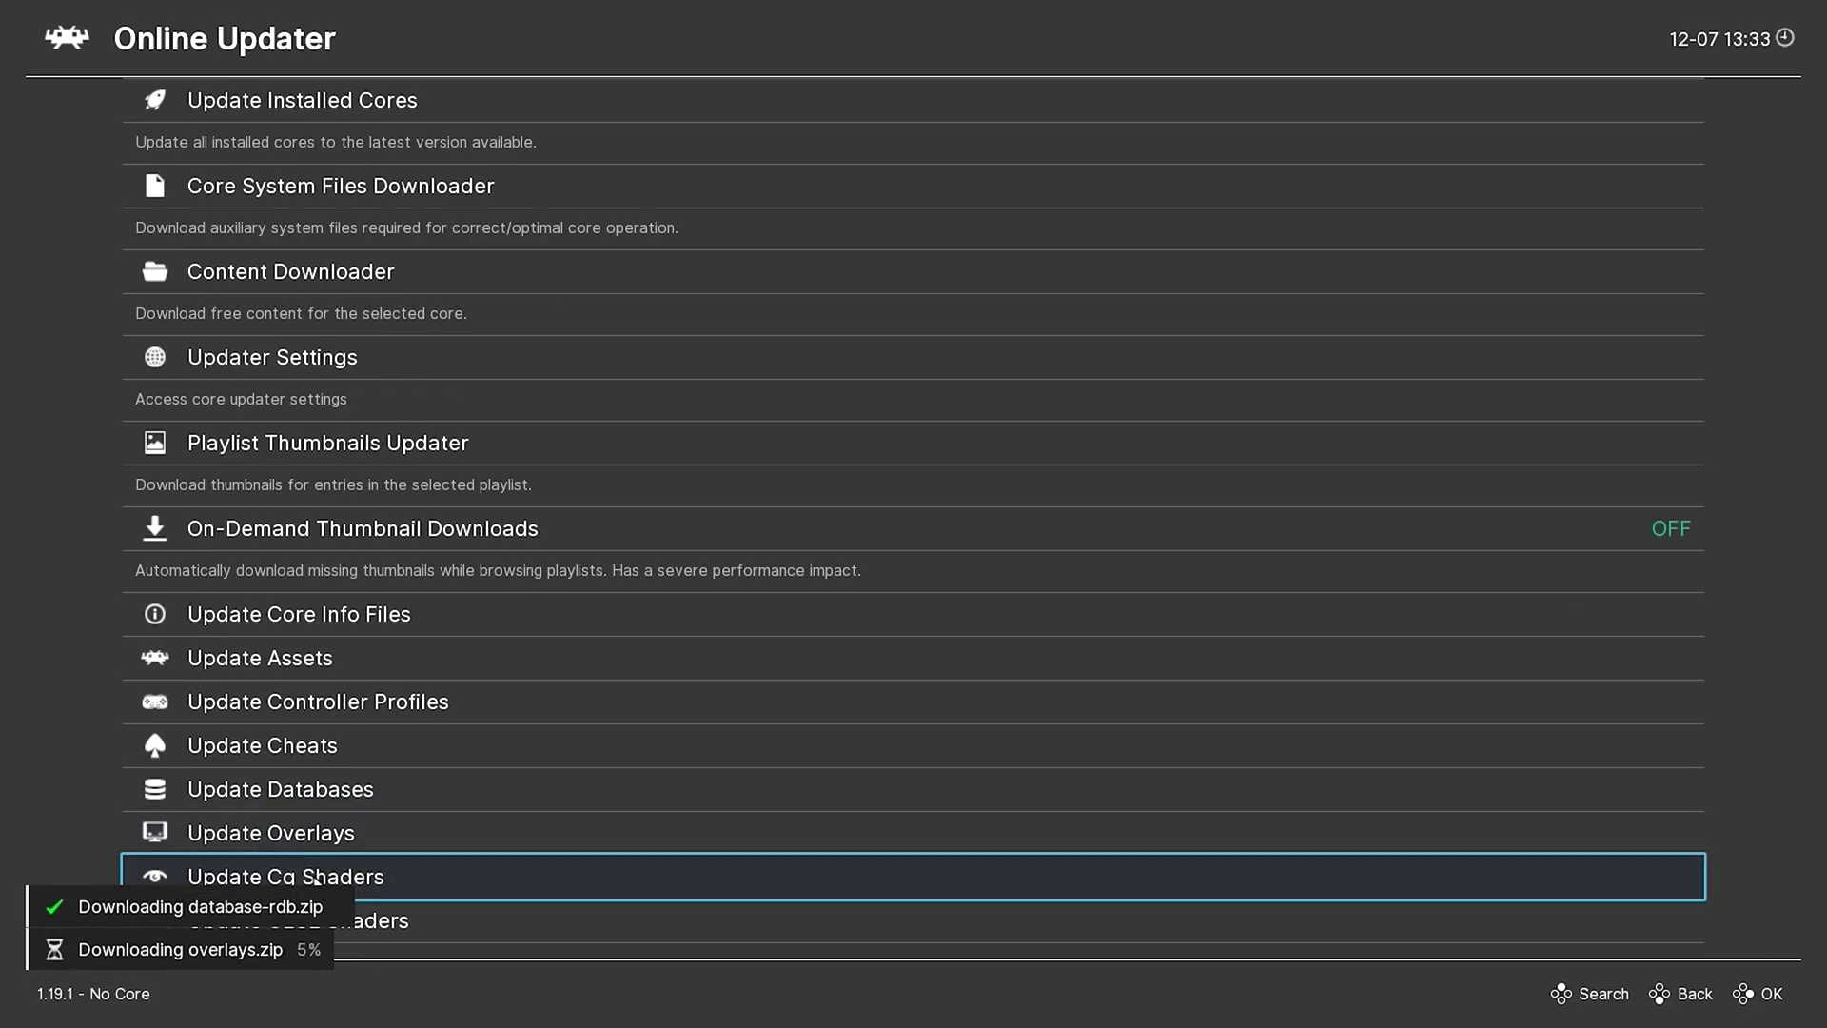
left_click(364, 873)
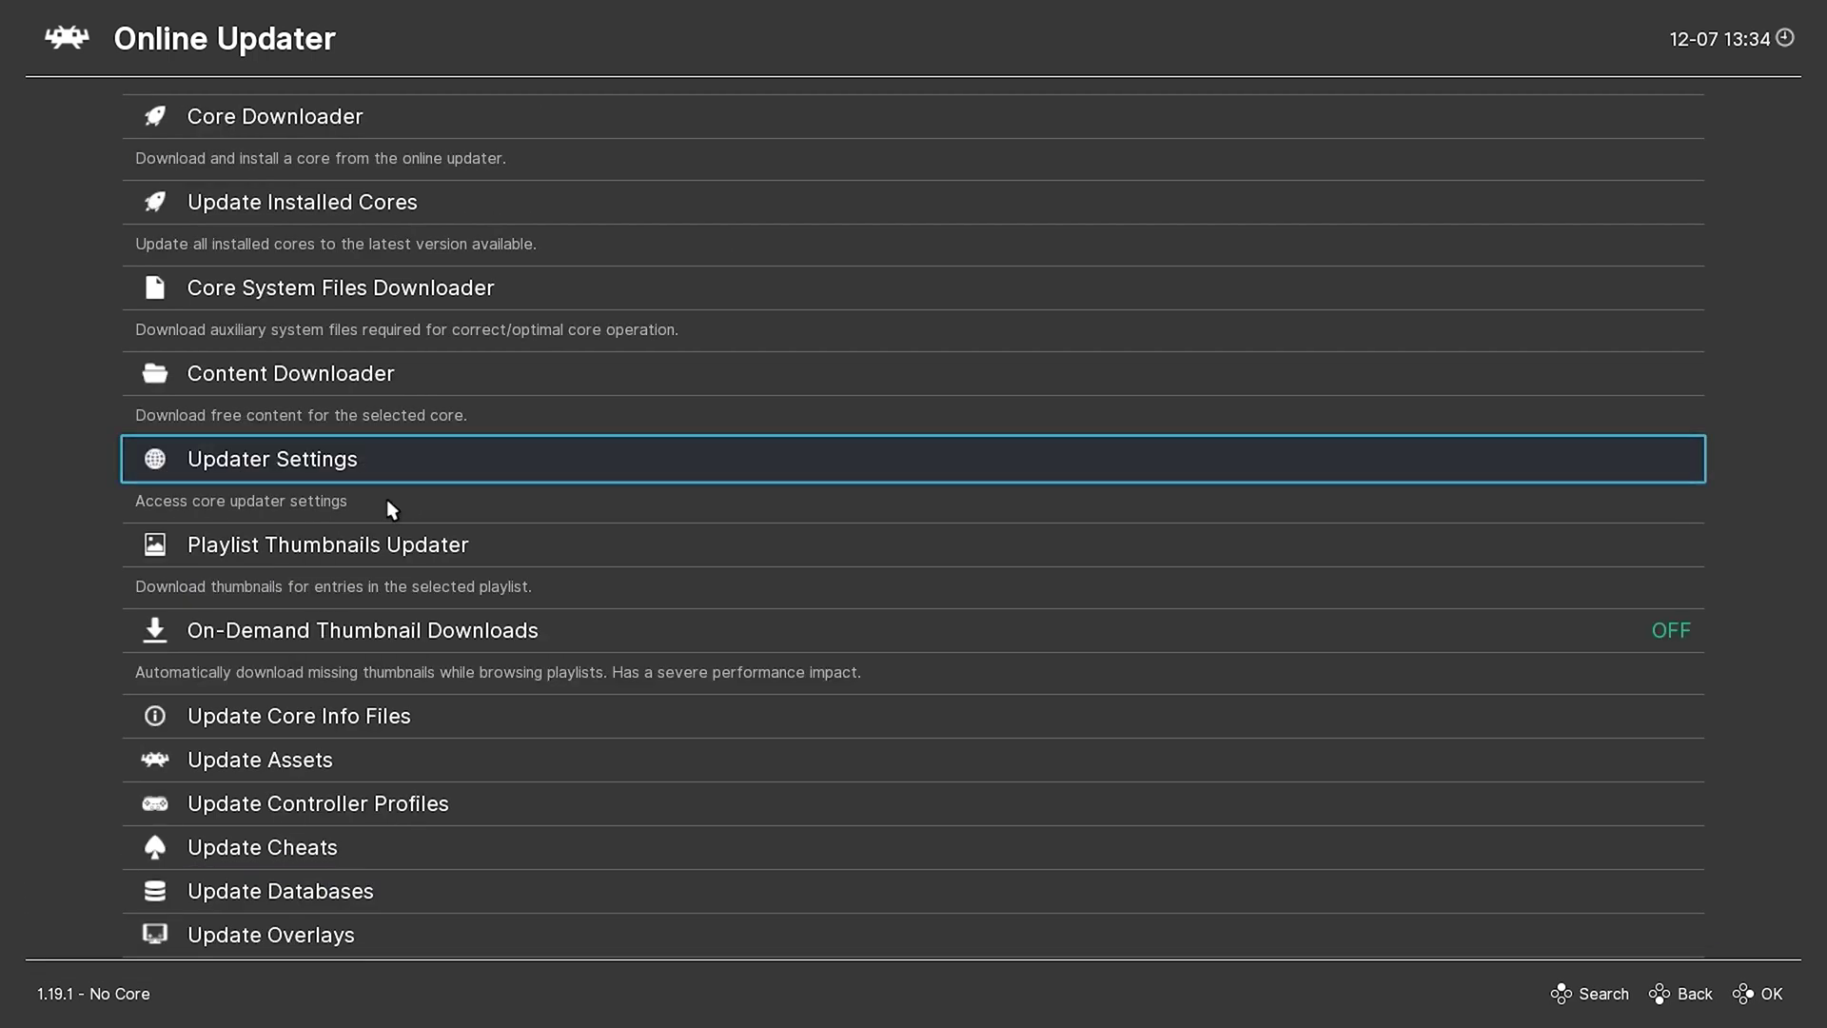
In Core Downloader, scroll down to Nintendo - NES / Famicom (QuickNES) and download it
left_click(285, 114)
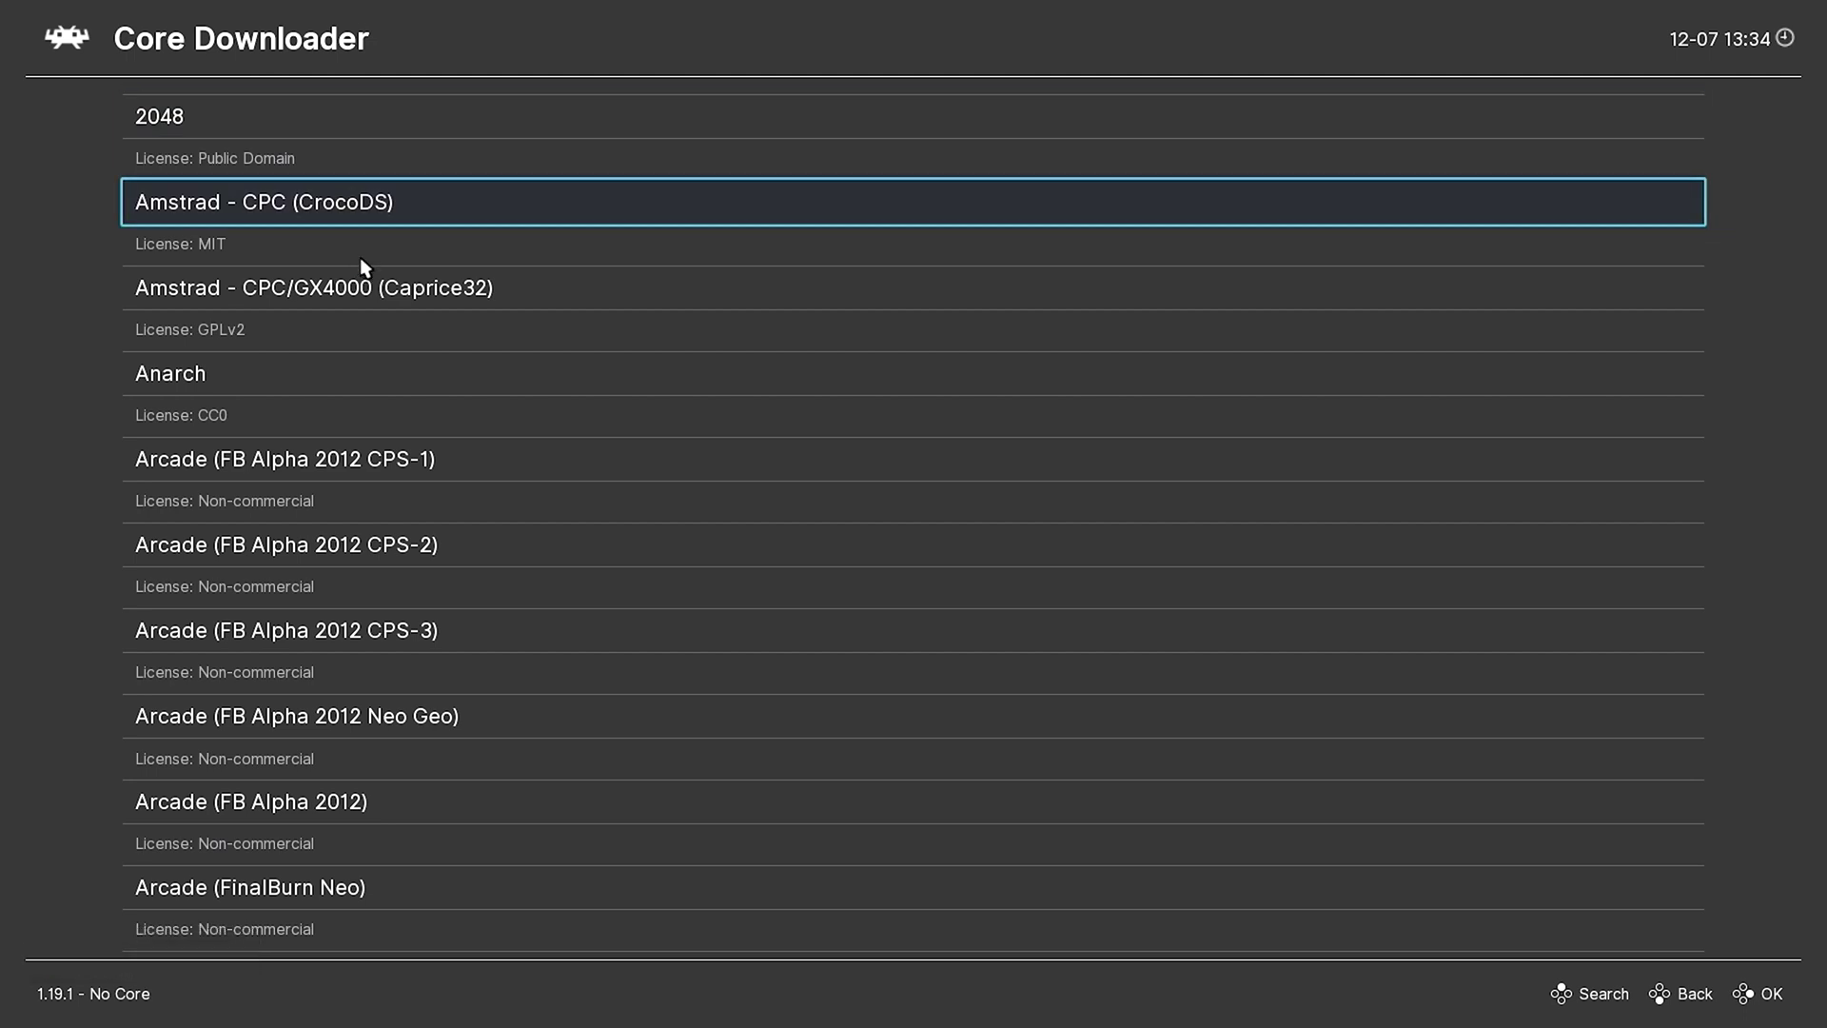
key("Down")
key("Down")
key("Down")
key("Down")
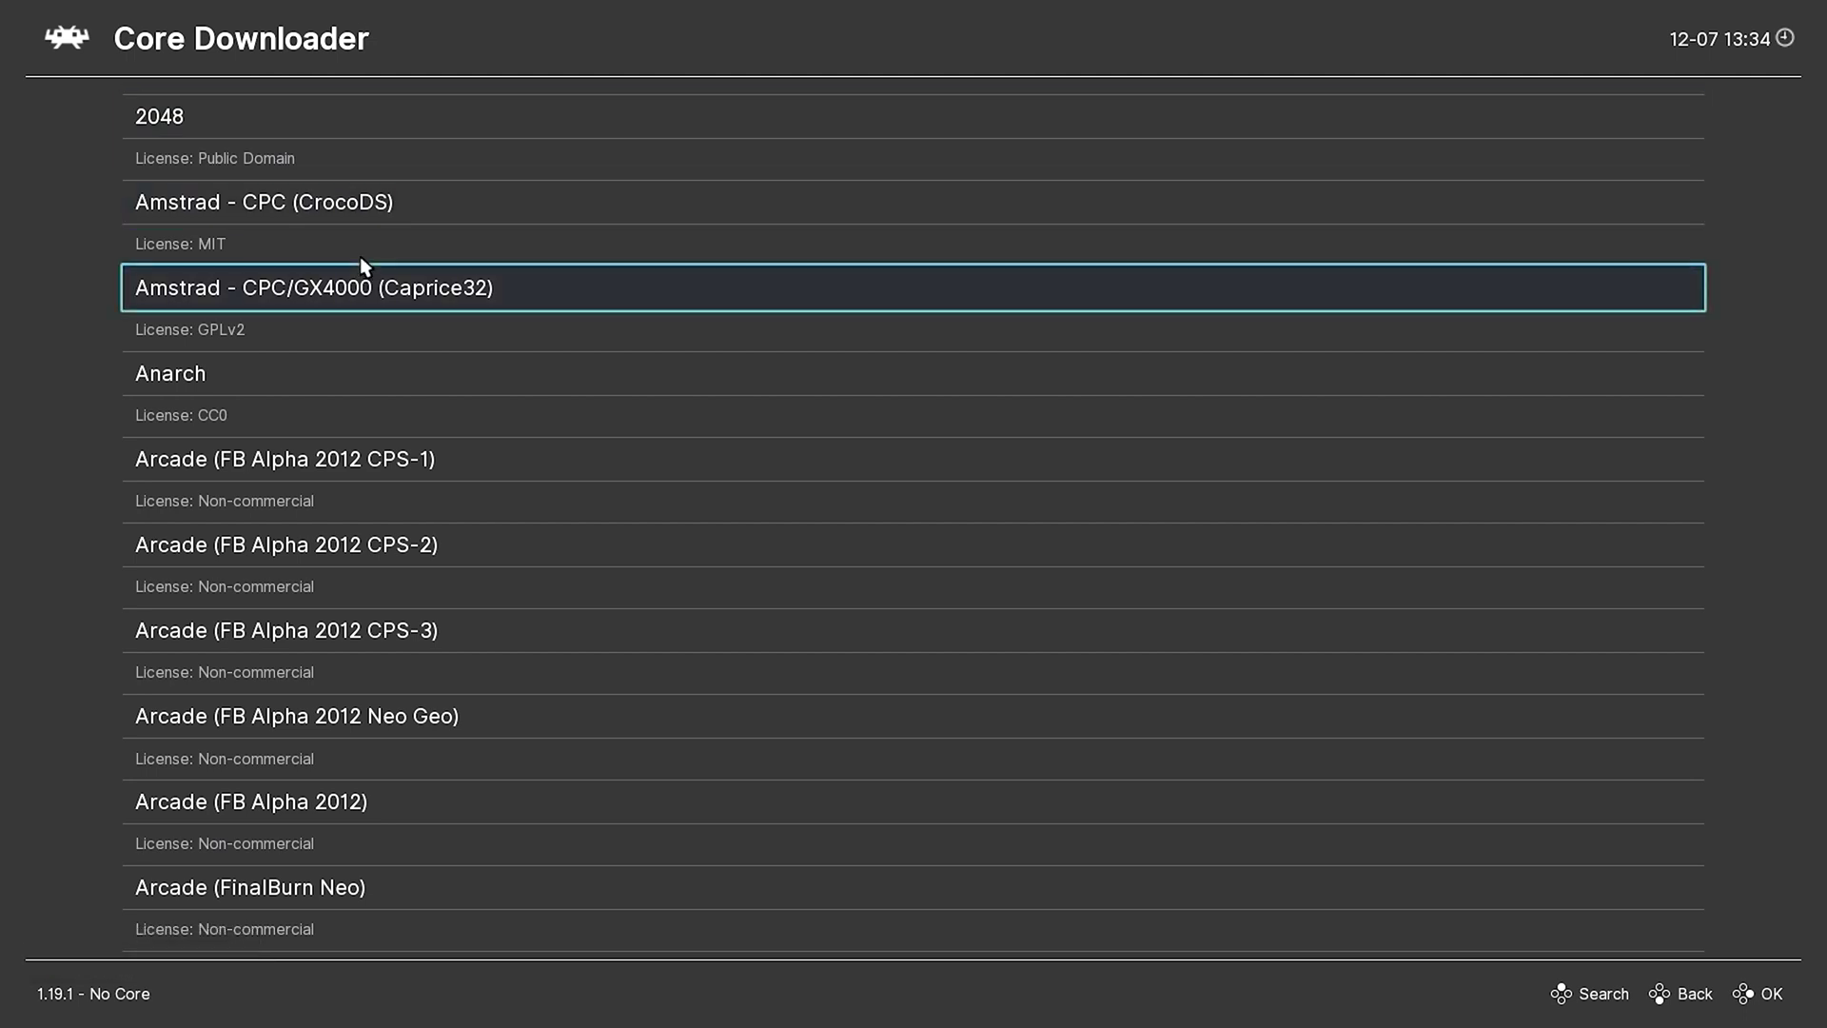
key("Up")
key("Down")
key("Down")
key("Down")
key("Down")
key("Down")
key("Down")
key("Down")
key("Down")
key("Down")
key("Down")
key("Down")
key("Down")
key("Down")
key("Down")
key("Down")
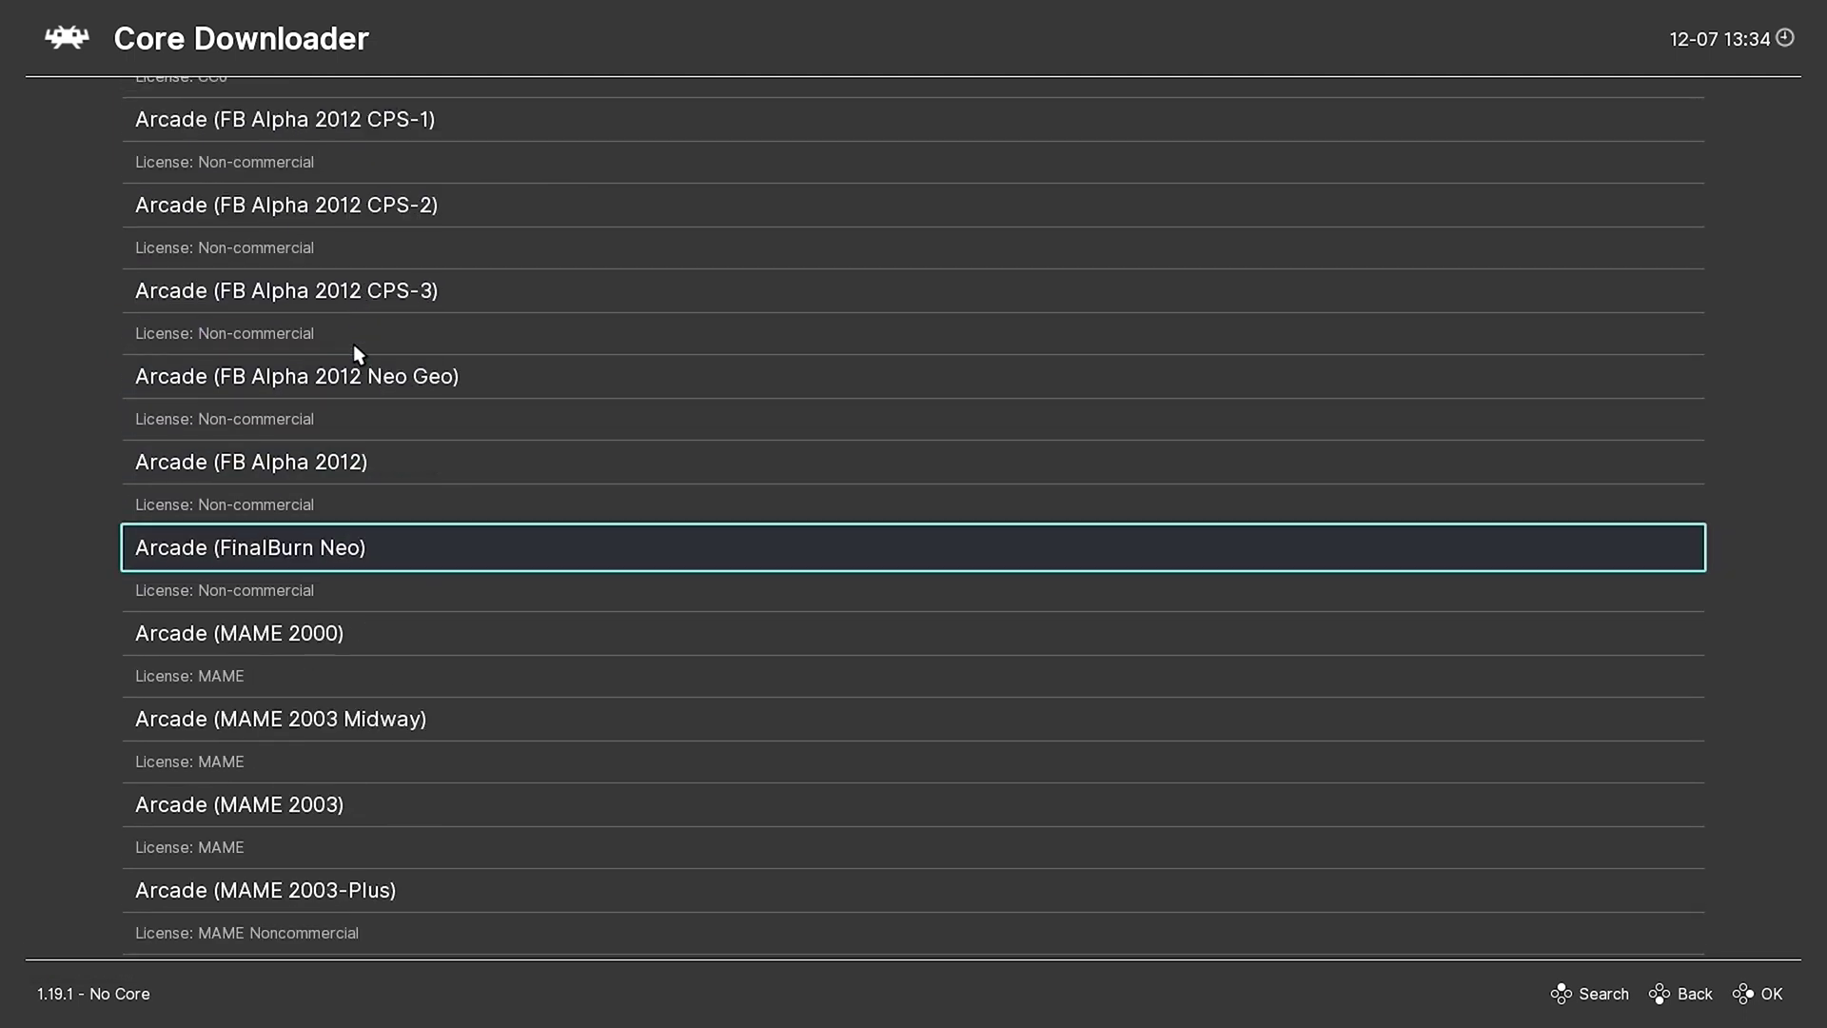
key("Down")
key("Down")
key("Down")
key("Down")
key("Down")
key("Down")
key("Down")
key("Down")
key("Down")
key("Down")
key("Down")
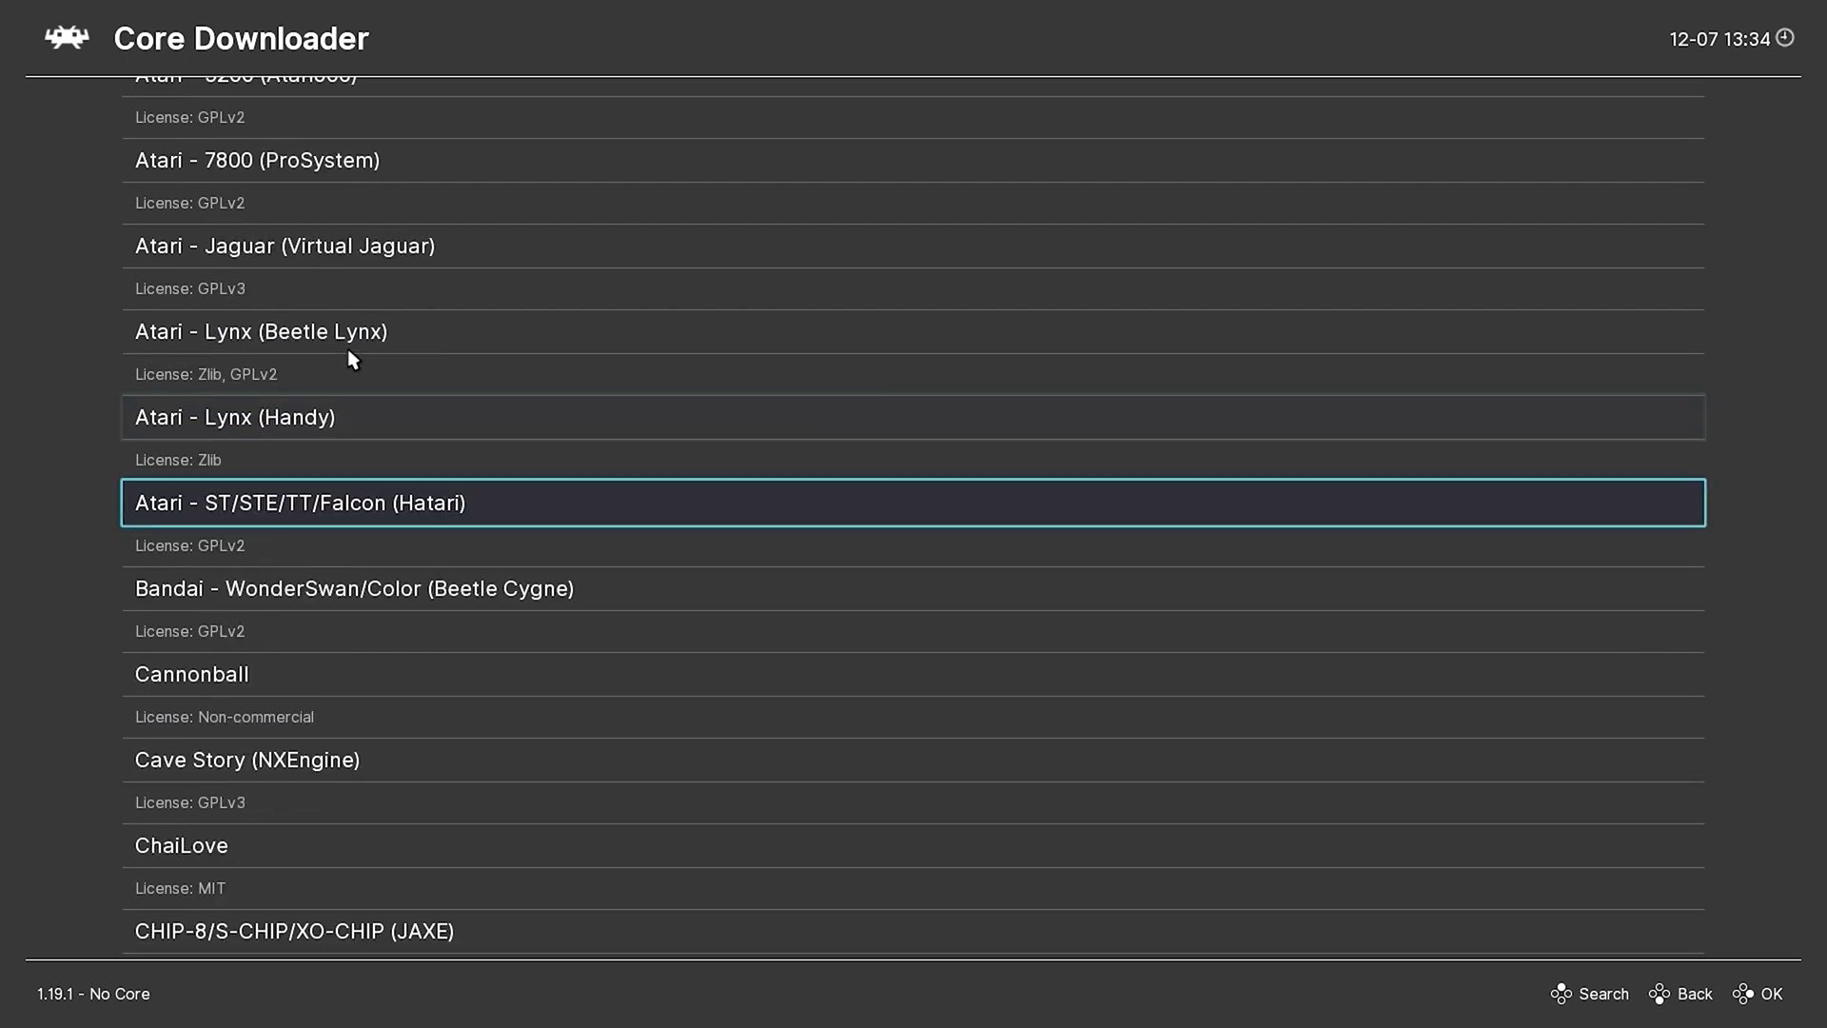
key("Down")
key("Down")
key("Down")
key("Down")
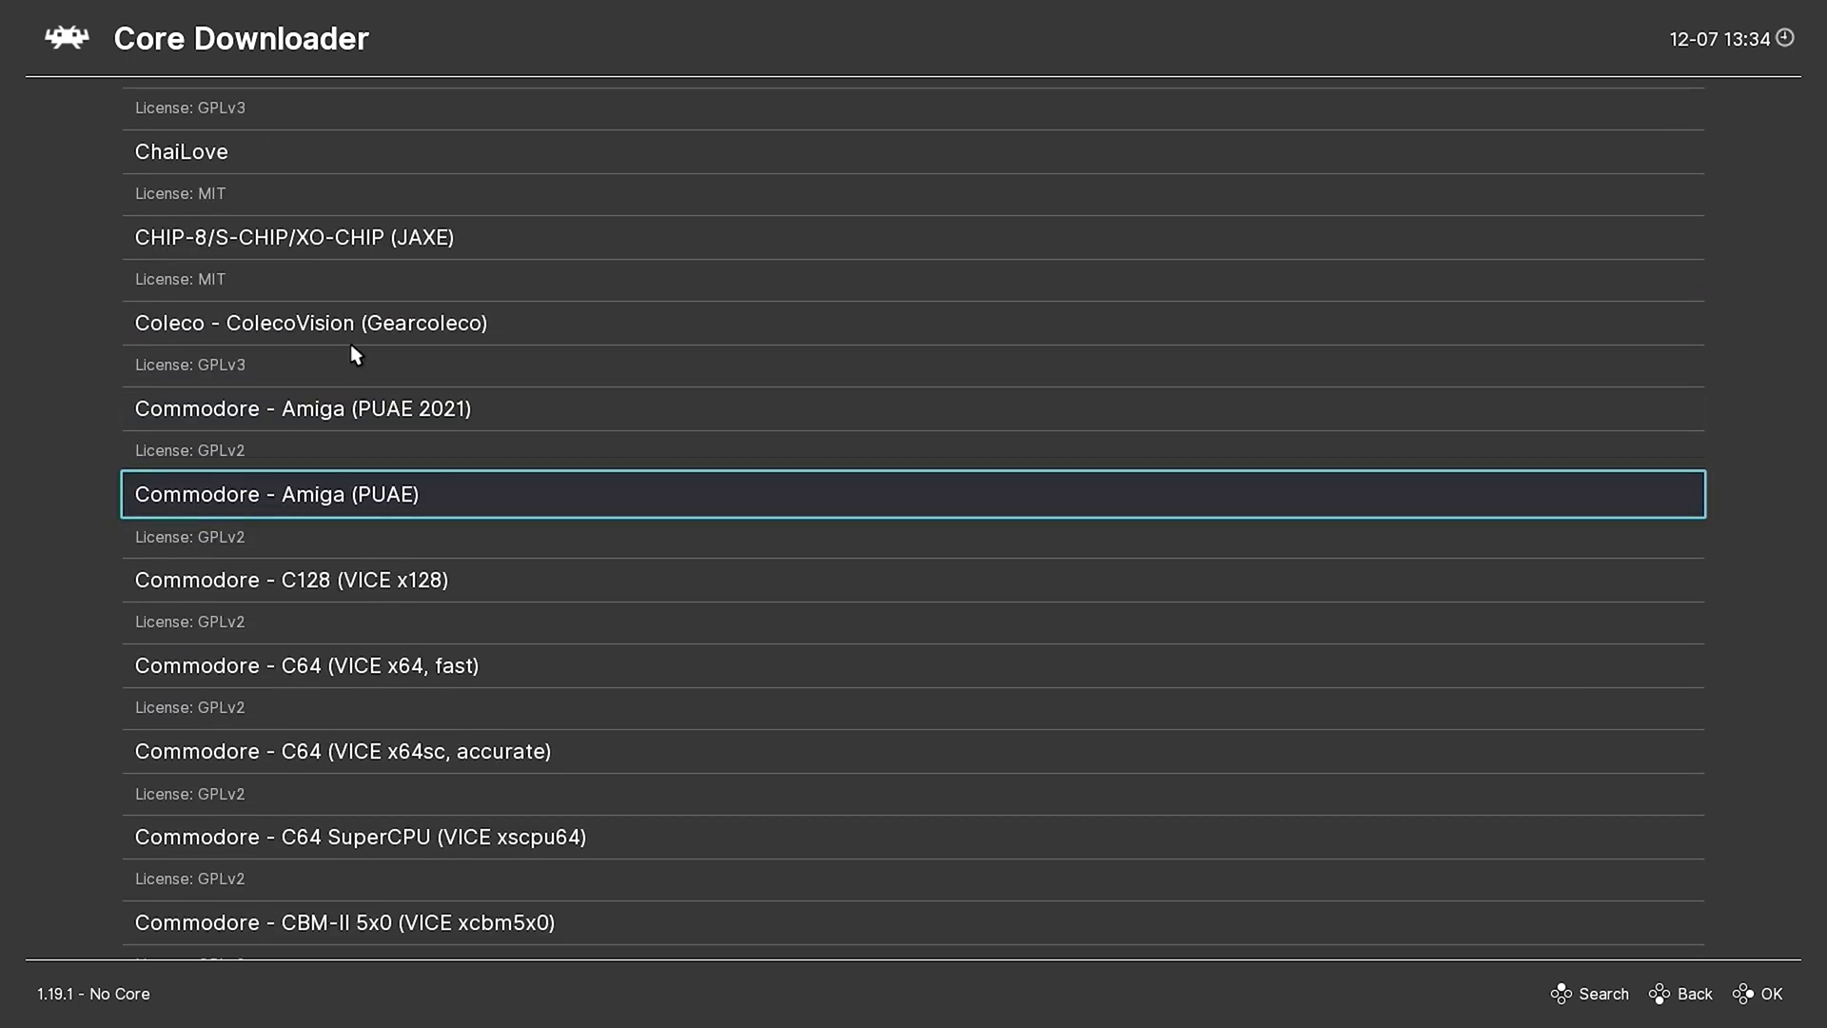
key("Down")
key("Down")
key("Down")
key("Down")
key("Down")
key("Down")
key("Down")
key("Down")
key("Down")
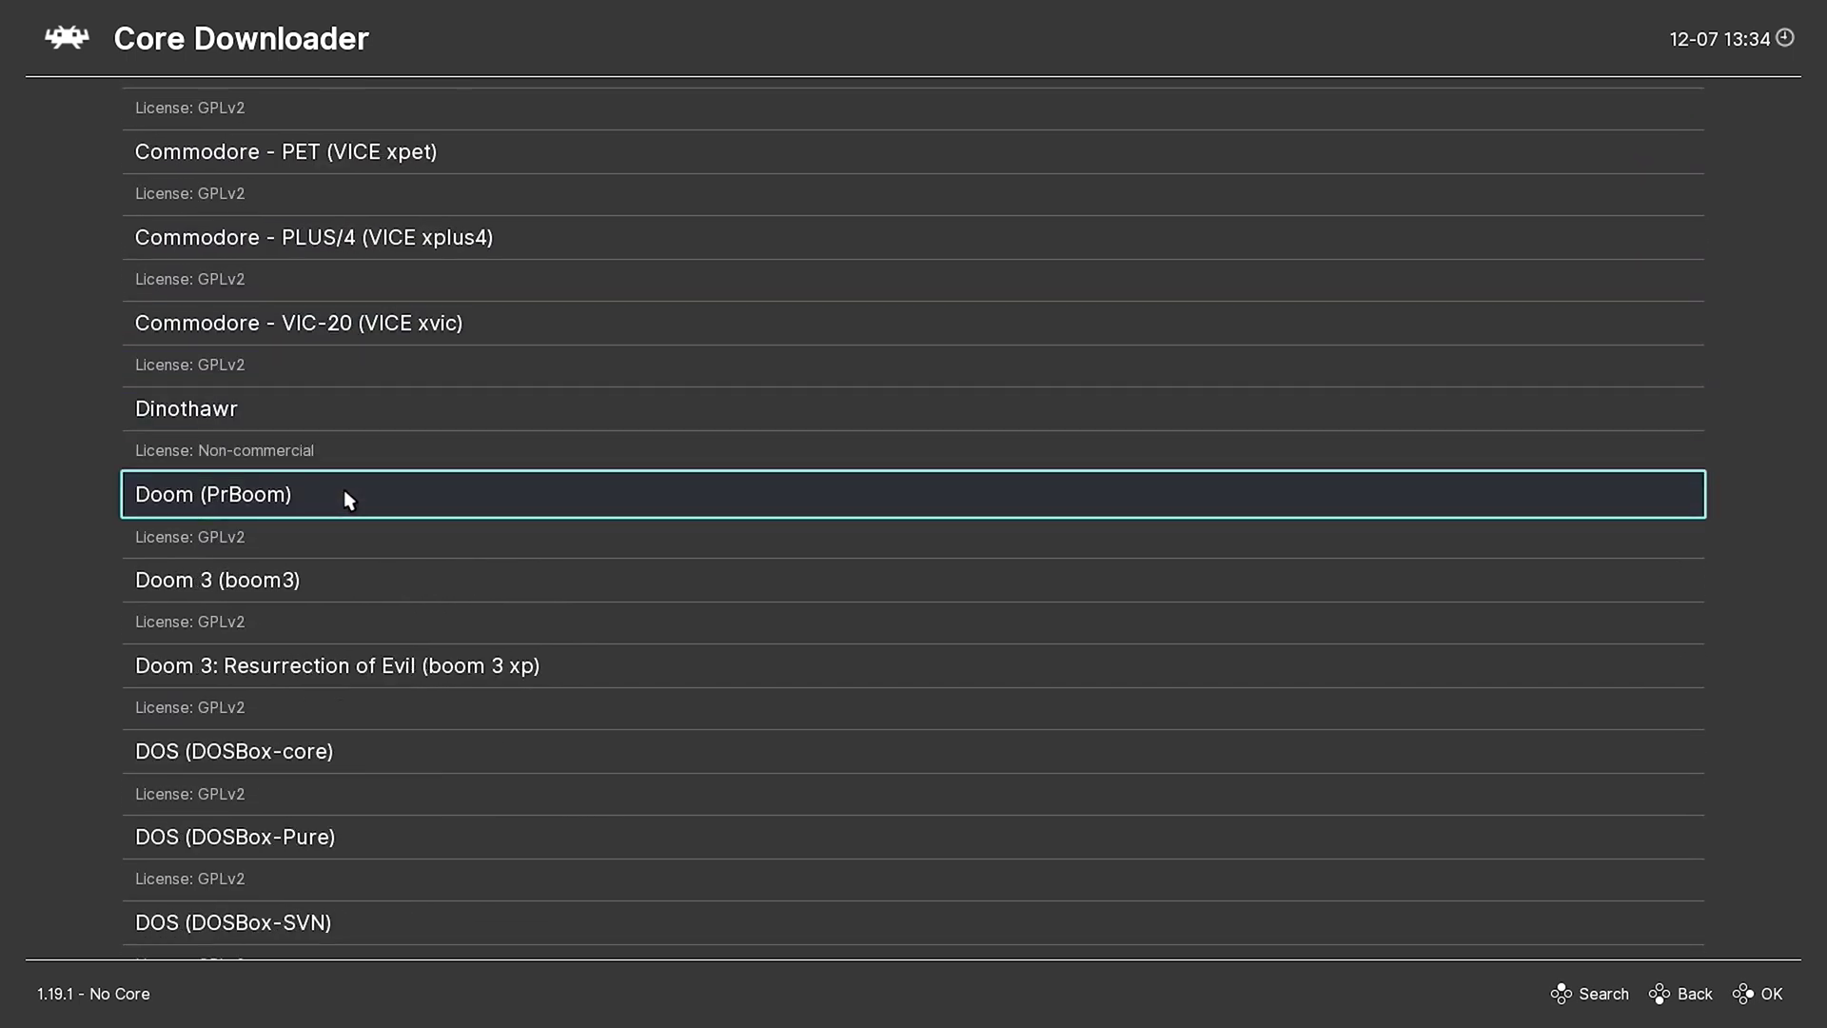
scroll(405, 523, "down", 3)
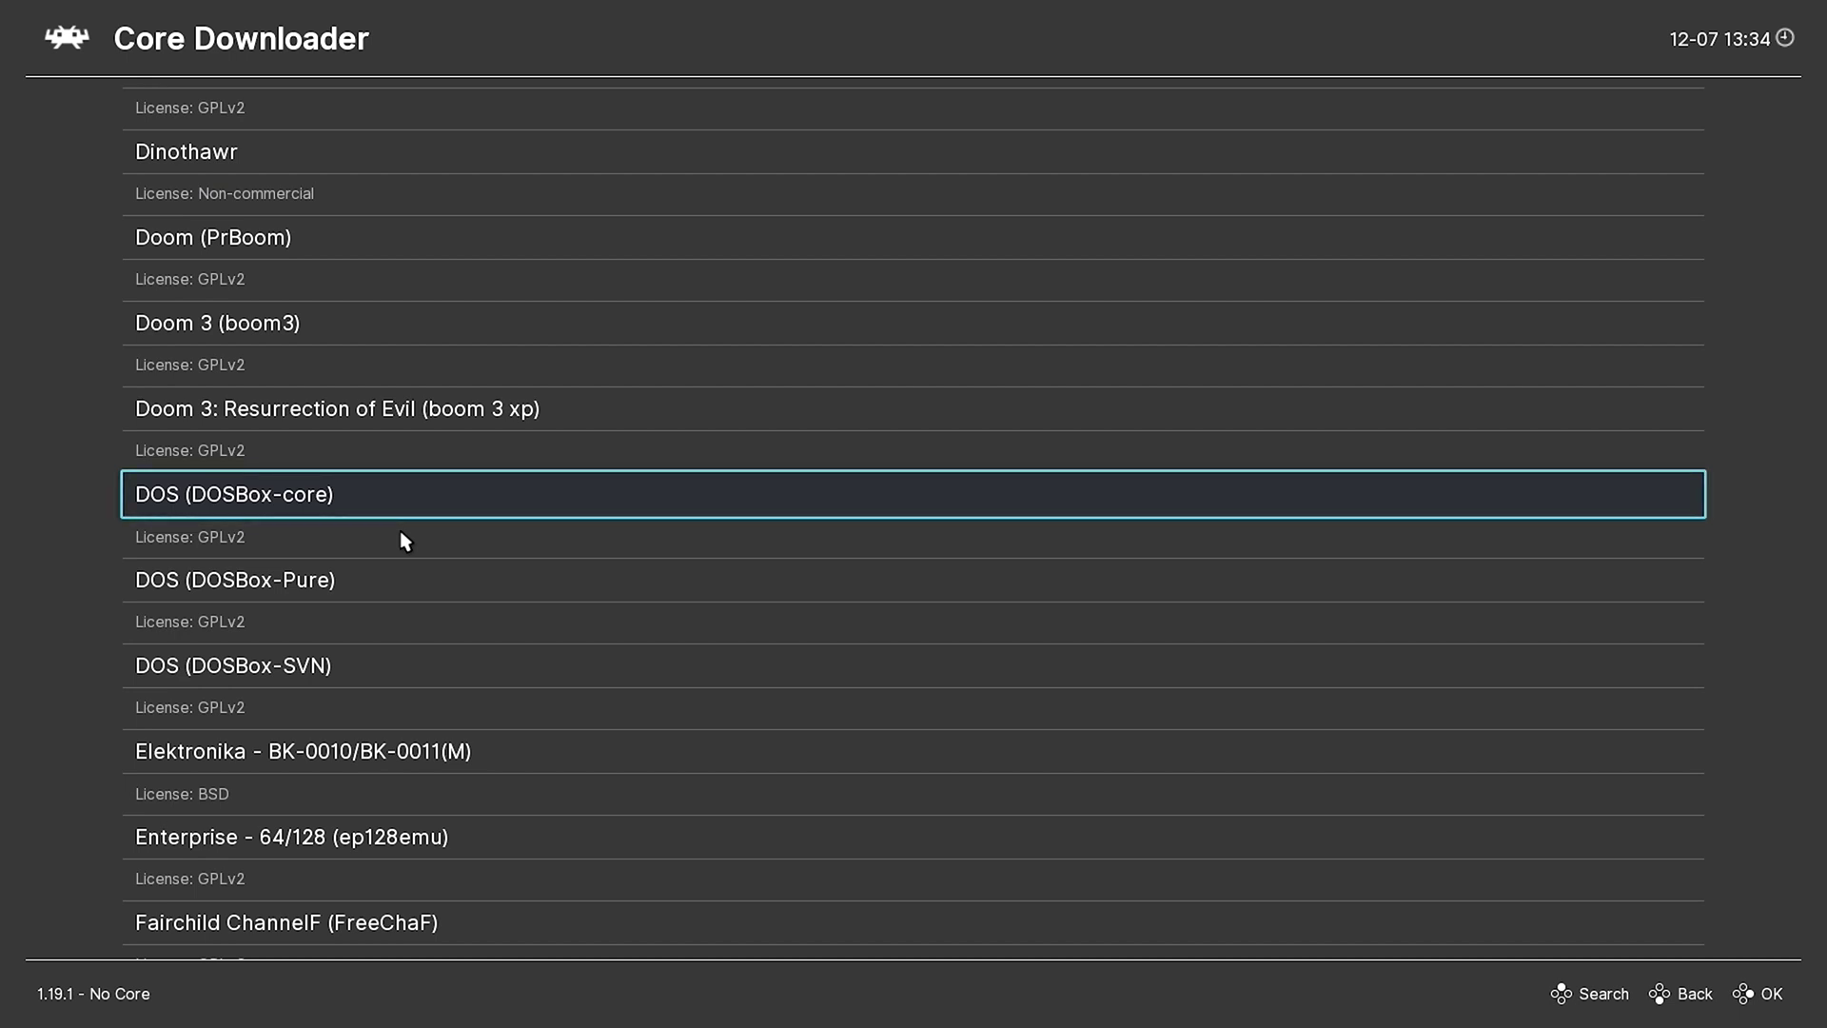
scroll(405, 540, "down", 10)
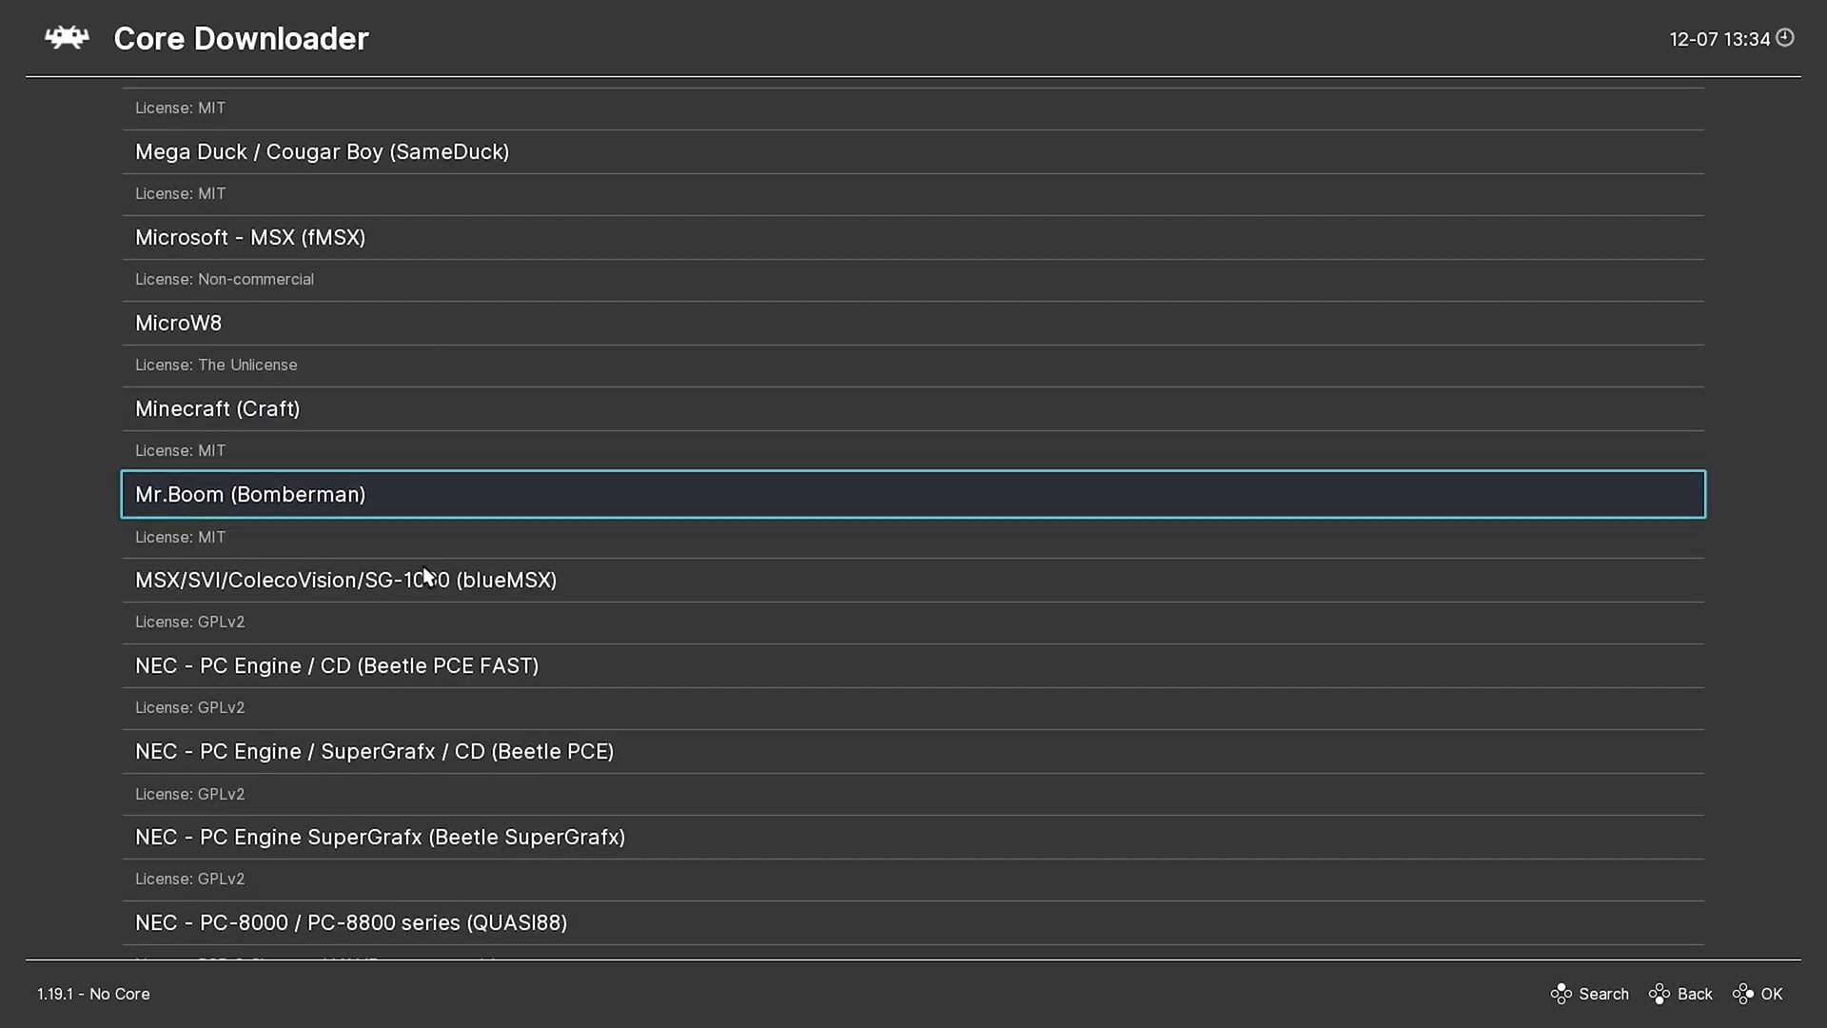
scroll(422, 565, "down", 7)
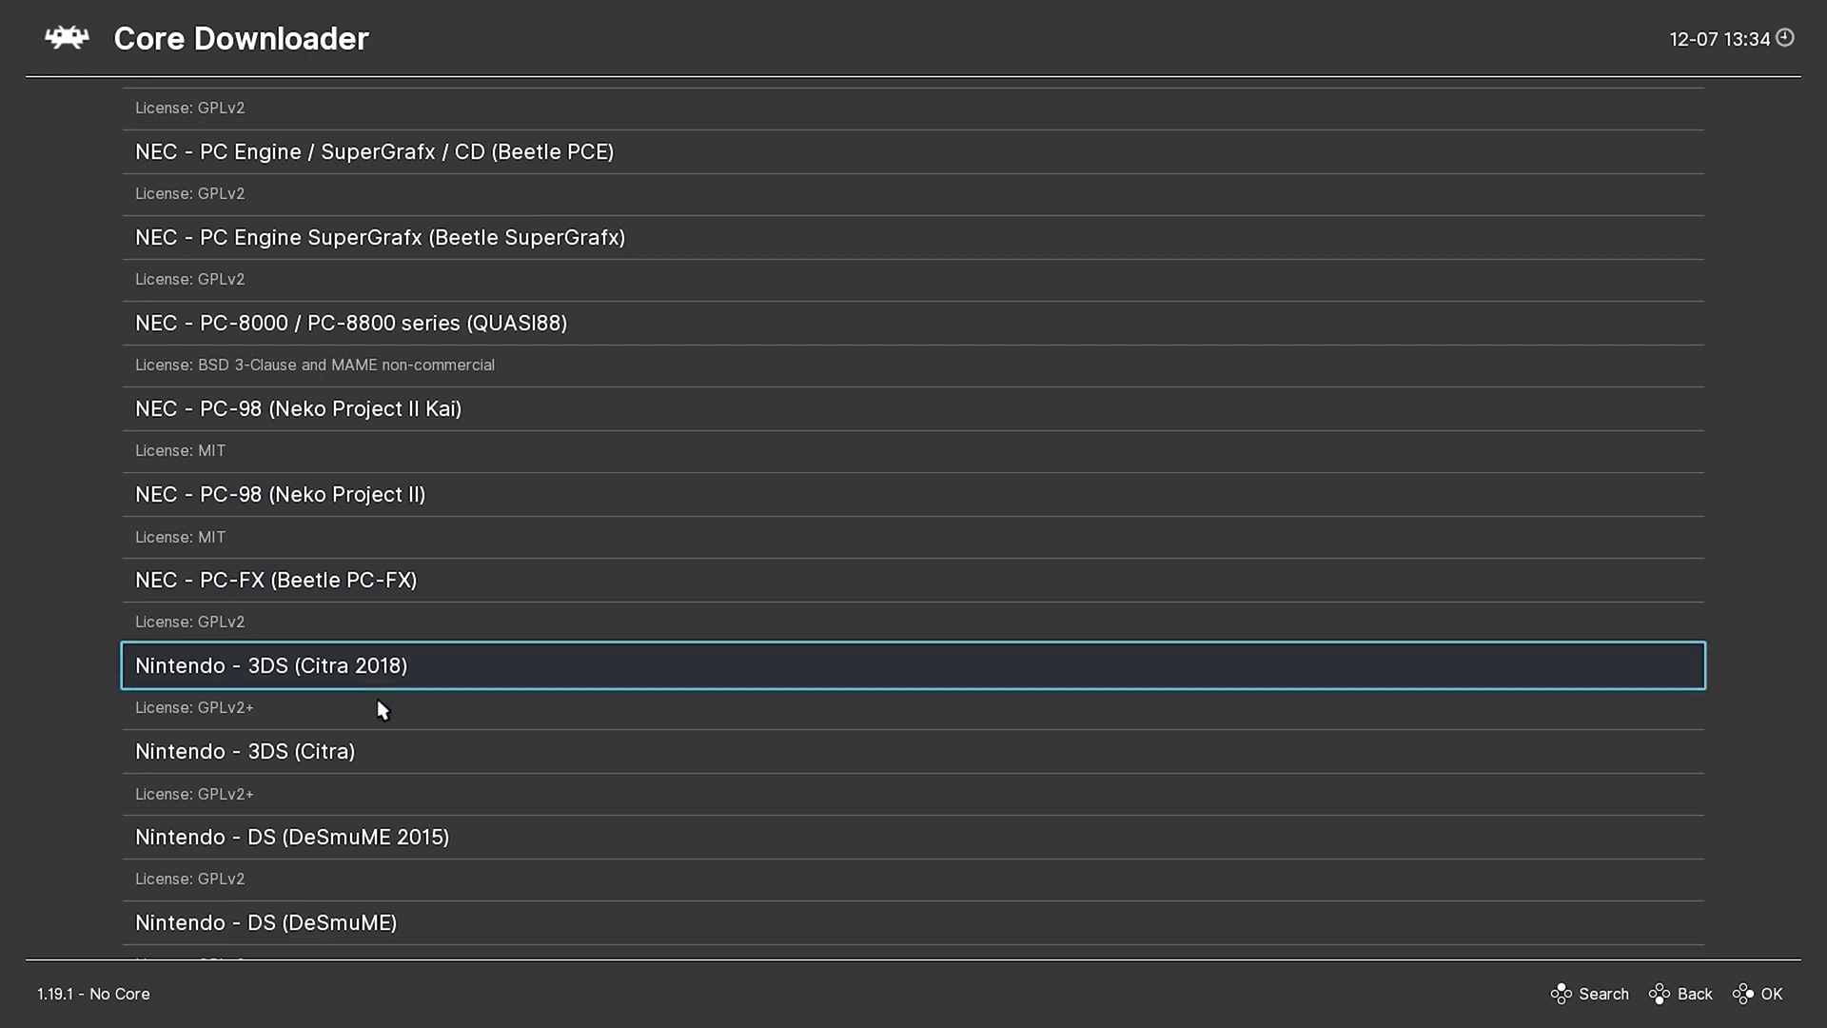
scroll(377, 699, "down", 3)
scroll(371, 713, "down", 11)
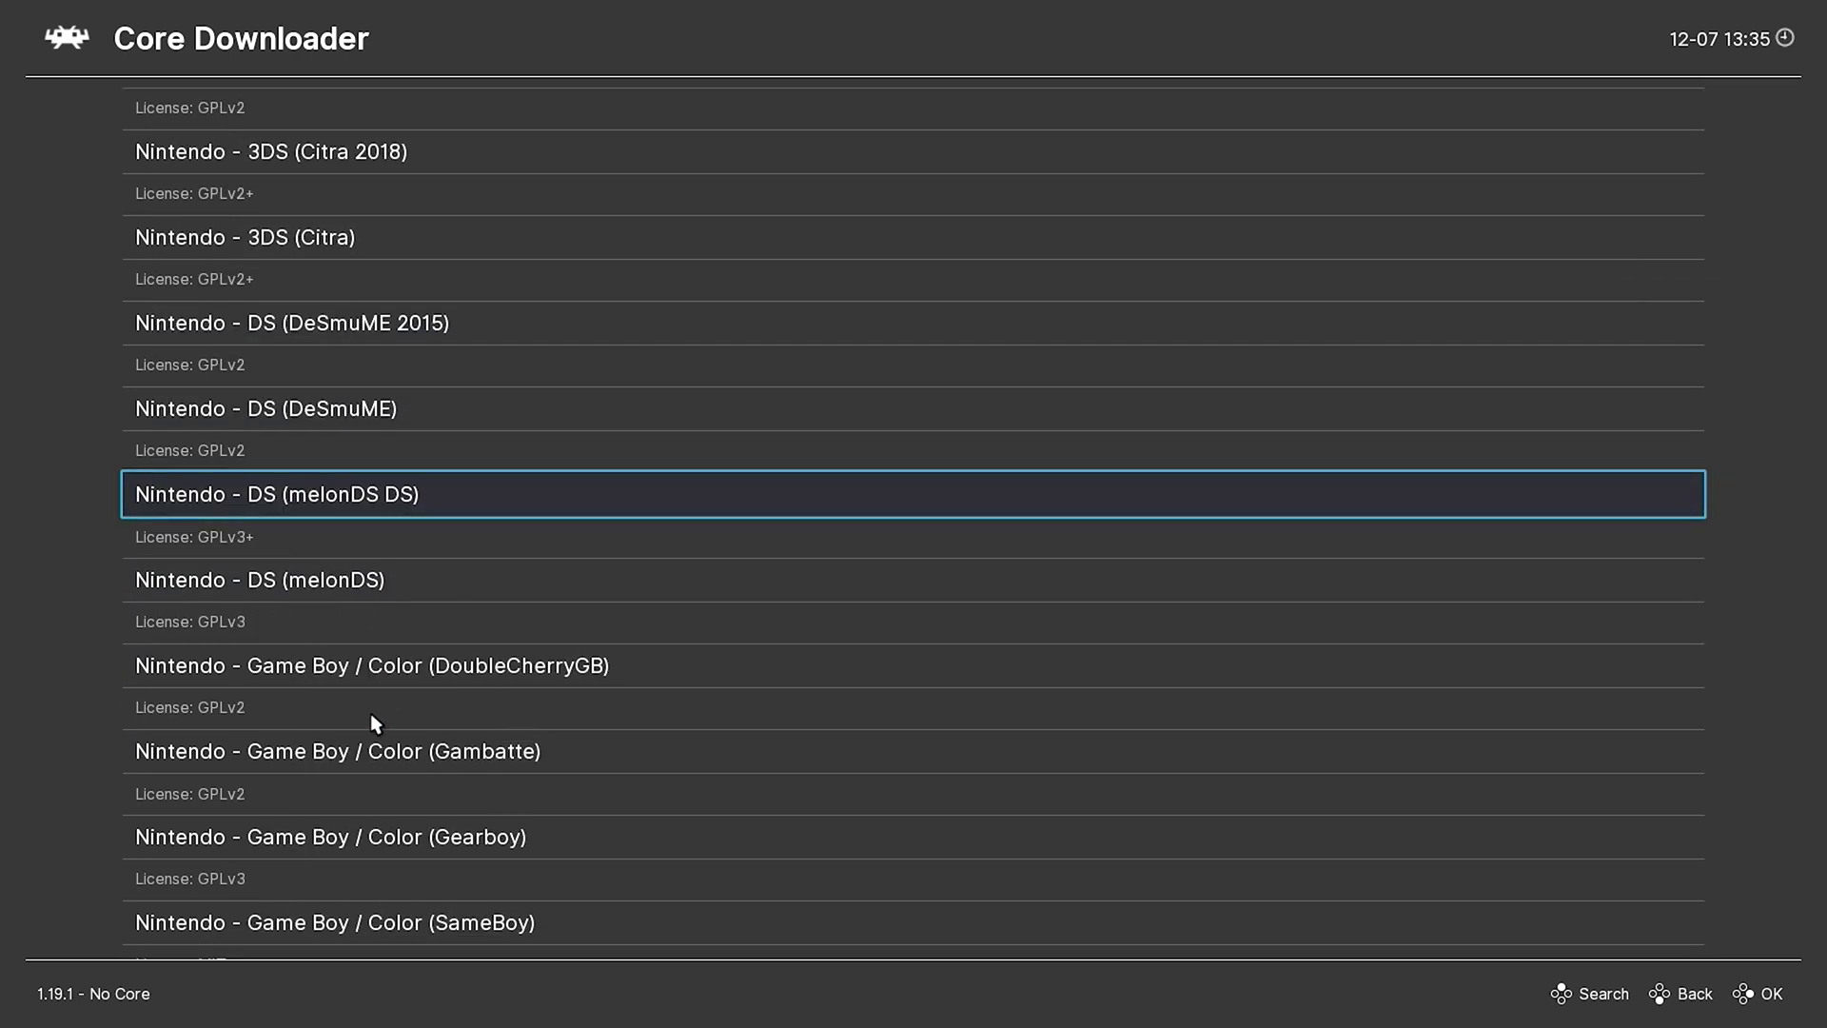
scroll(369, 716, "down", 3)
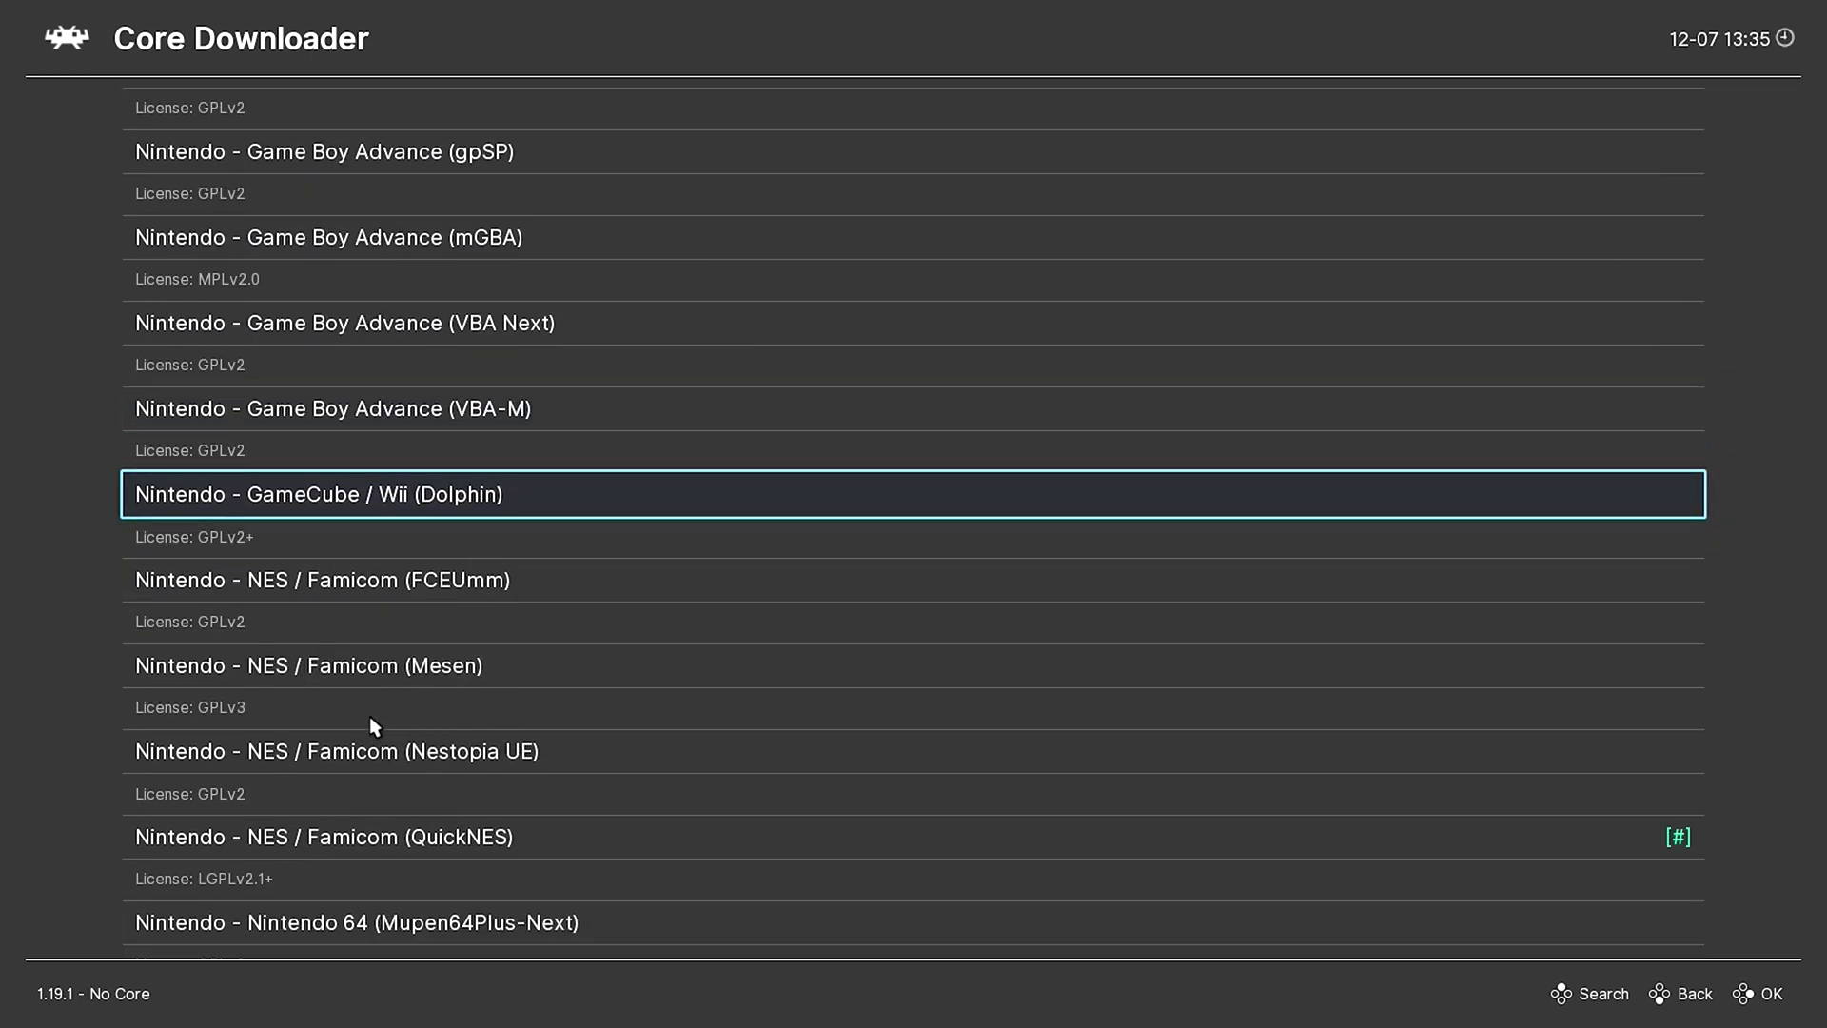
scroll(368, 716, "down", 1)
scroll(369, 715, "down", 4)
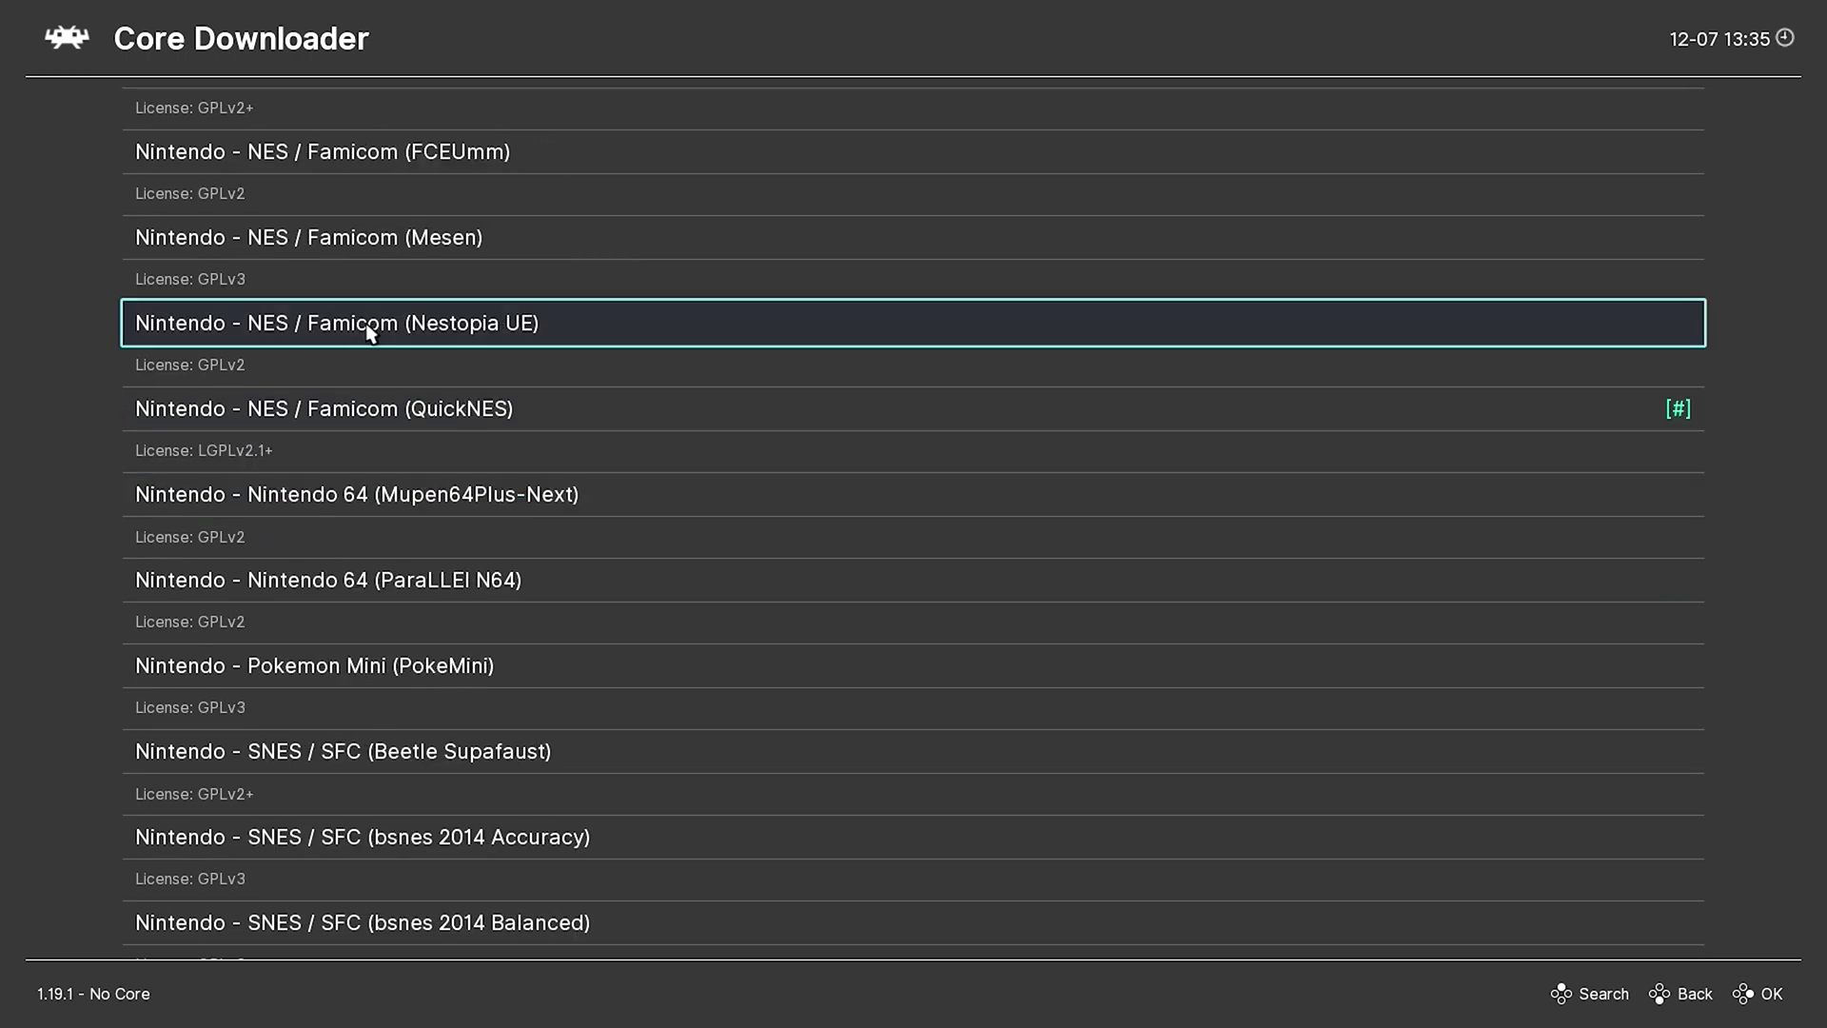
left_click(348, 406)
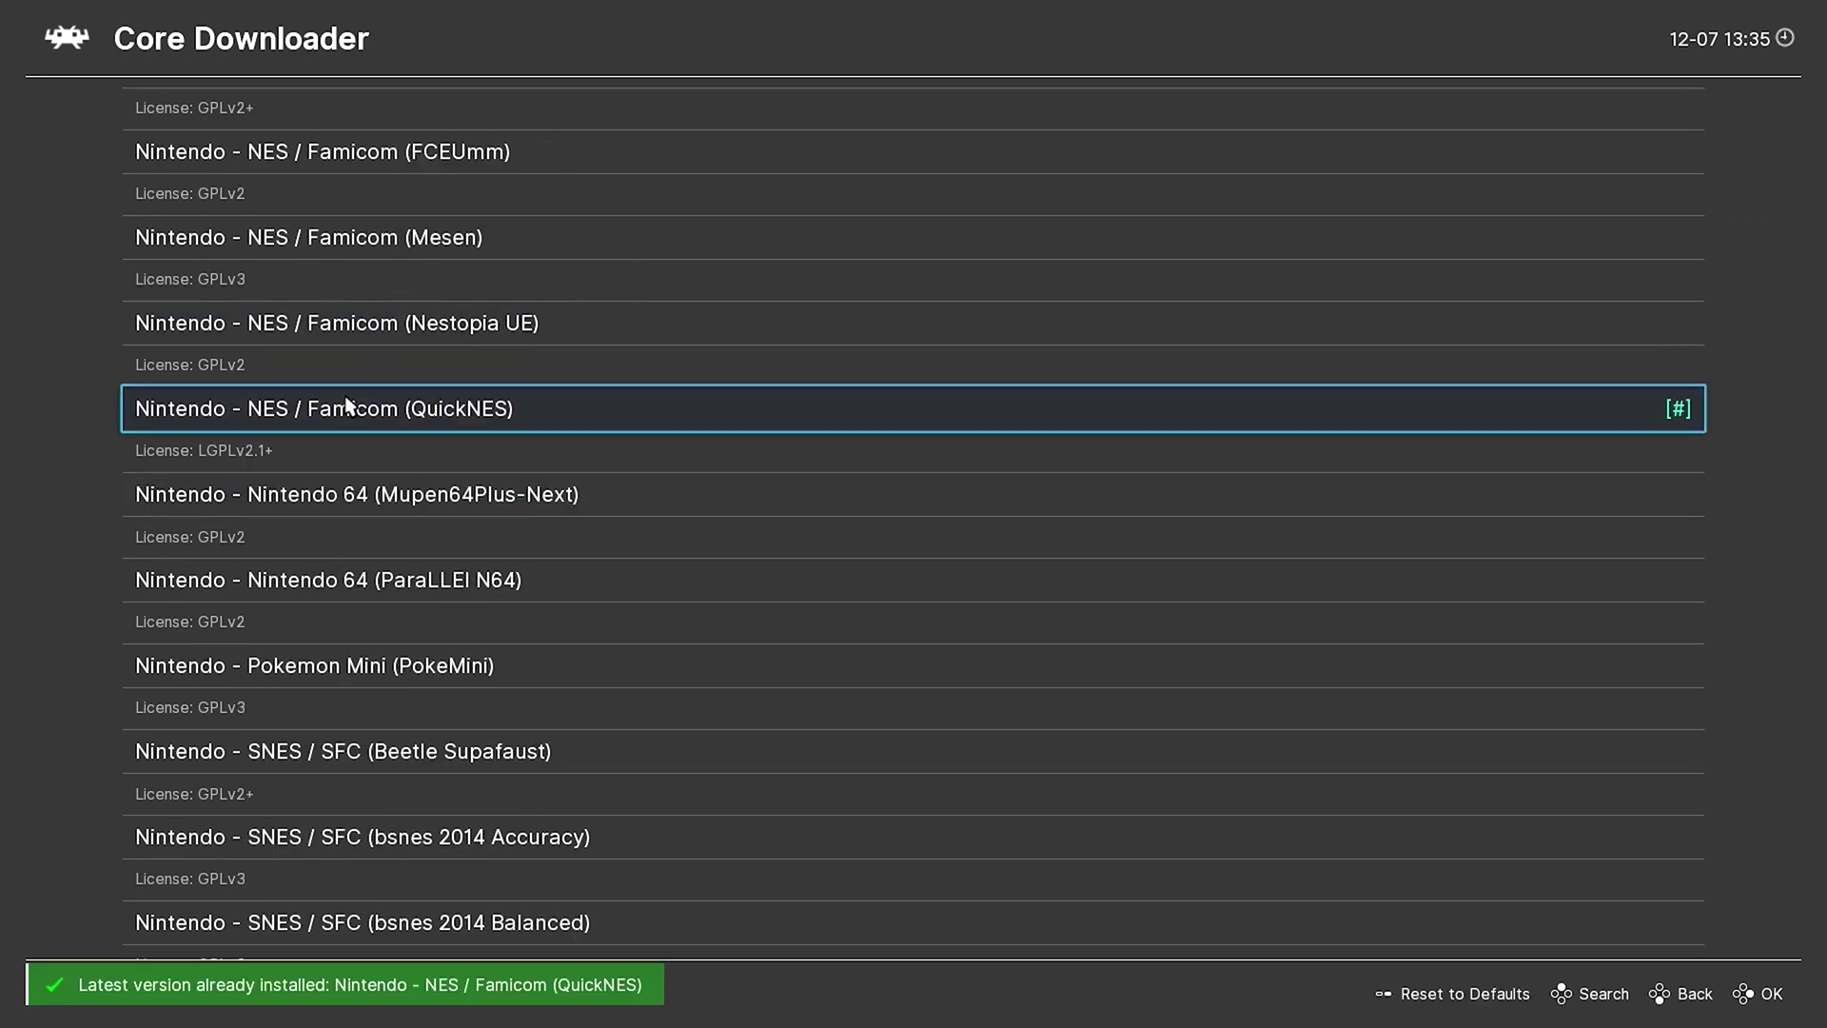
Through Load Content, load Super Mario Bros. _ Duck Hunt.zip from home > ROMS > NES
right_click(970, 842)
right_click(970, 843)
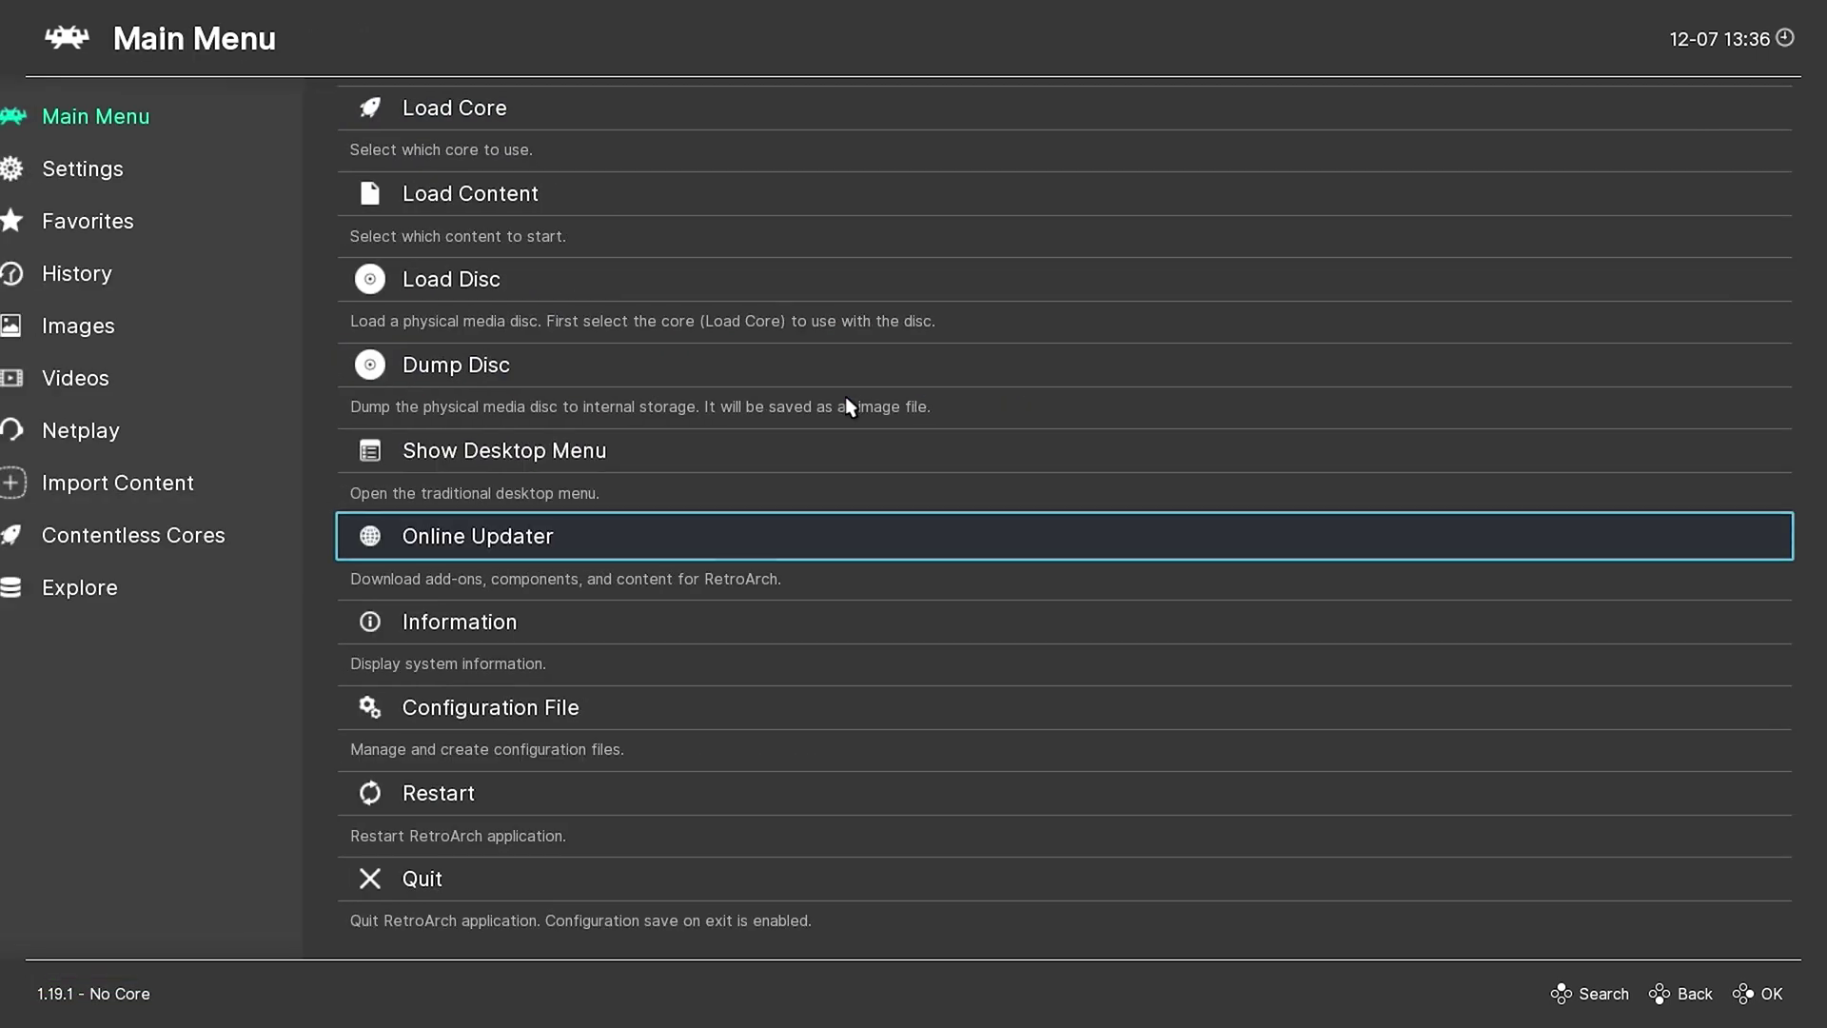
left_click(523, 211)
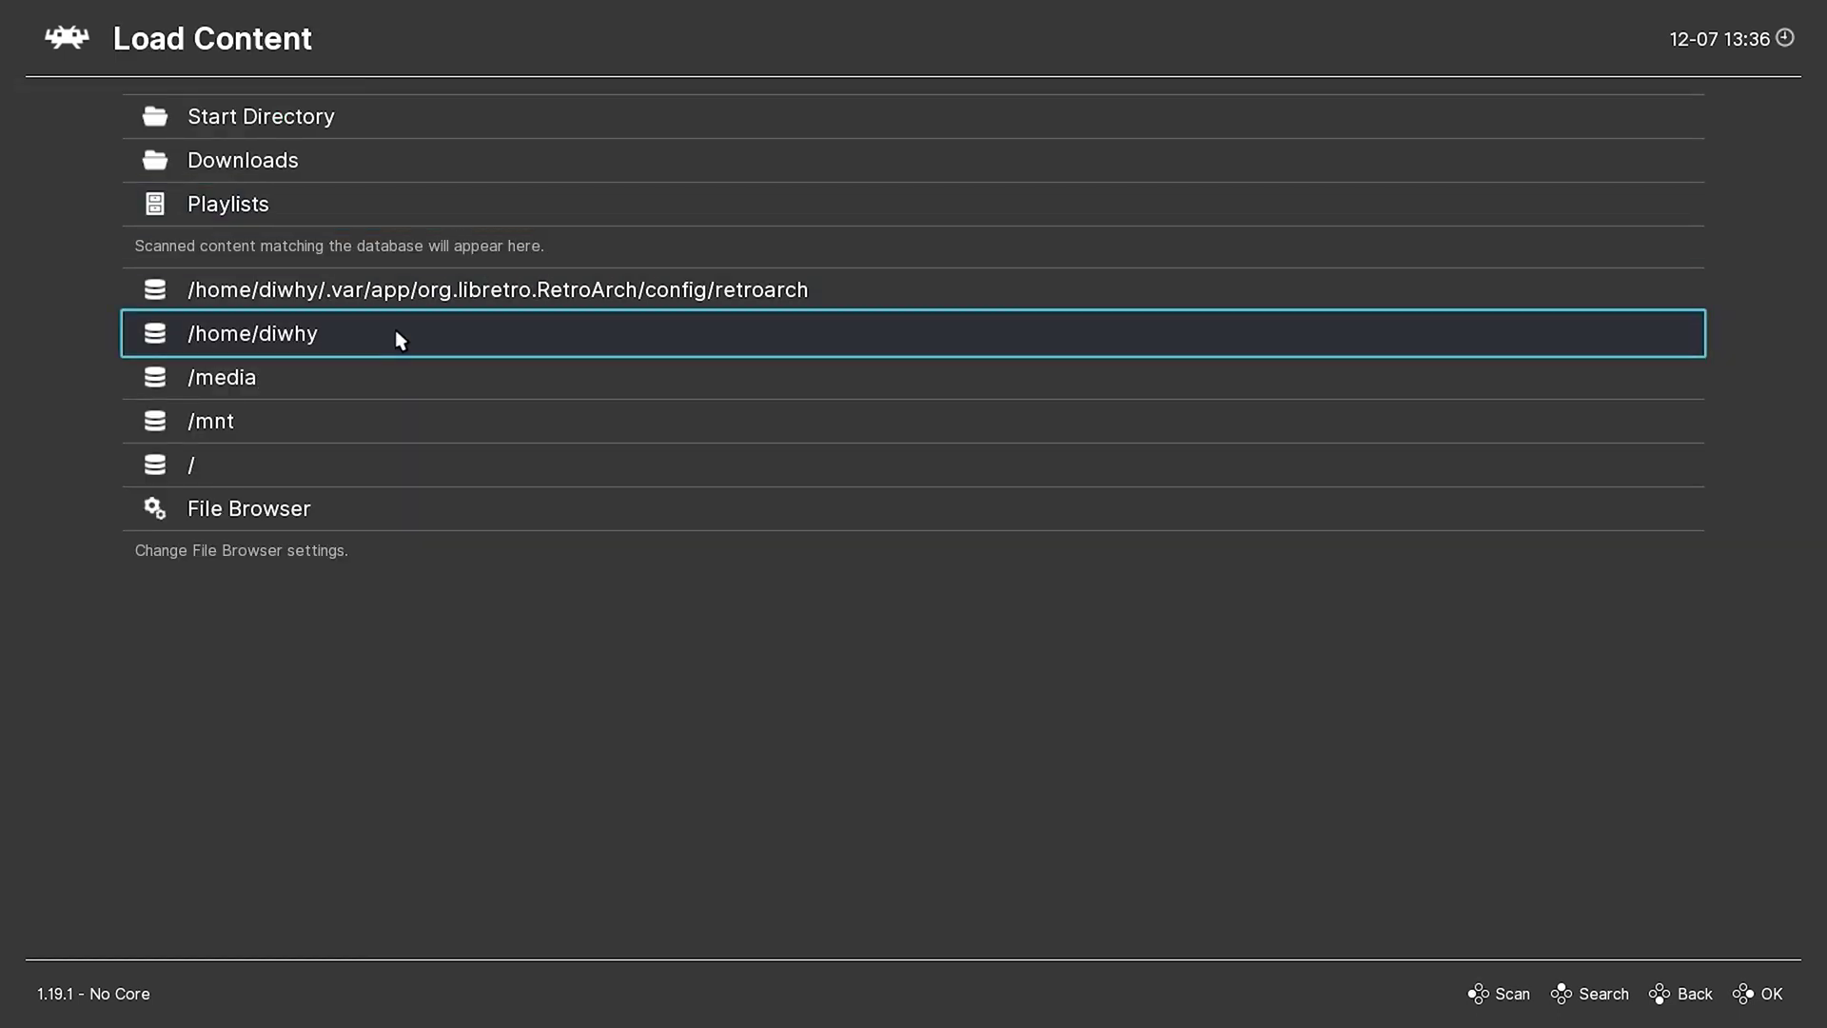
left_click(304, 331)
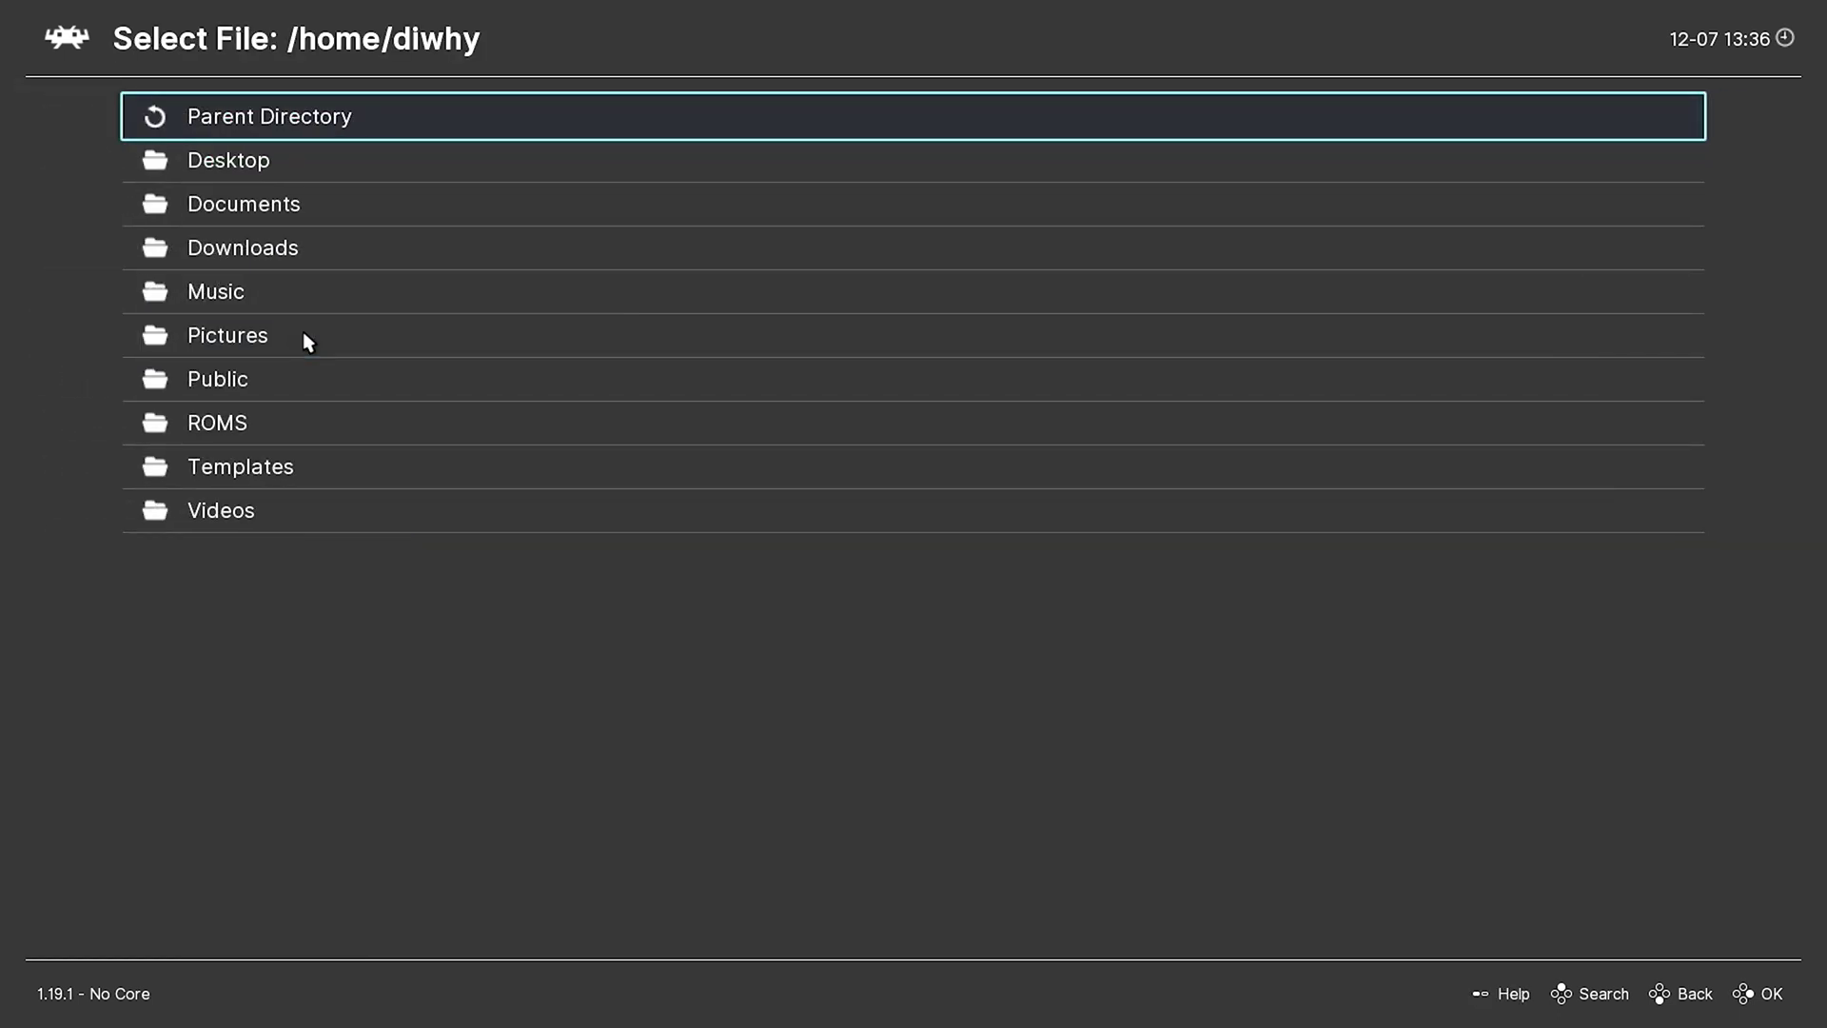
left_click(234, 432)
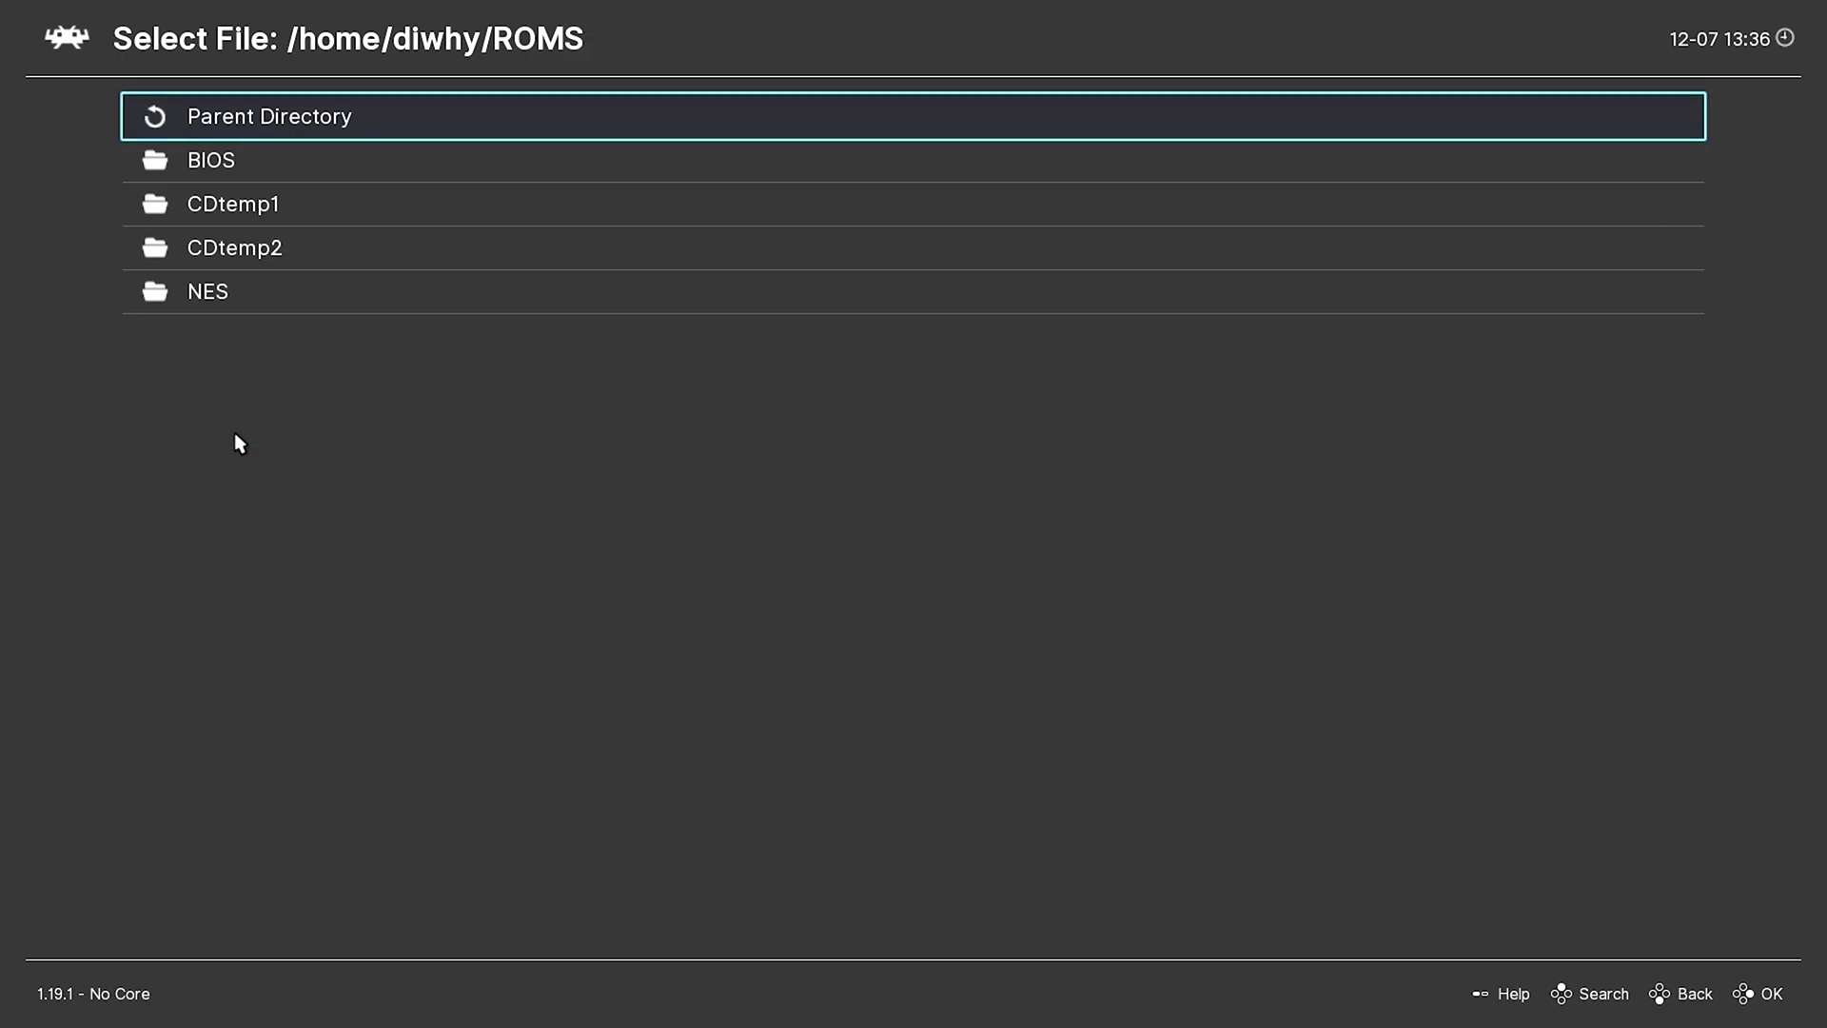
left_click(205, 287)
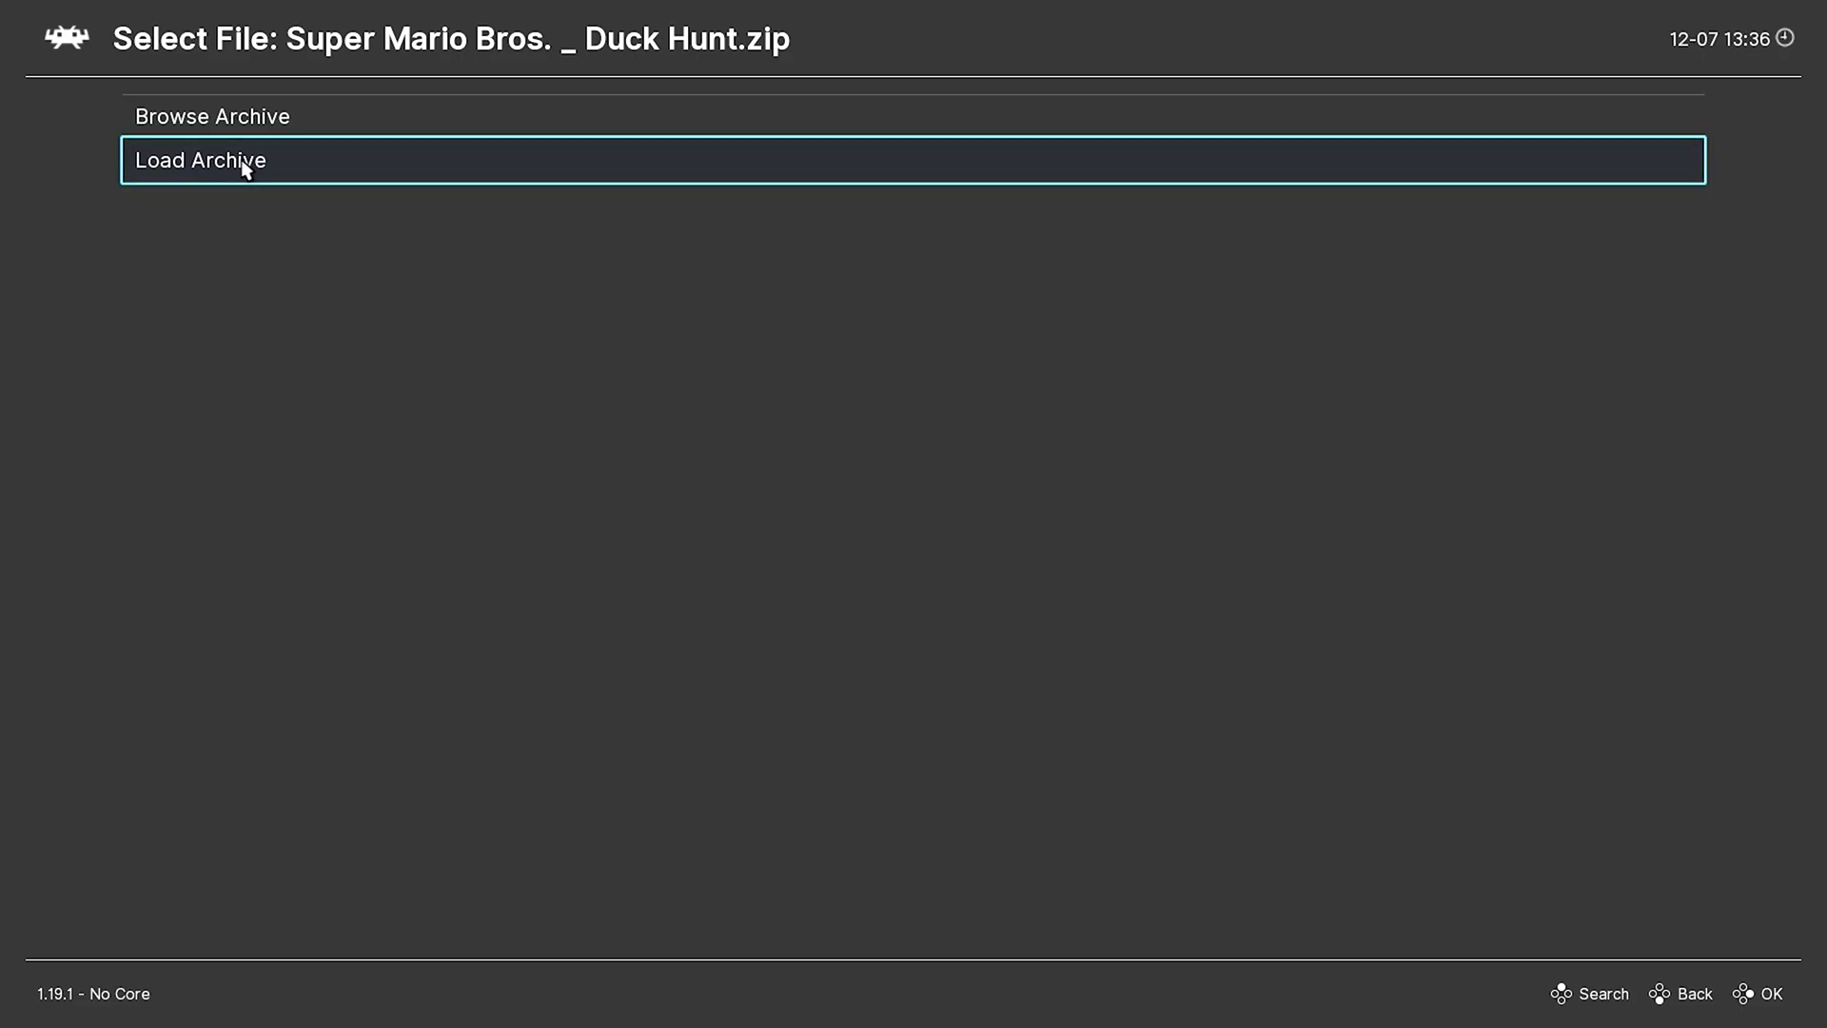
left_click(240, 169)
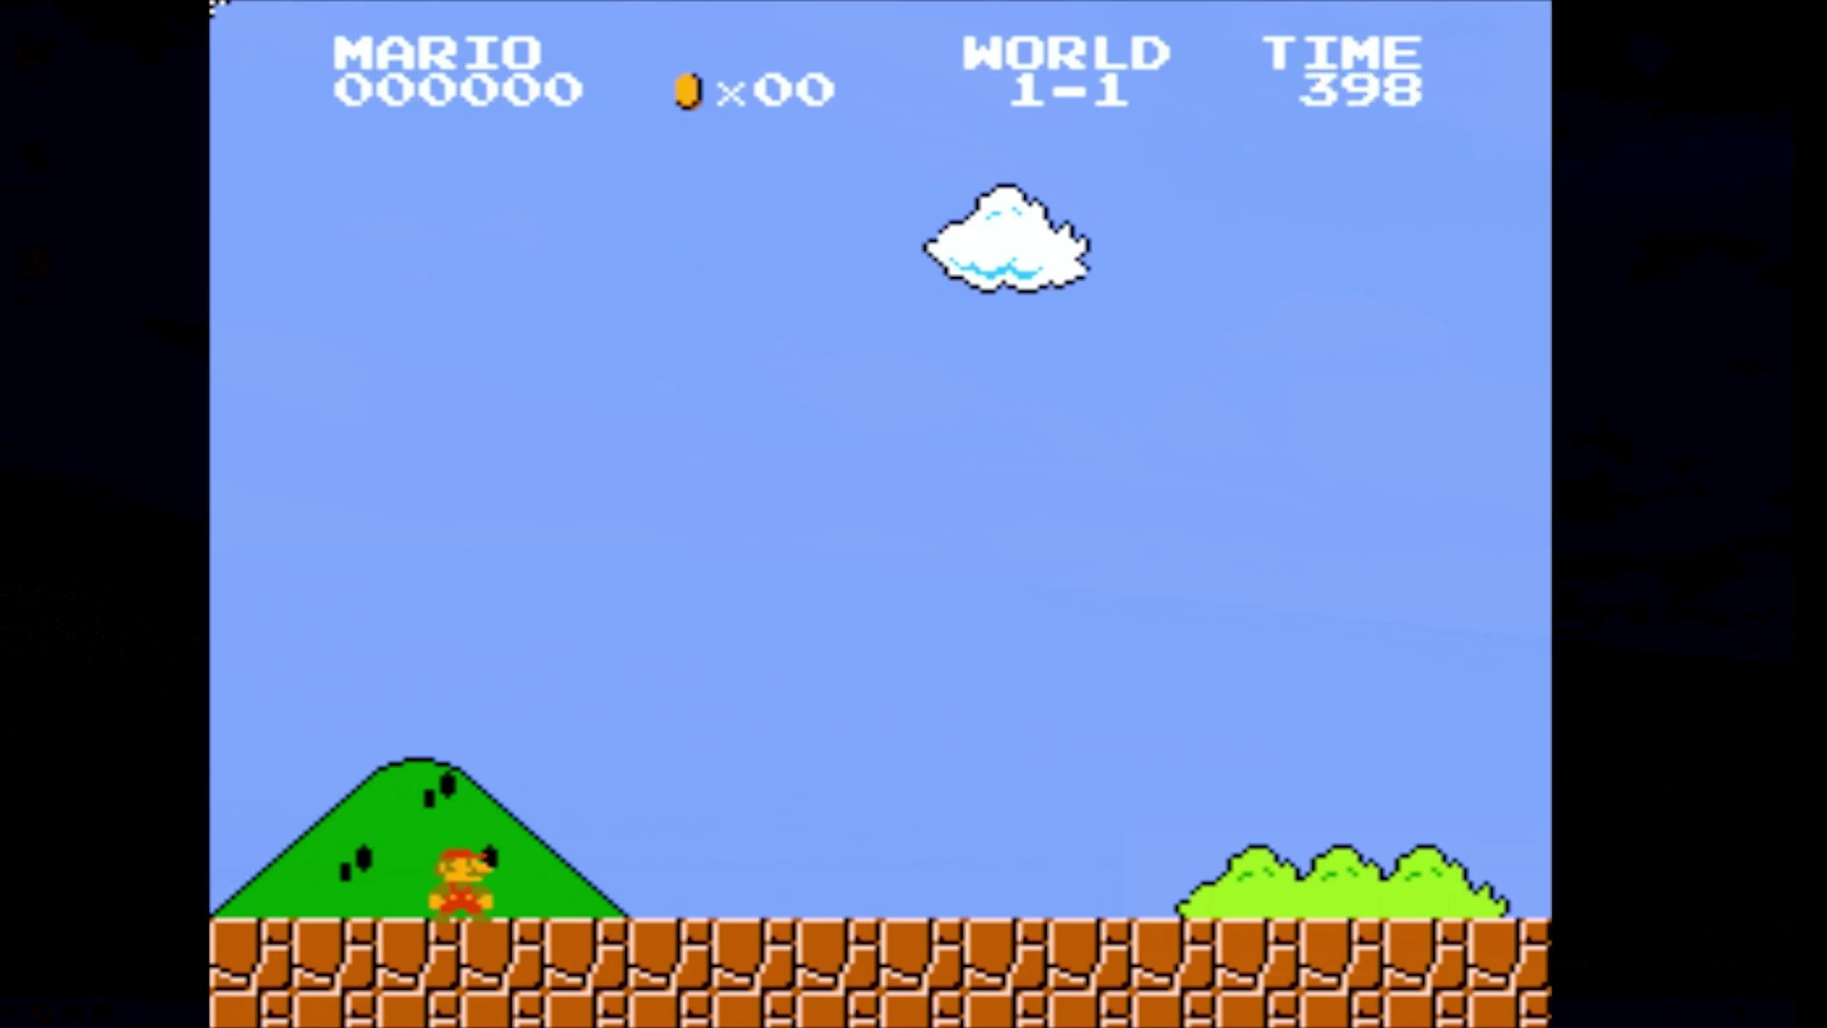
Clear World 1-1, collecting coins in the underground pipe room and reaching the flagpole
key("Right")
key("x")
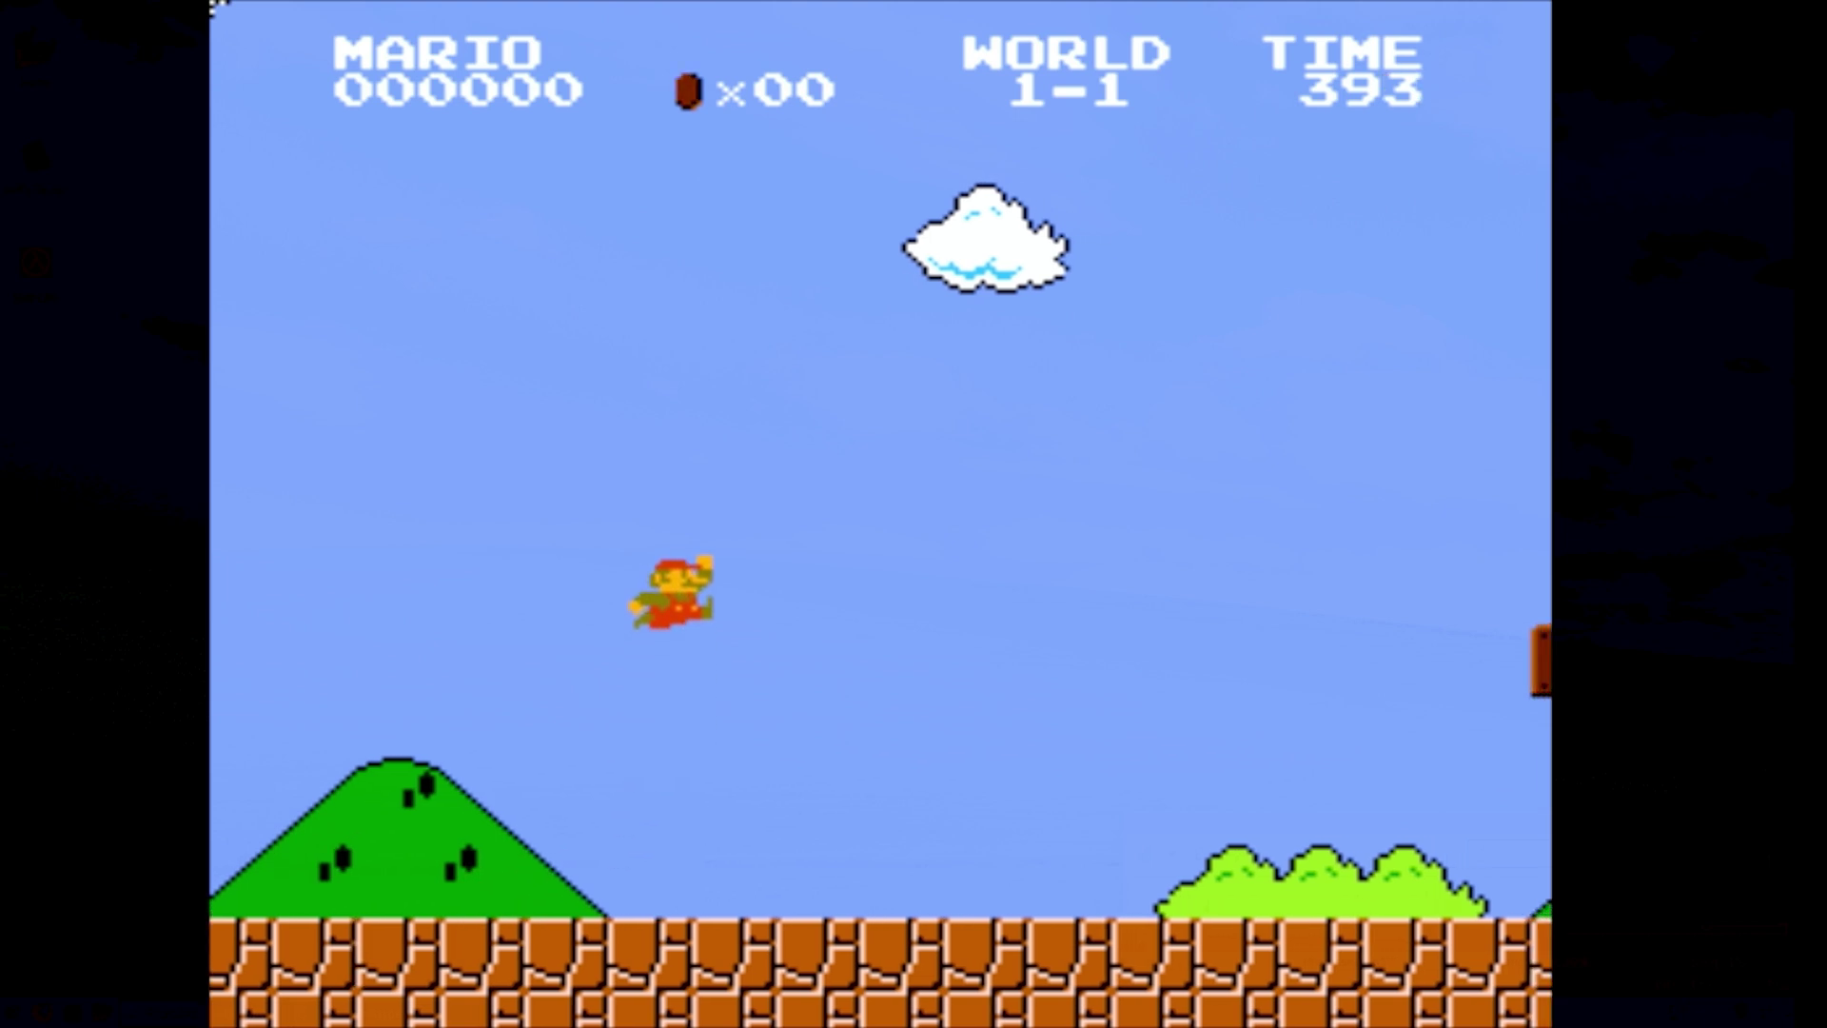
key("Right")
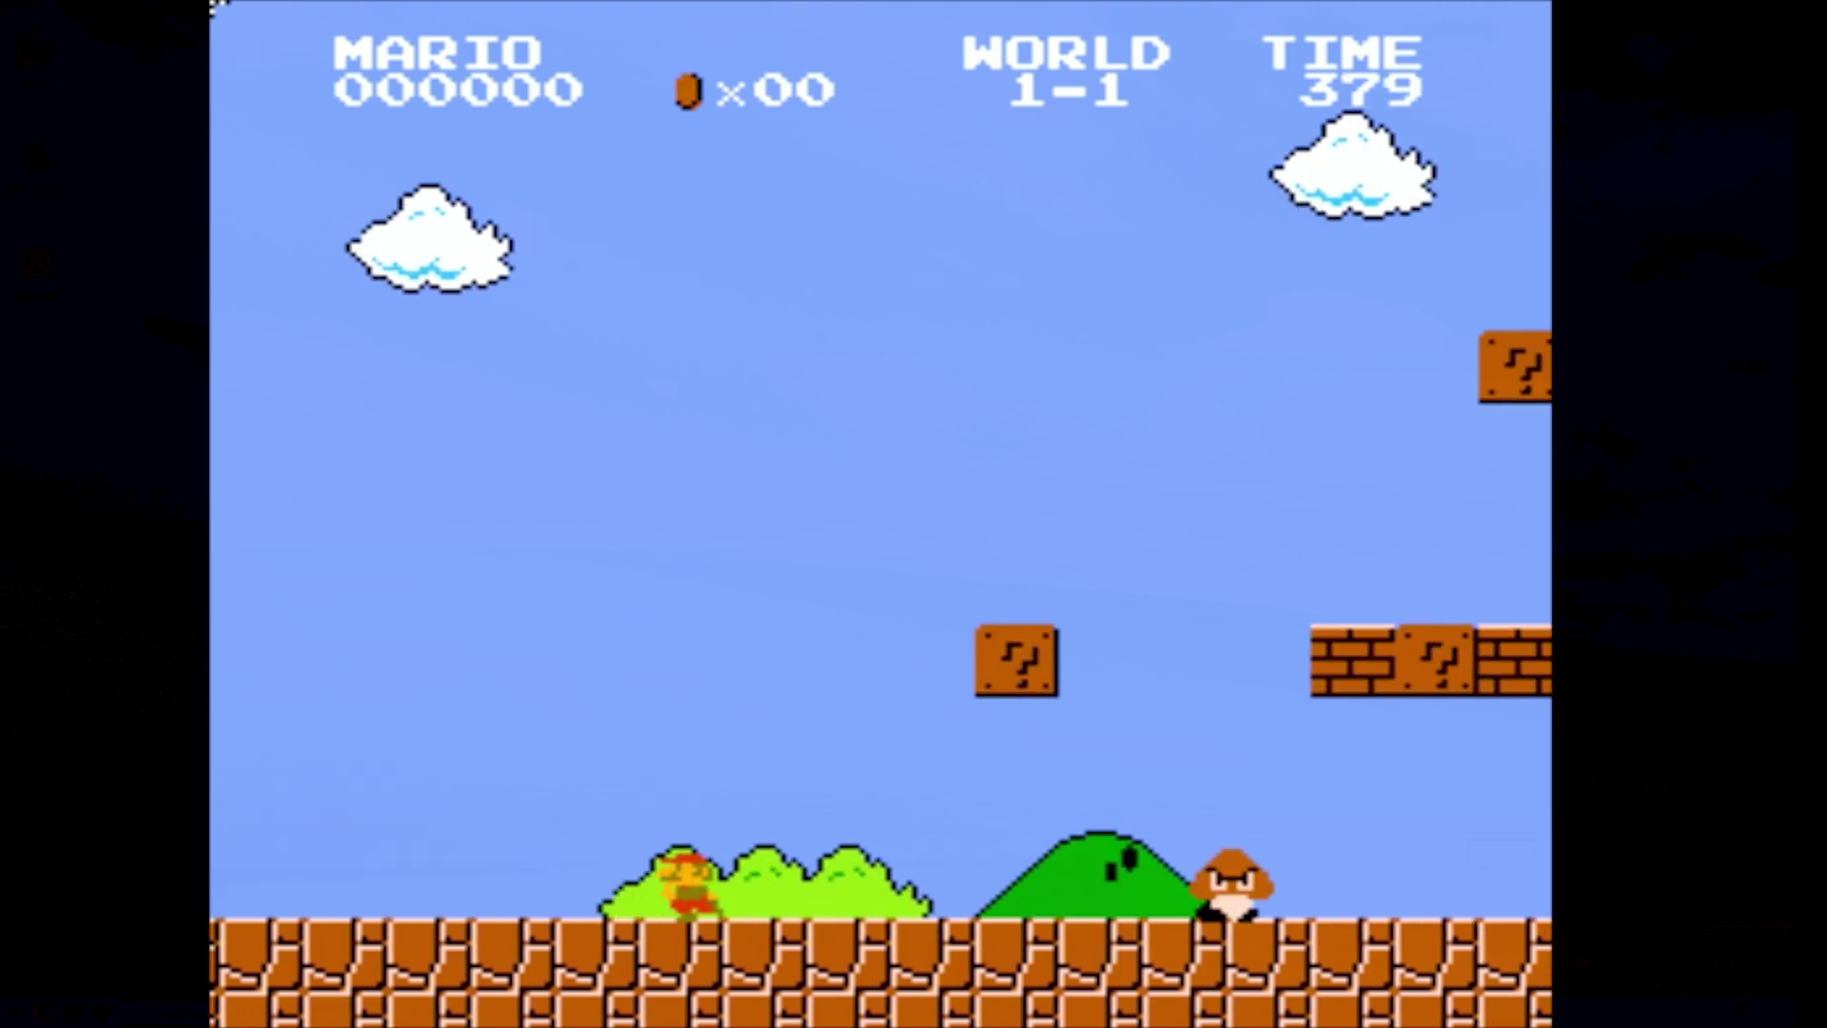
key("x")
key("x")
key("x")
key("Right")
key("x")
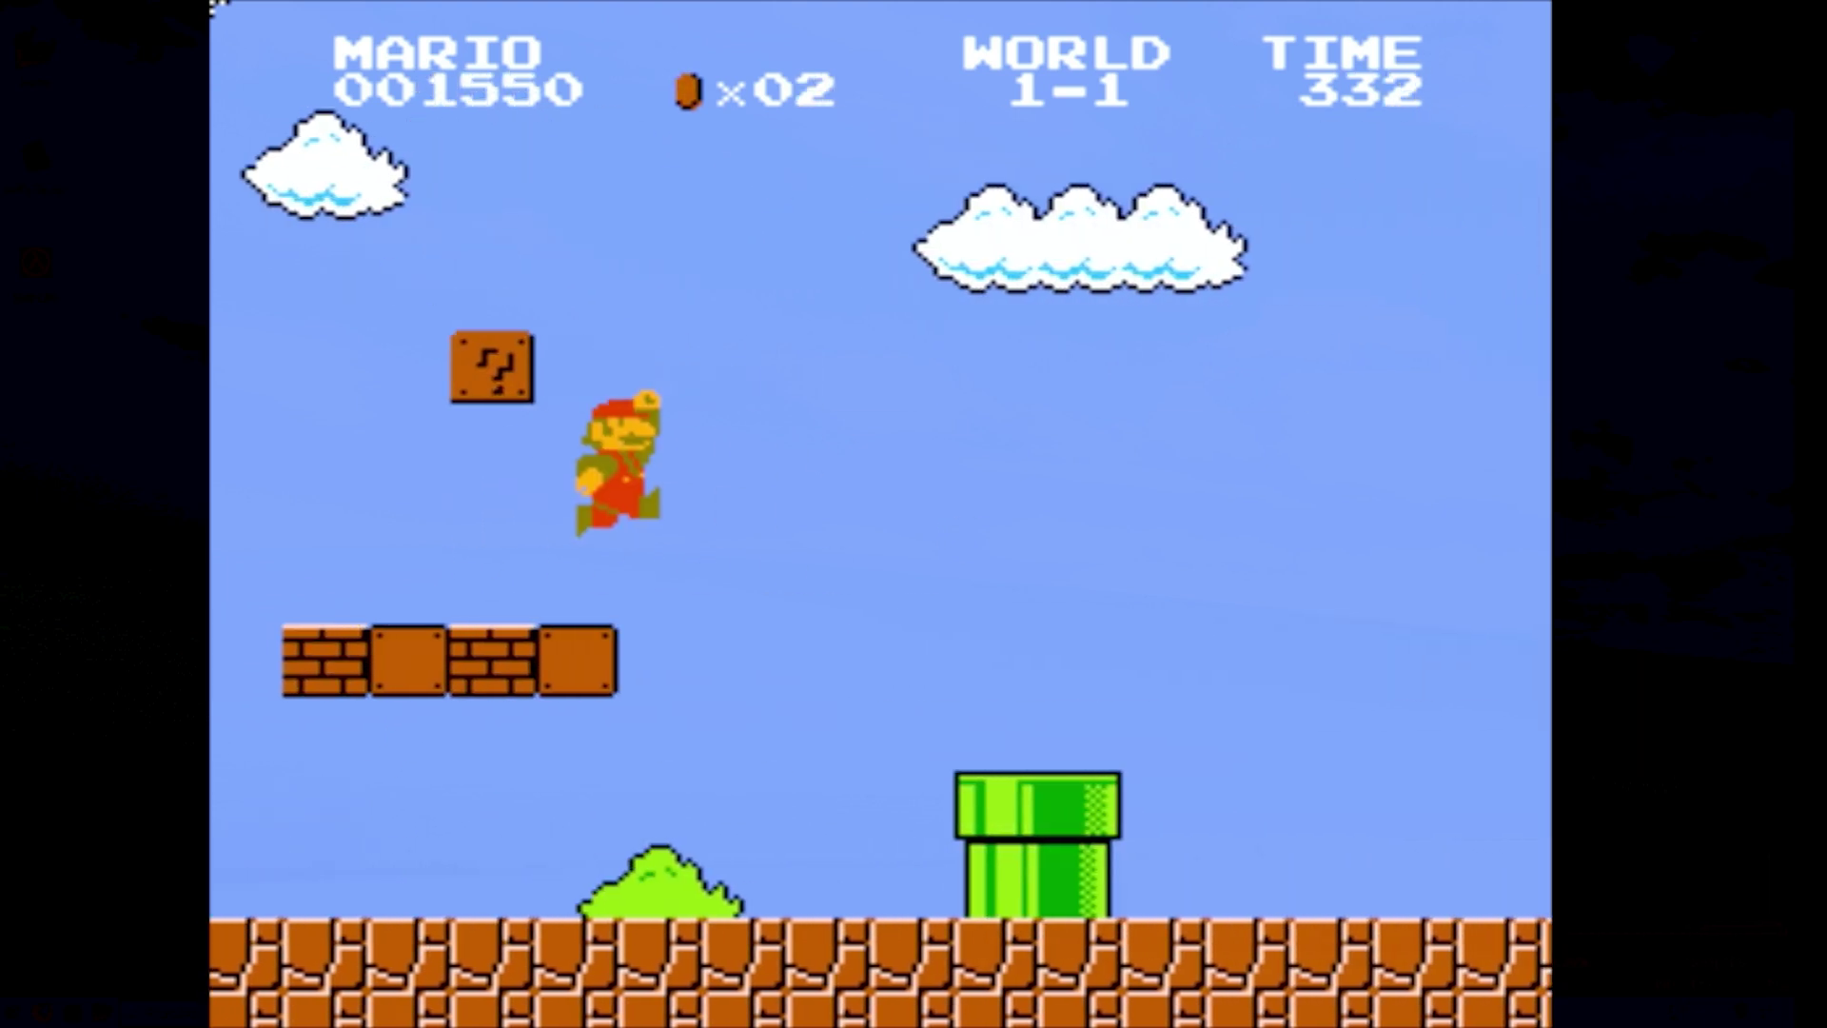
key("x")
key("Right")
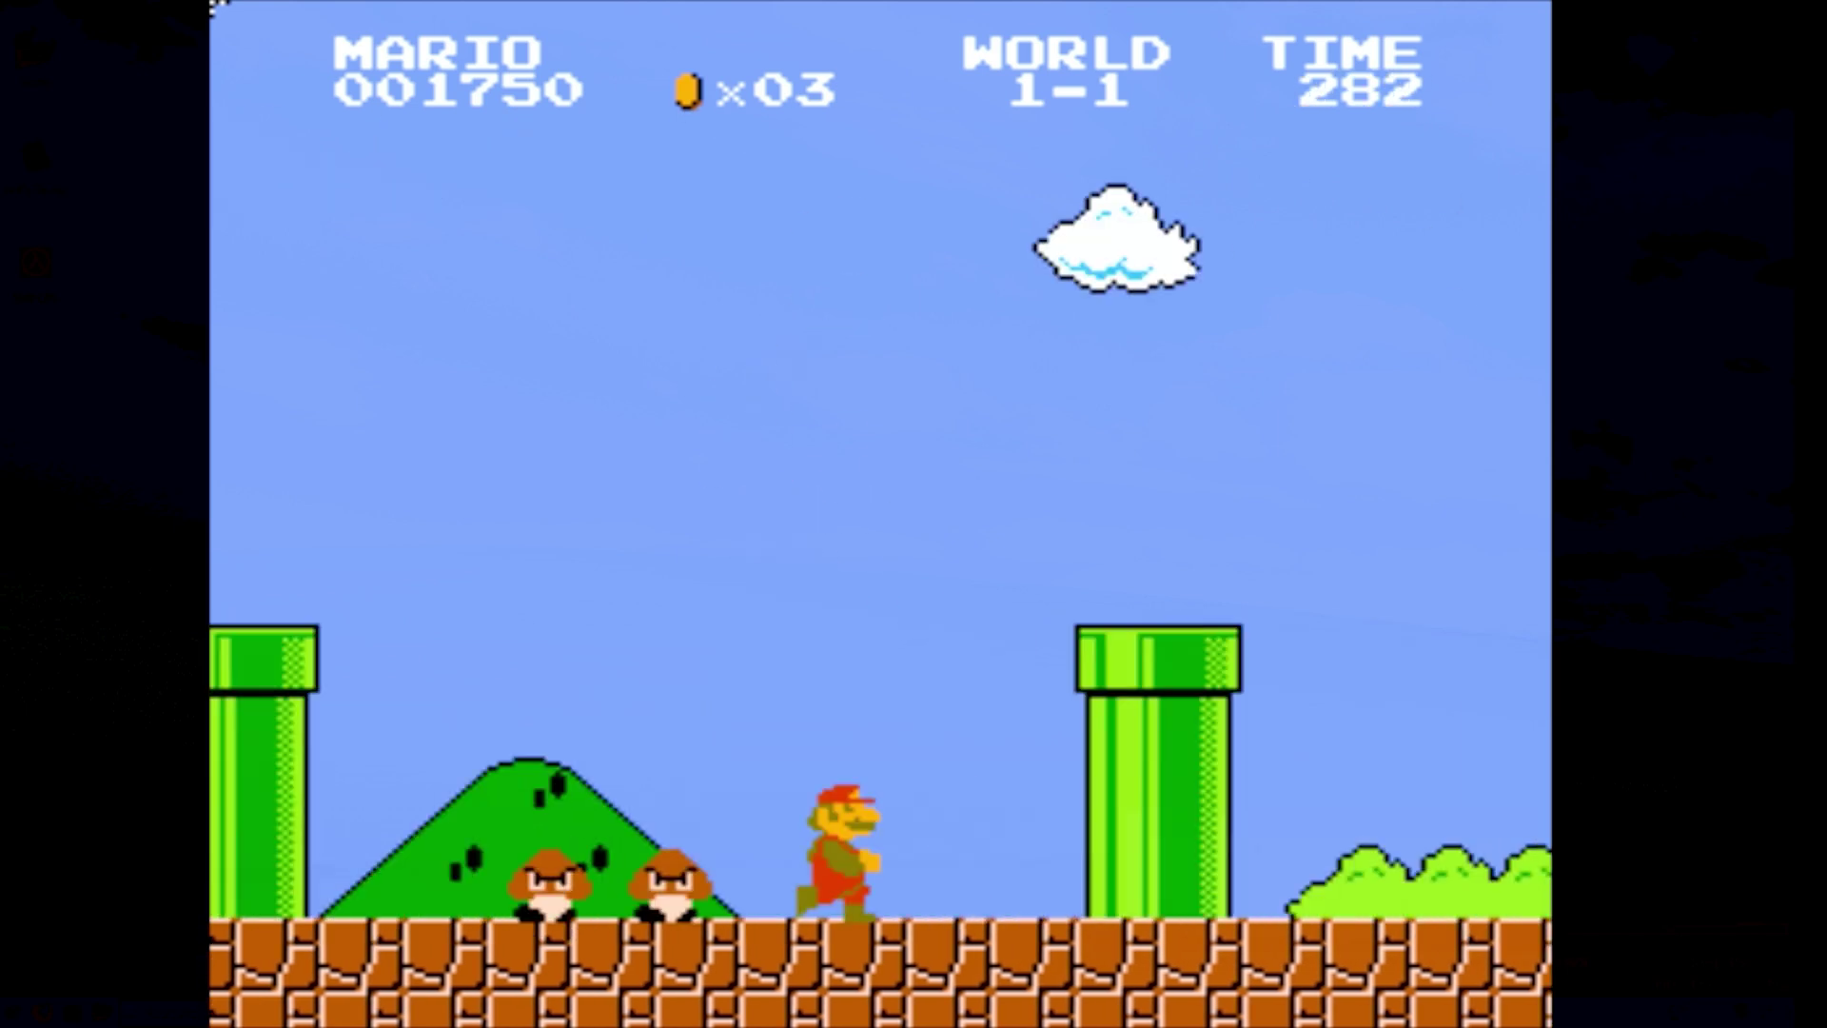
key("x")
key("Down")
key("x")
key("Right")
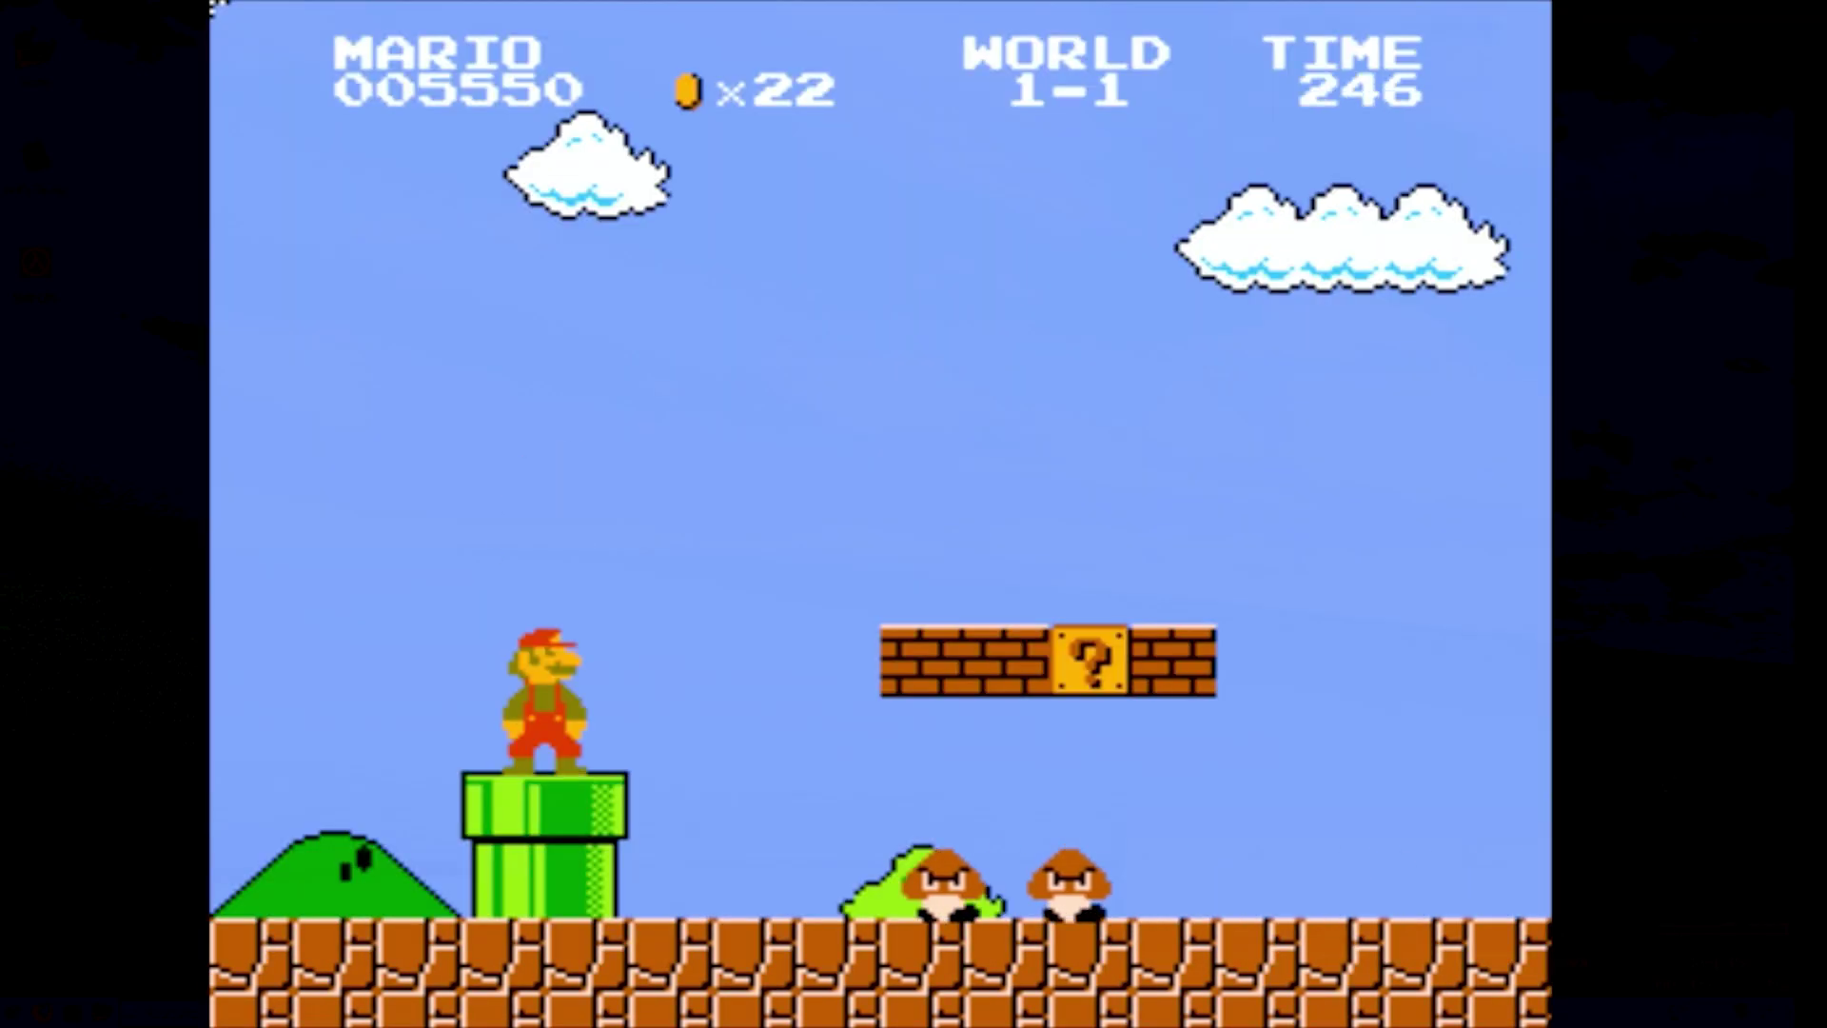
key("Right")
key("x")
key("x")
key("x")
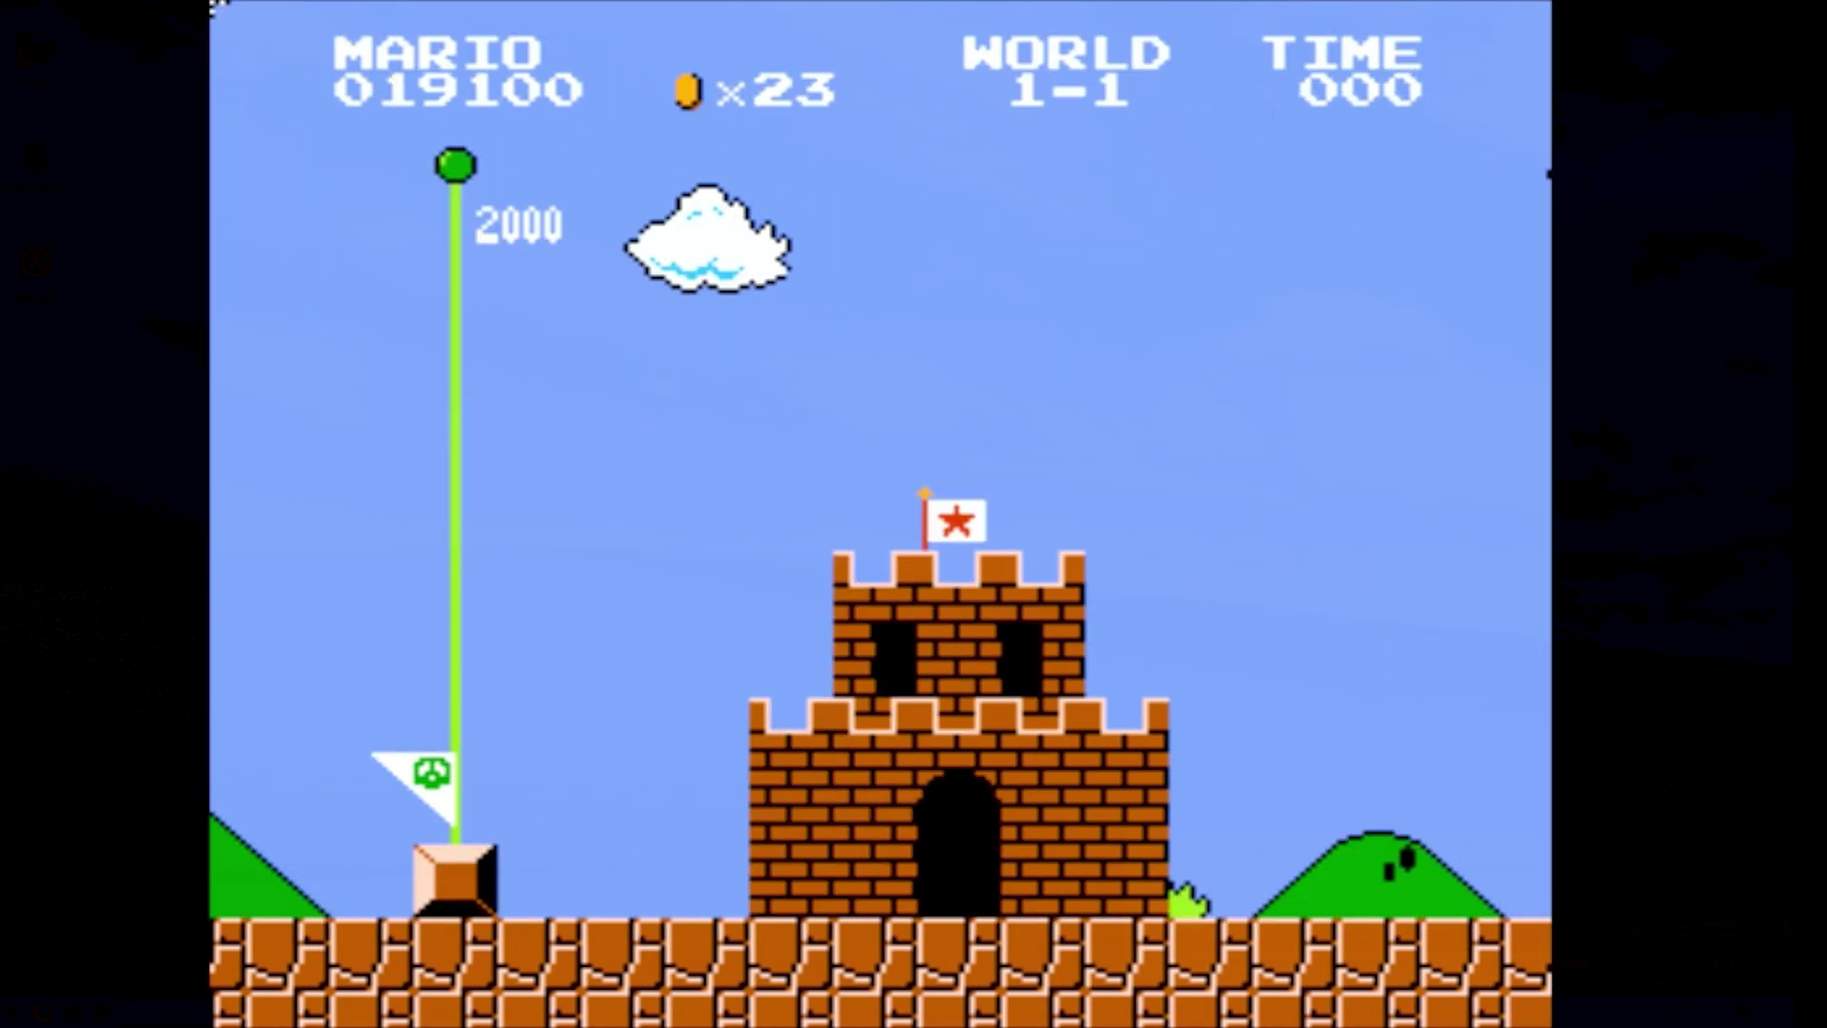
key("Right")
In World 1-2, grab the fire flower, fireball the goombas and bump the 1UP block
key("x")
key("Right")
key("x")
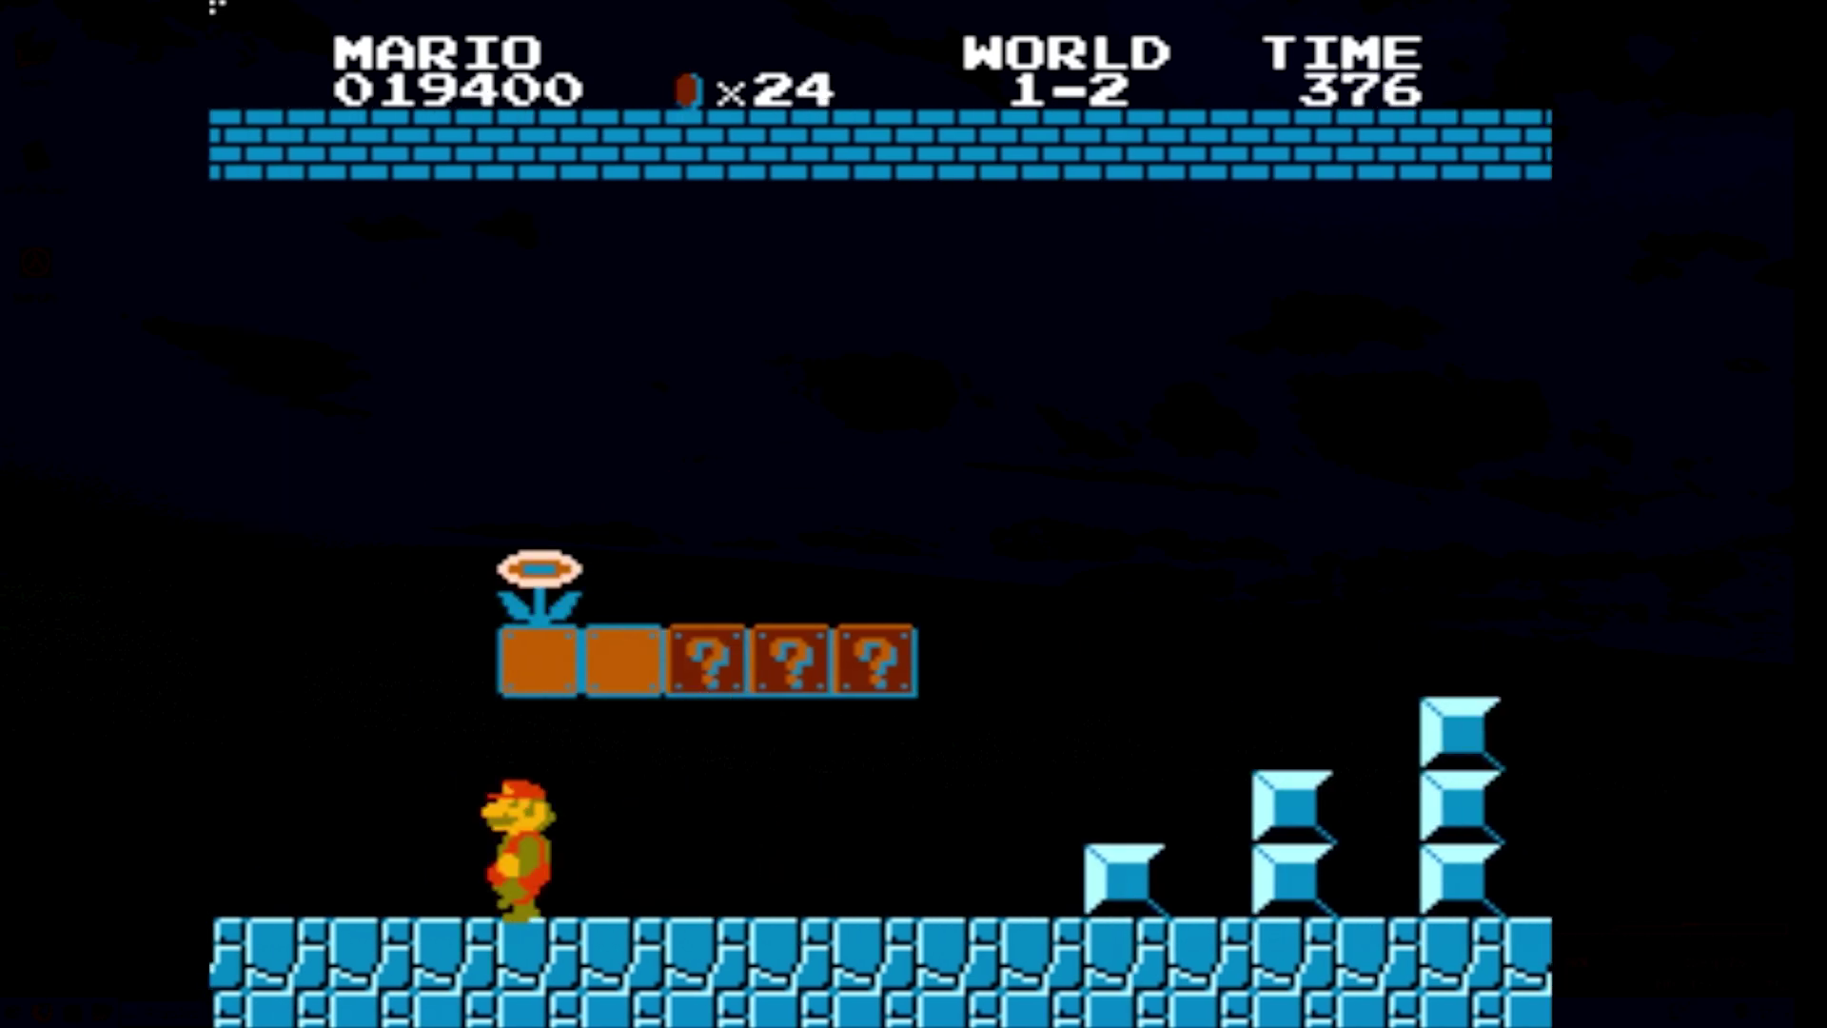
key("z")
key("x")
key("z")
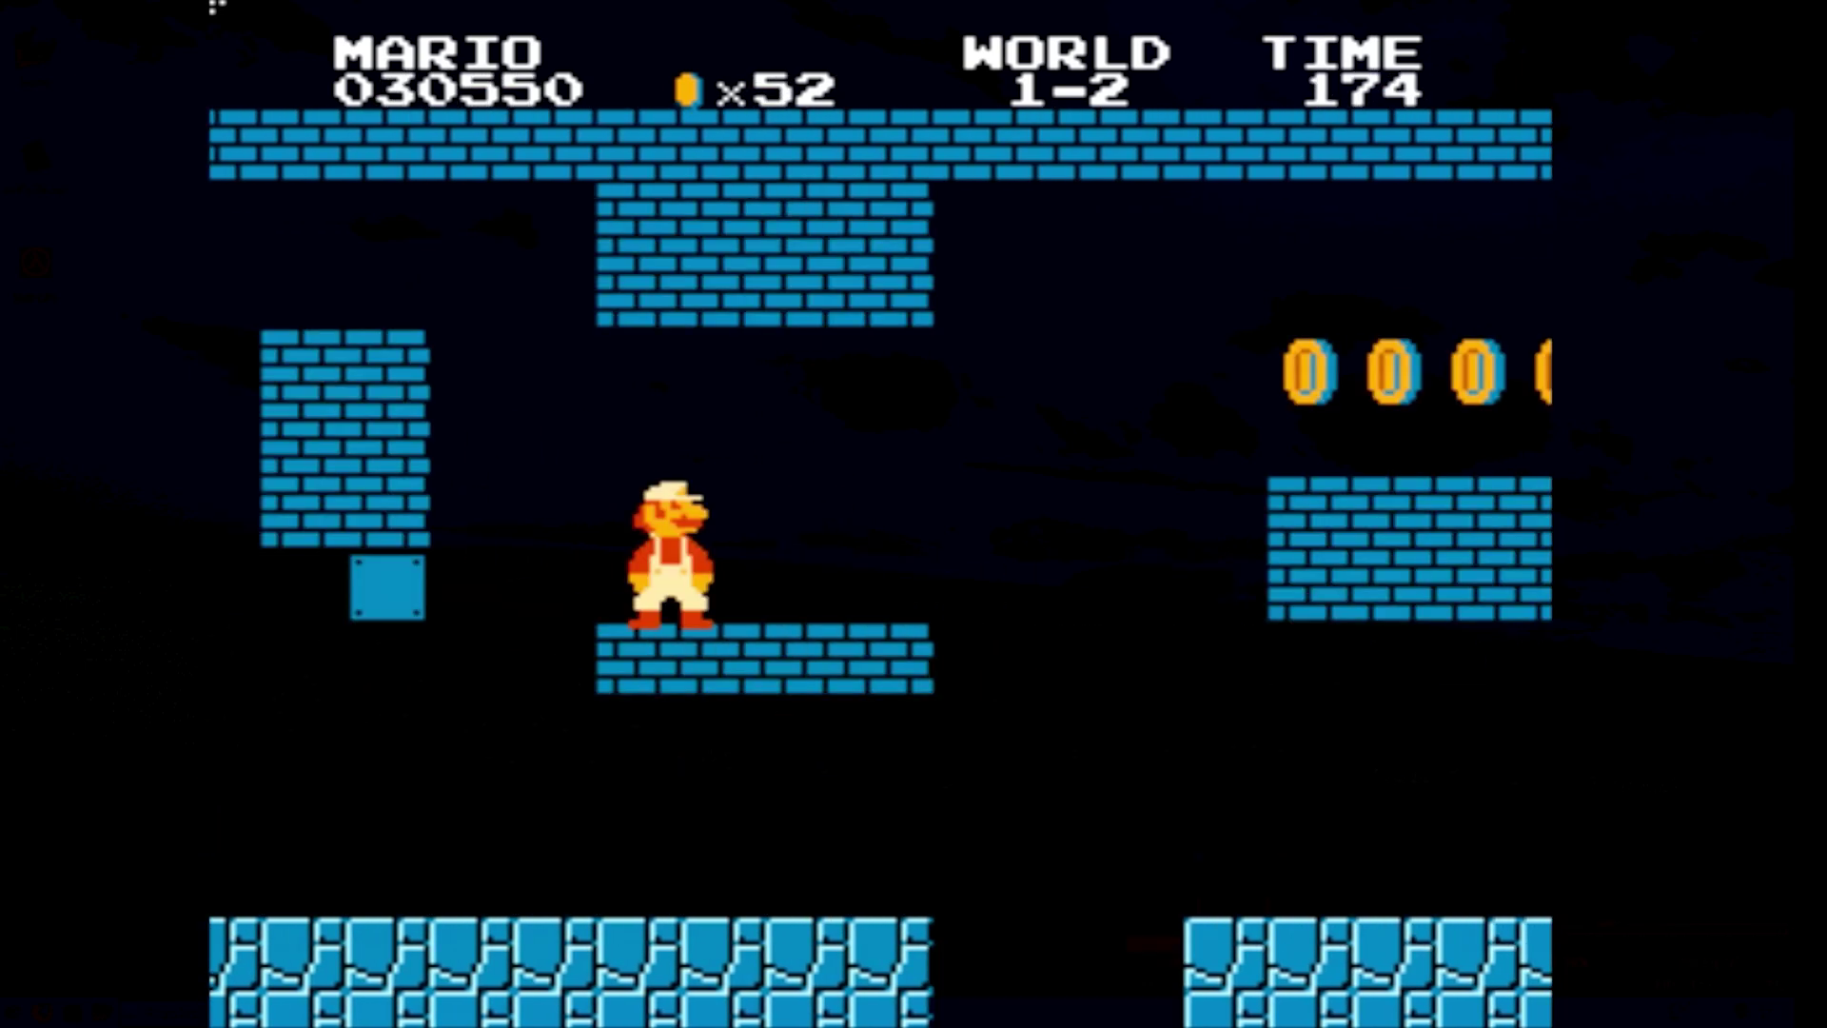
key("Right")
key("z")
key("x")
key("Right")
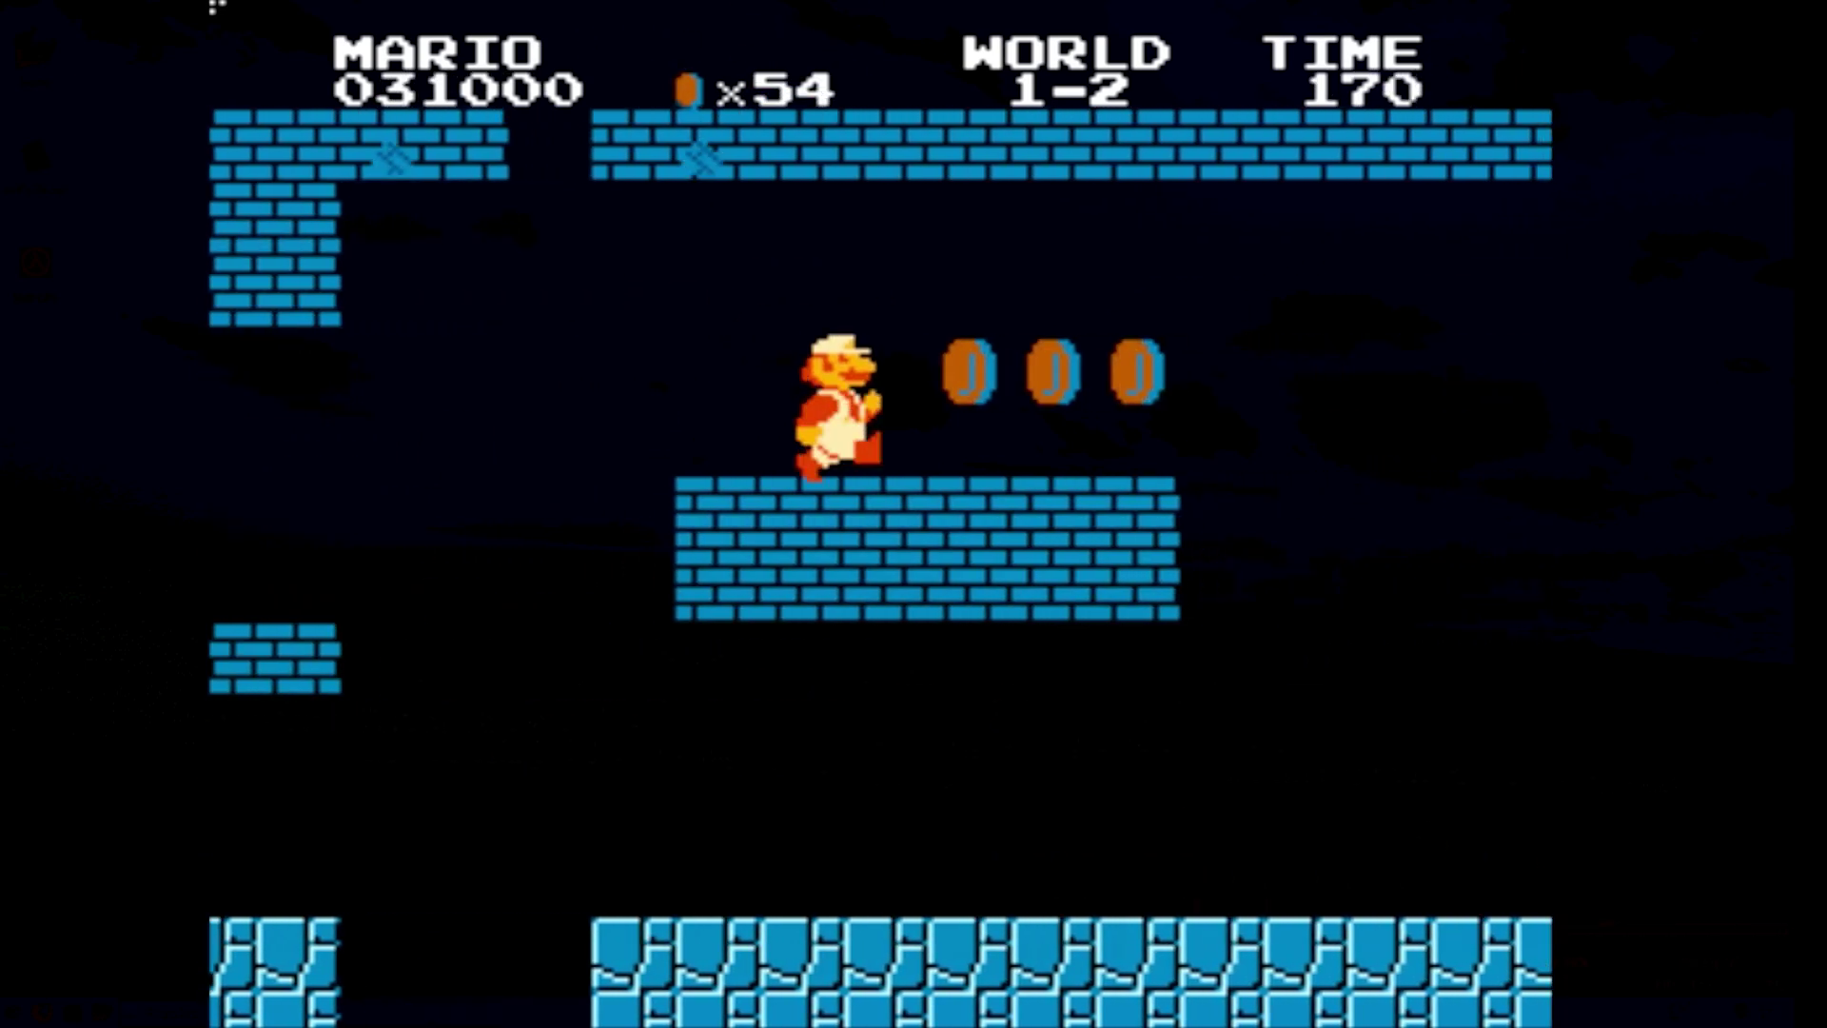
key("Right")
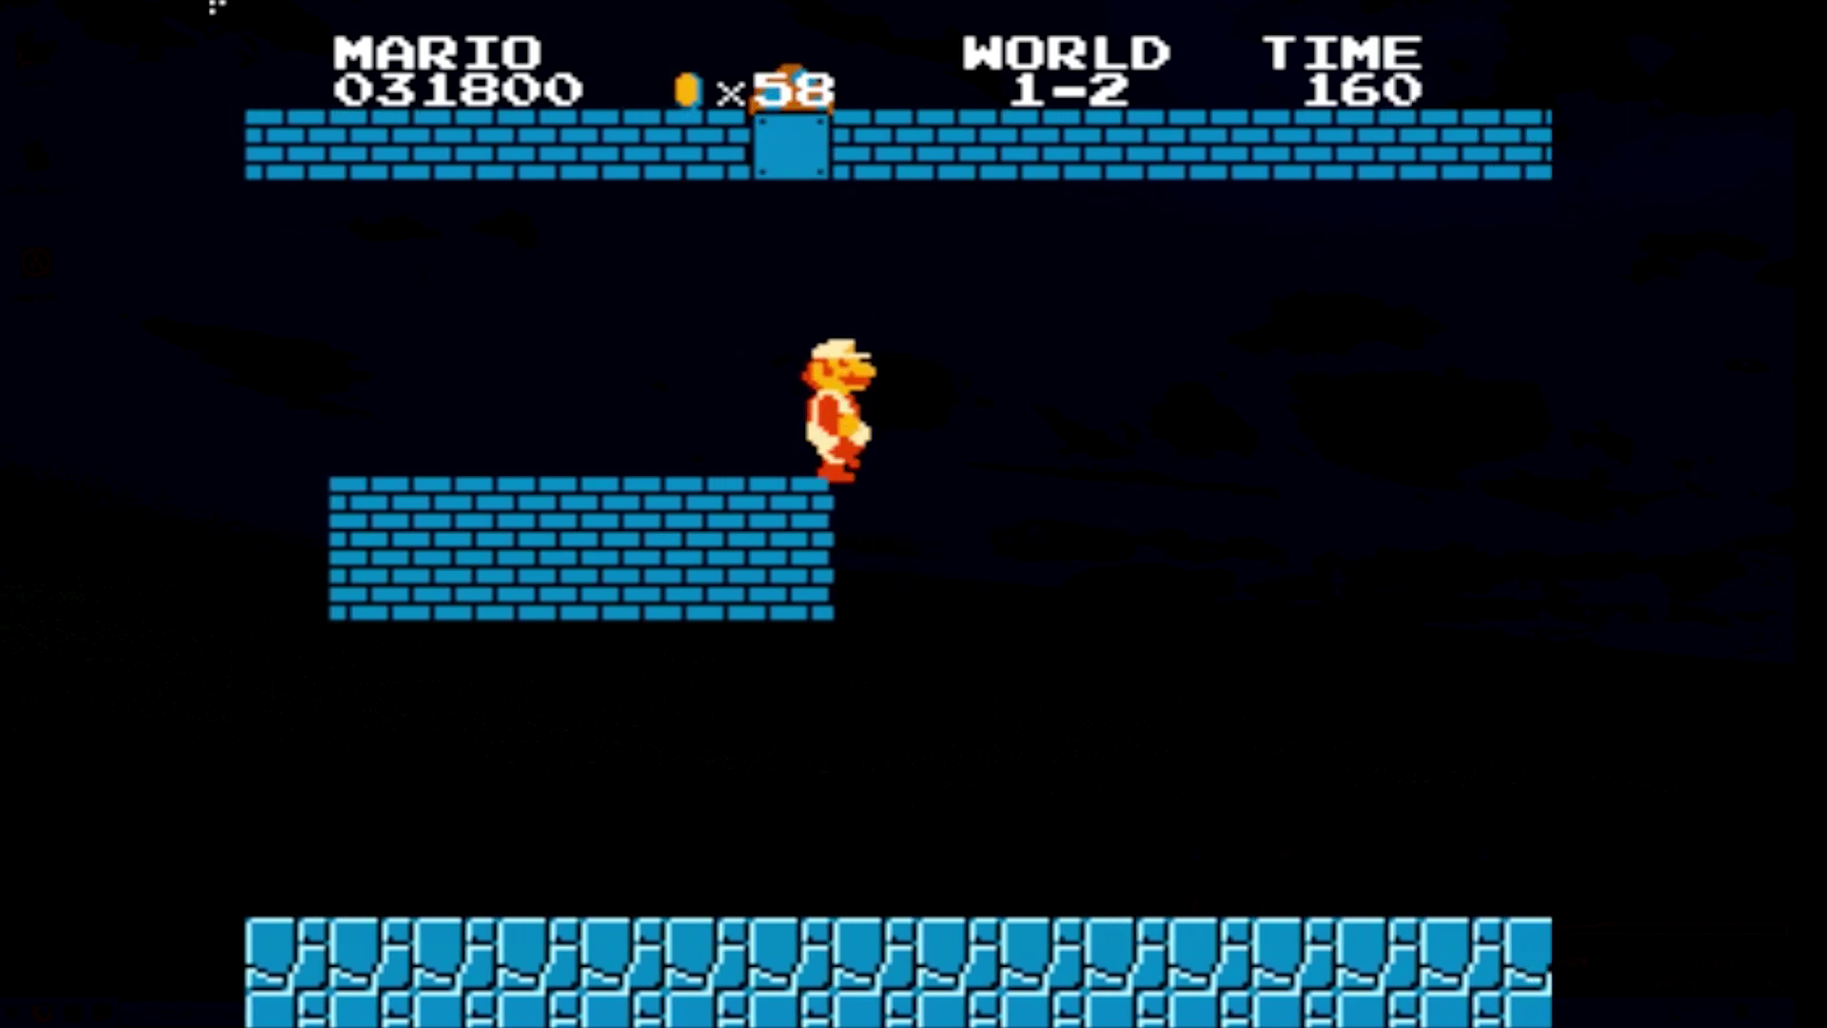
key("Right")
key("z")
key("z")
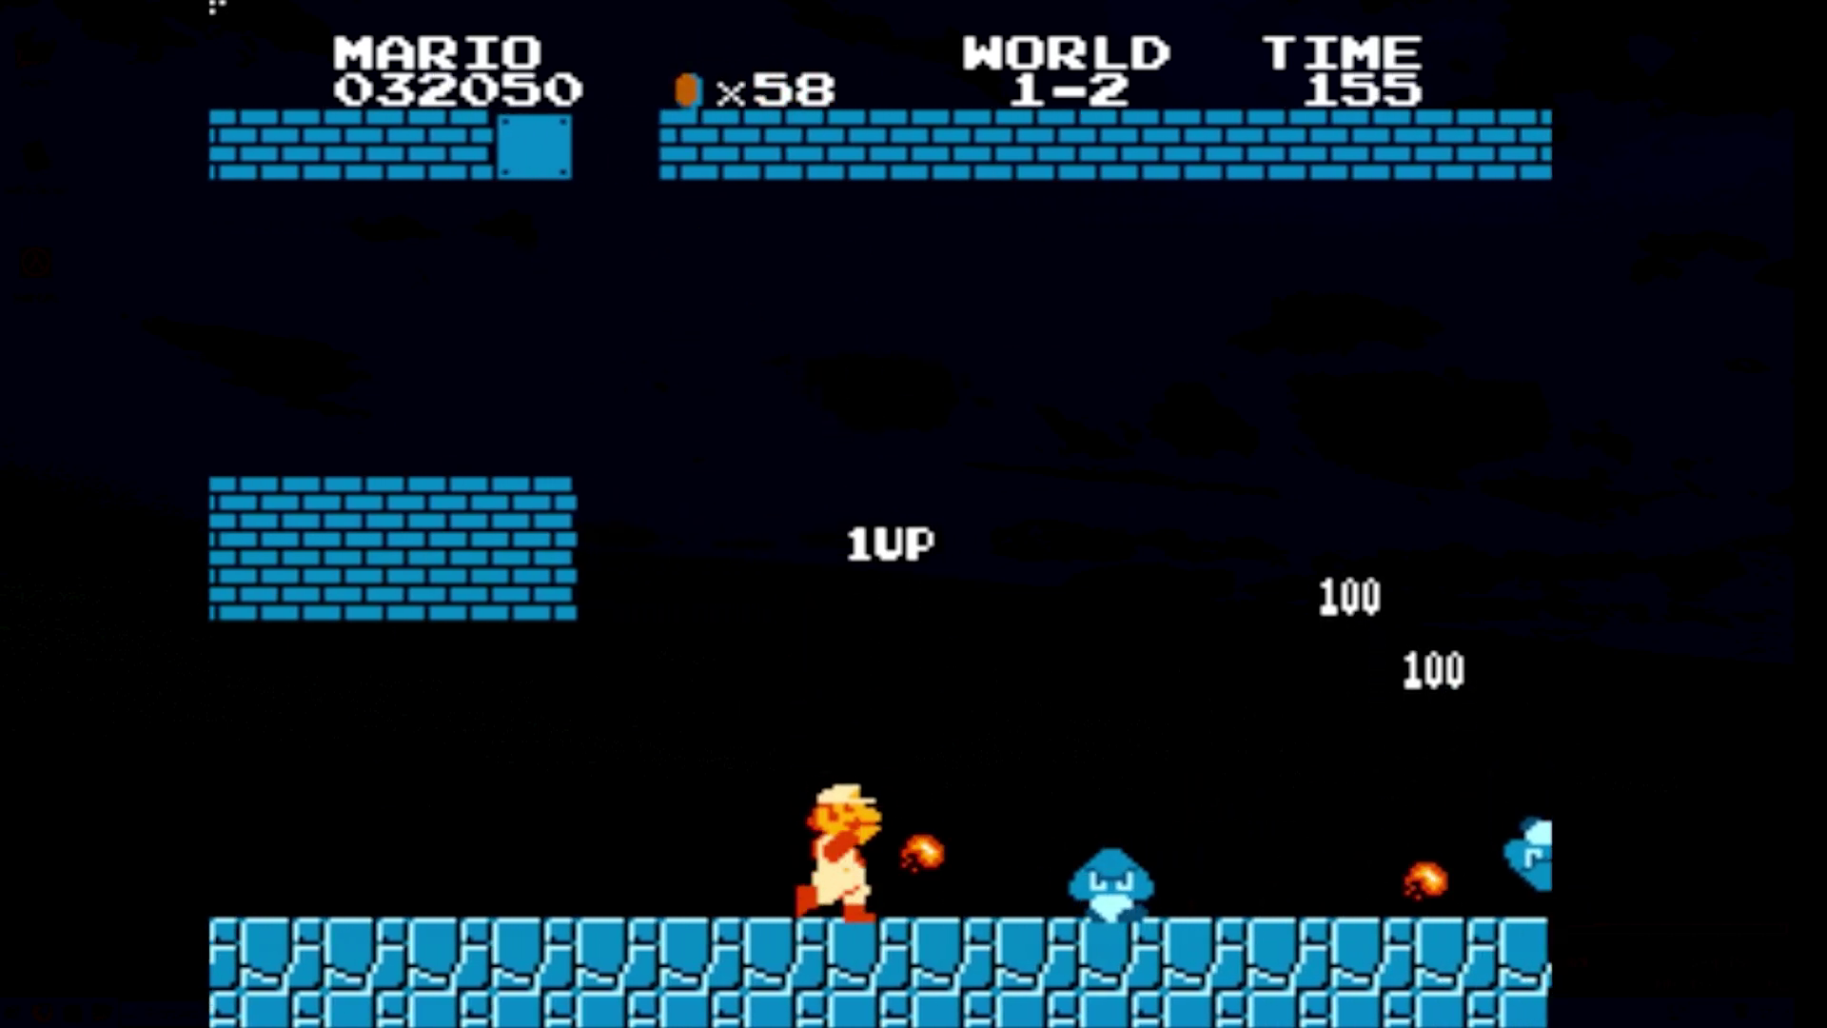
key("z")
key("Right")
key("x")
key("Right")
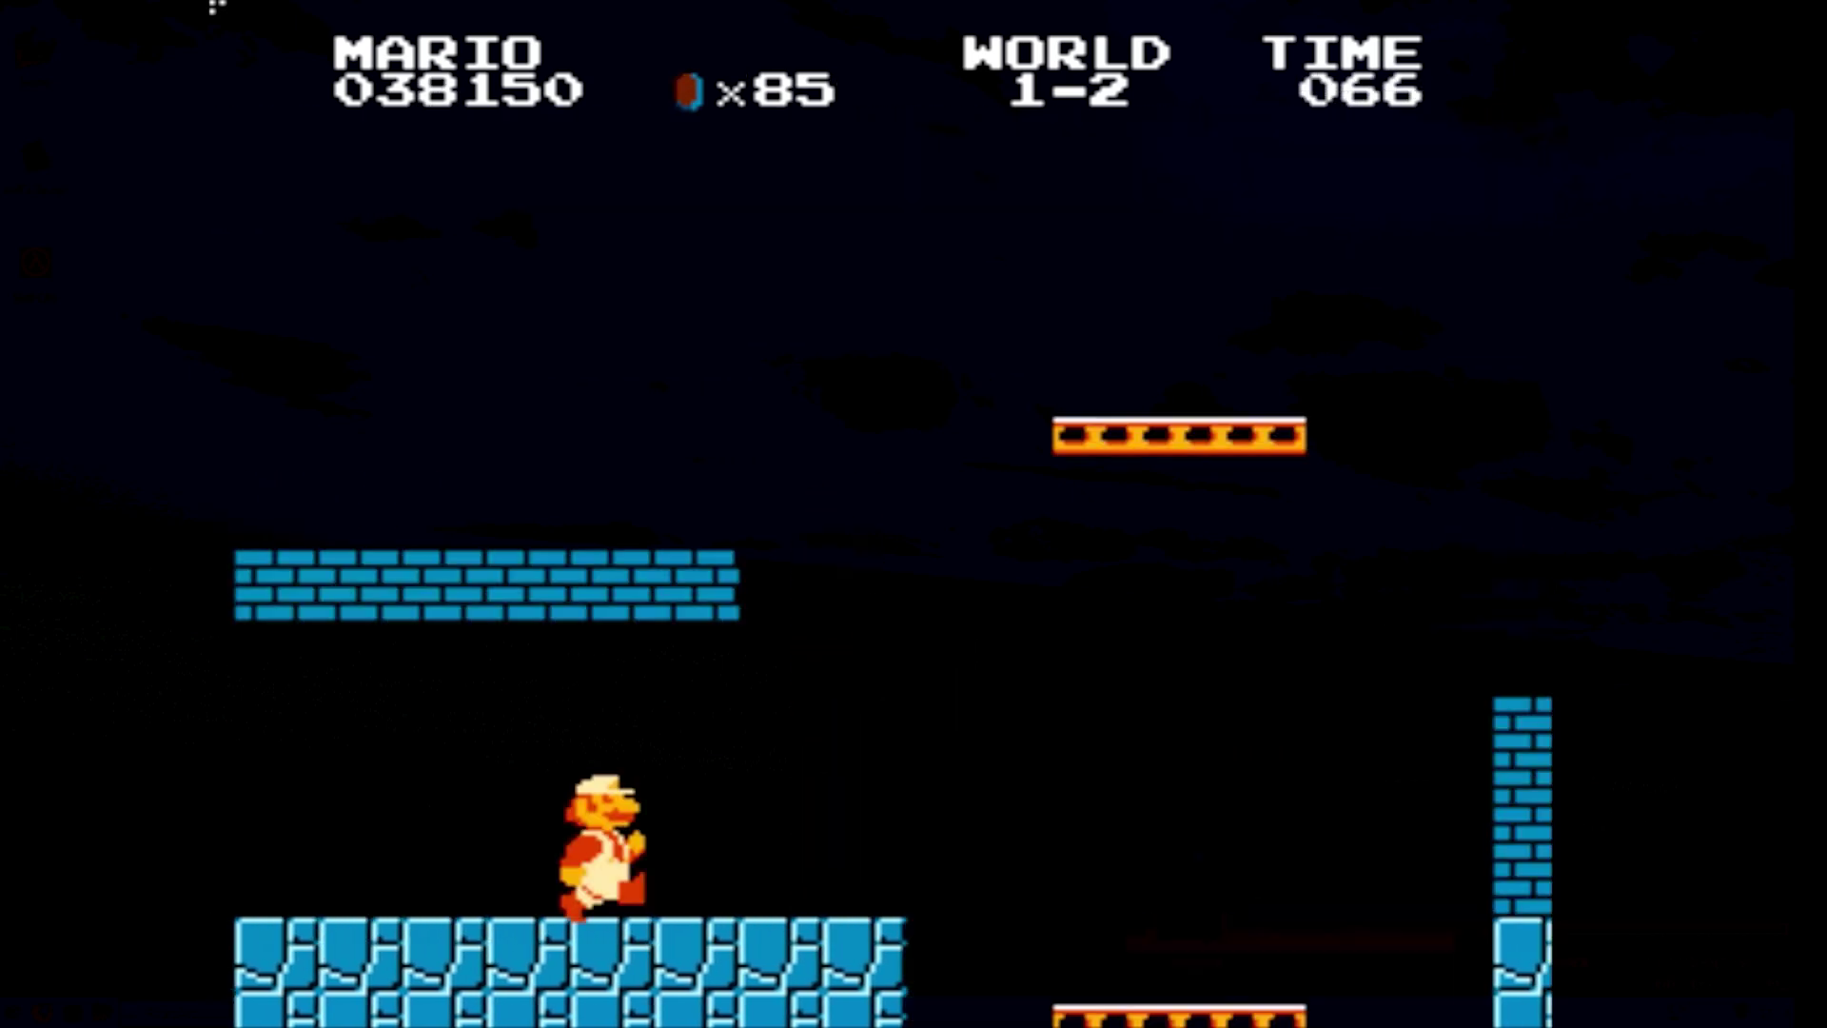
key("Right")
key("x")
Ride the lift, run along the ceiling to the warp zone and take pipe 4 to World 4-1
key("Right")
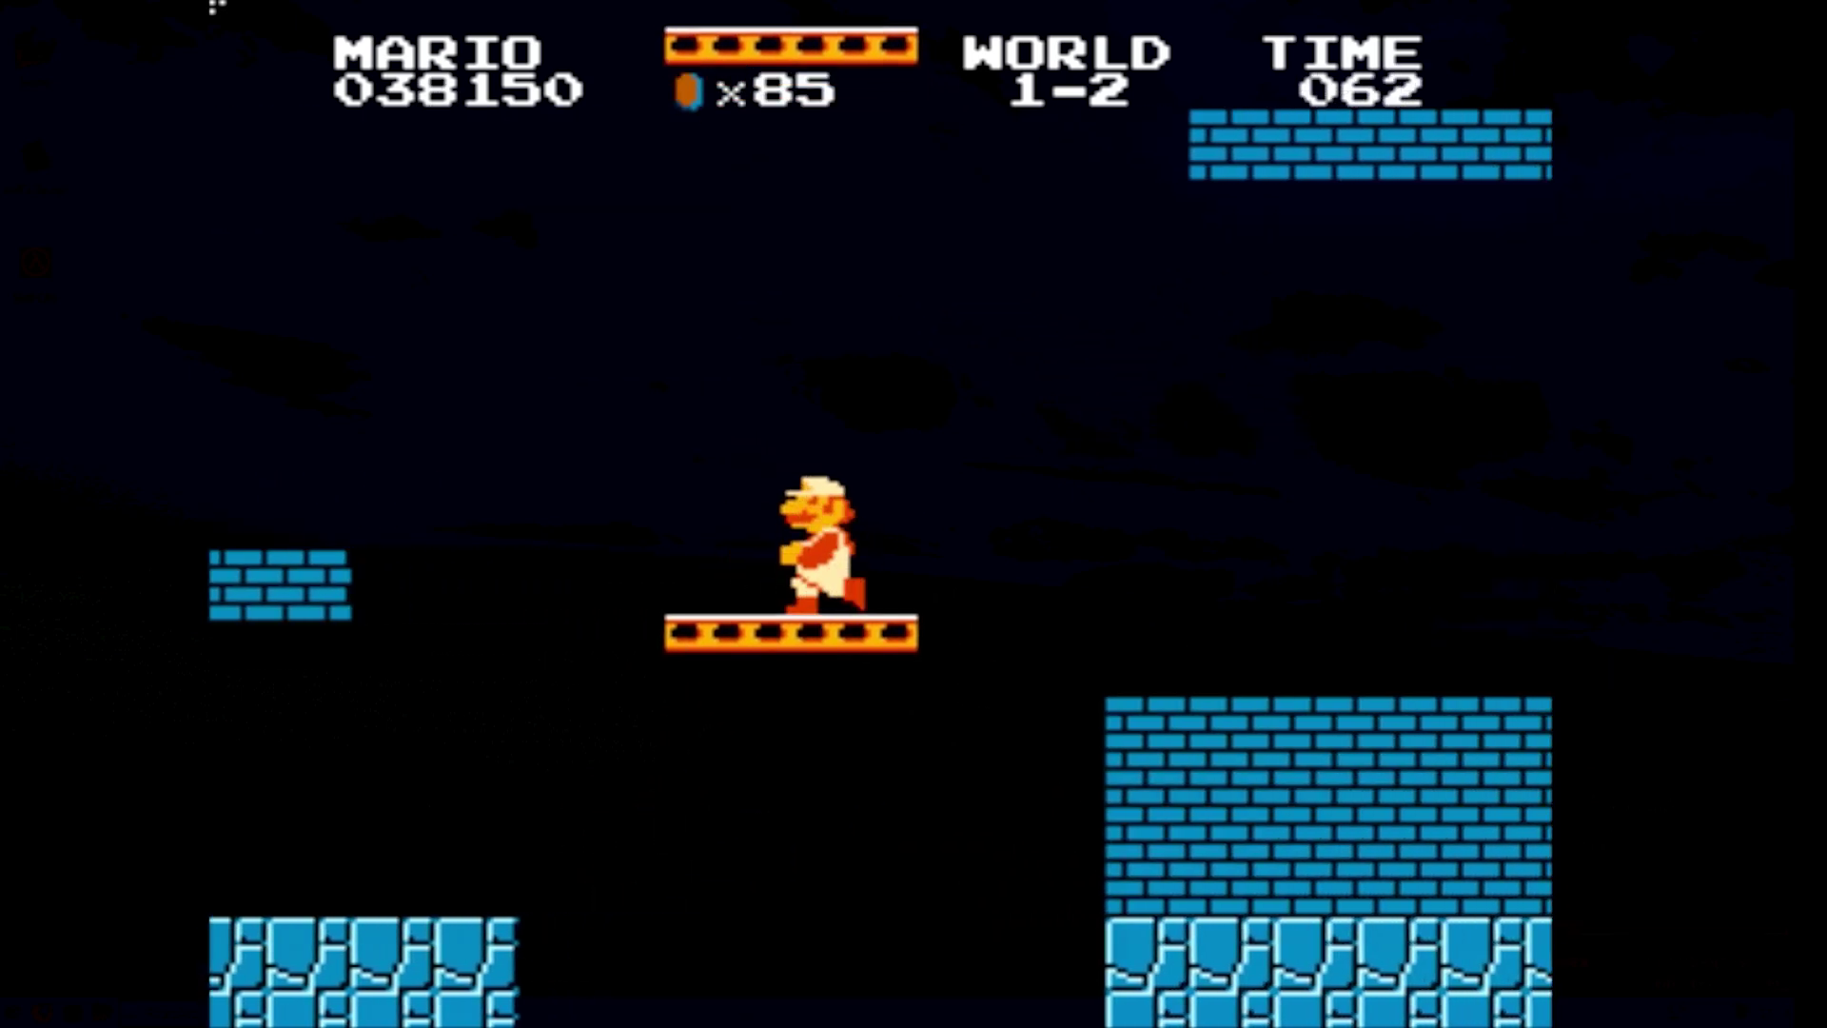
key("z")
key("Right")
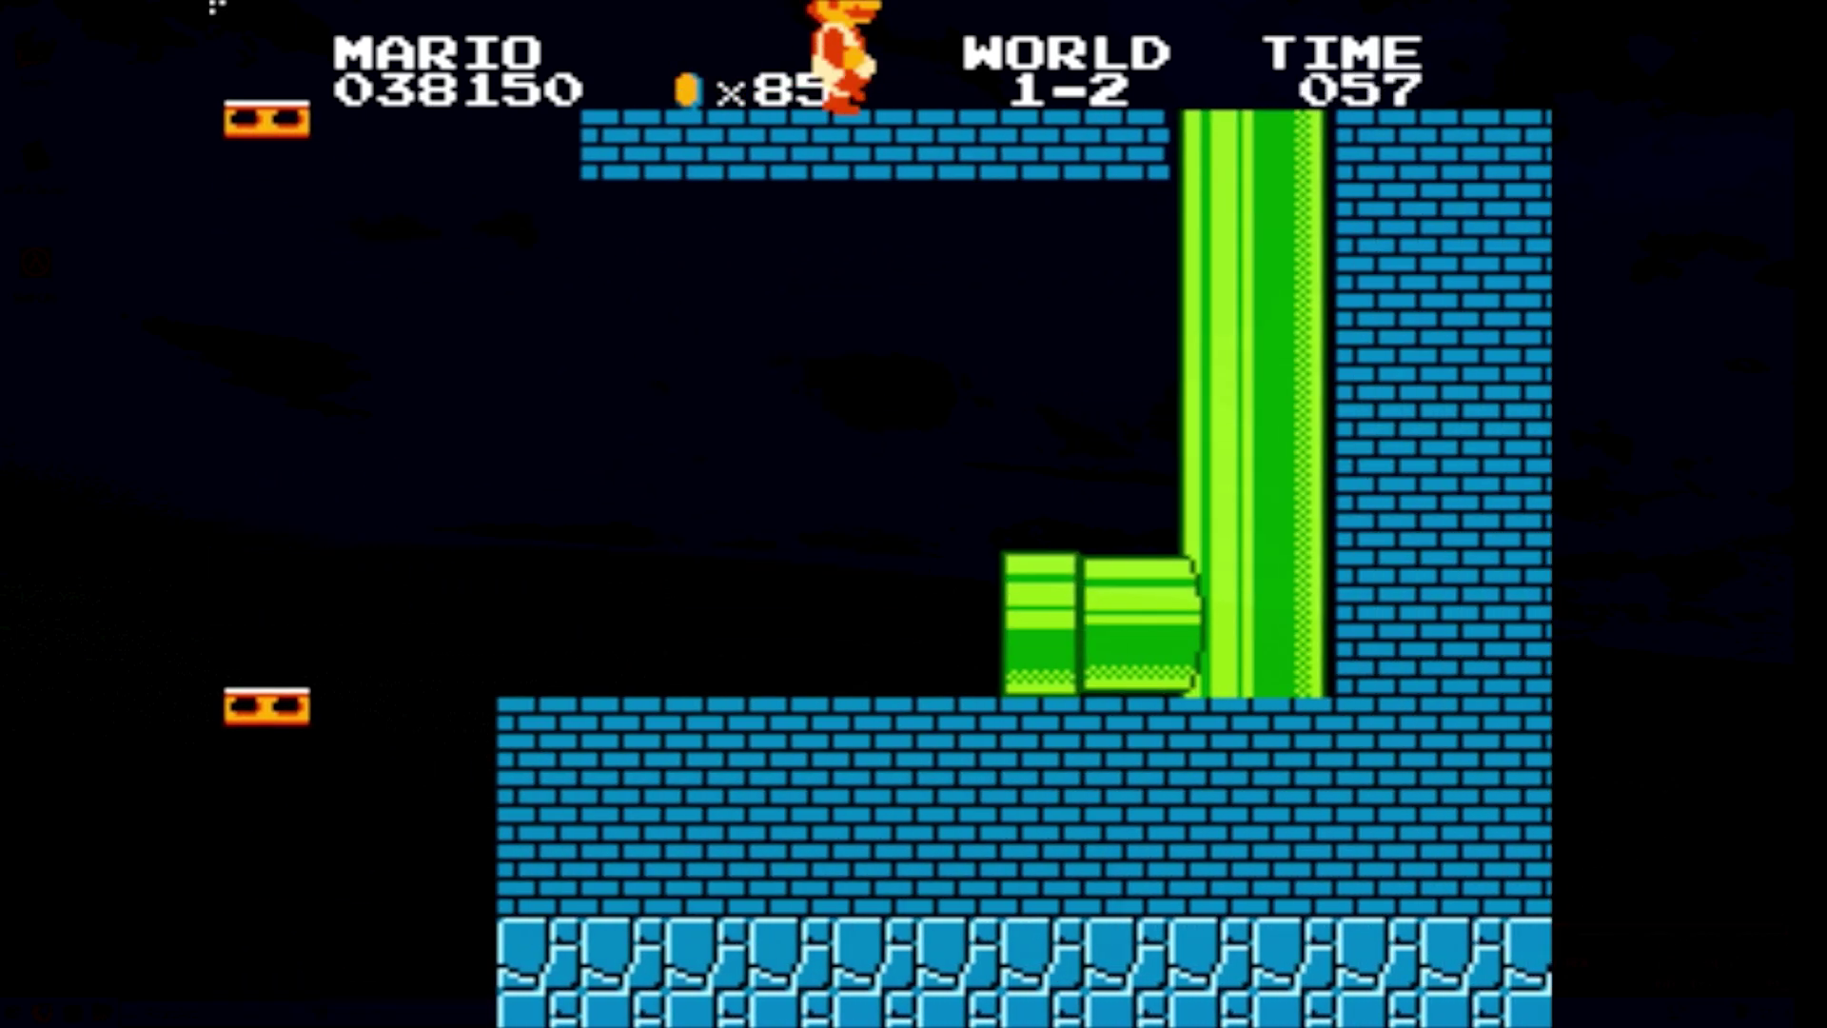
key("z")
key("Right")
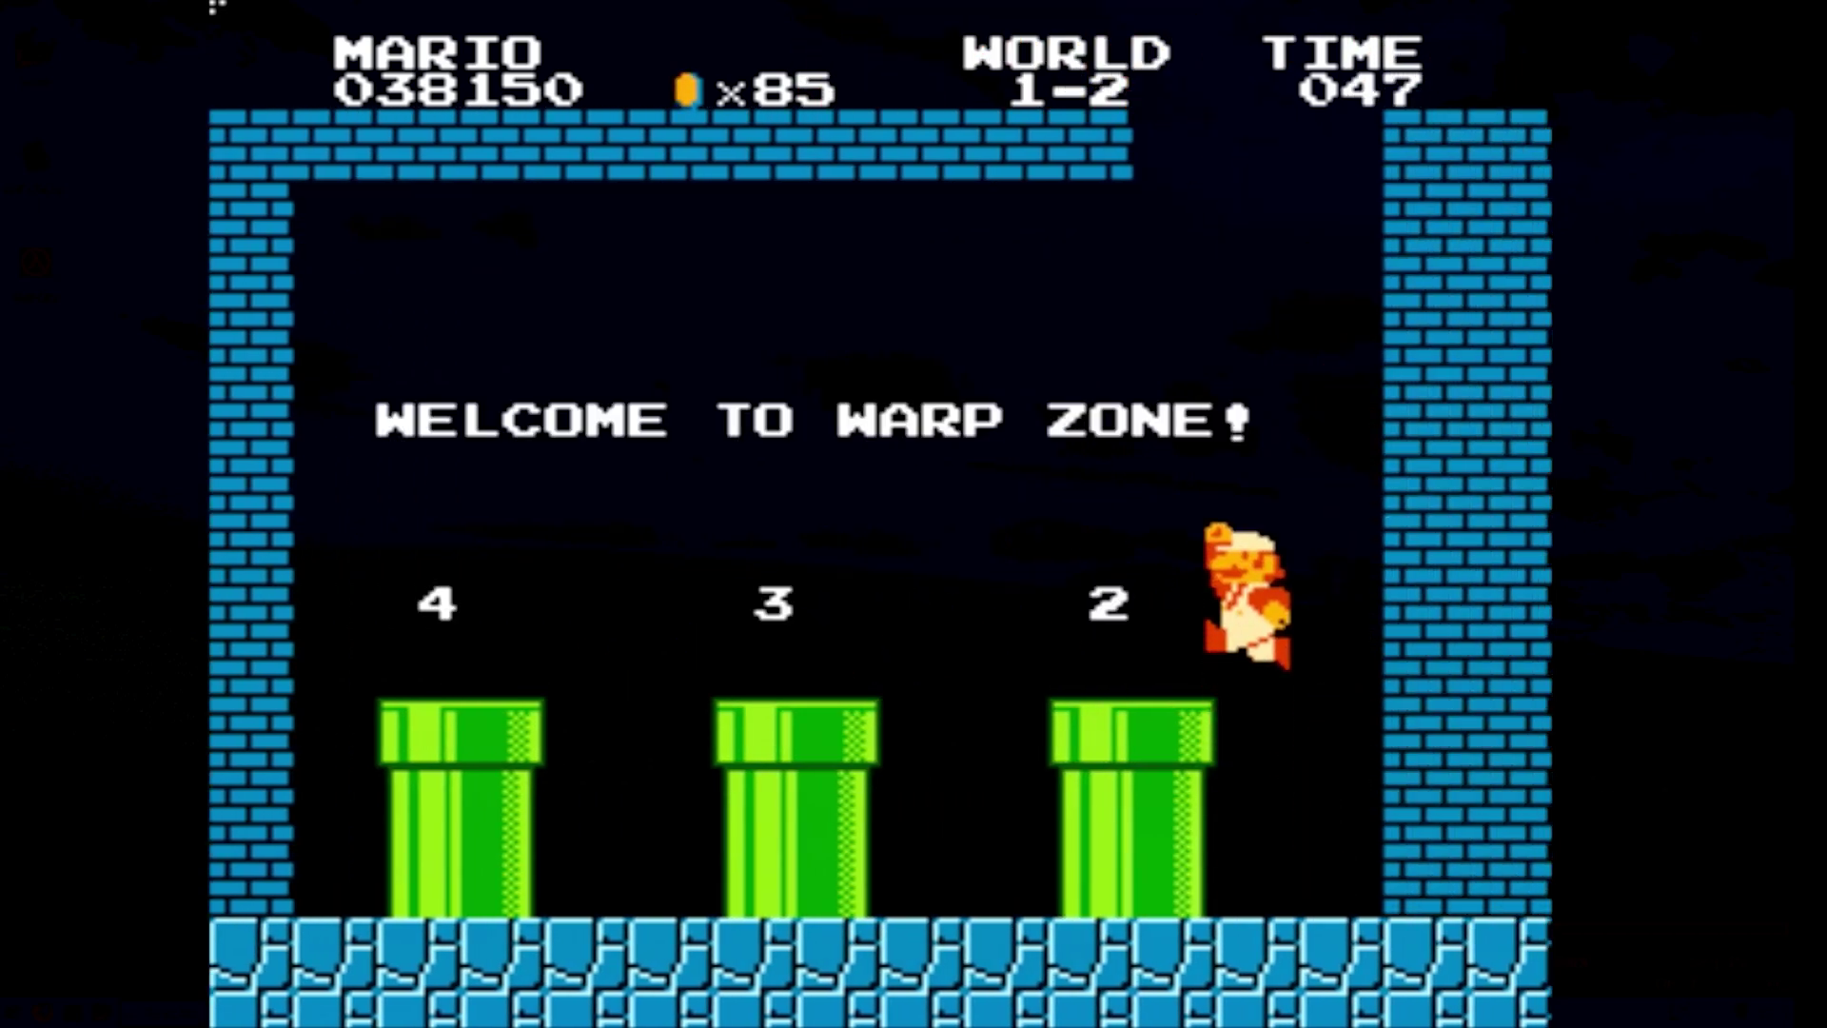
key("Left")
key("z")
key("x")
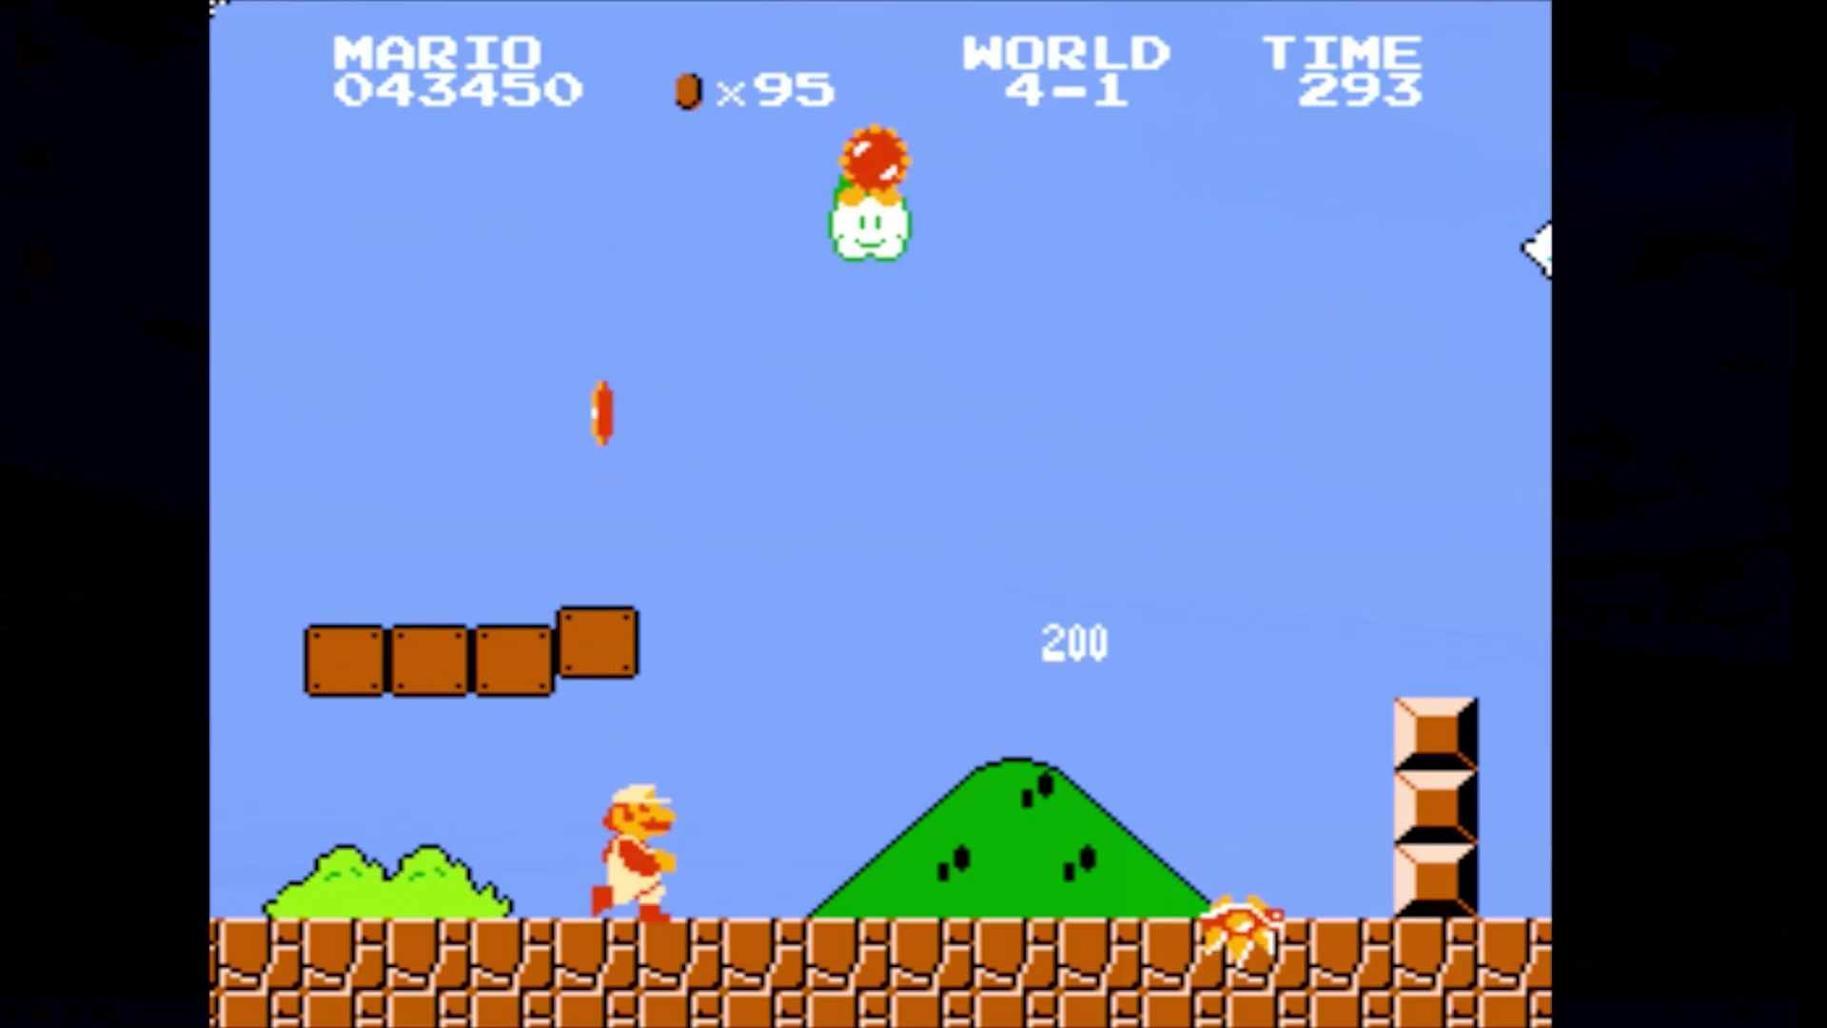
key("Right")
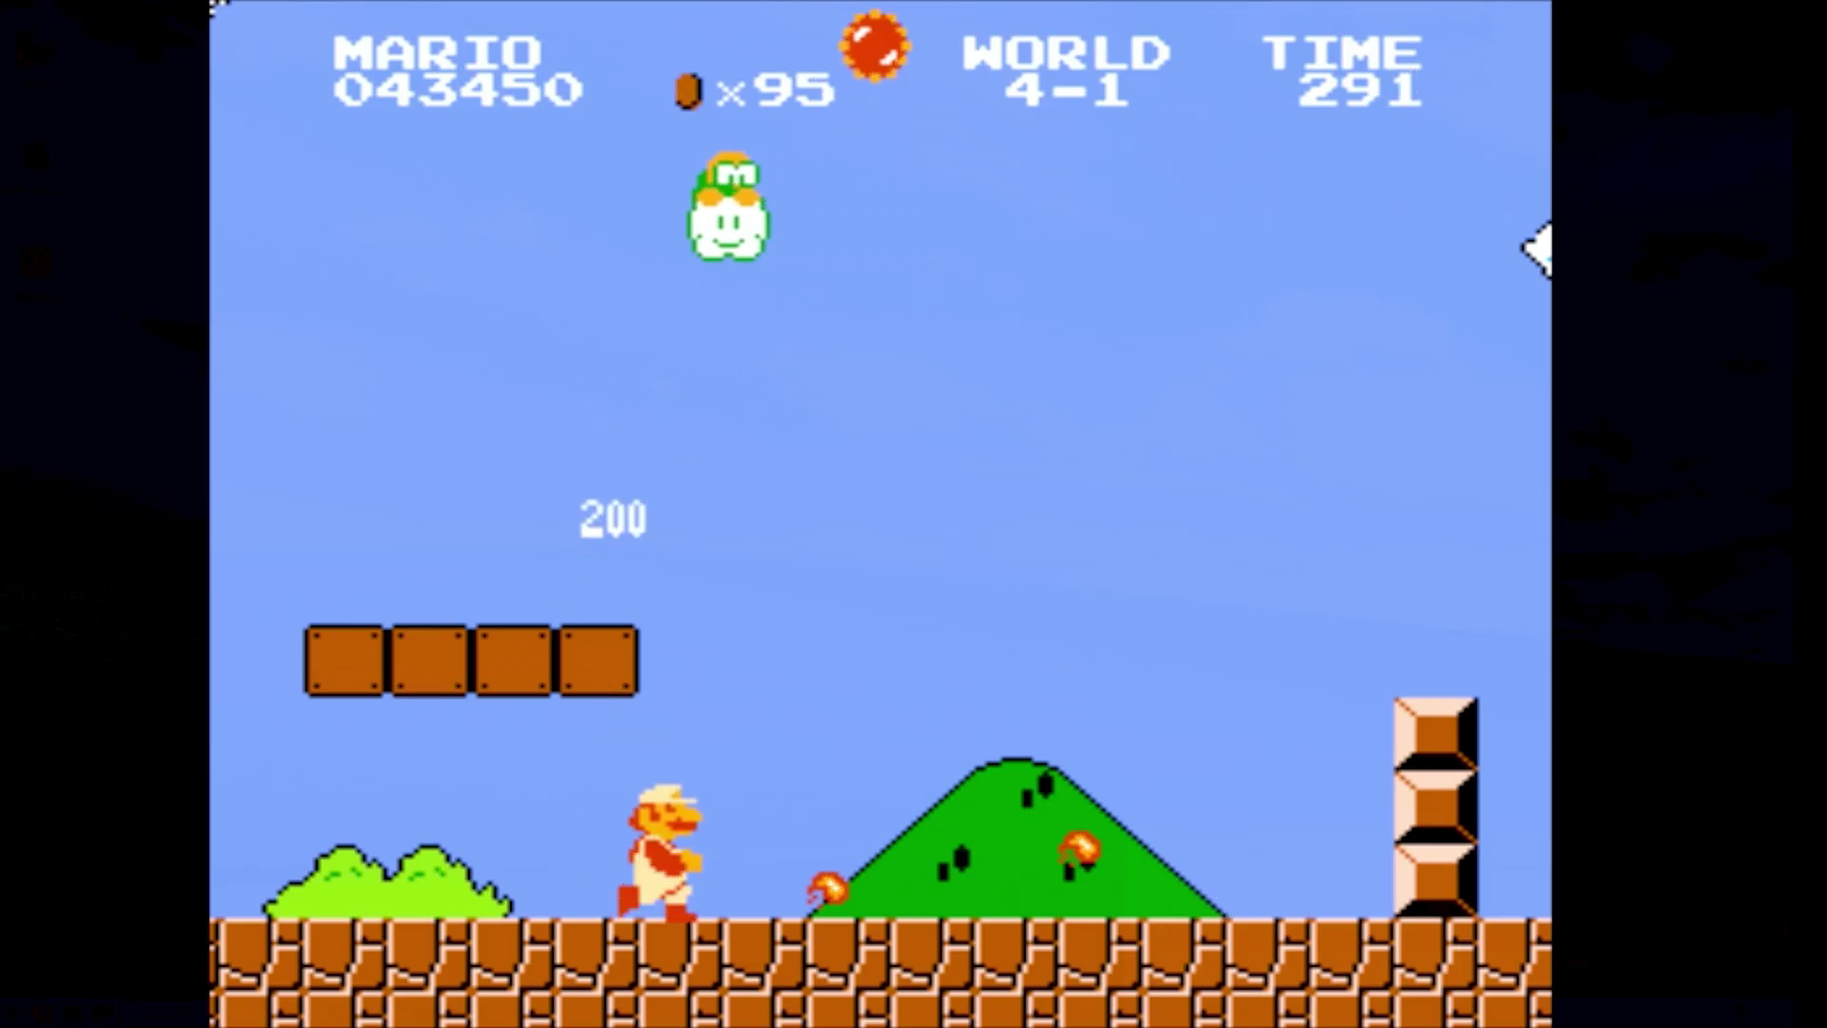
Collect the World 4-1 coin room coins and mushroom, then exit through the side pipe
key("x")
key("Right")
key("Right")
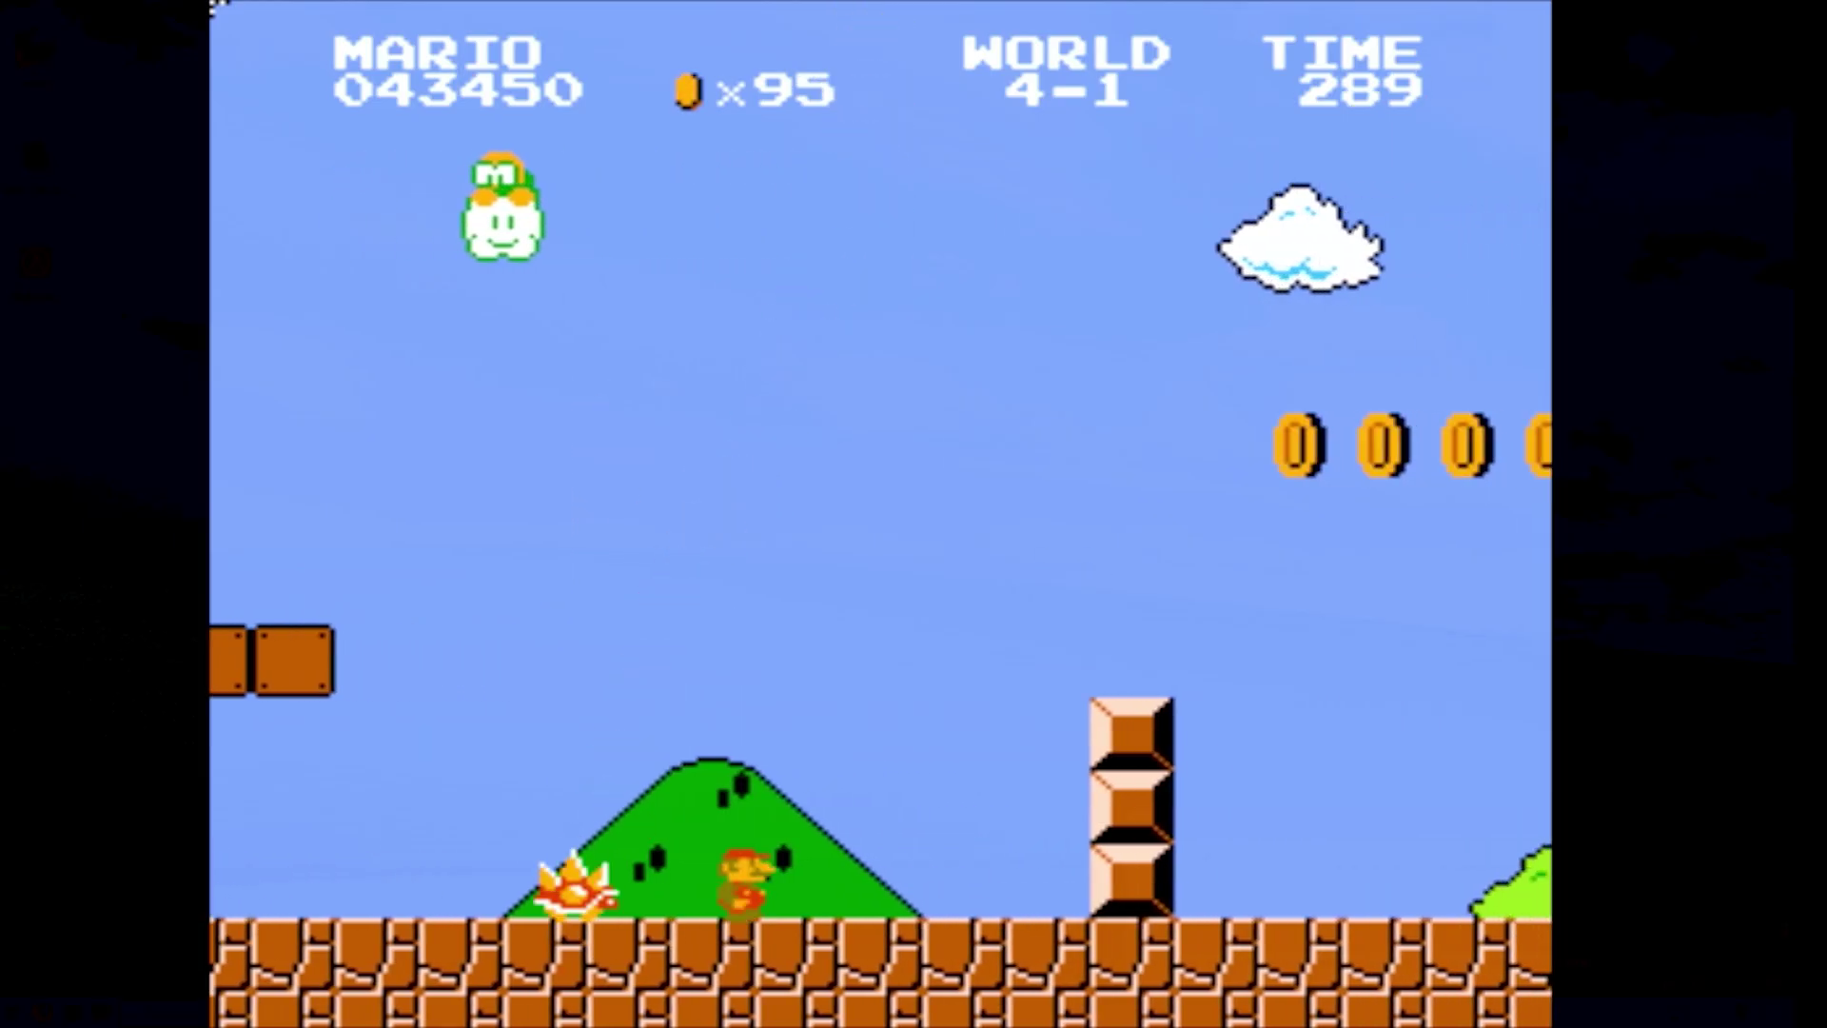
key("x")
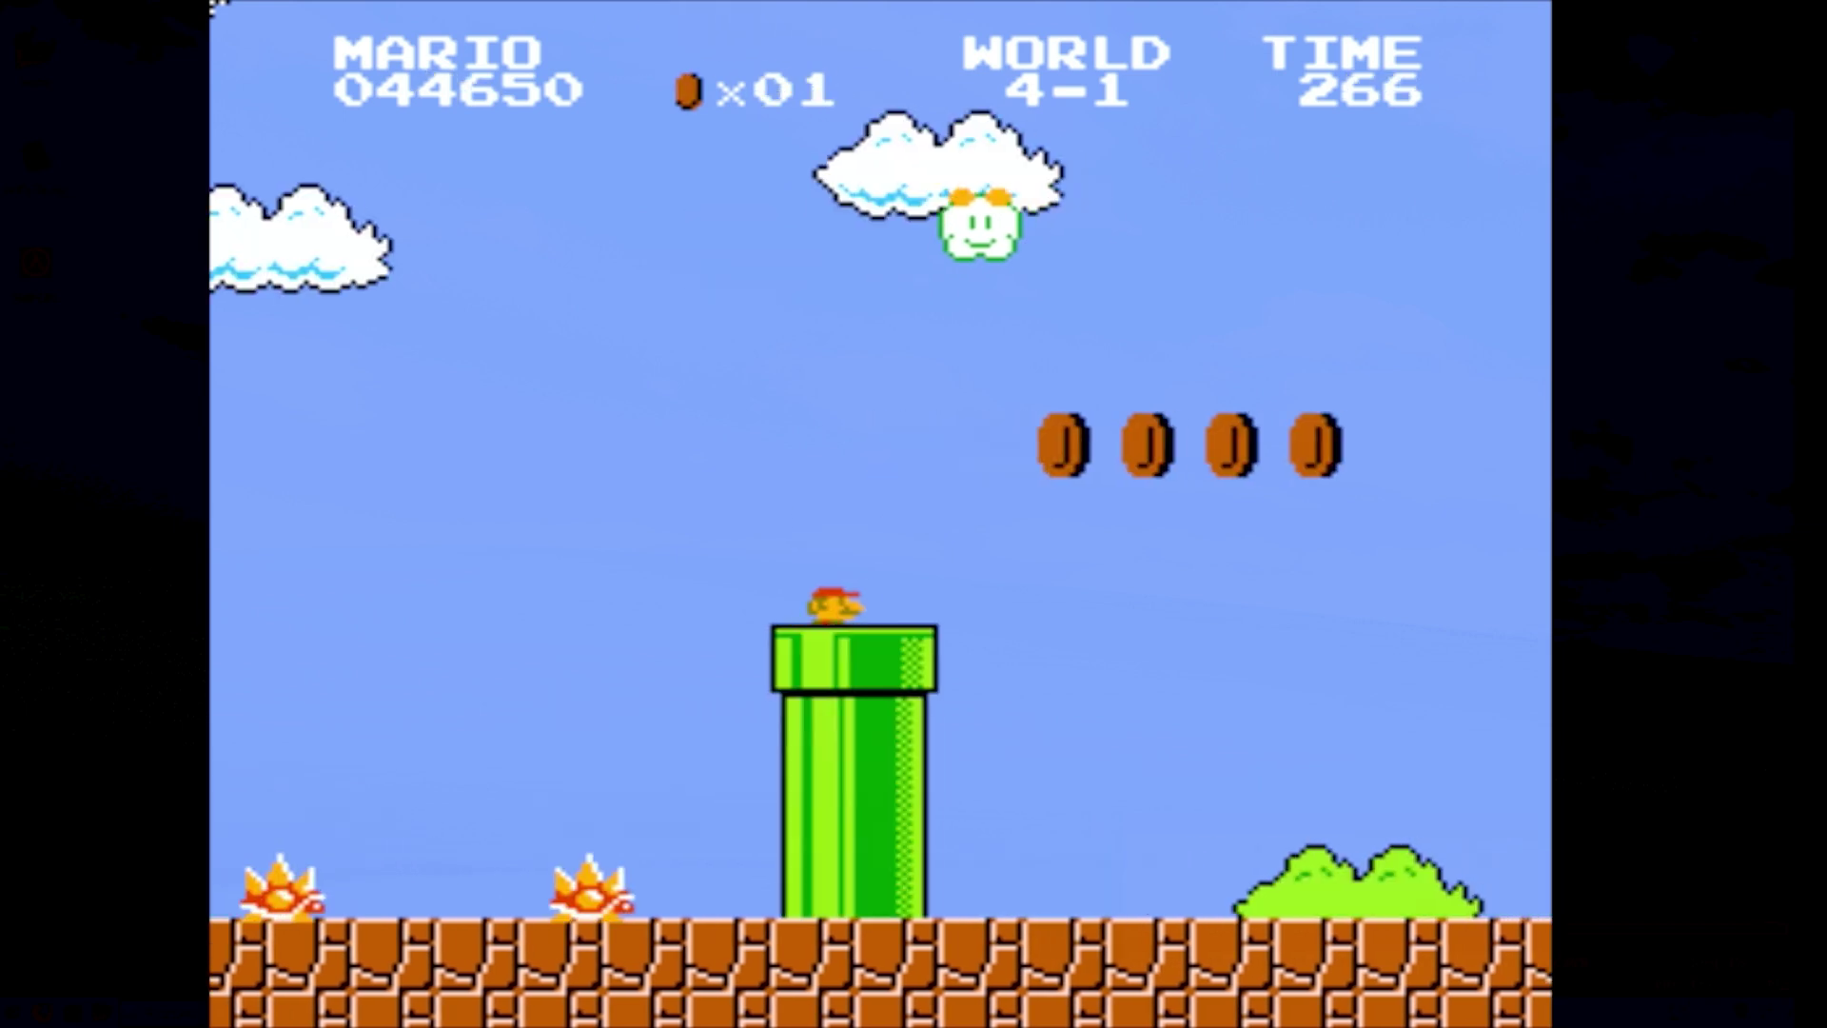
key("Down")
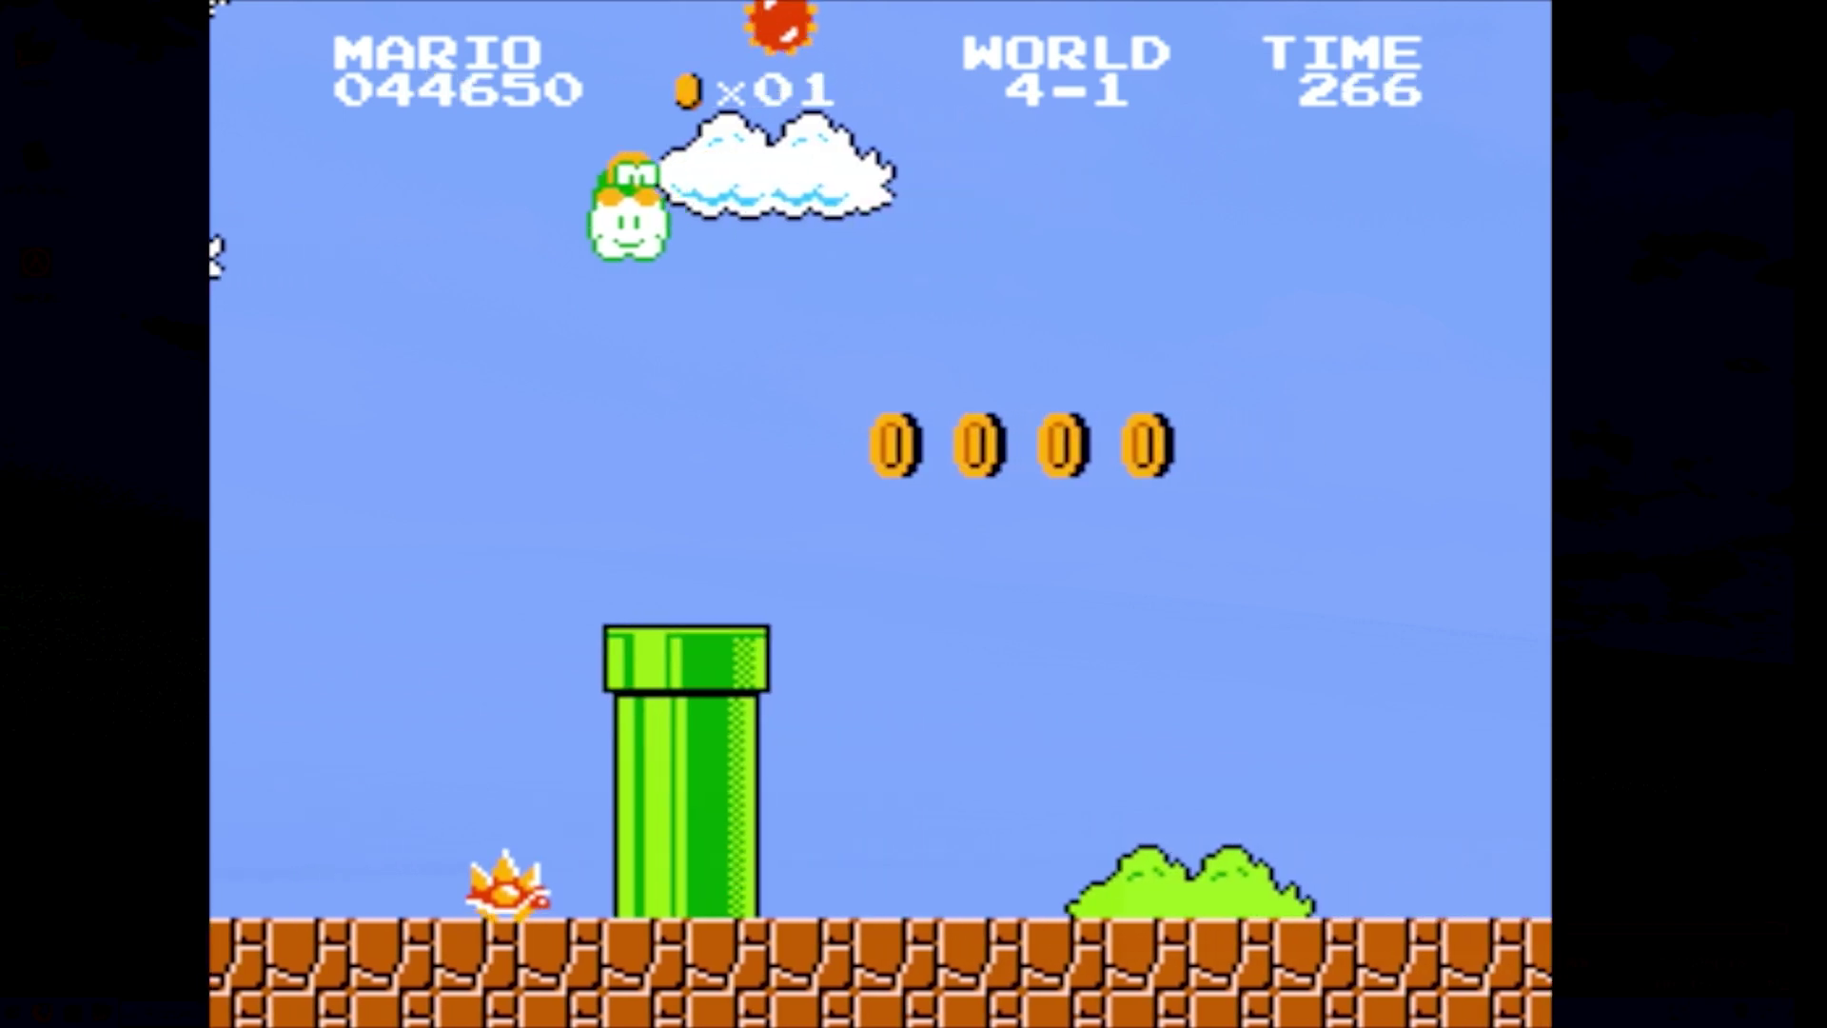
key("Right")
key("x")
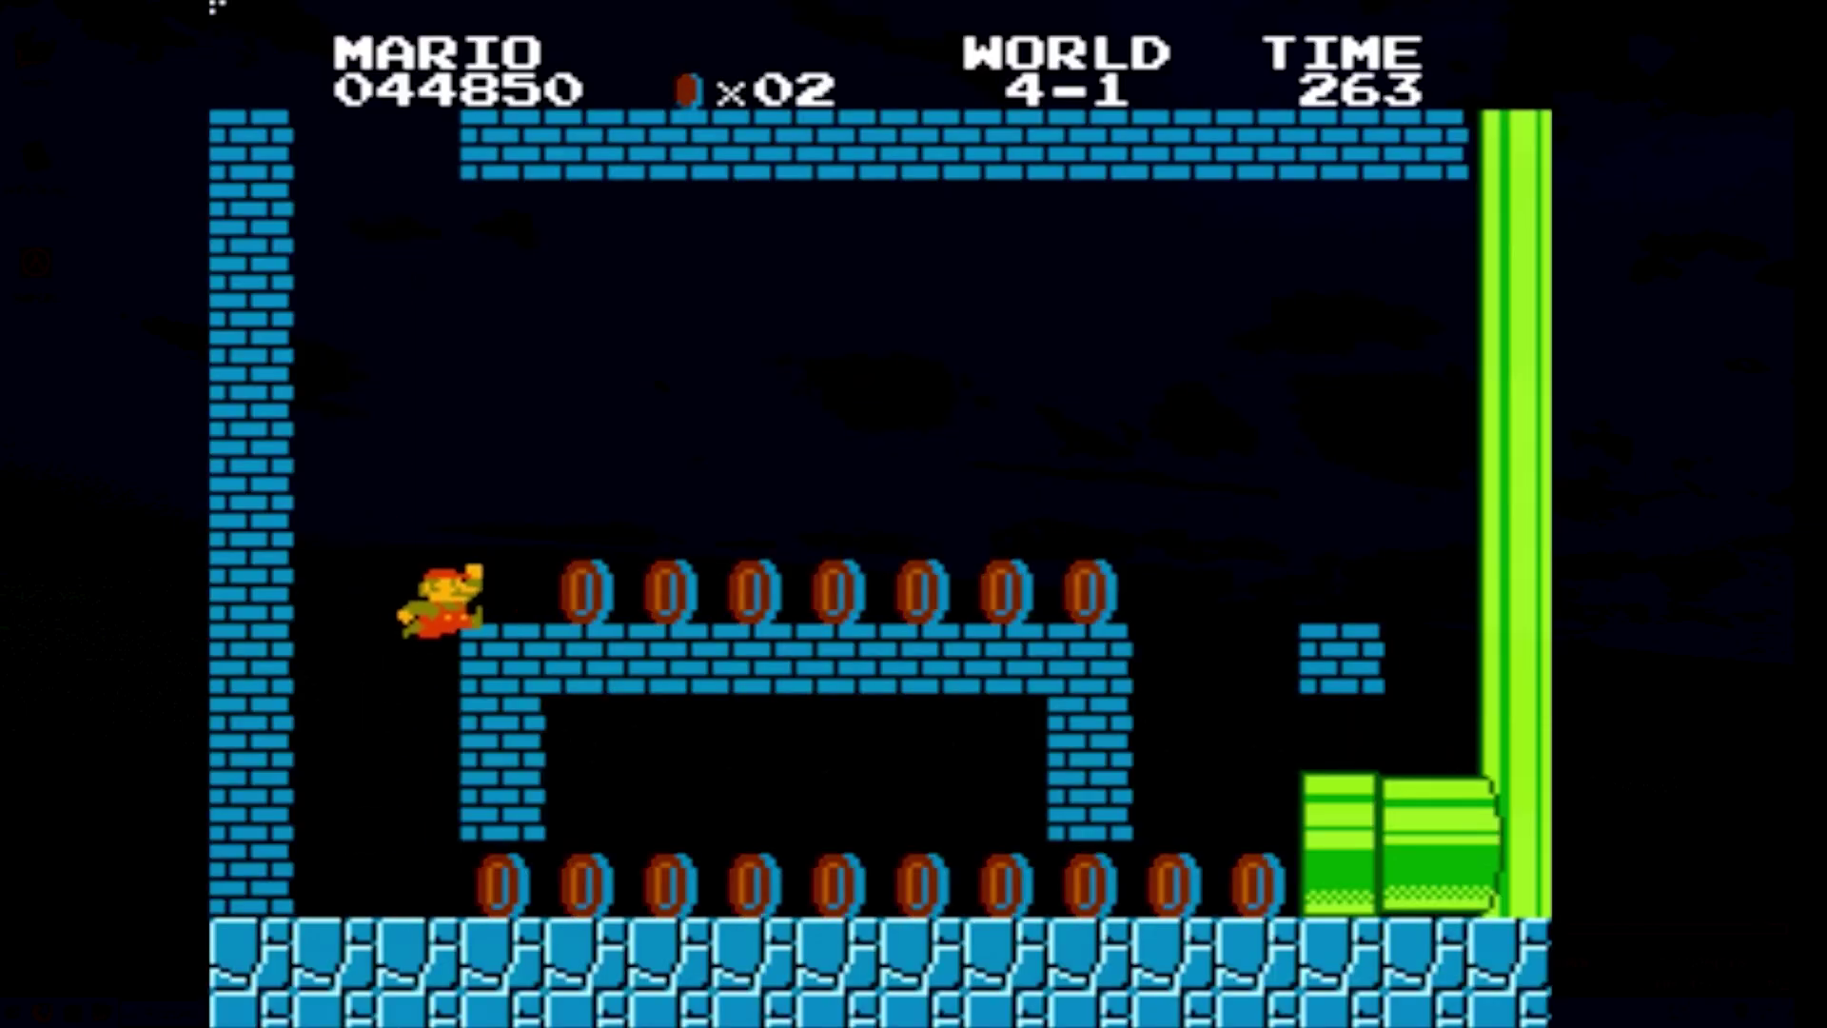
key("x")
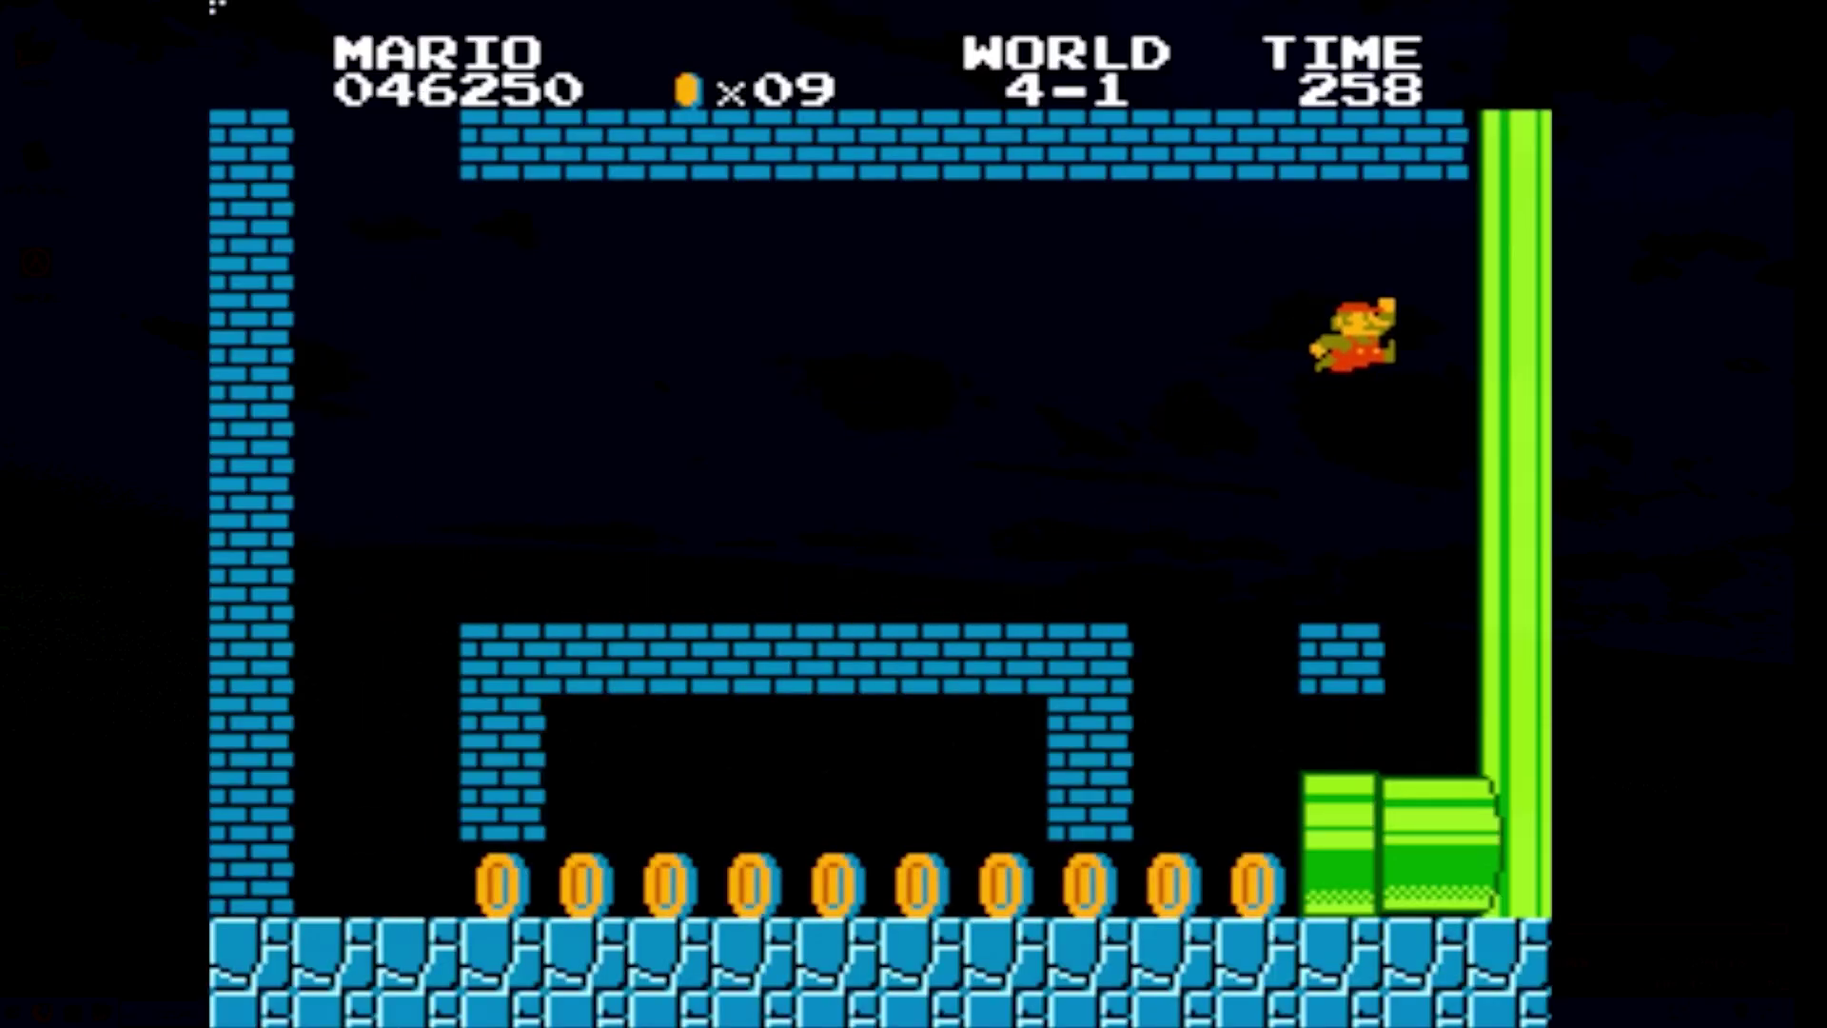
key("Left")
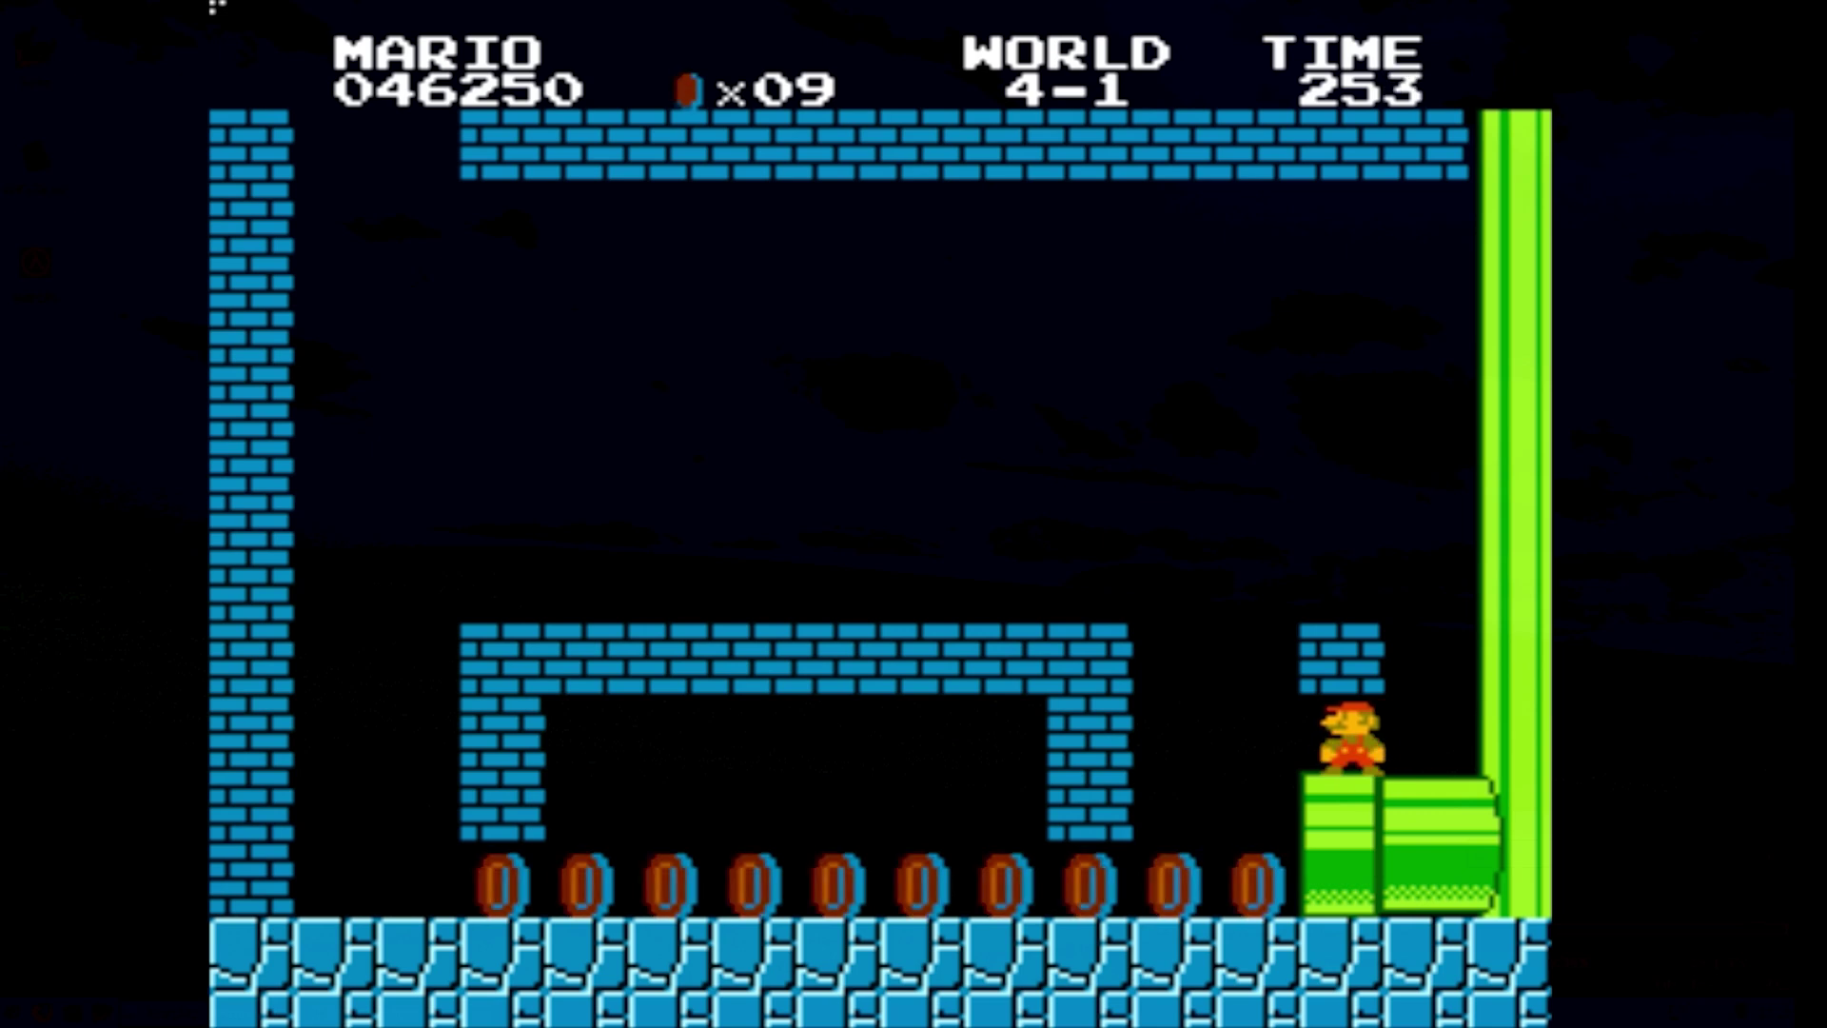
key("x")
key("Right")
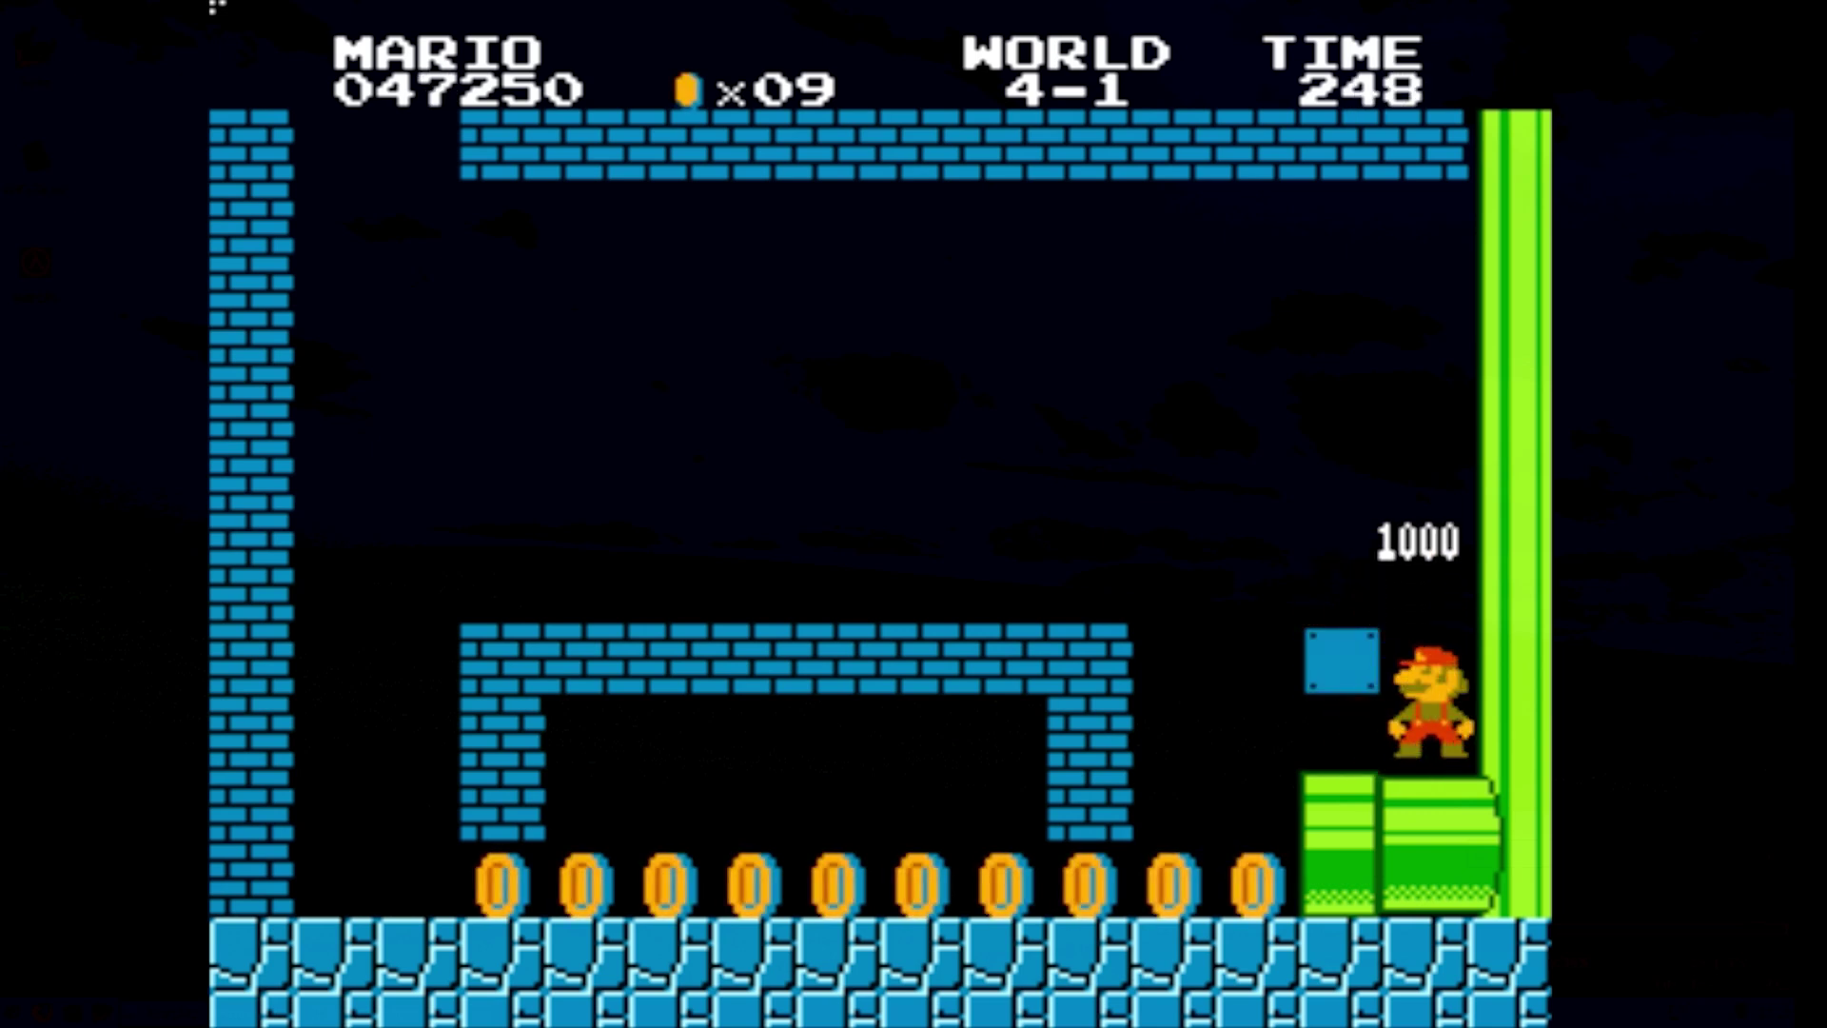
key("x")
key("Left")
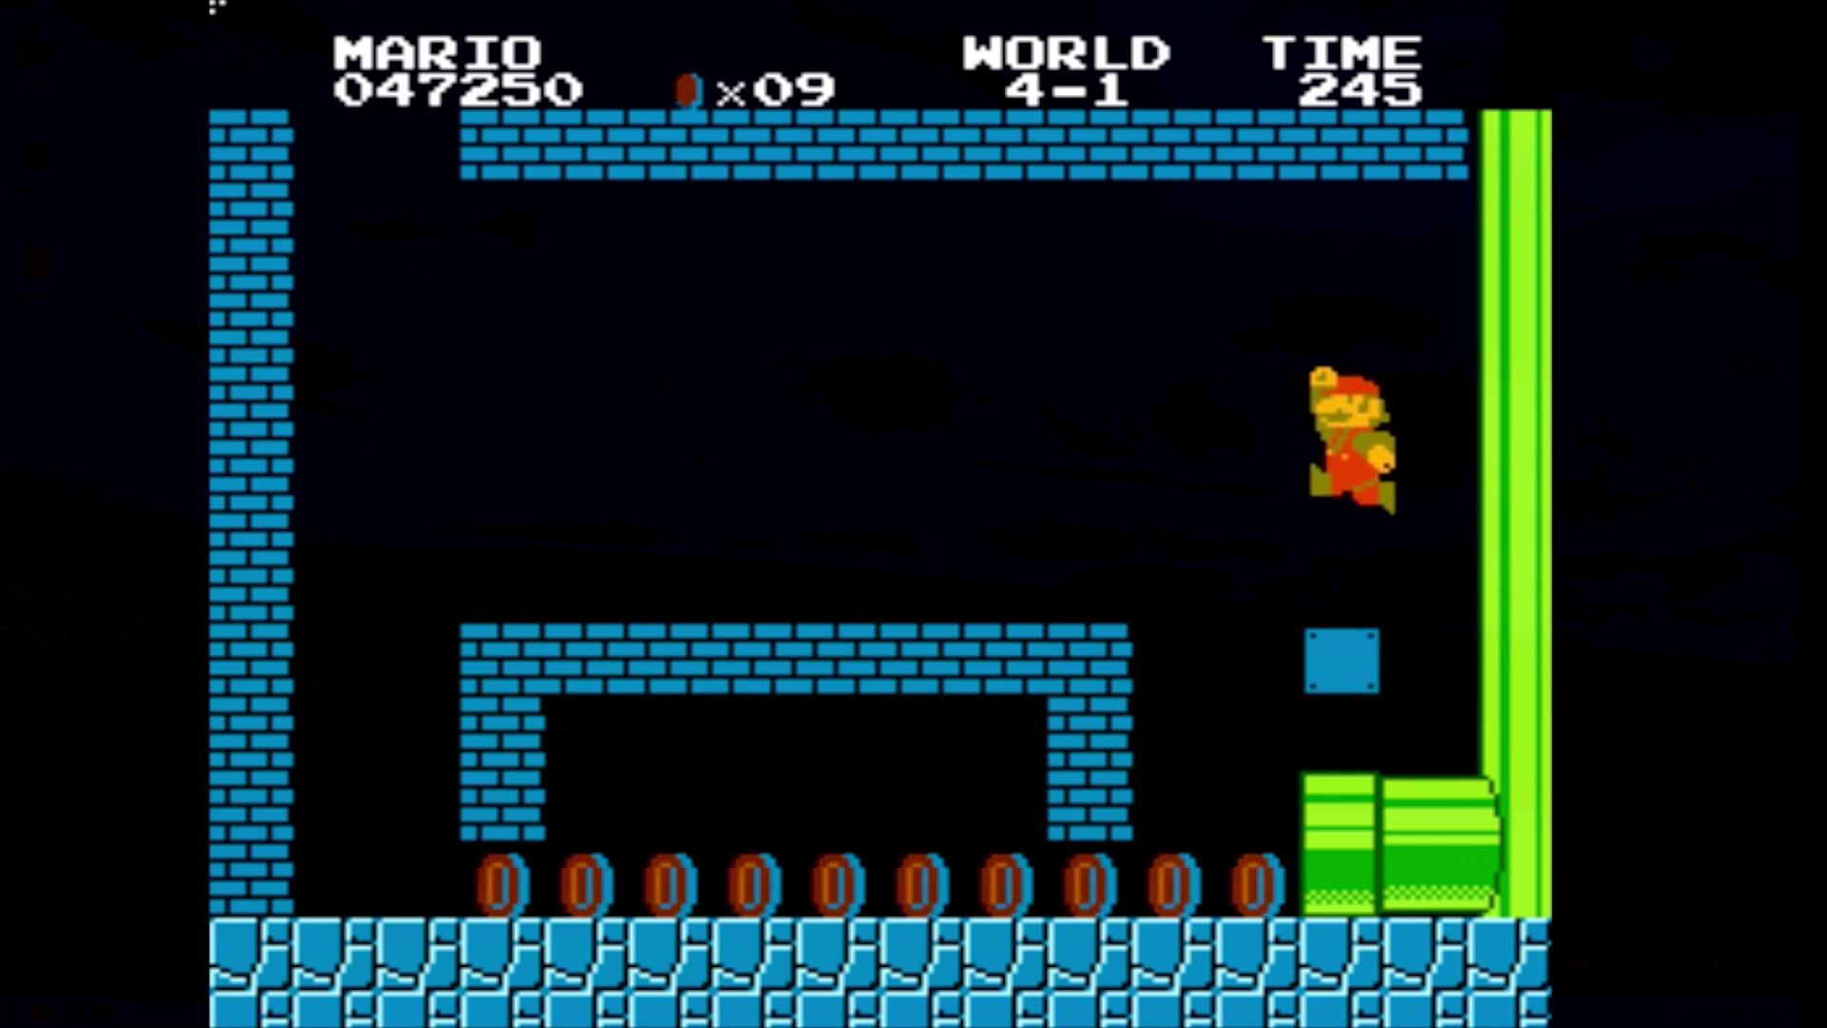
key("Right")
key("Right")
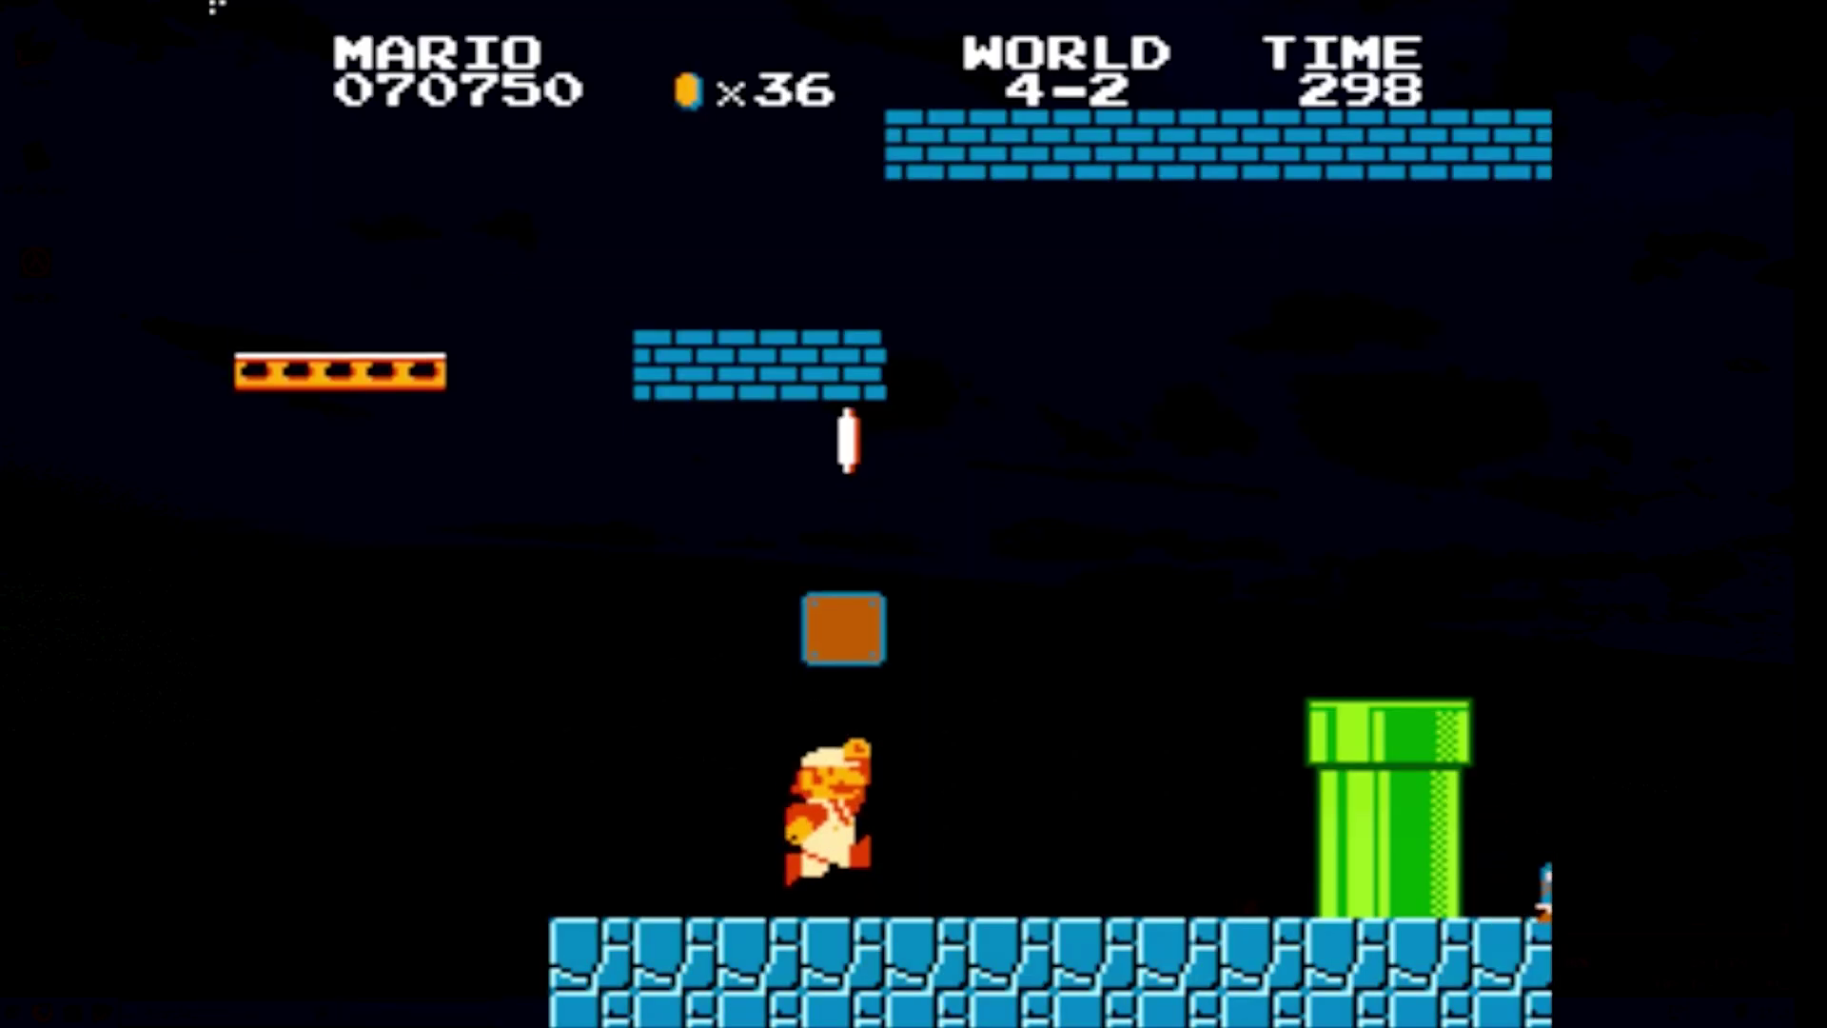
key("Right")
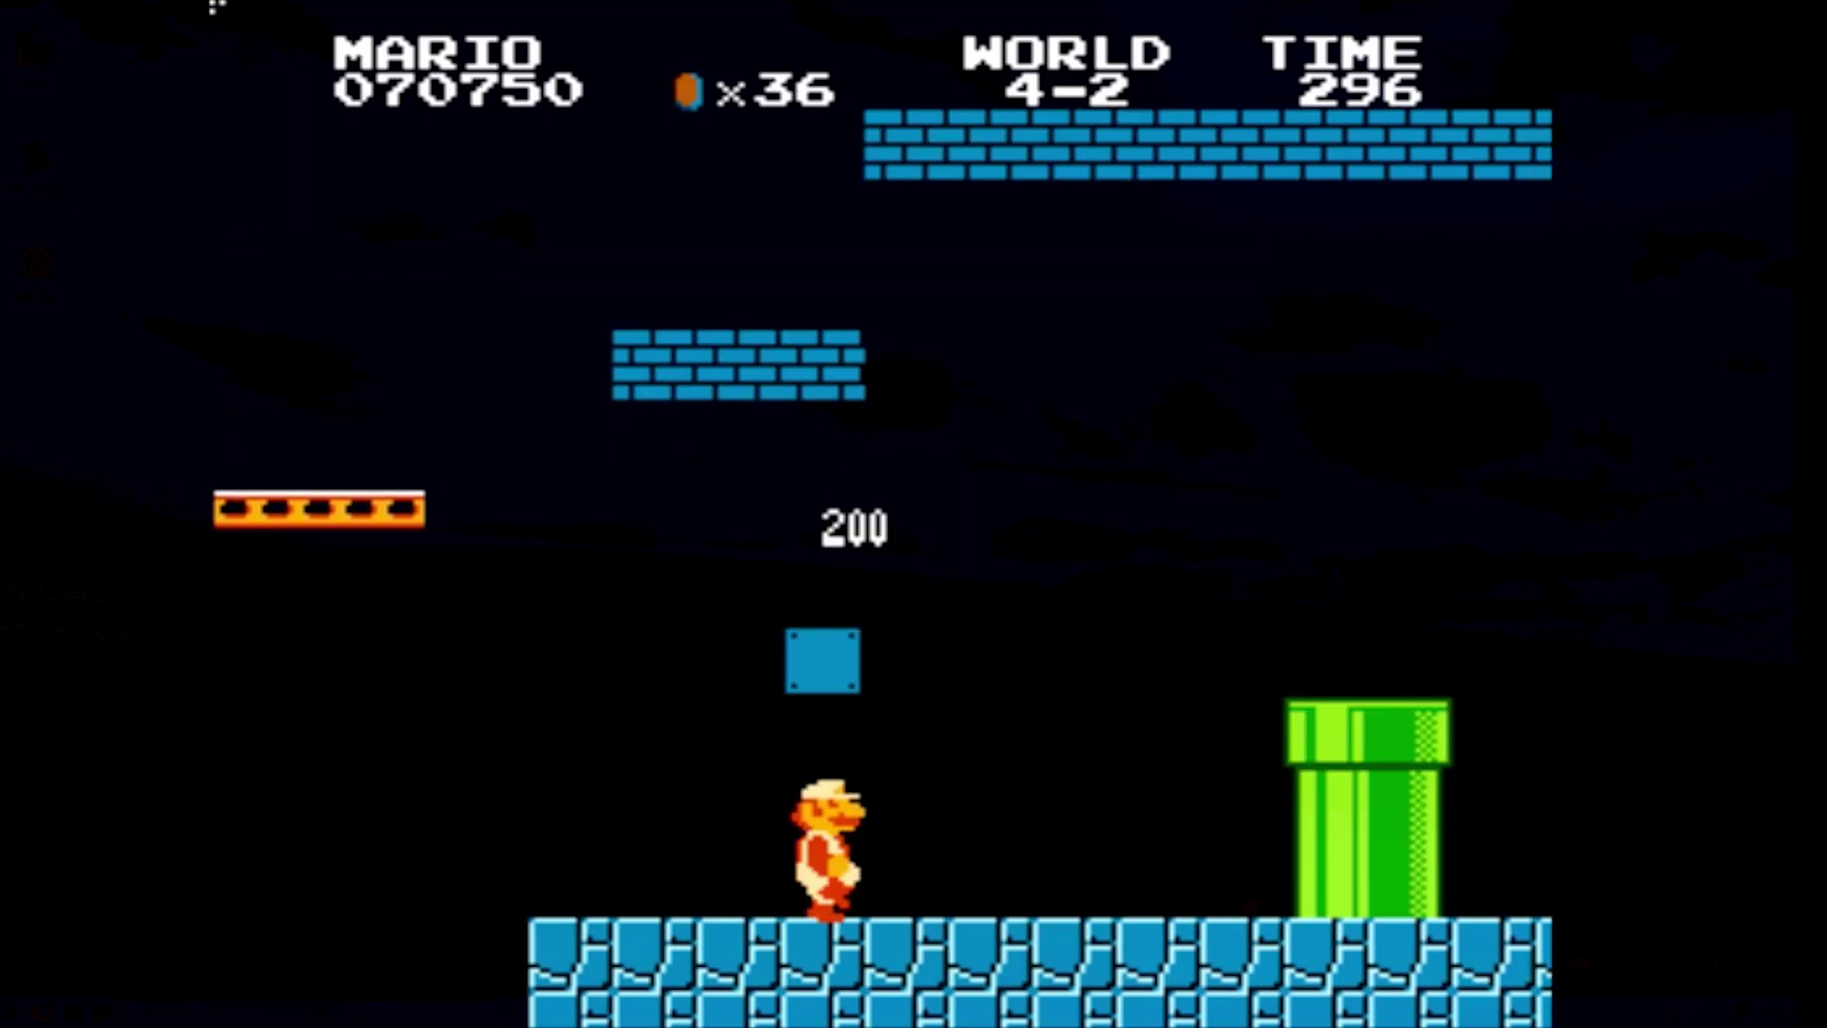
In World 4-2, break bricks, reveal a hidden coin block and sprout the vine from the floating blocks
key("x")
key("Left")
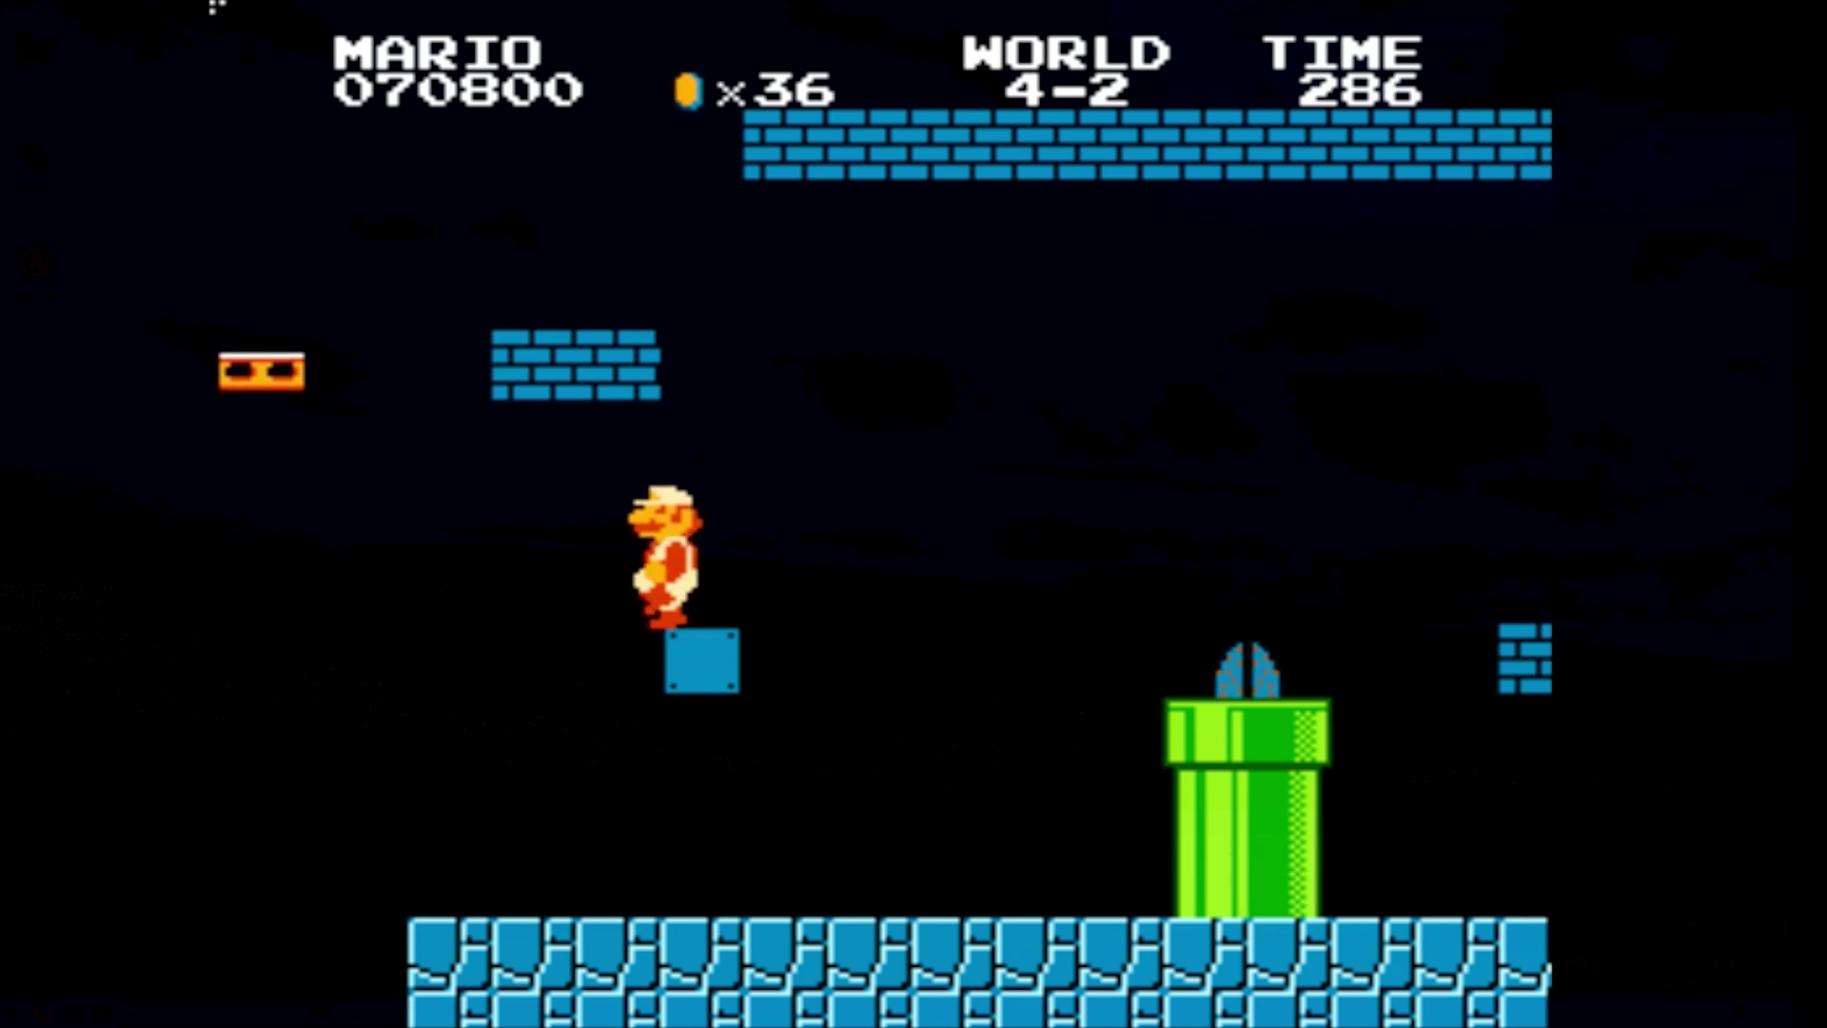
key("x")
key("Left")
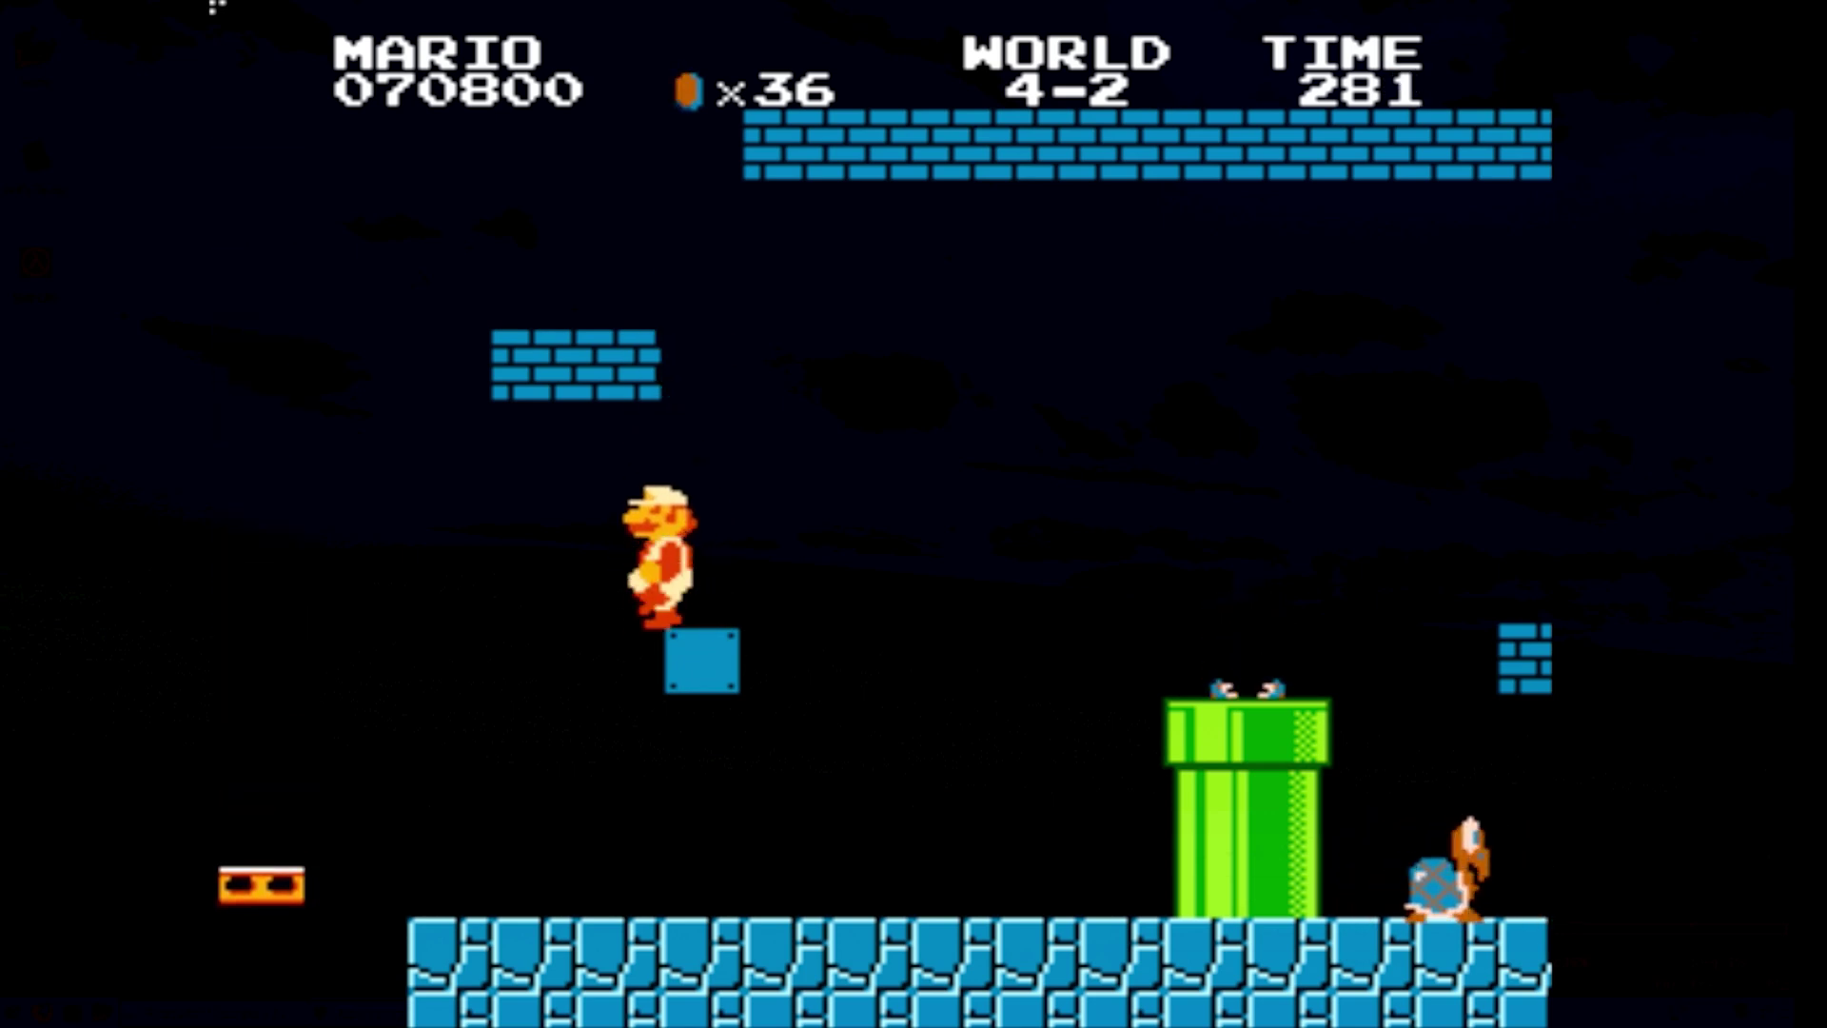
key("x")
key("Left")
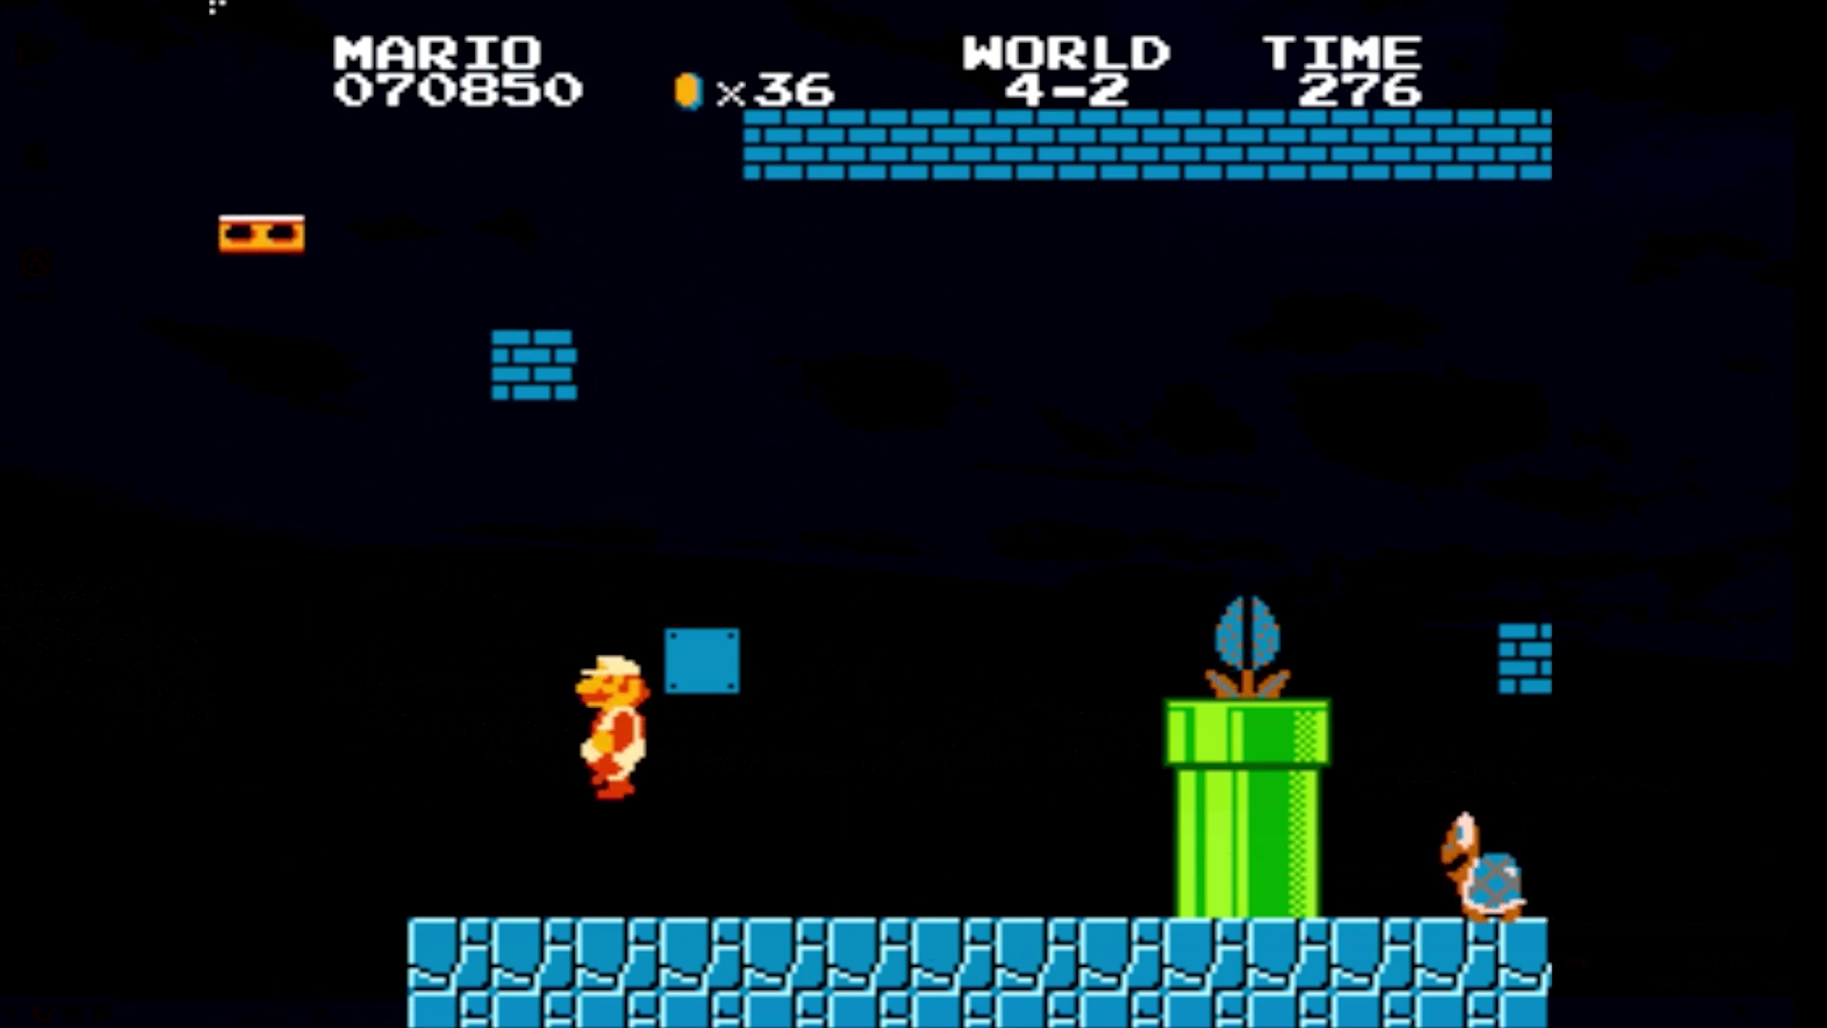
key("Right")
key("x")
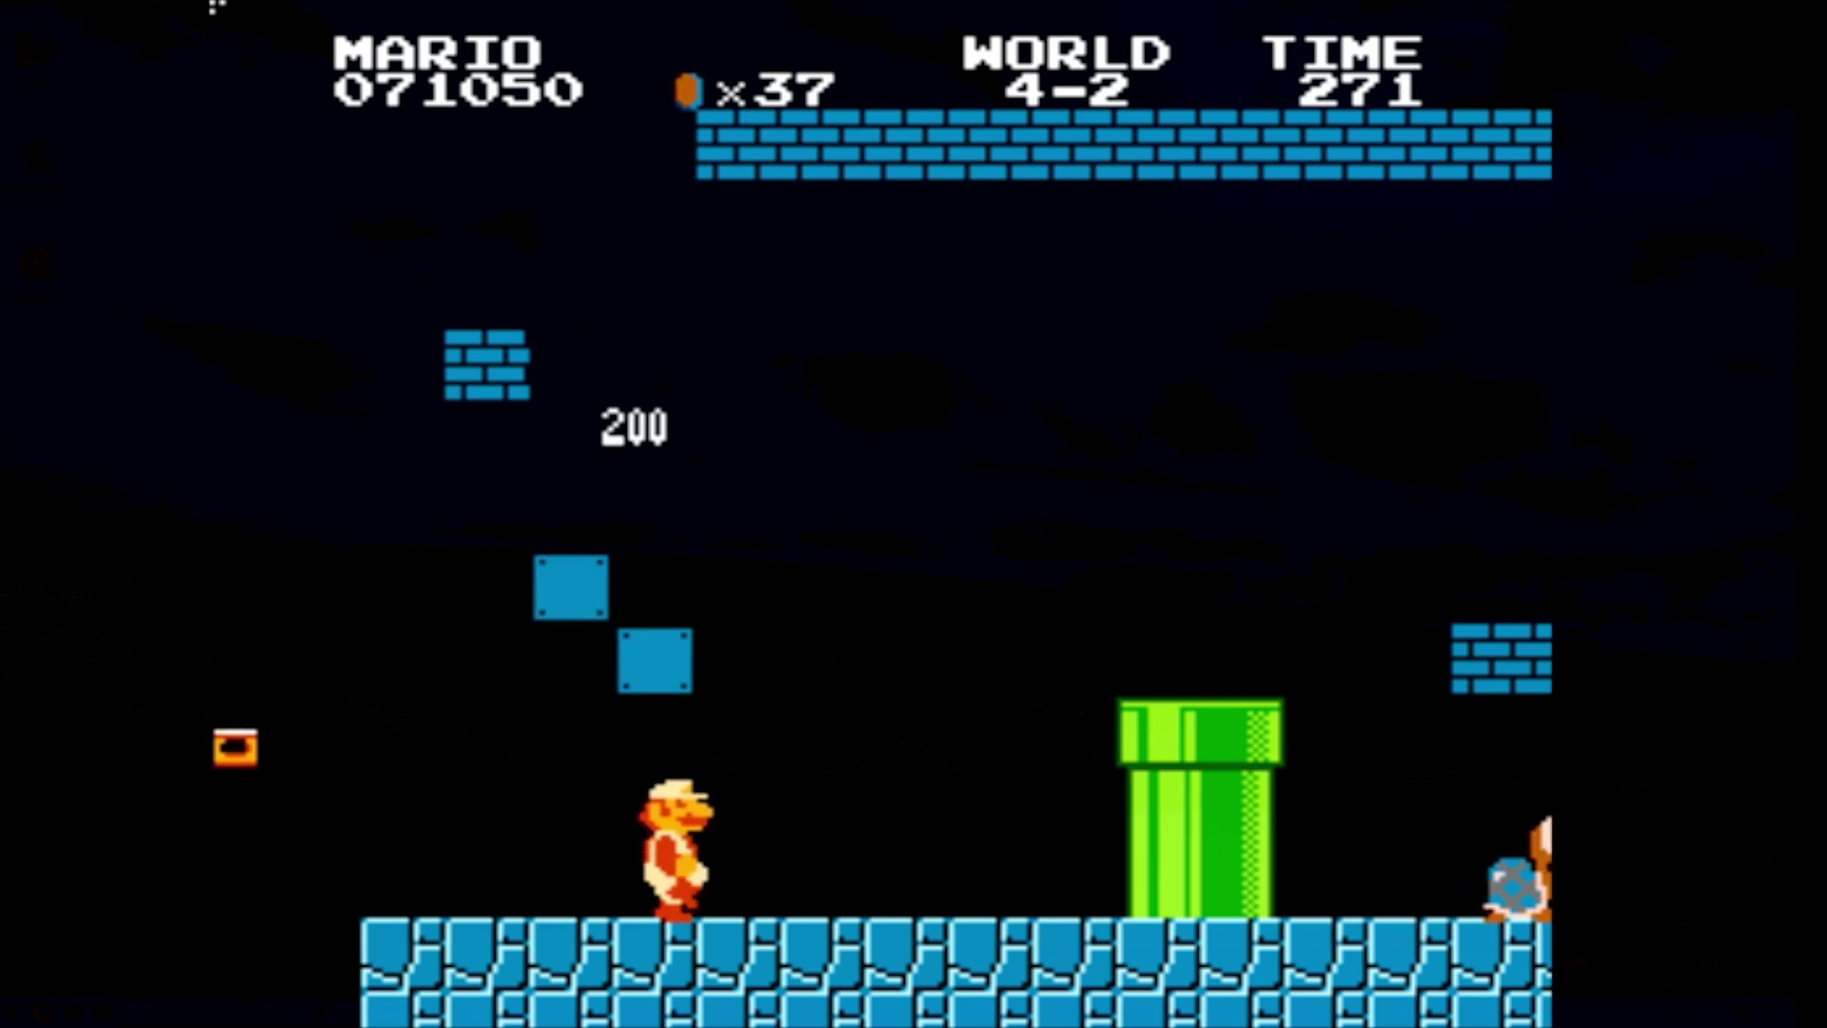
key("Right")
key("x")
key("Left")
key("x")
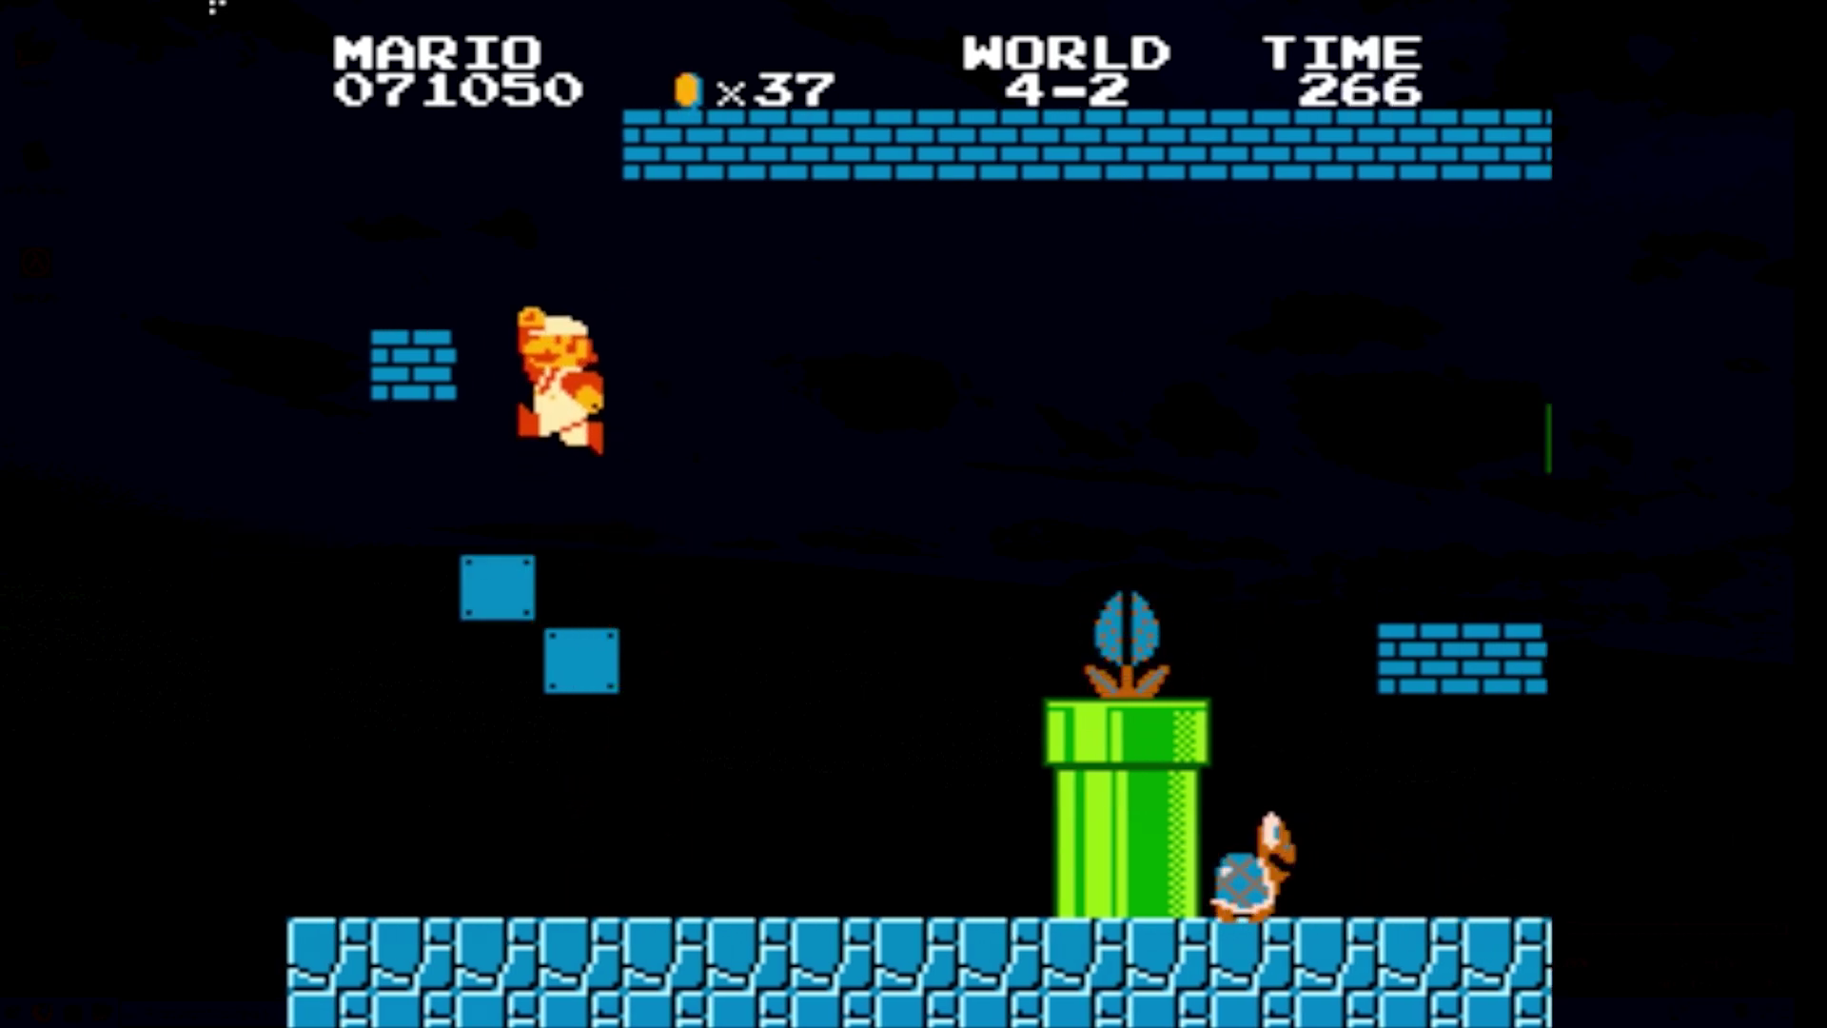
key("Left")
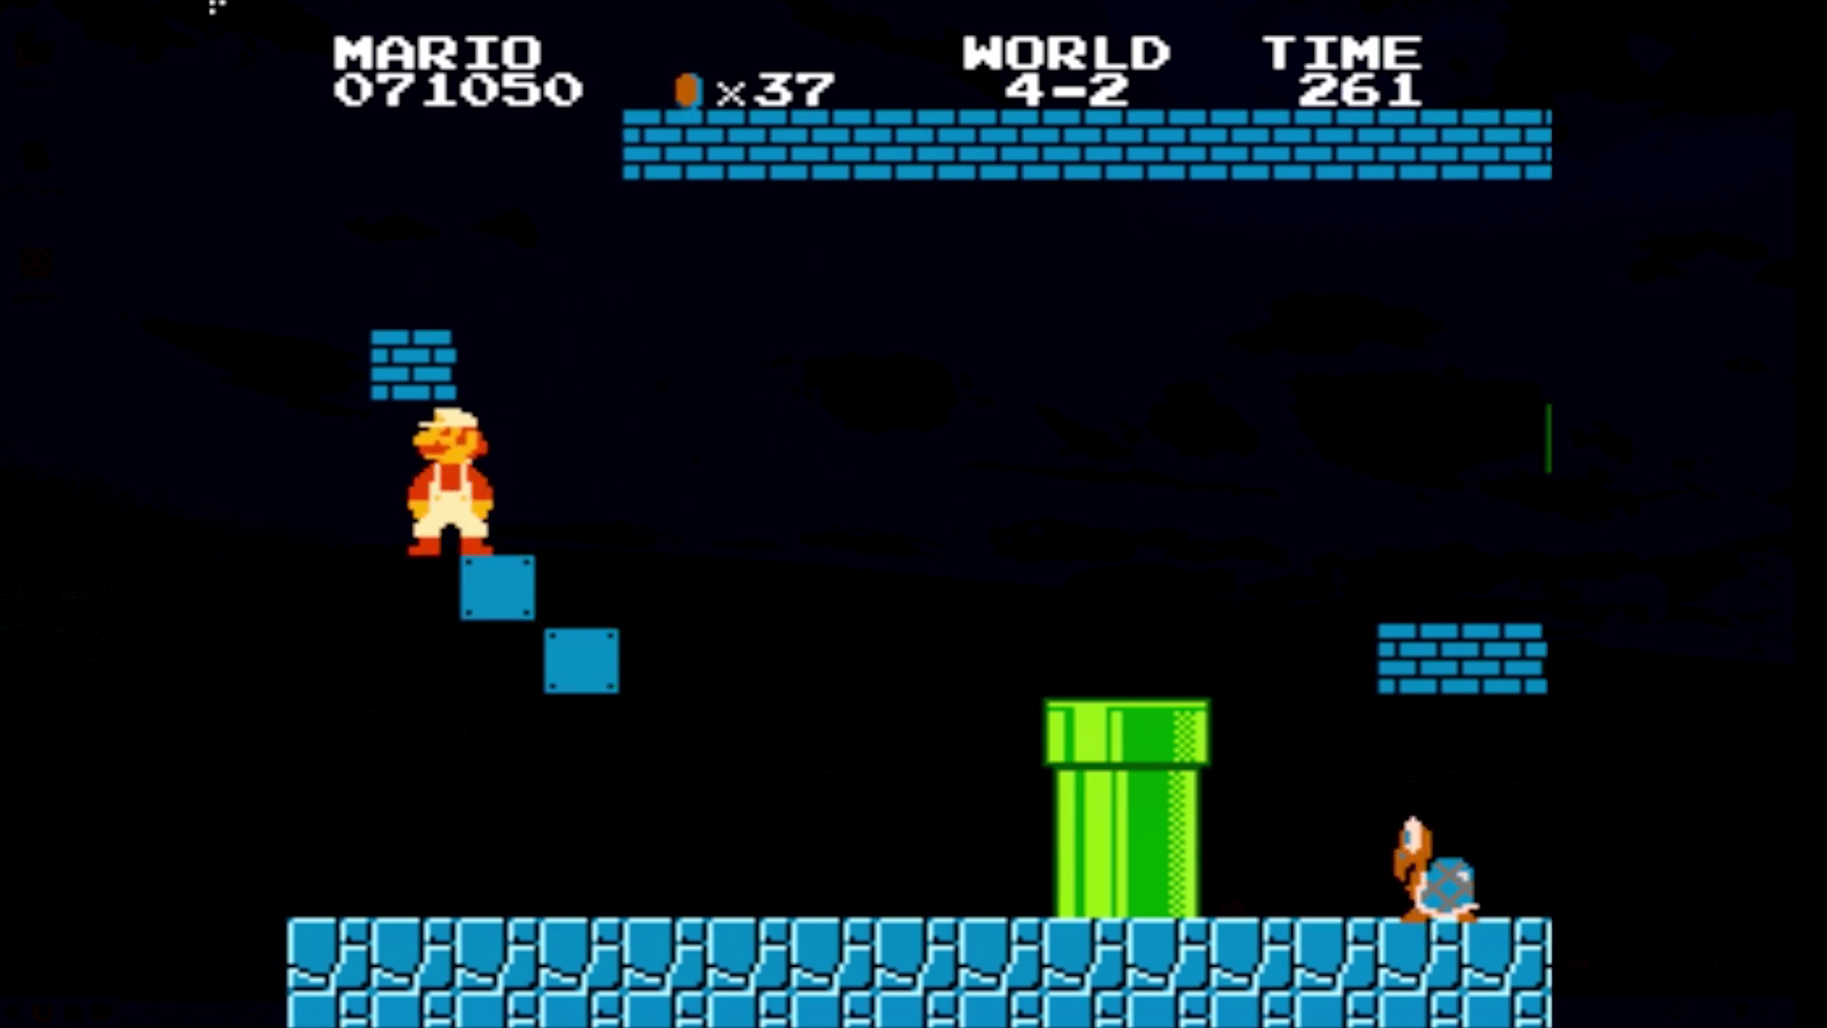
key("x")
key("Right")
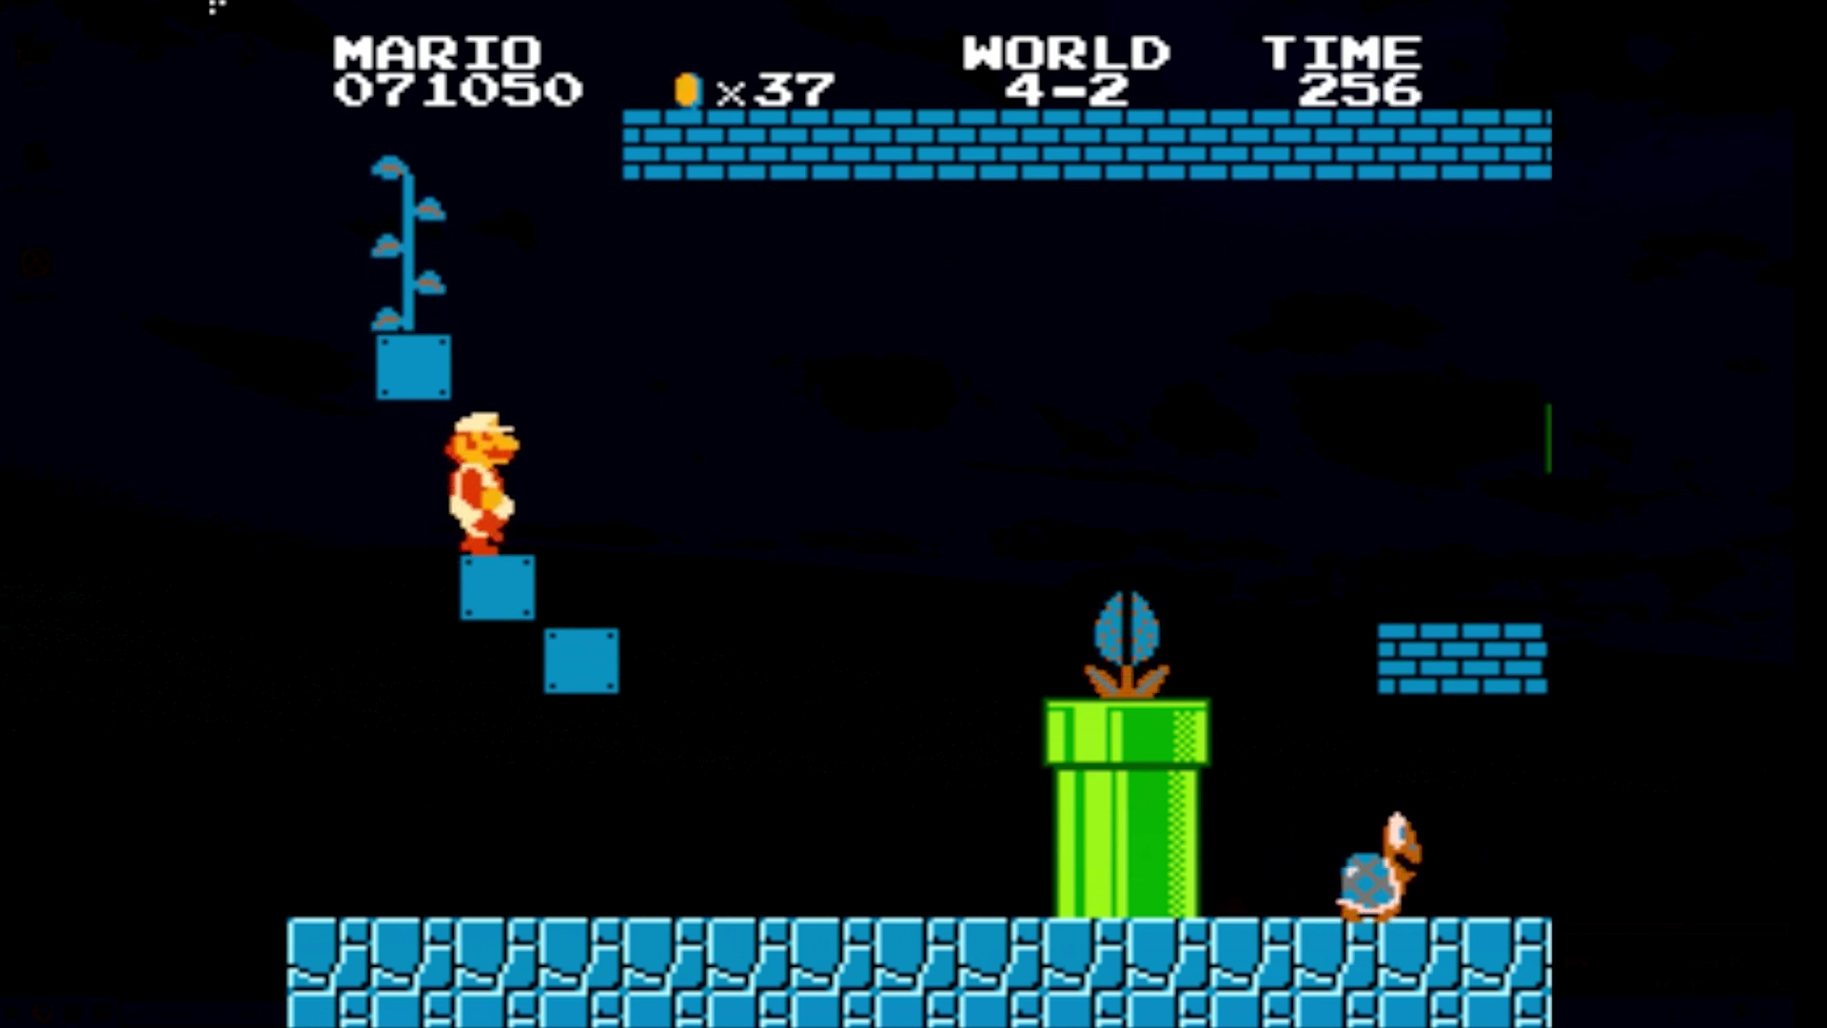
key("x")
key("Left")
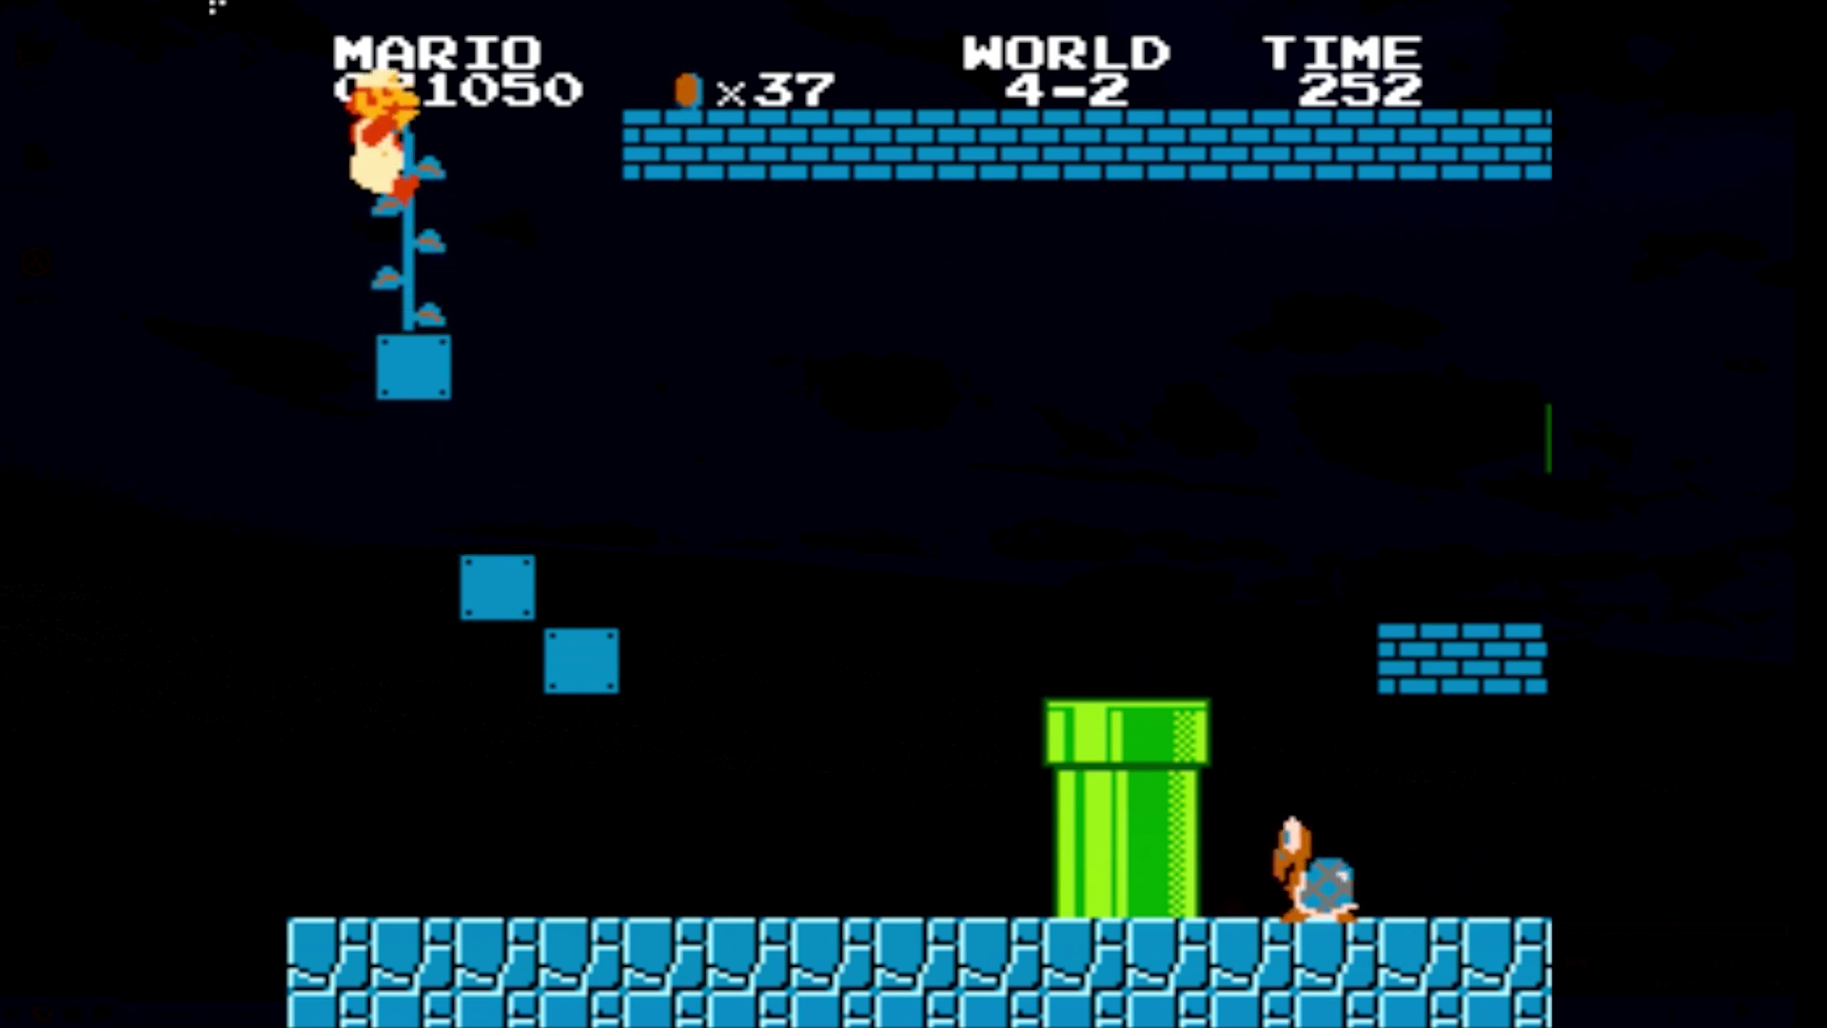
Climb the vine to the sky bonus area and collect coins on the mushroom platforms, reaching 56 coins
key("Up")
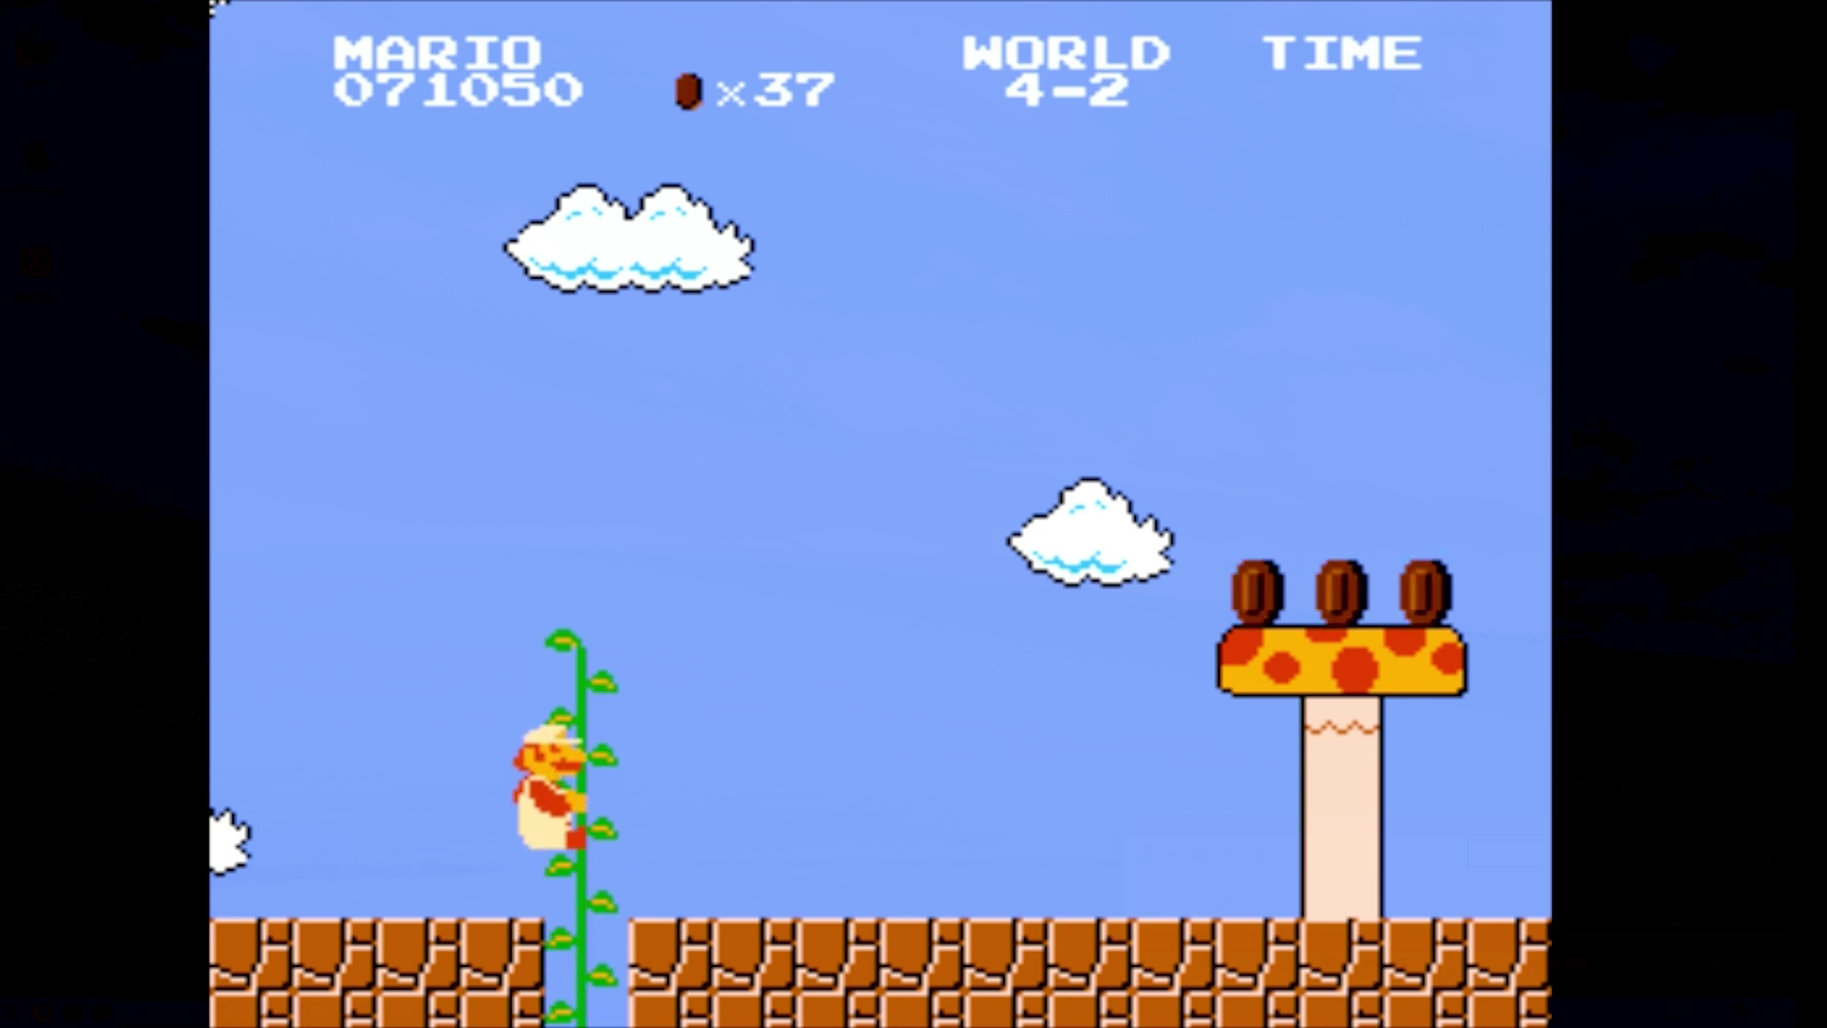
key("Right")
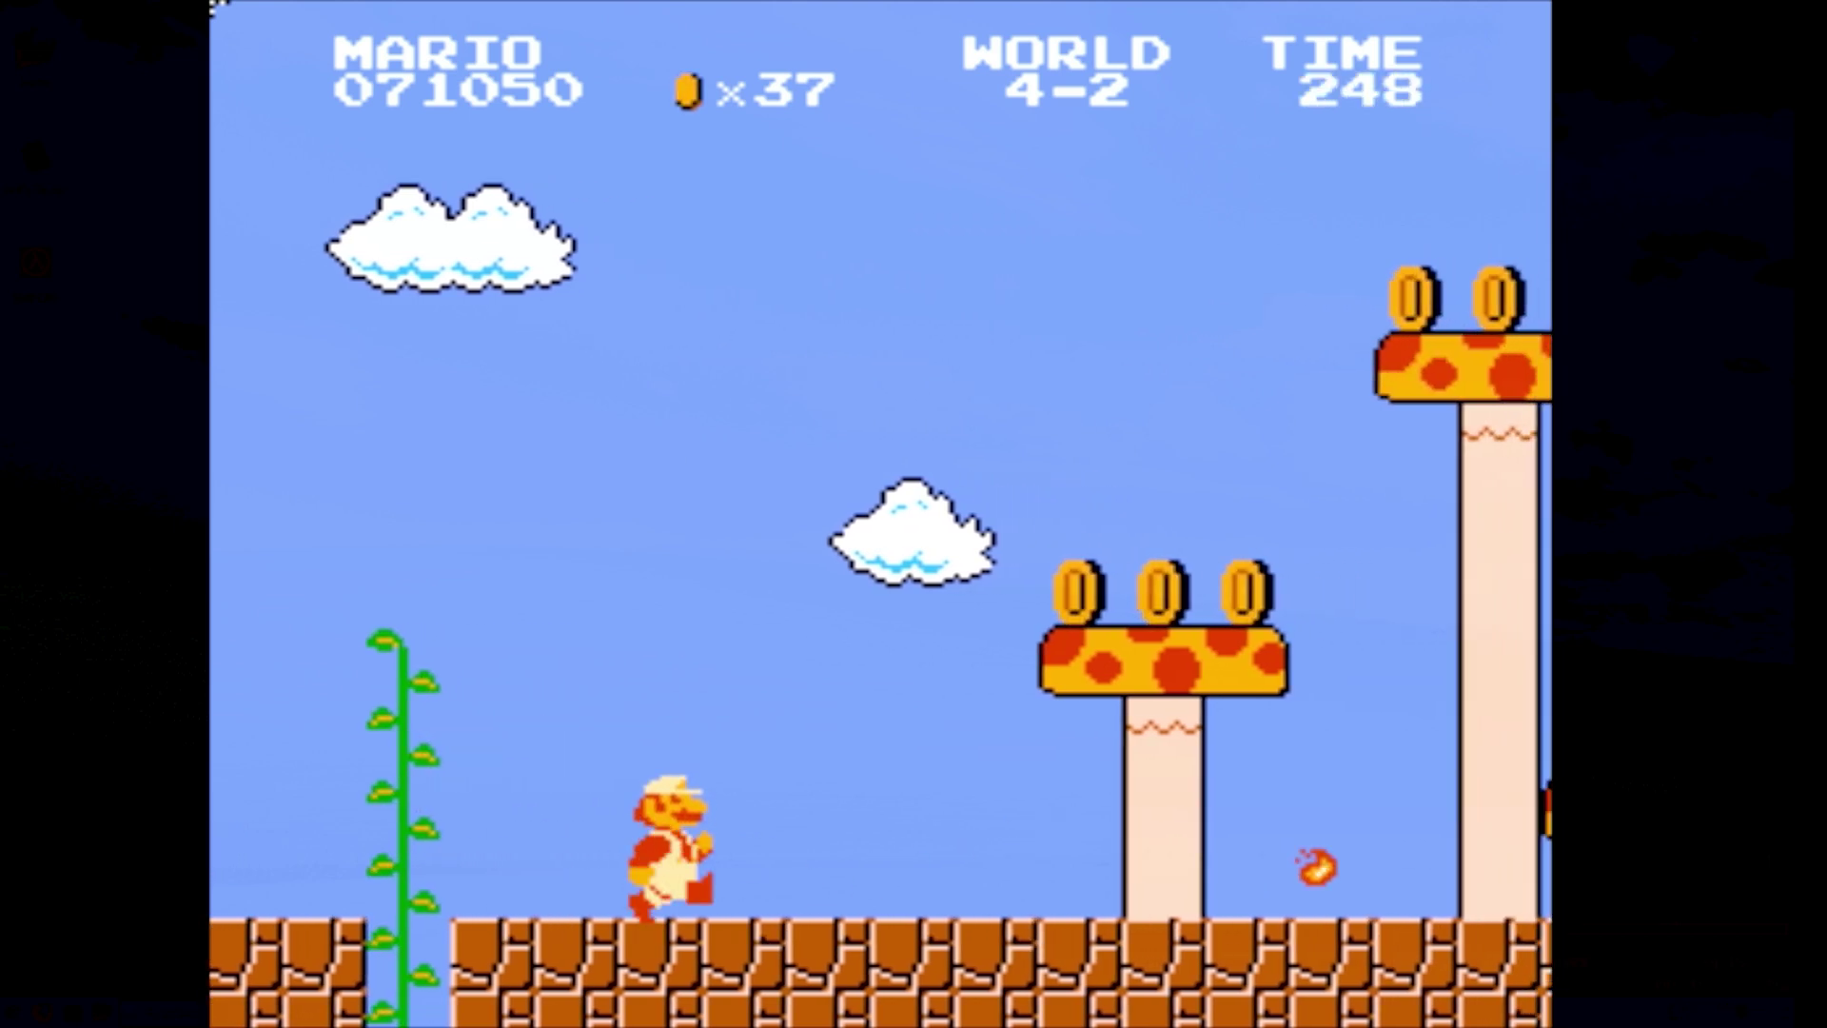
key("x")
key("x")
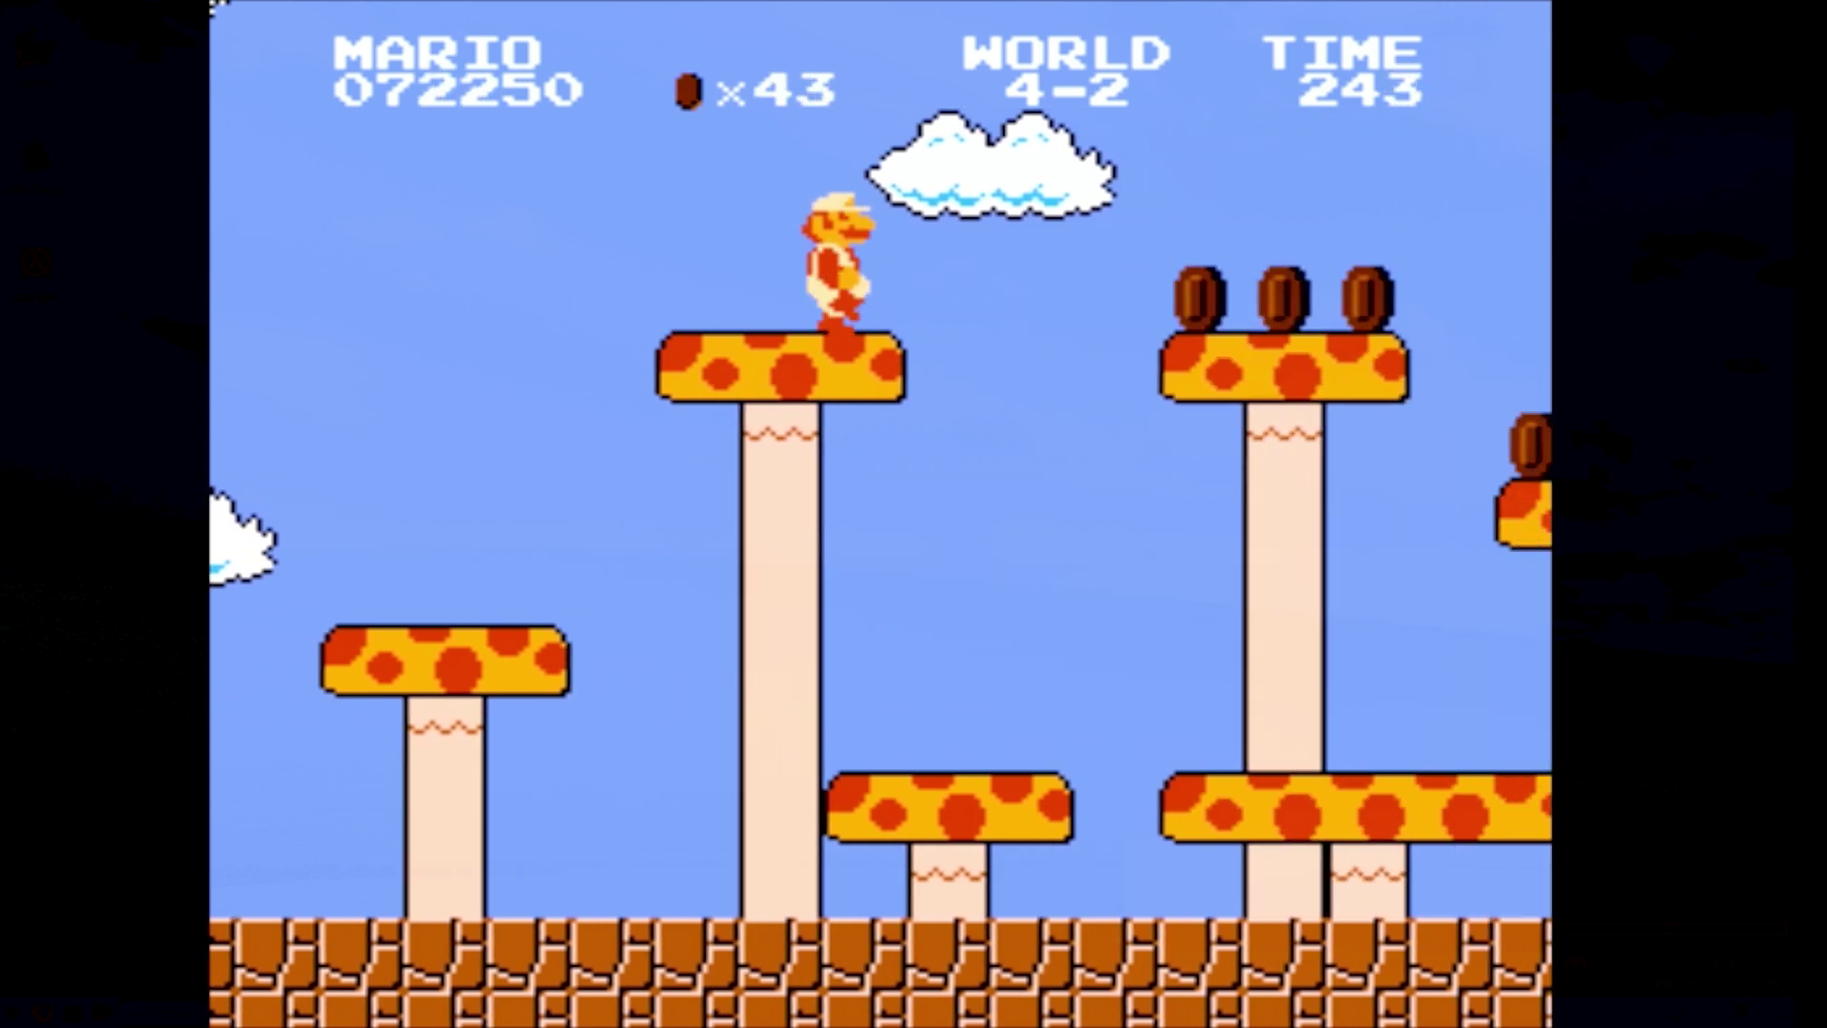
key("x")
key("x")
key("x")
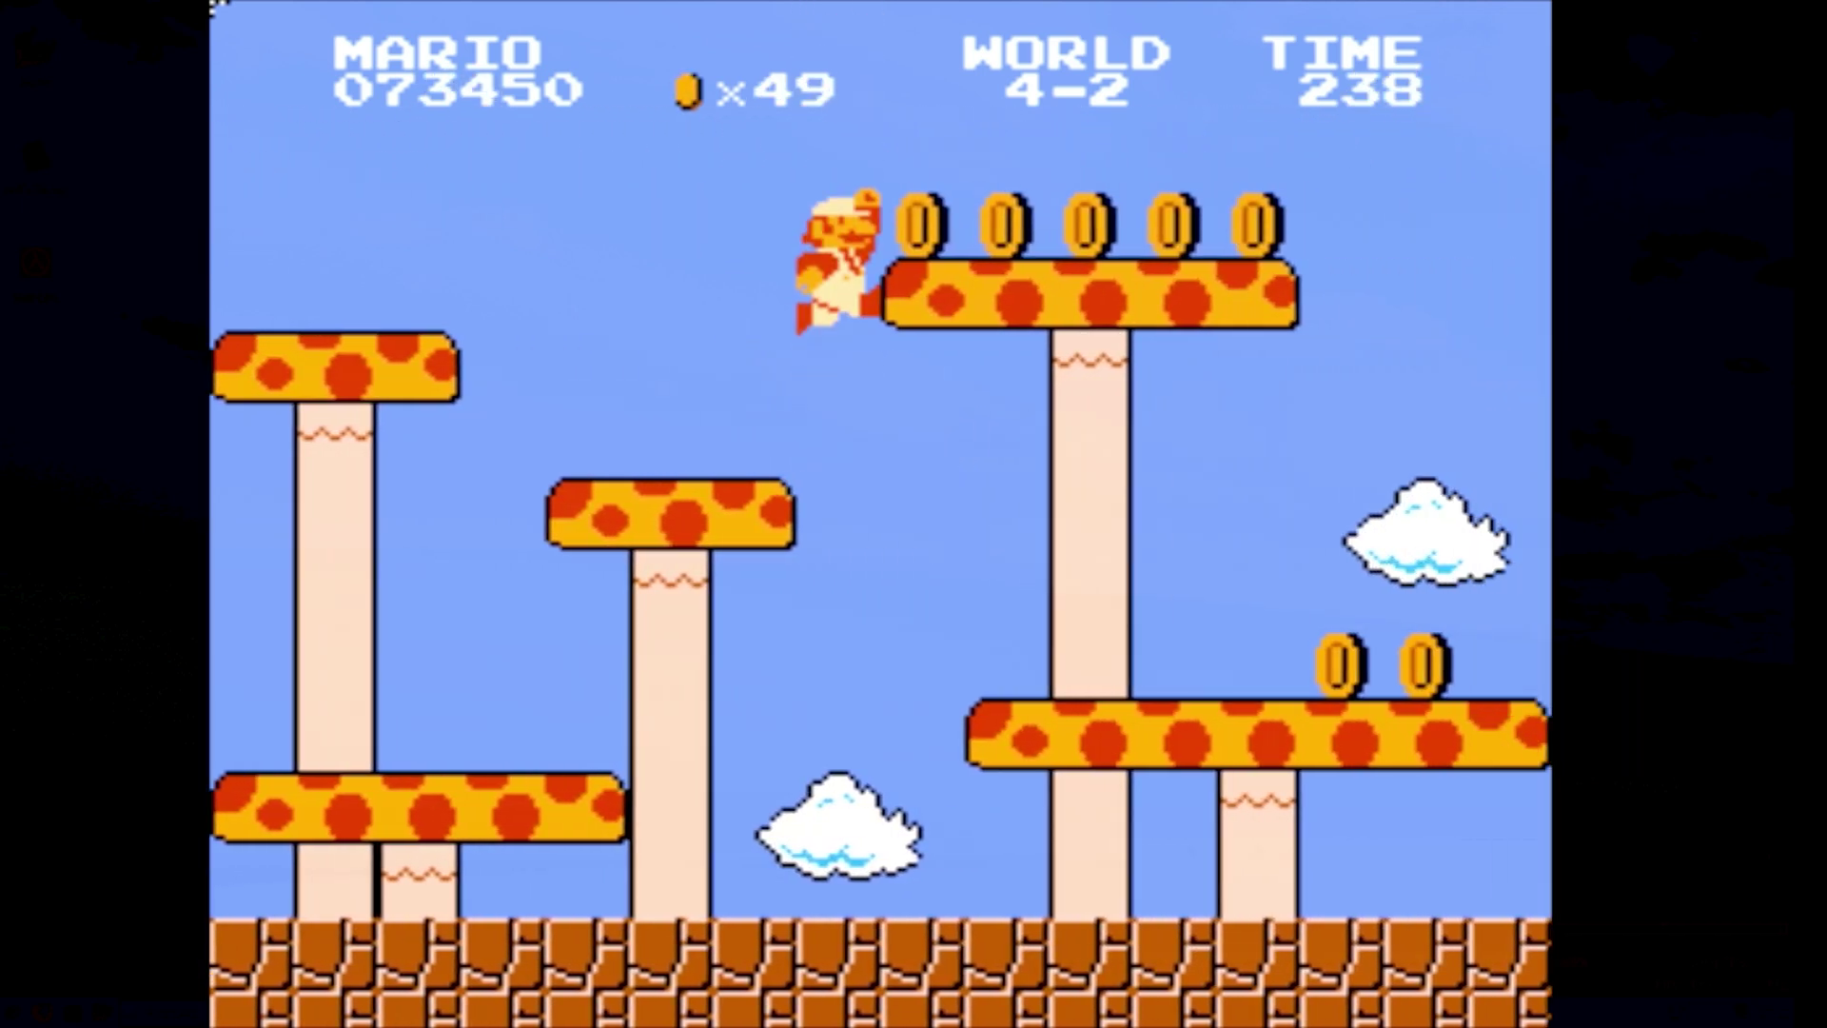
key("x")
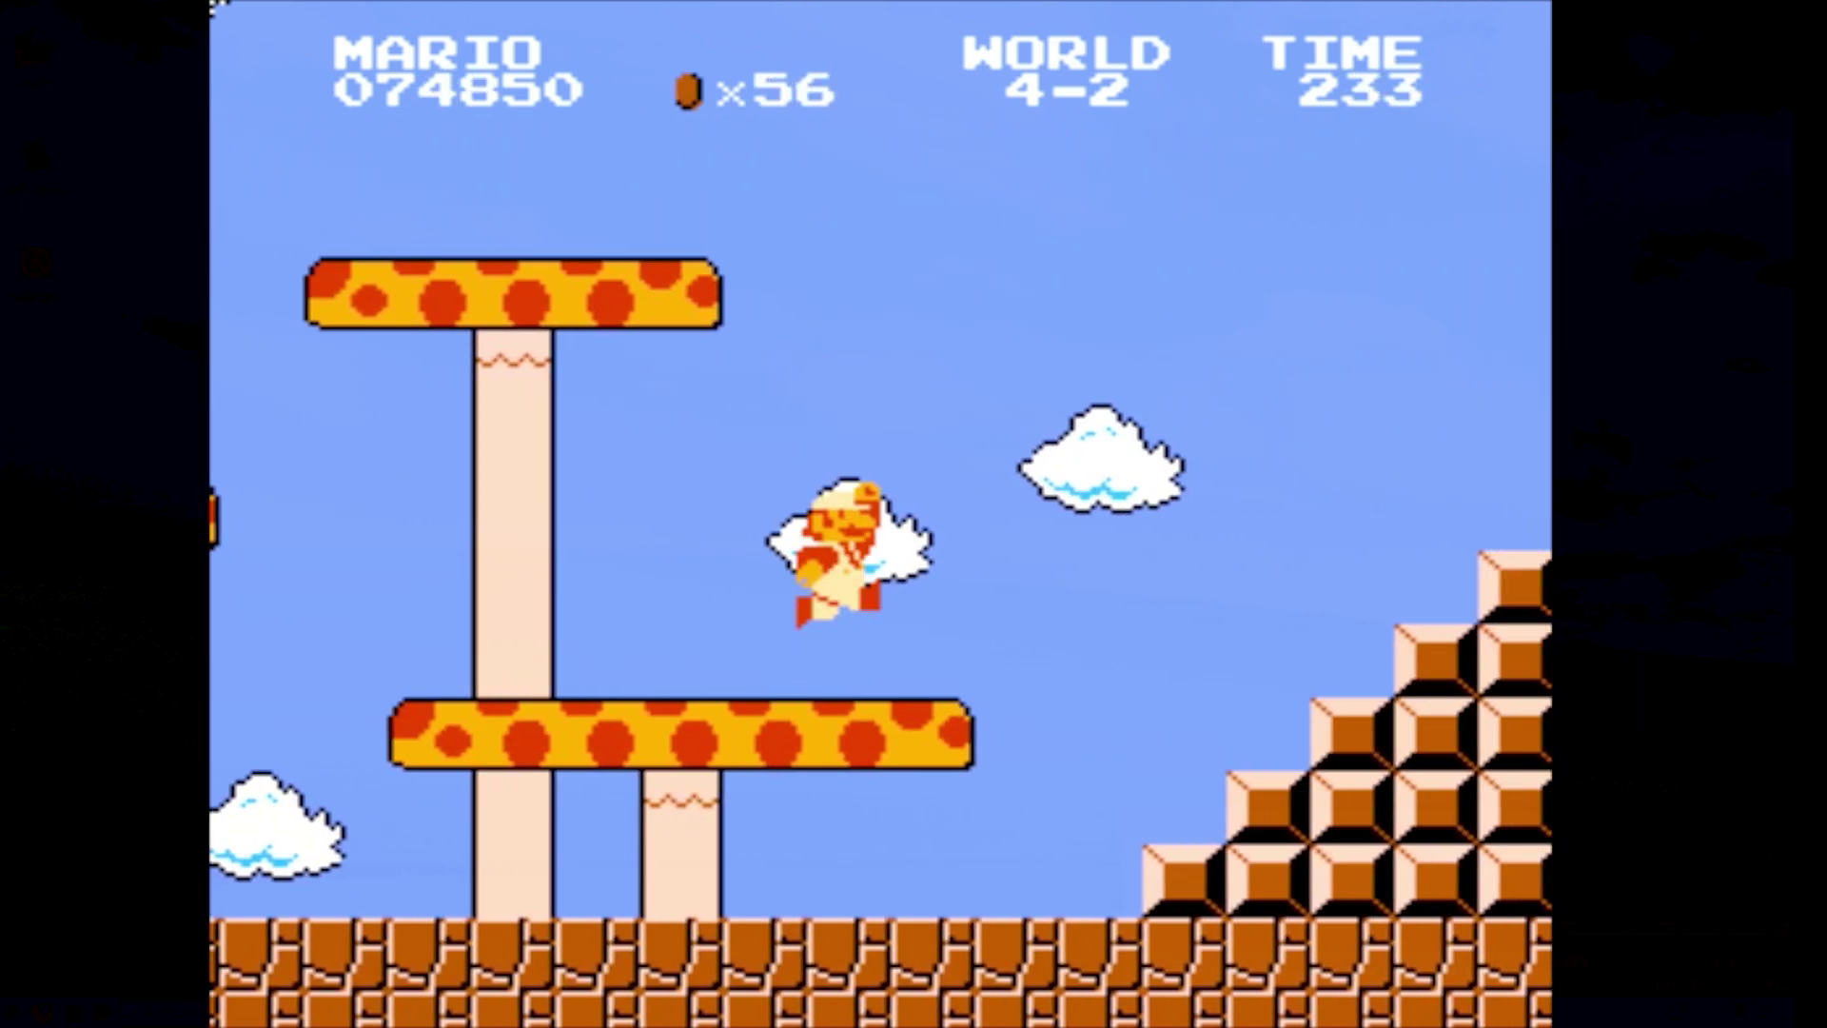
key("x")
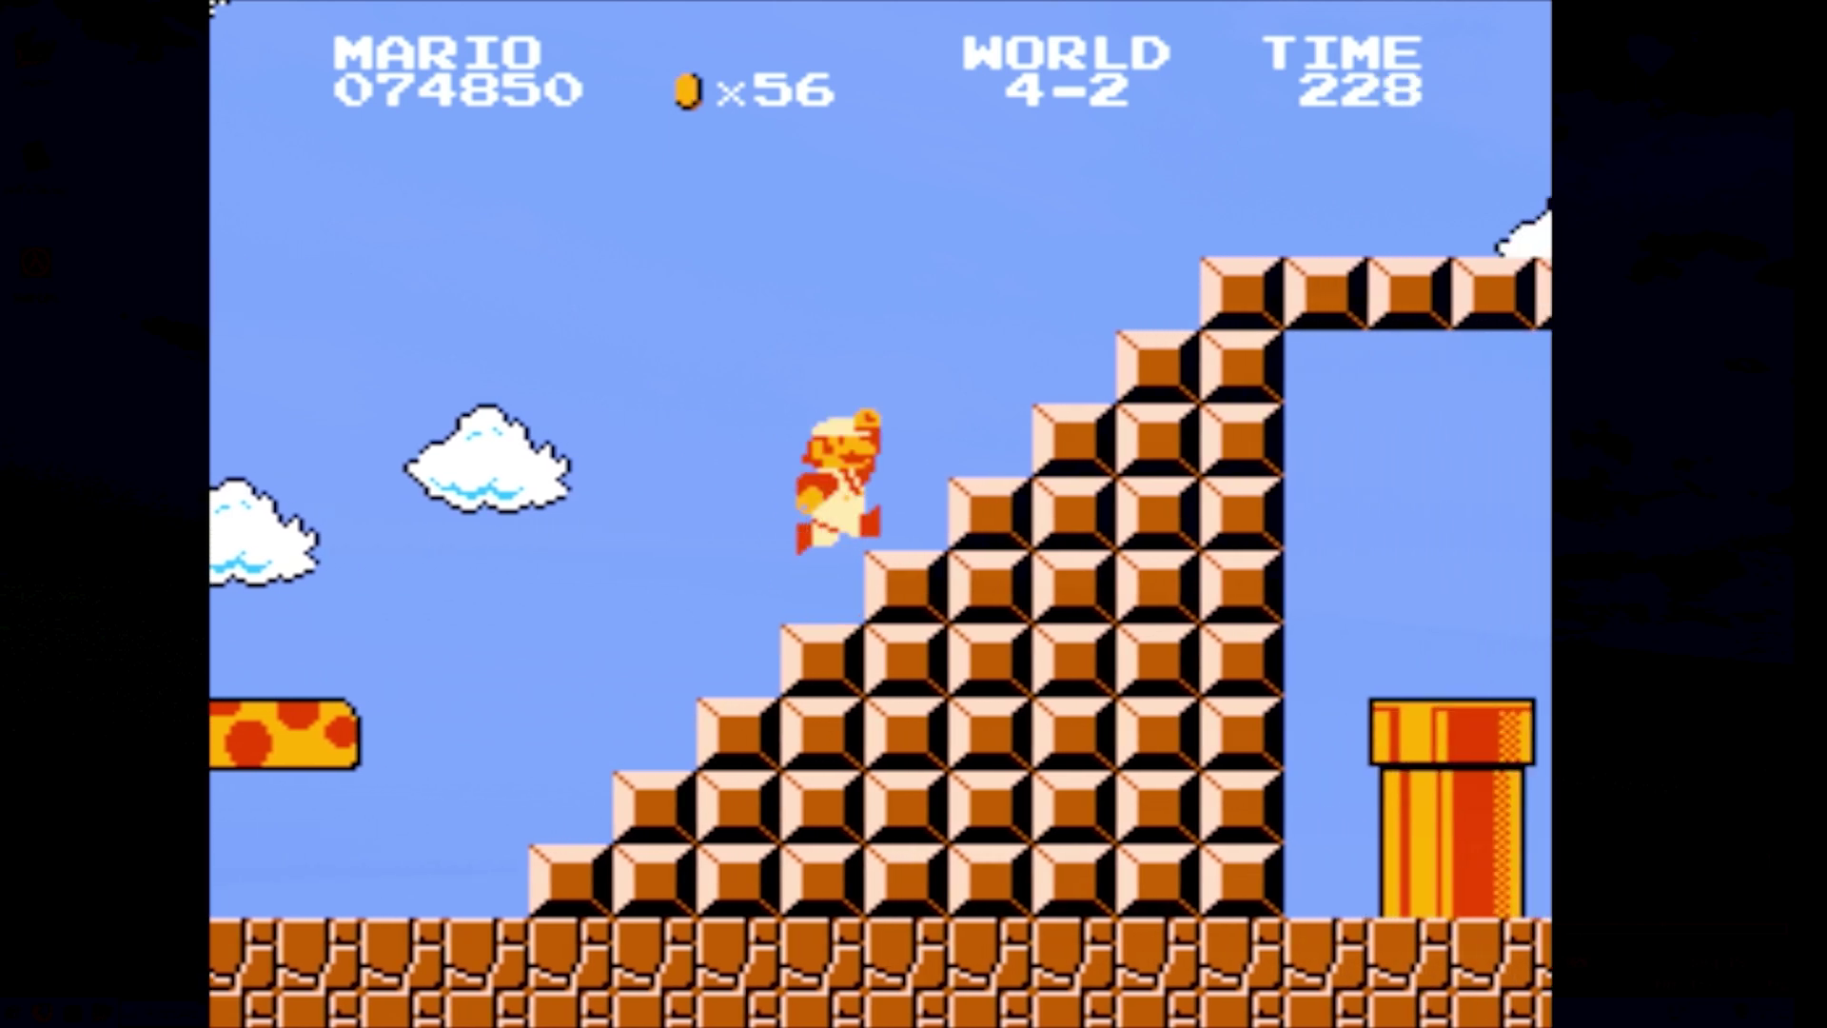
key("x")
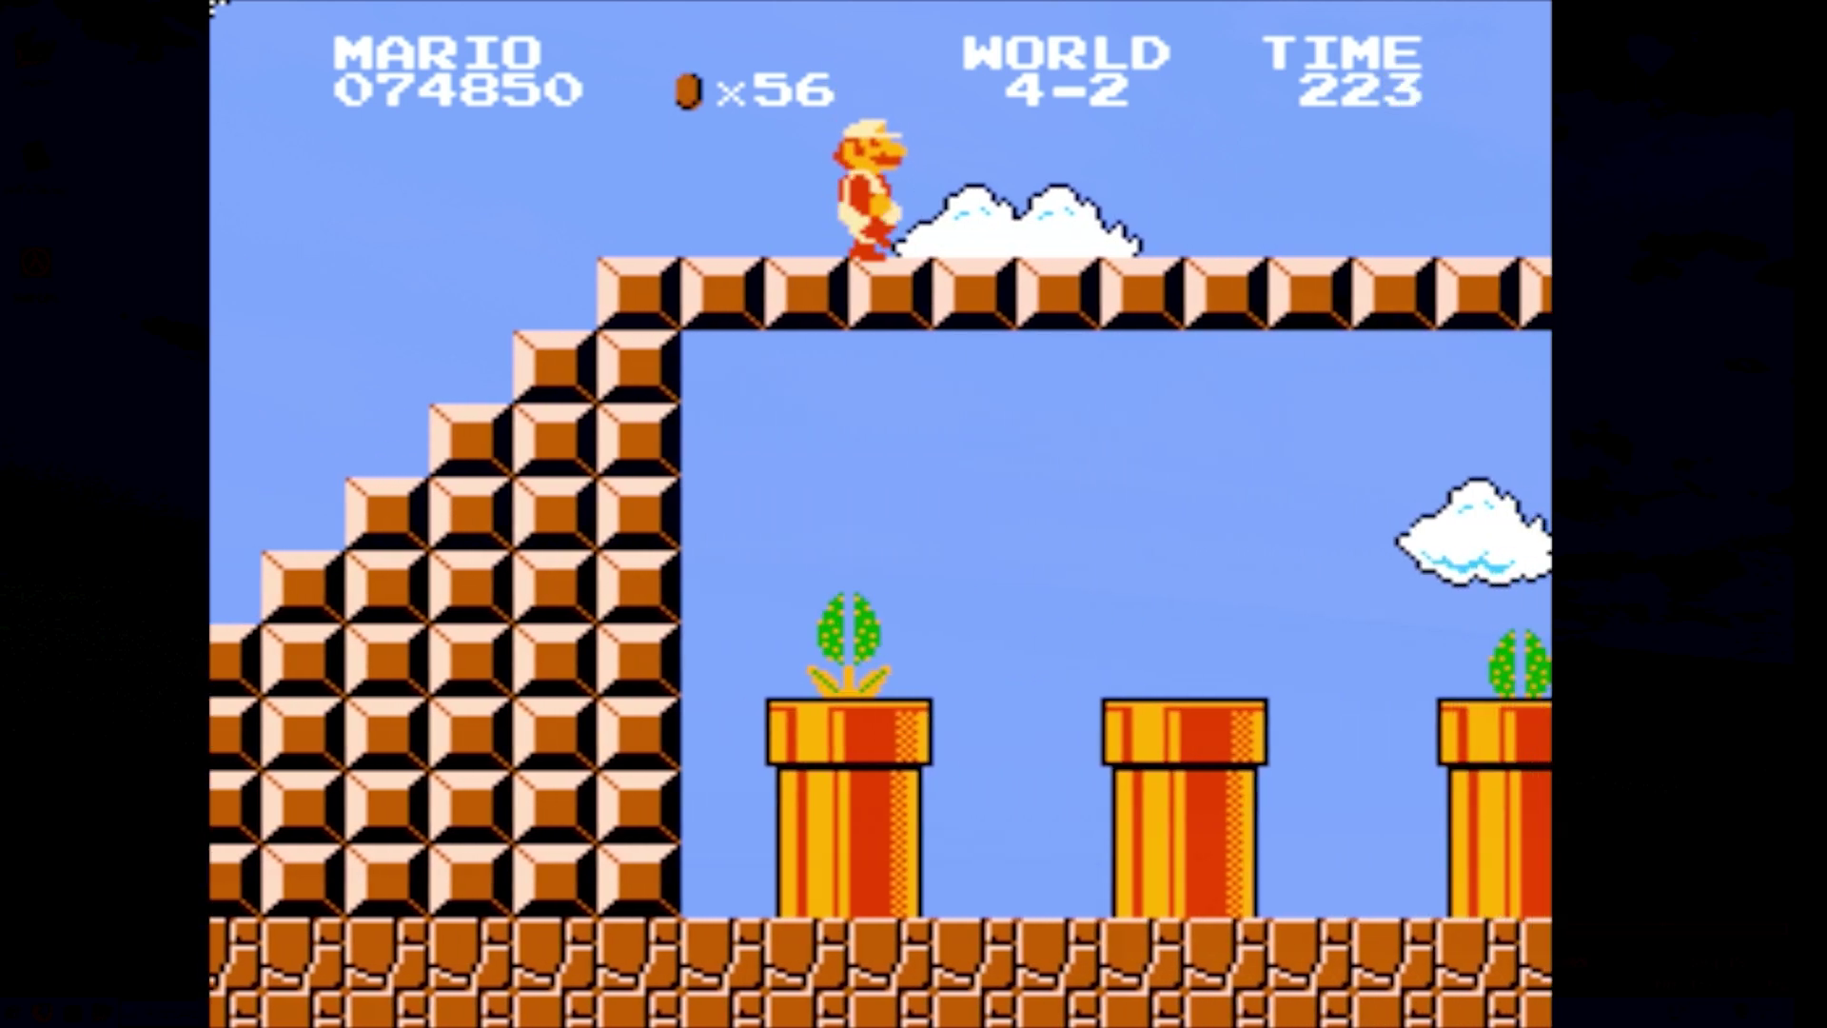
key("x")
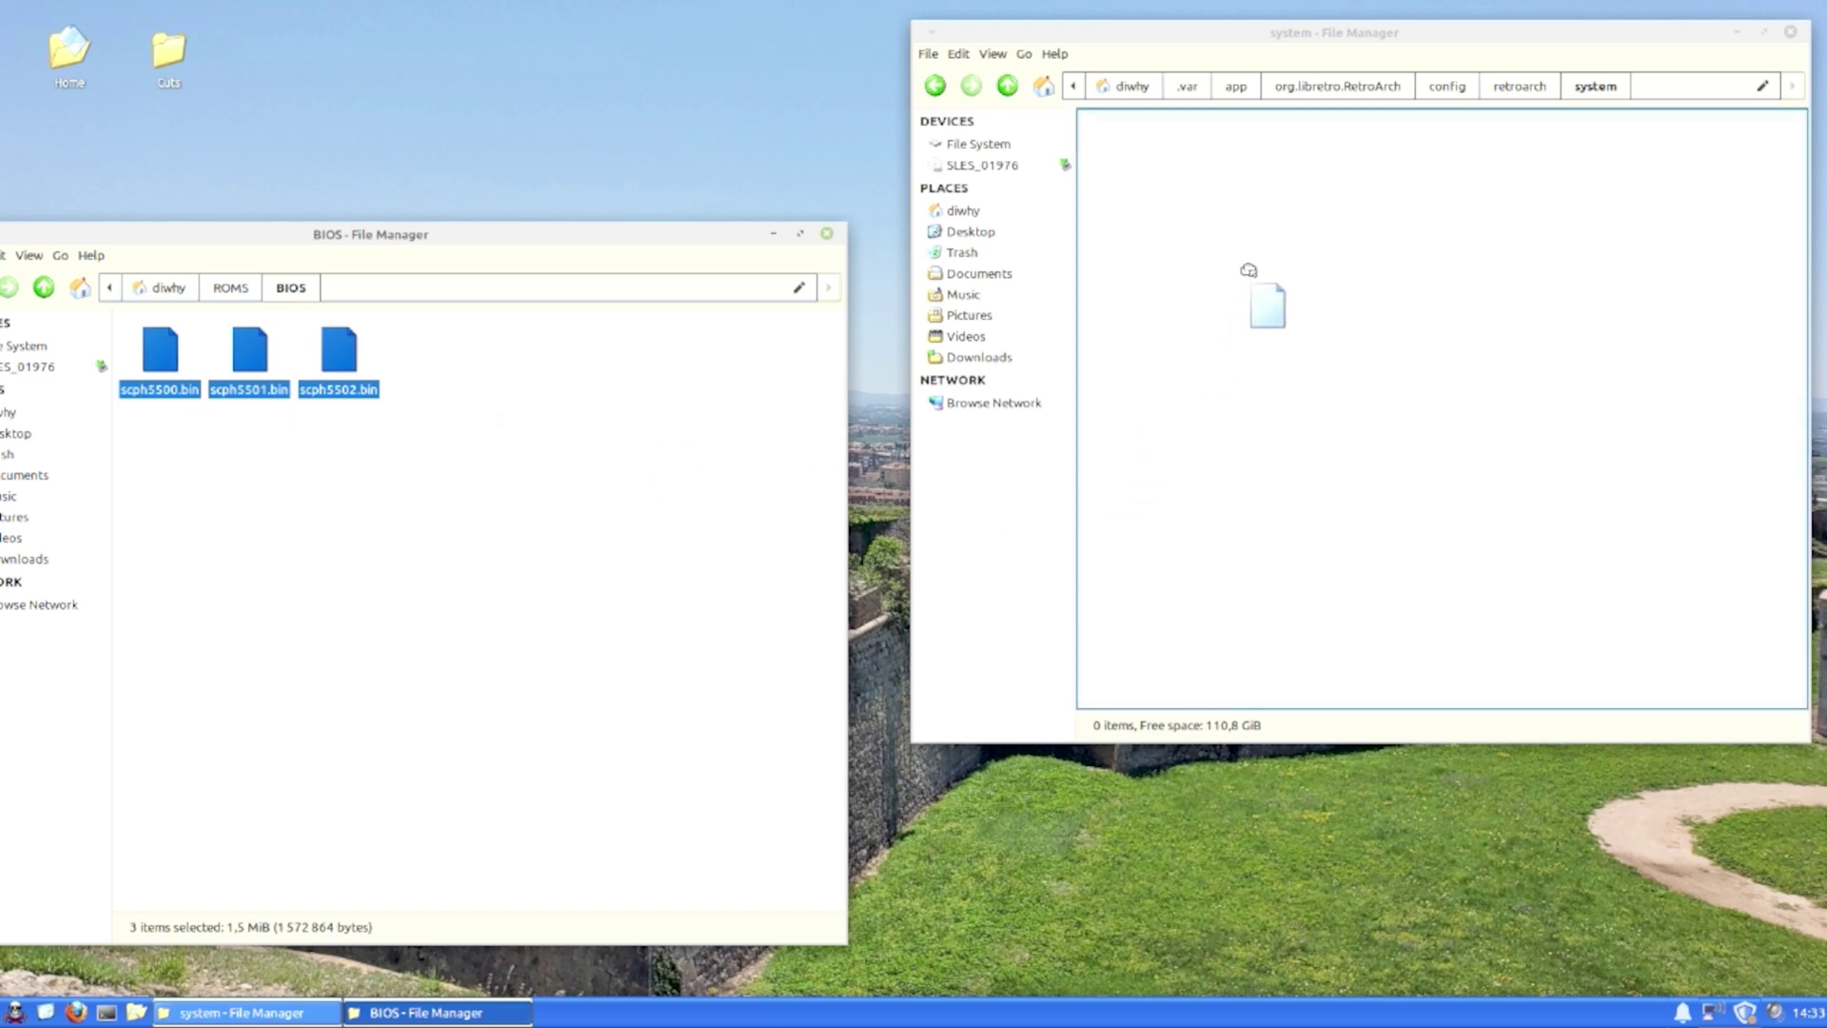
Paste scph5500.bin, scph5501.bin and scph5502.bin into RetroArch's system folder
key("ctrl+v")
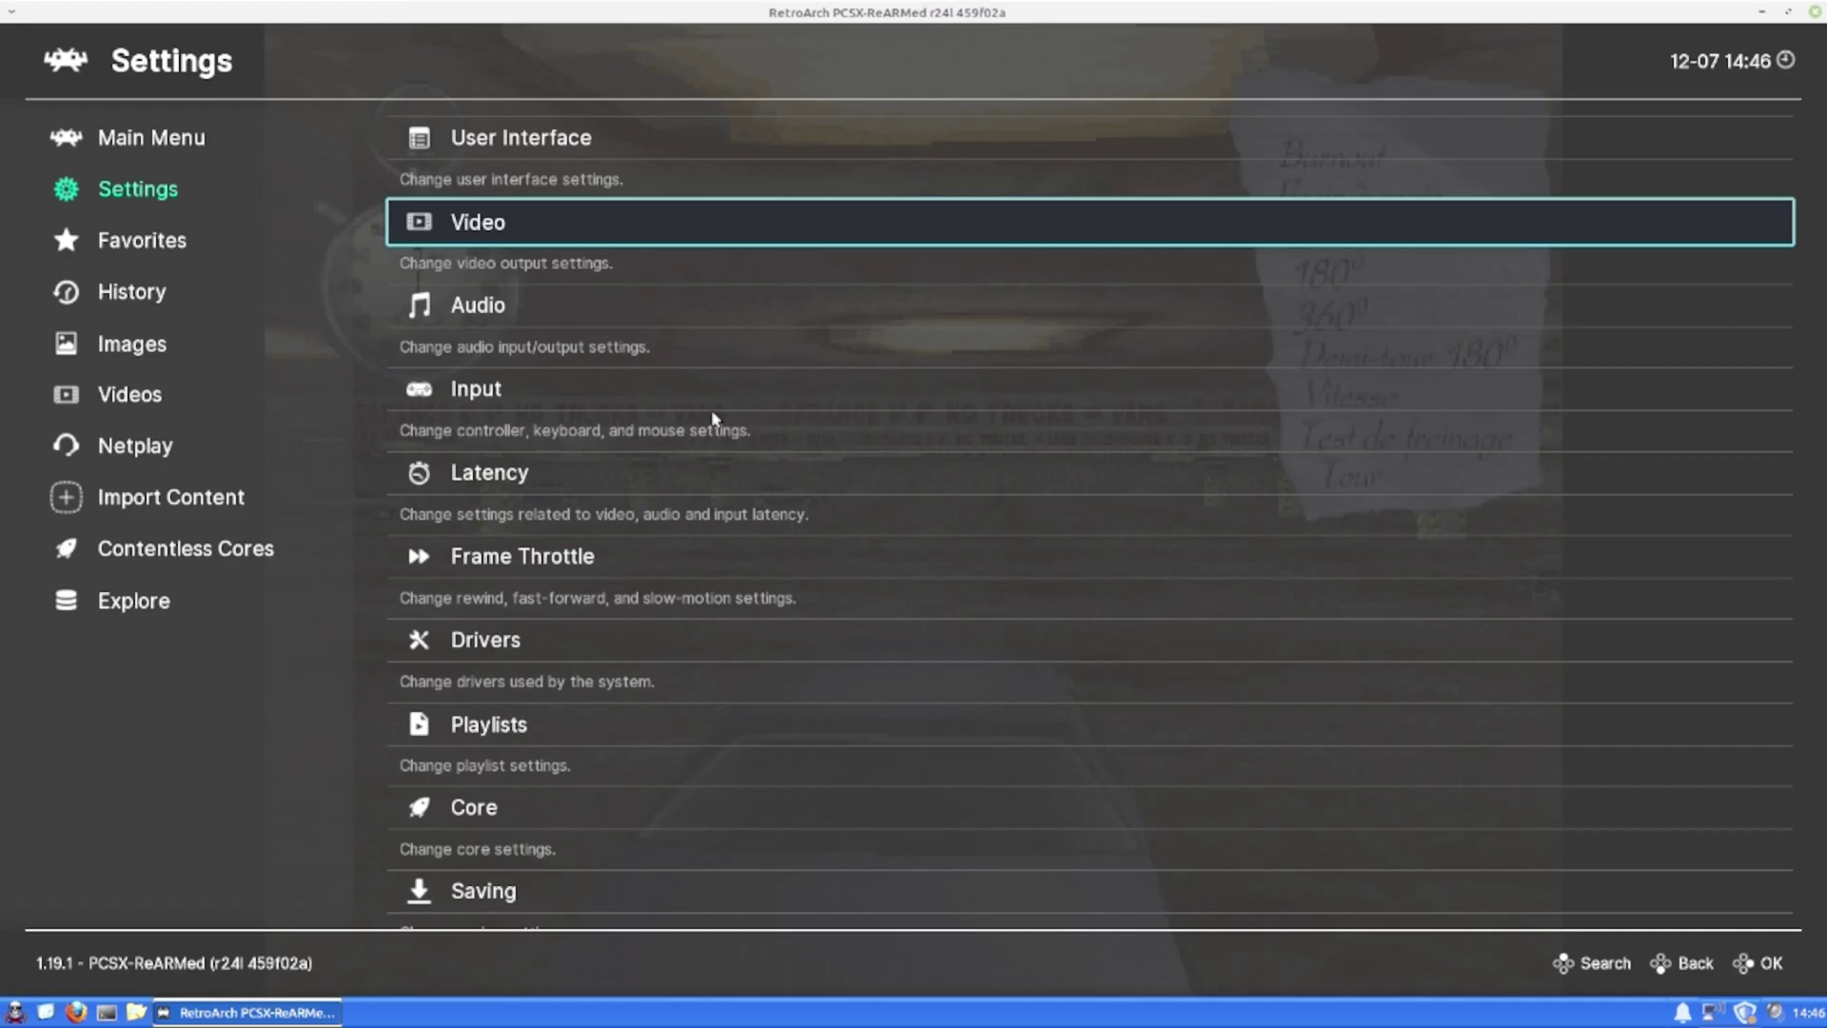
Navigate RetroArch's Settings to Video and open the Fullscreen Mode options
key("Left")
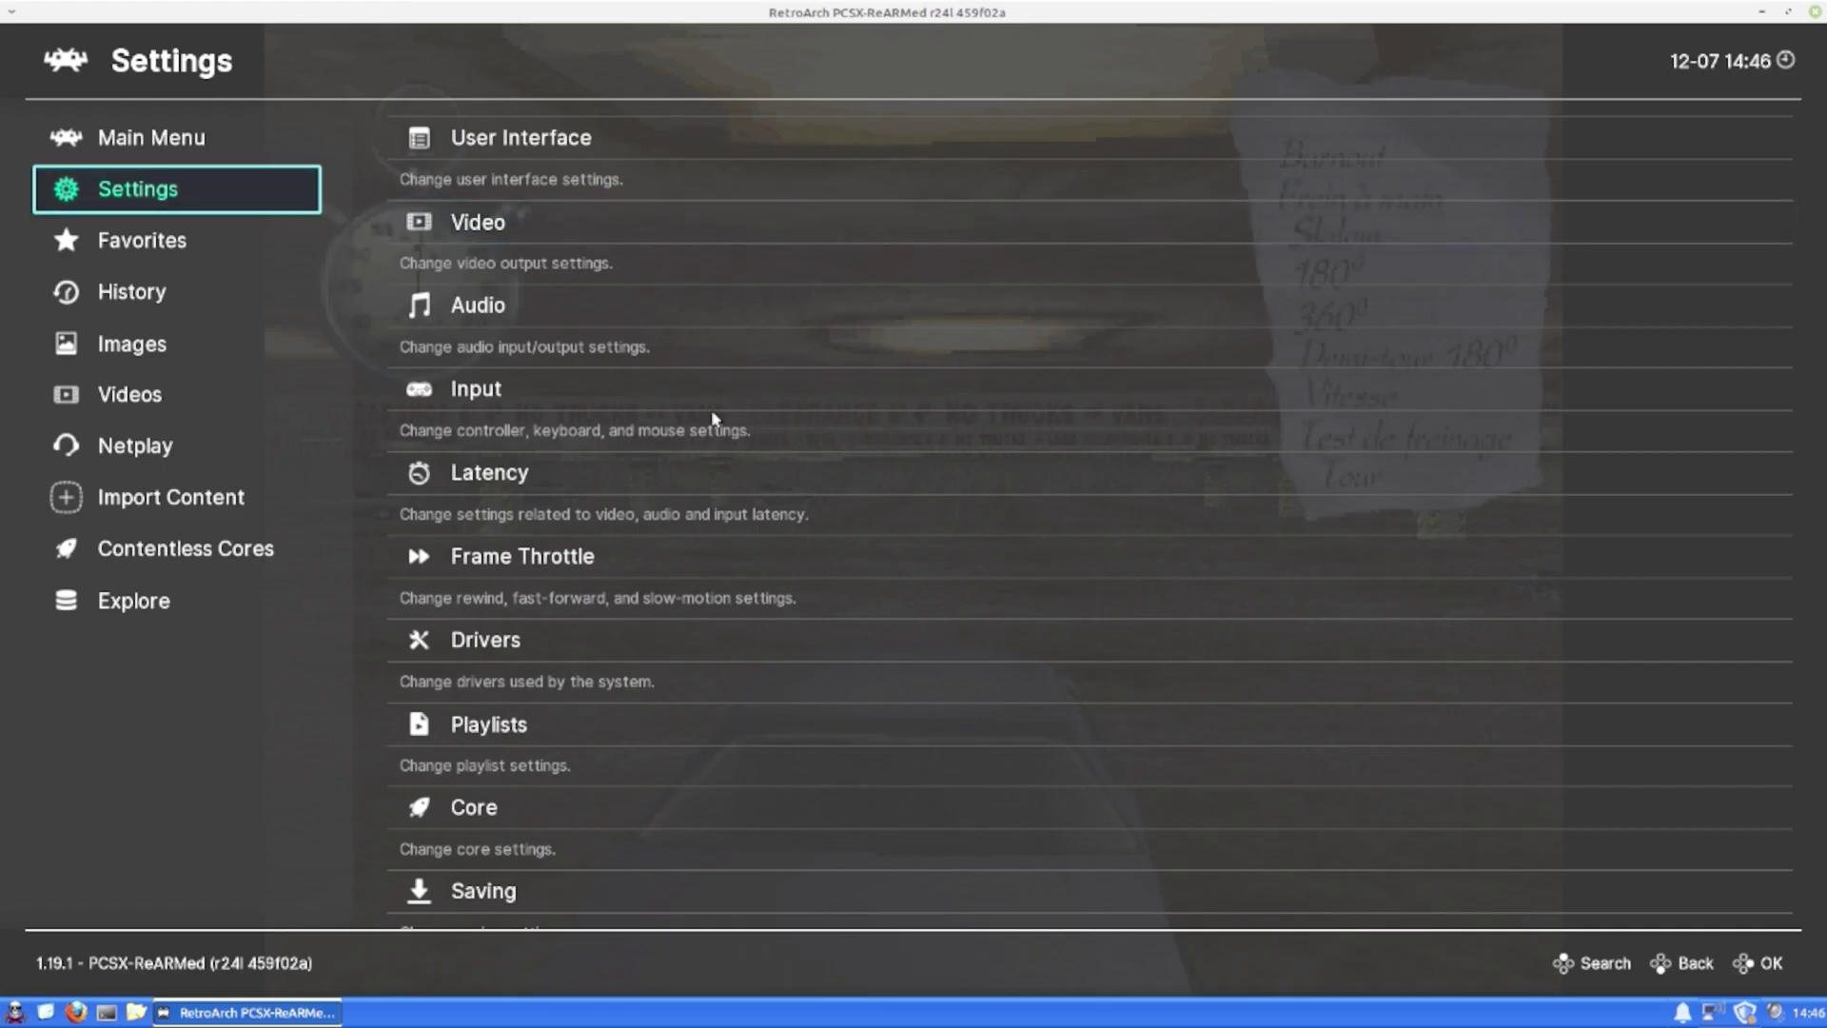
key("Right")
key("Return")
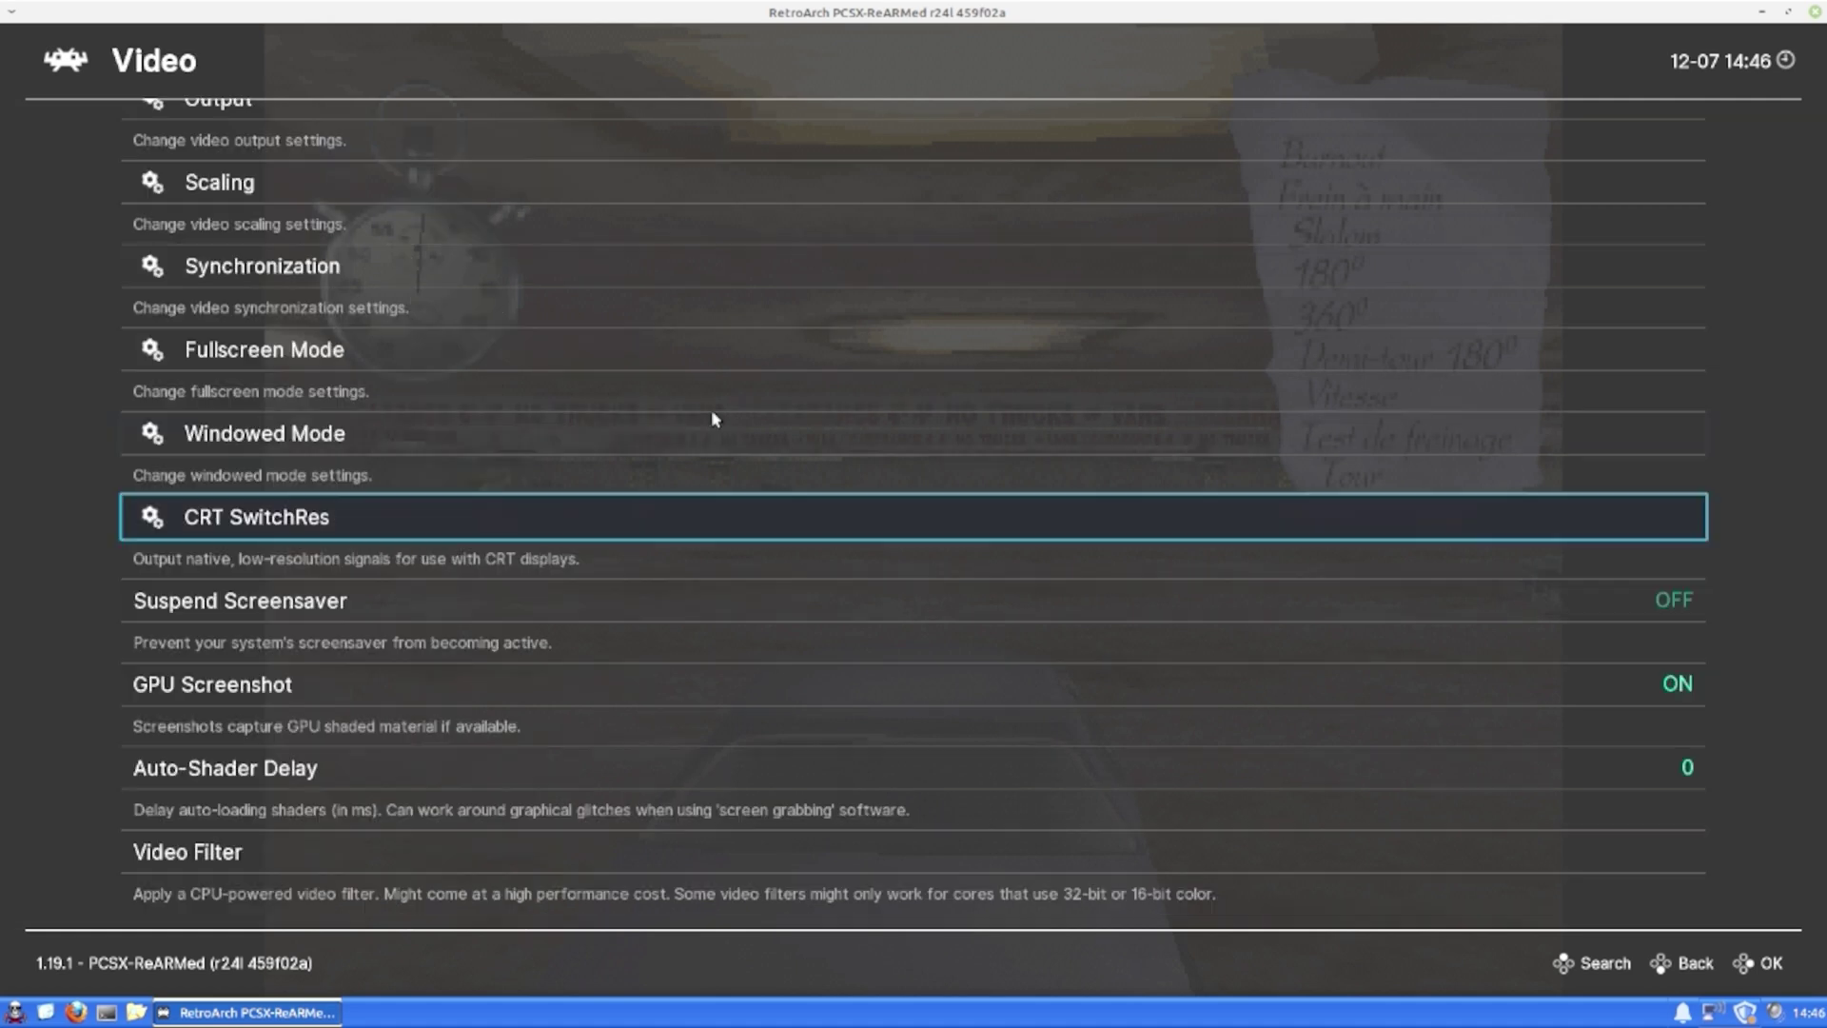
key("Up")
key("Up")
key("Return")
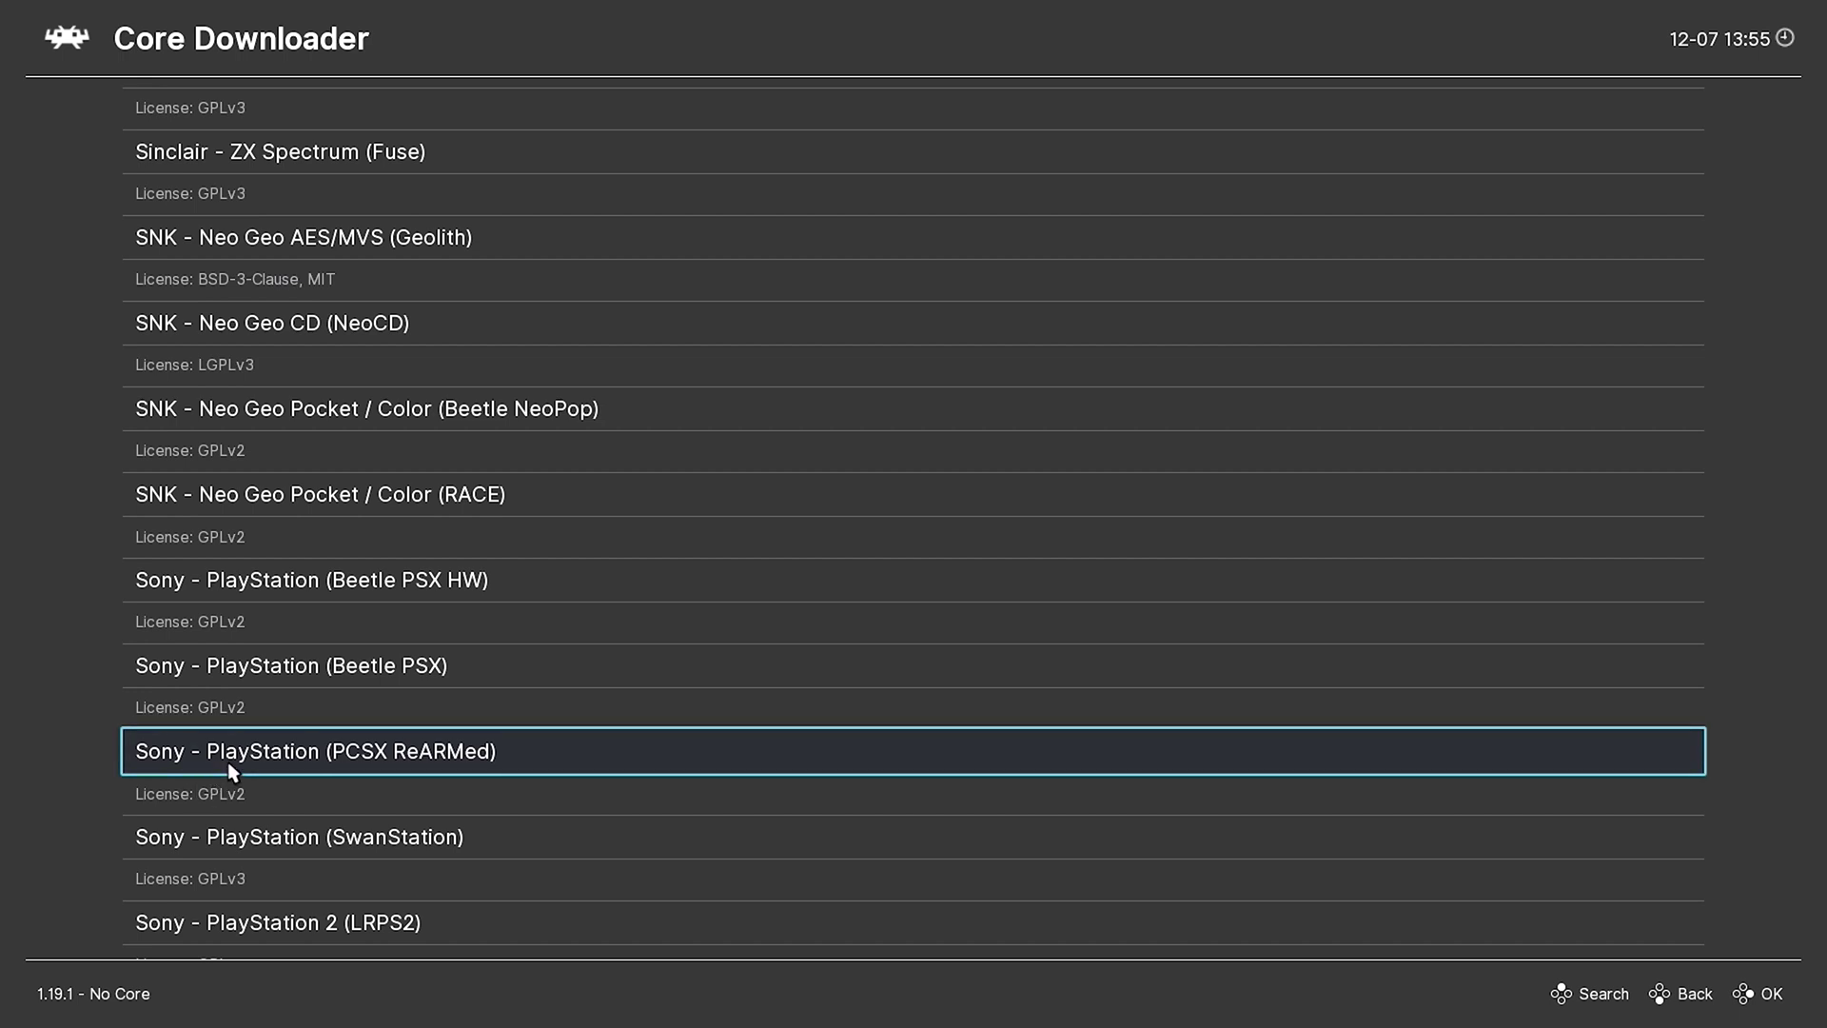
Download Sony - PlayStation (PCSX ReARMed), load that core and start the disc
left_click(226, 762)
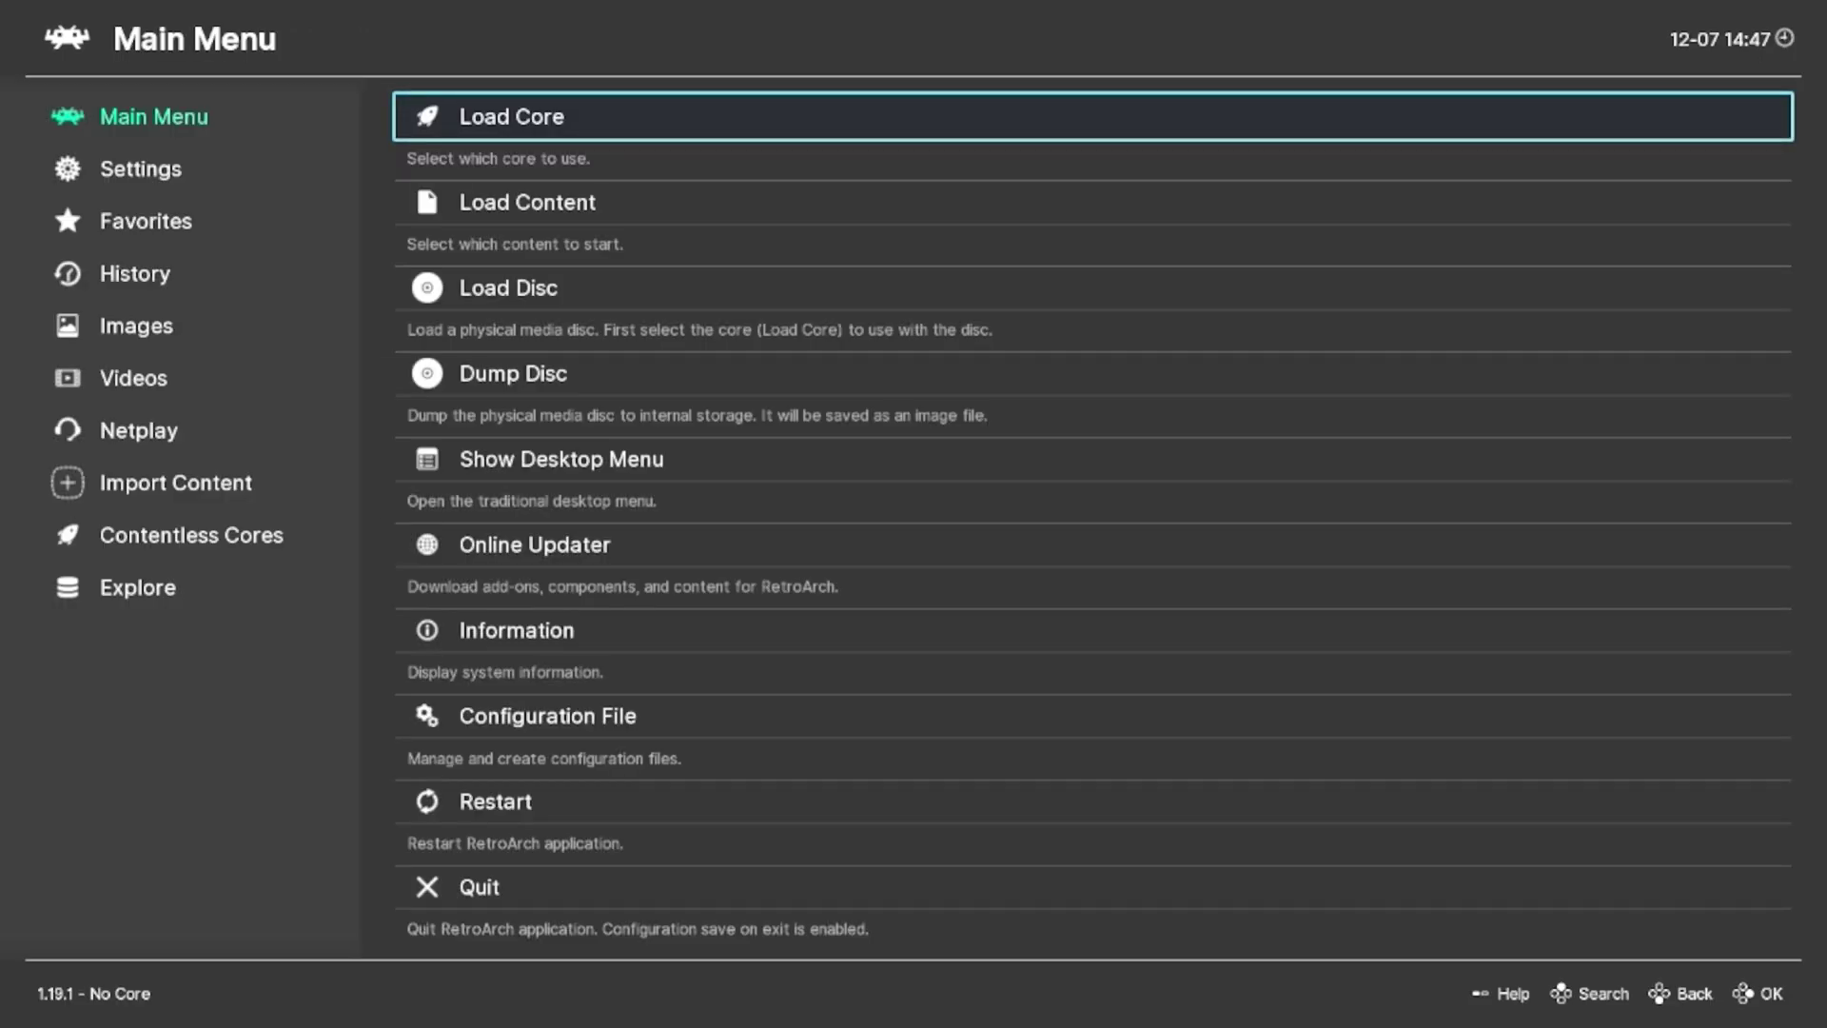
key("Return")
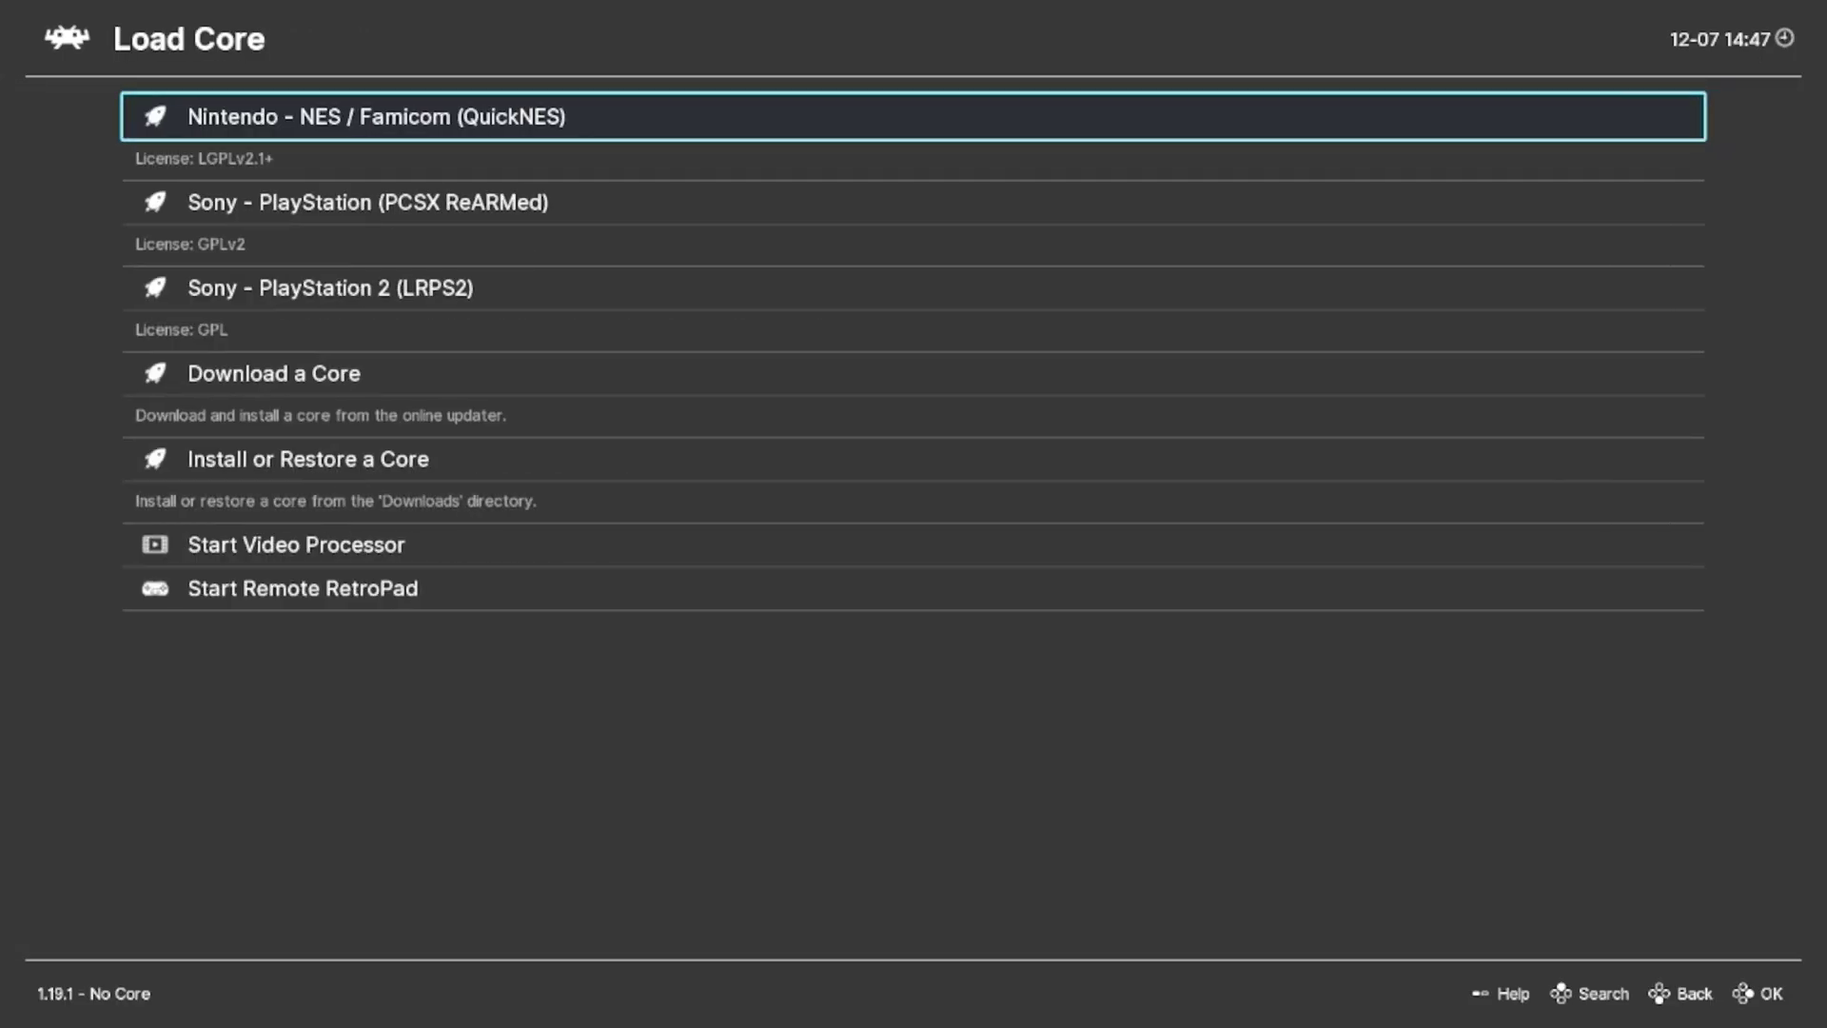
key("Down")
key("Down")
key("Up")
key("Return")
key("Return")
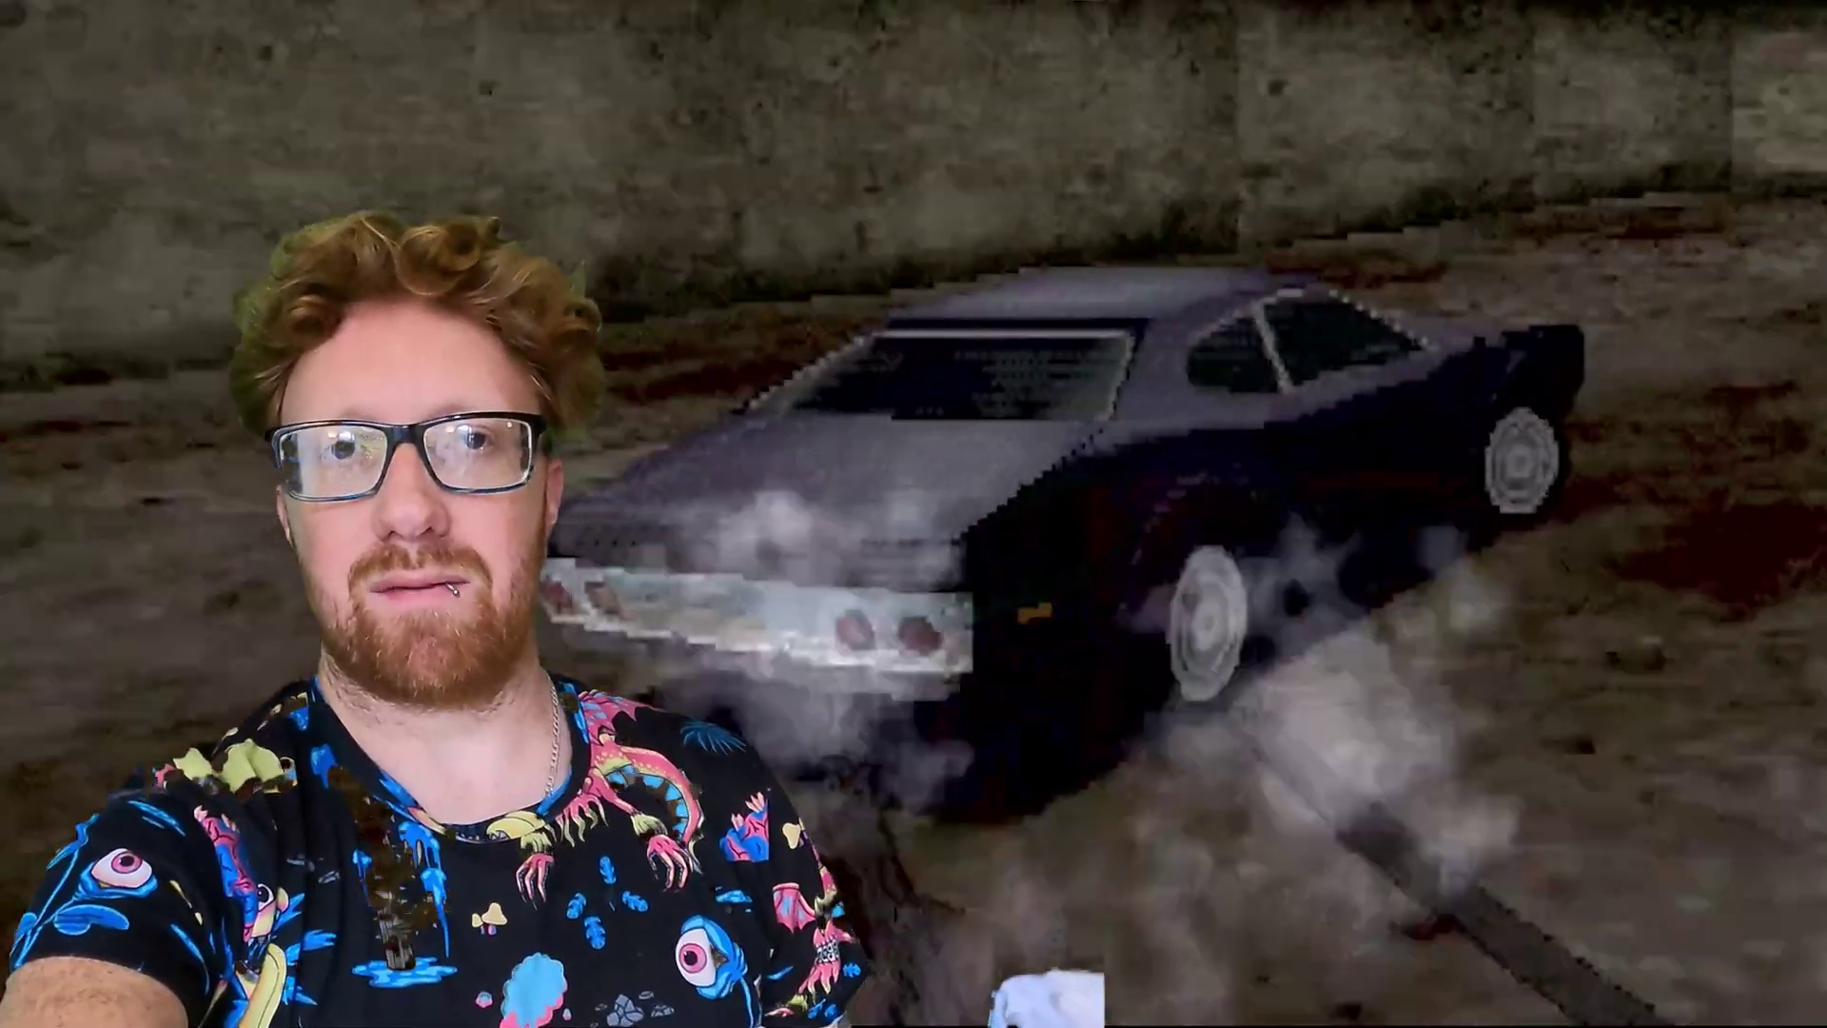
Accelerate the car through two smoky burnout spins, then turn around and drive off
key("Up")
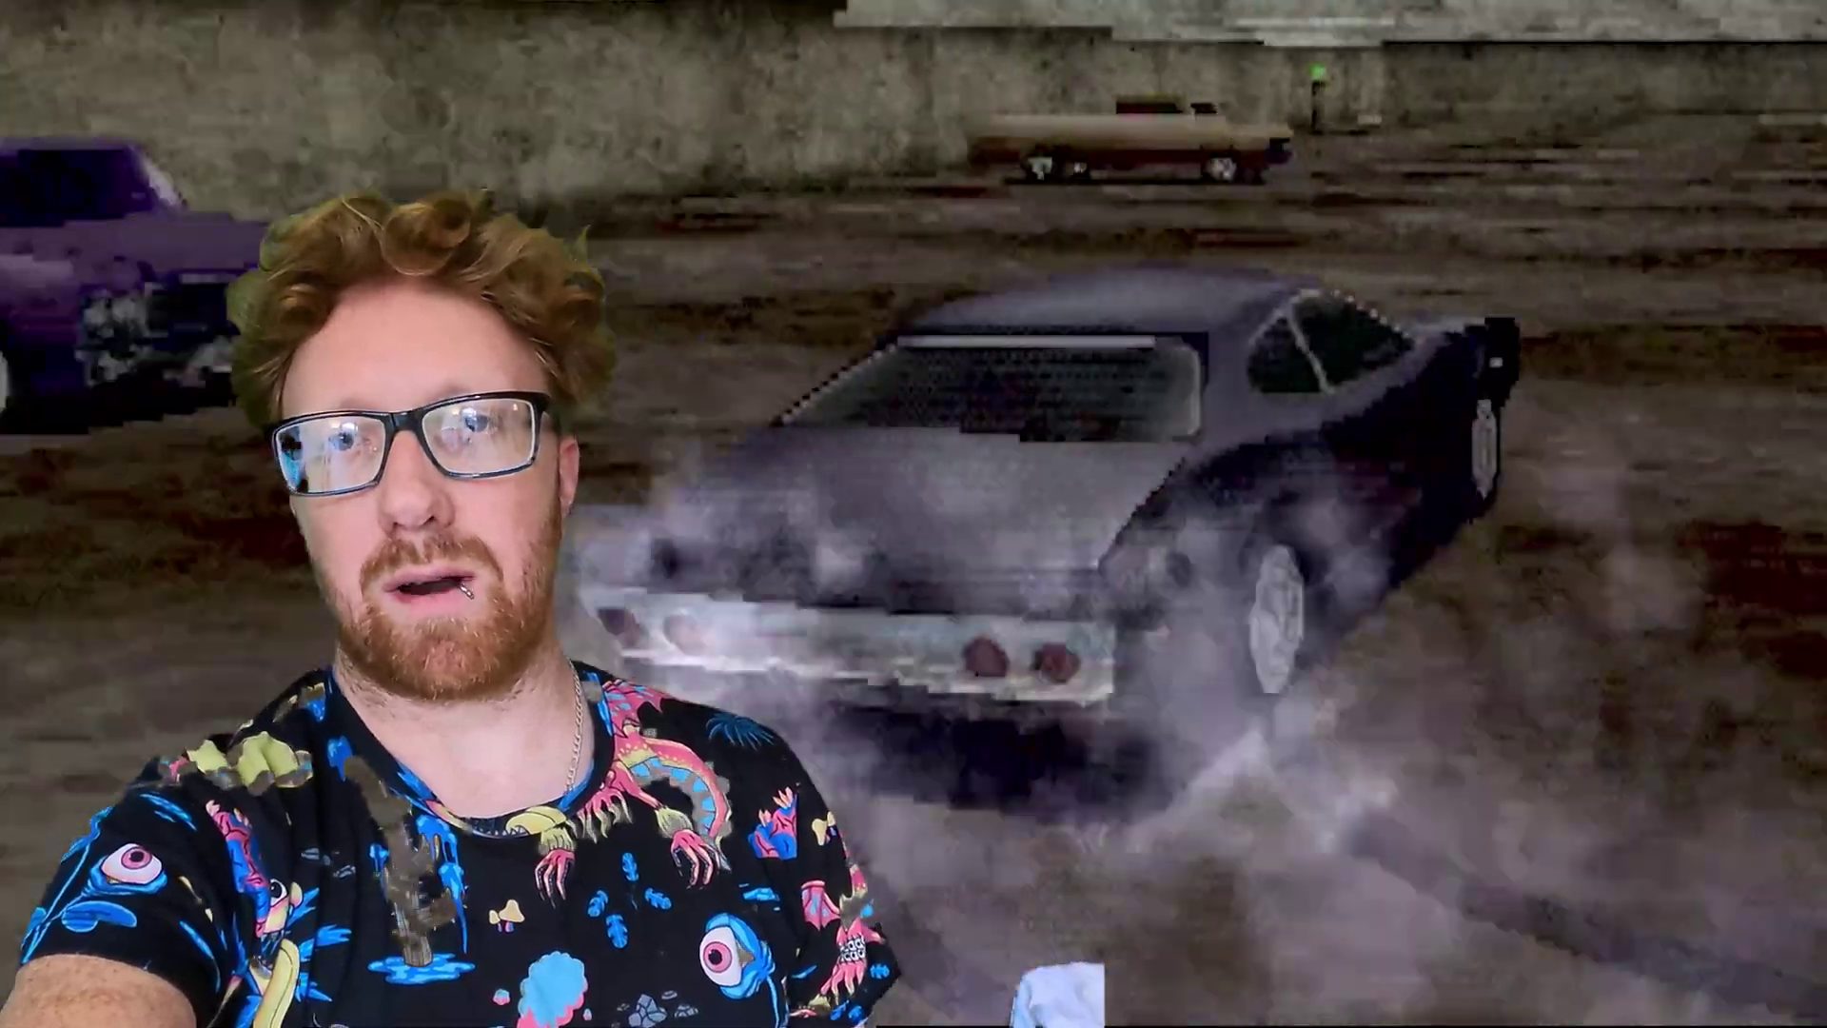
key("Up")
key("Up")
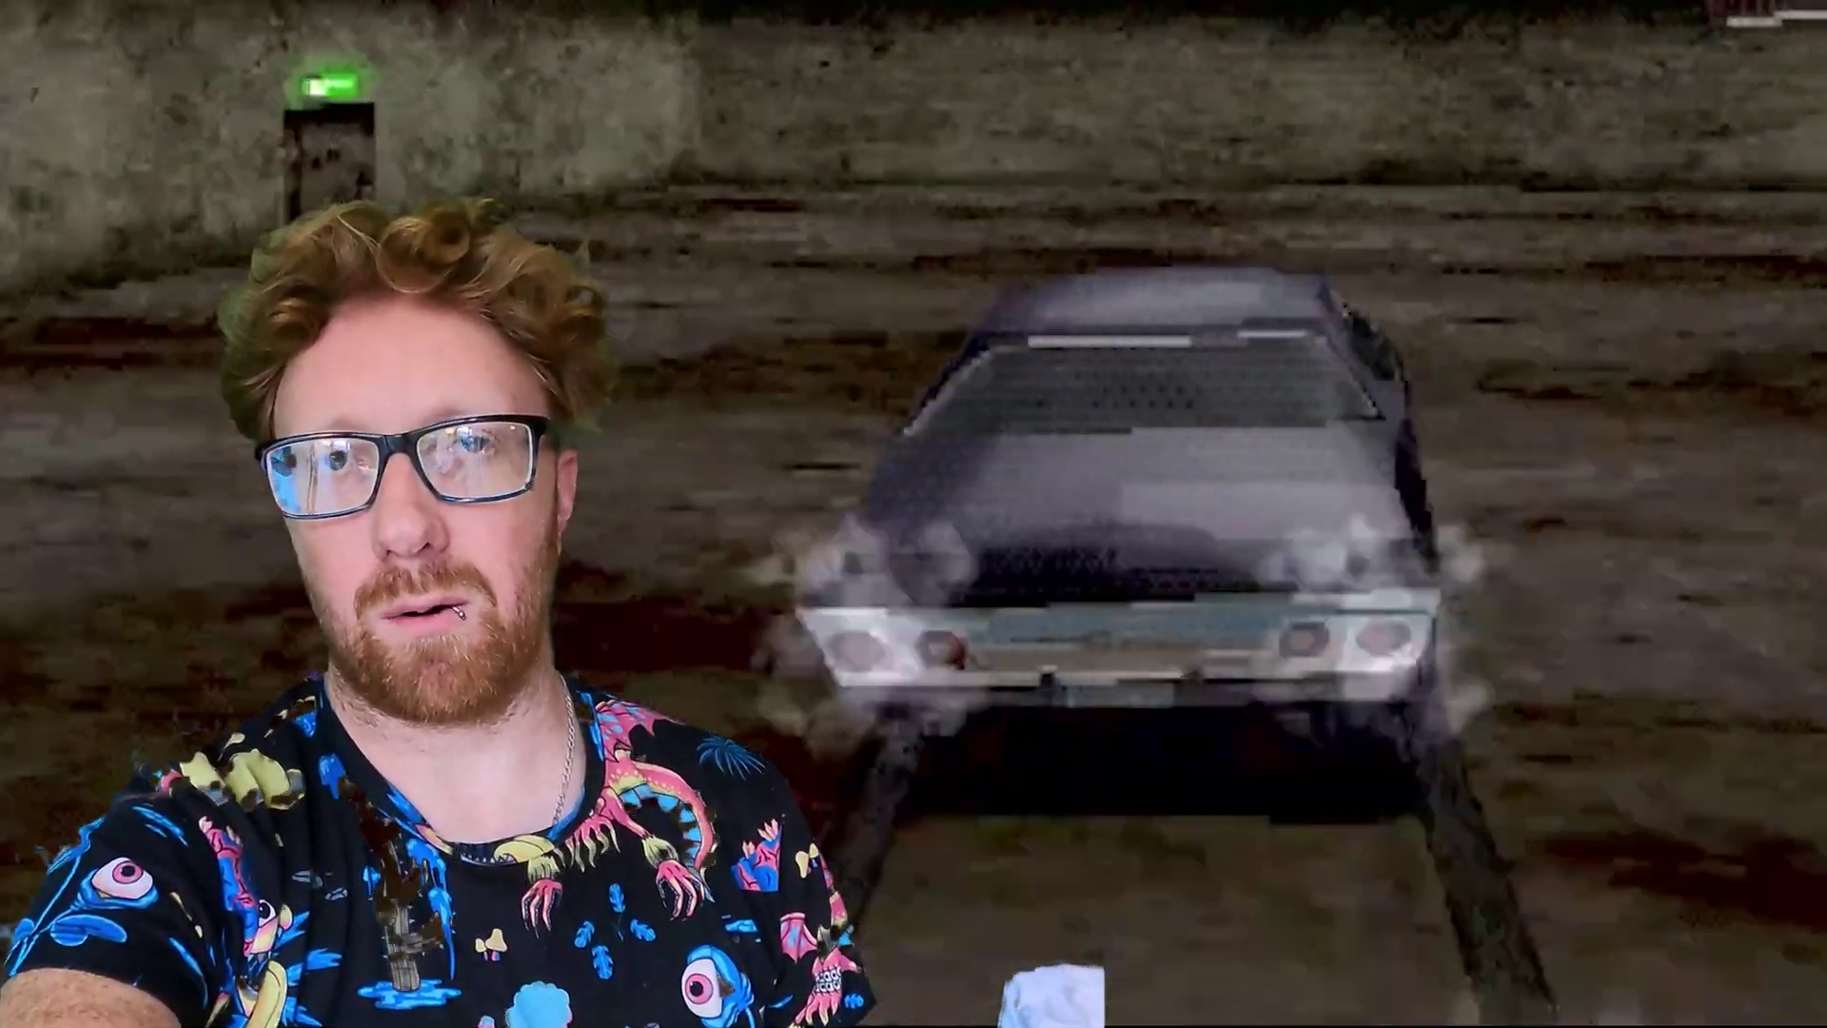
key("Up")
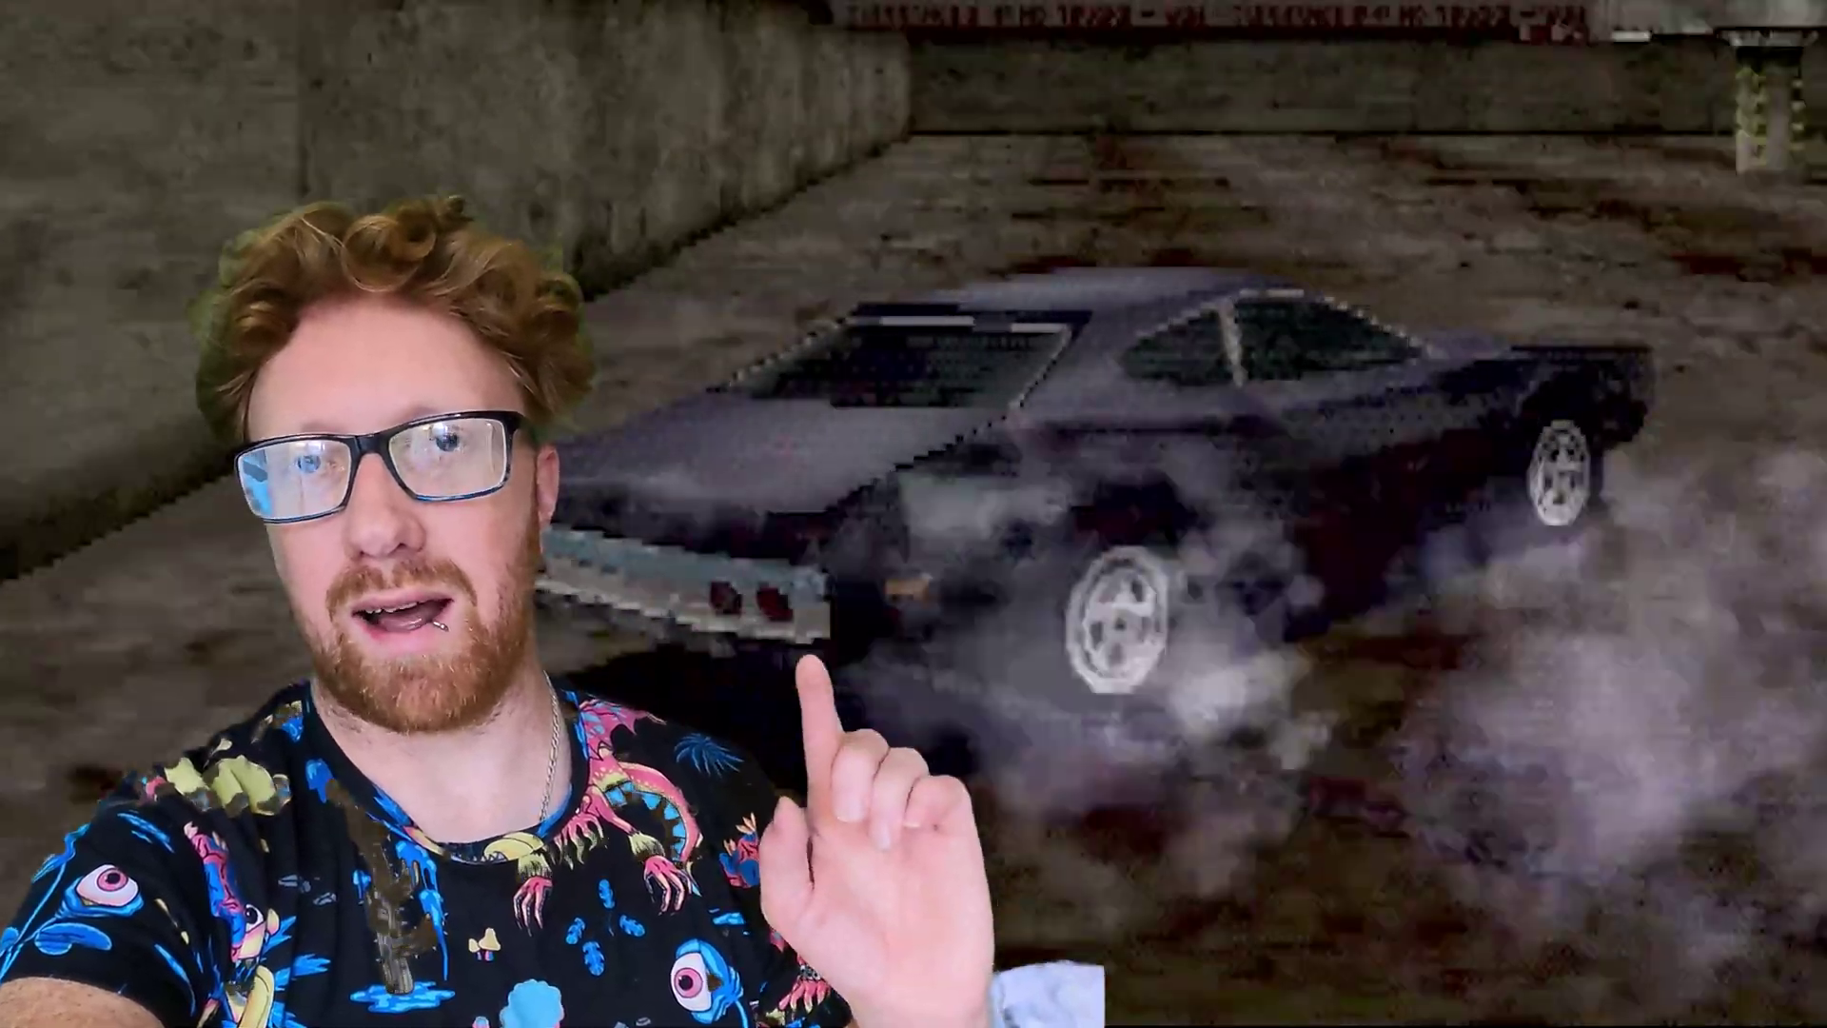
key("Up")
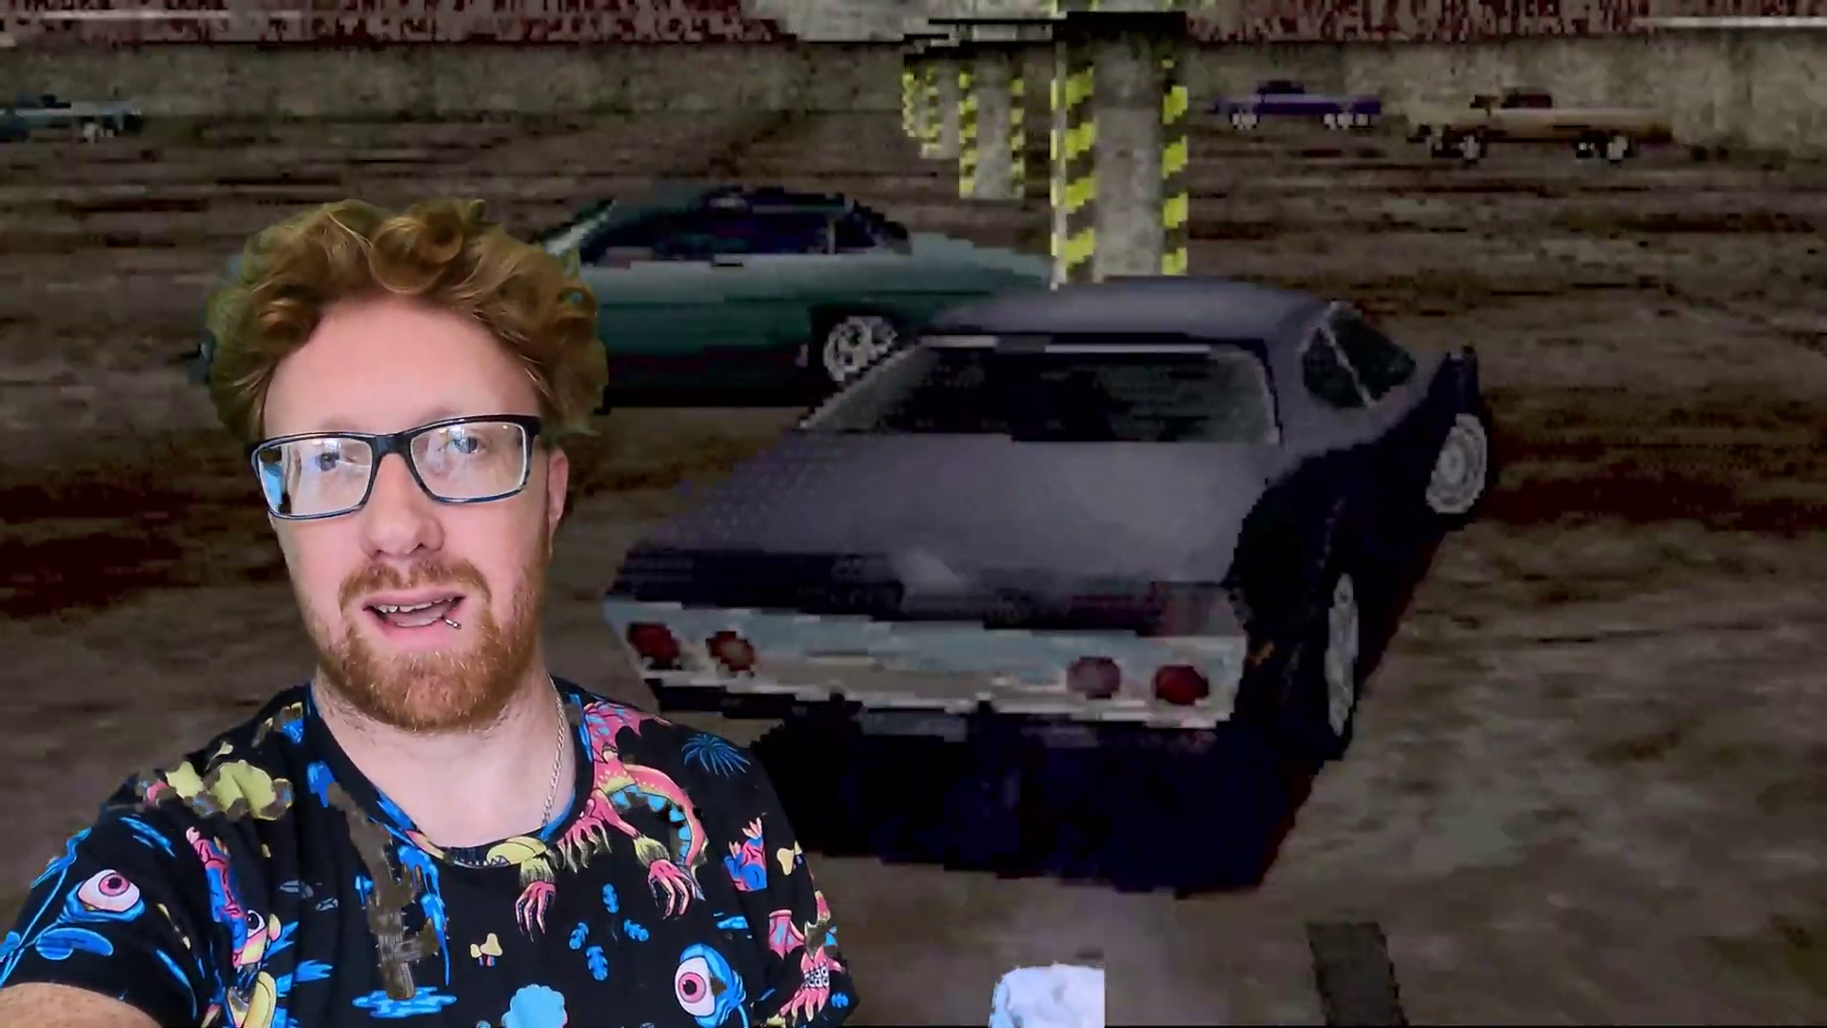